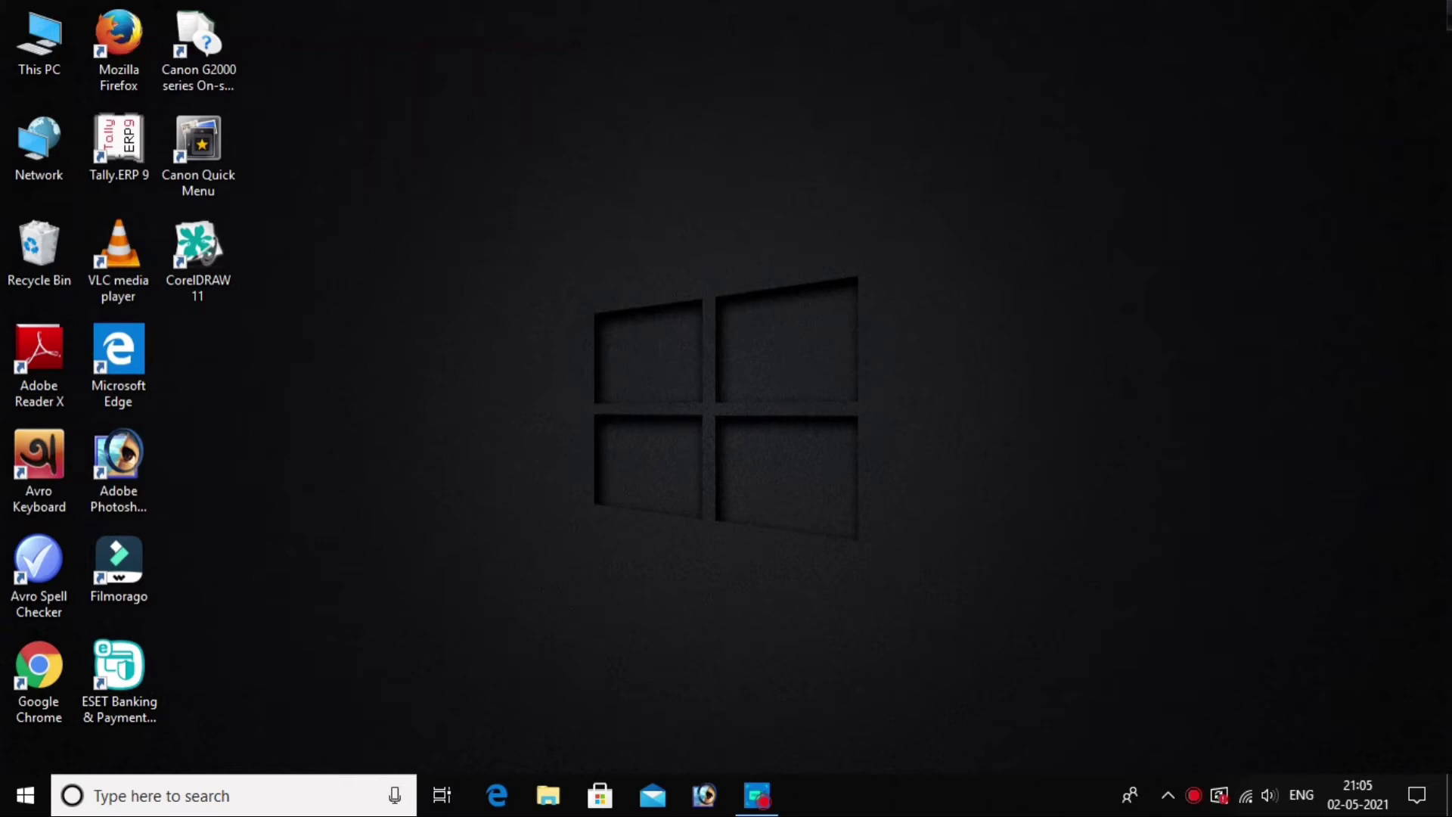
Refresh the Windows desktop twice from its right-click menu.
right_click(765, 311)
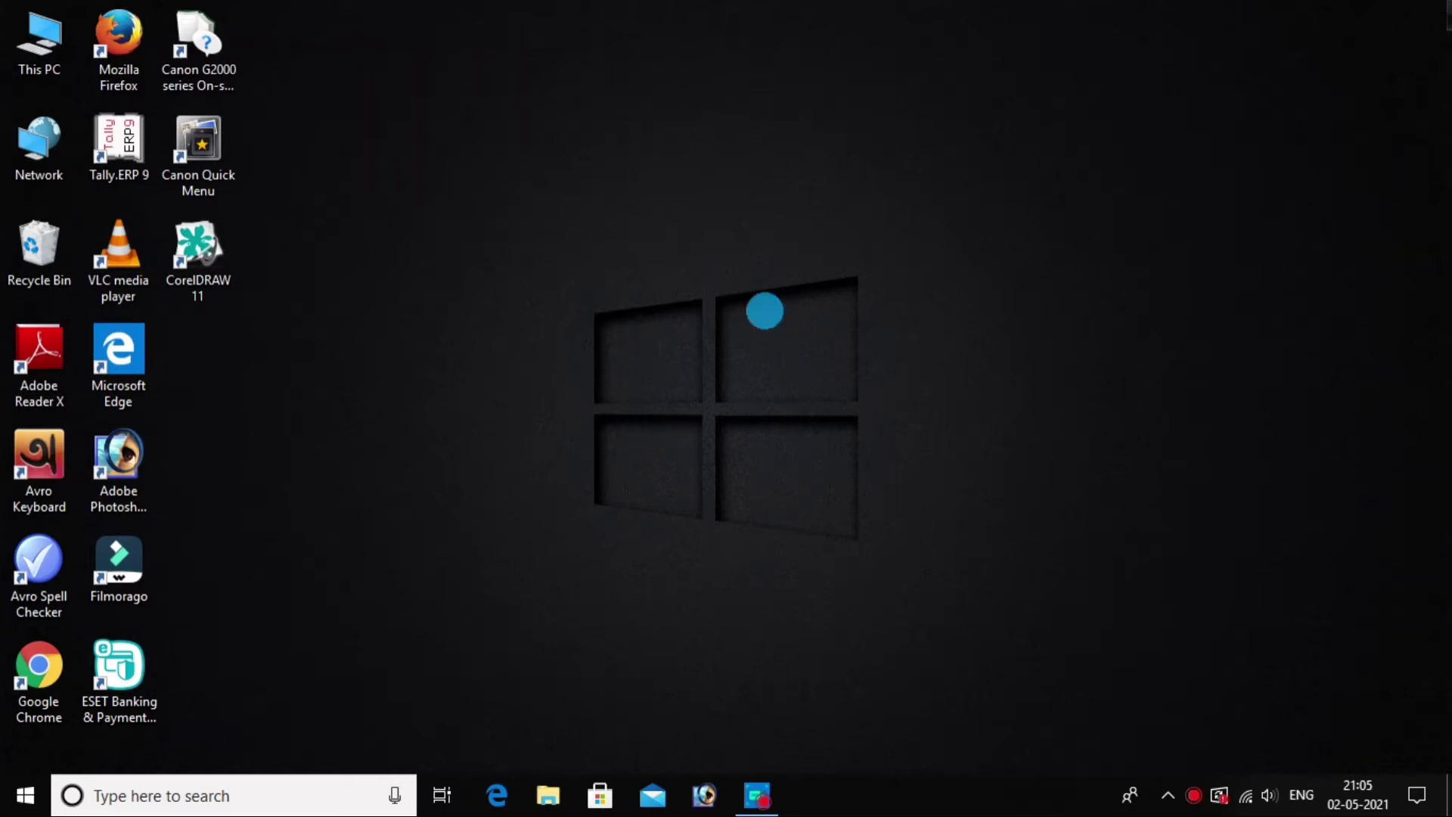
click(801, 370)
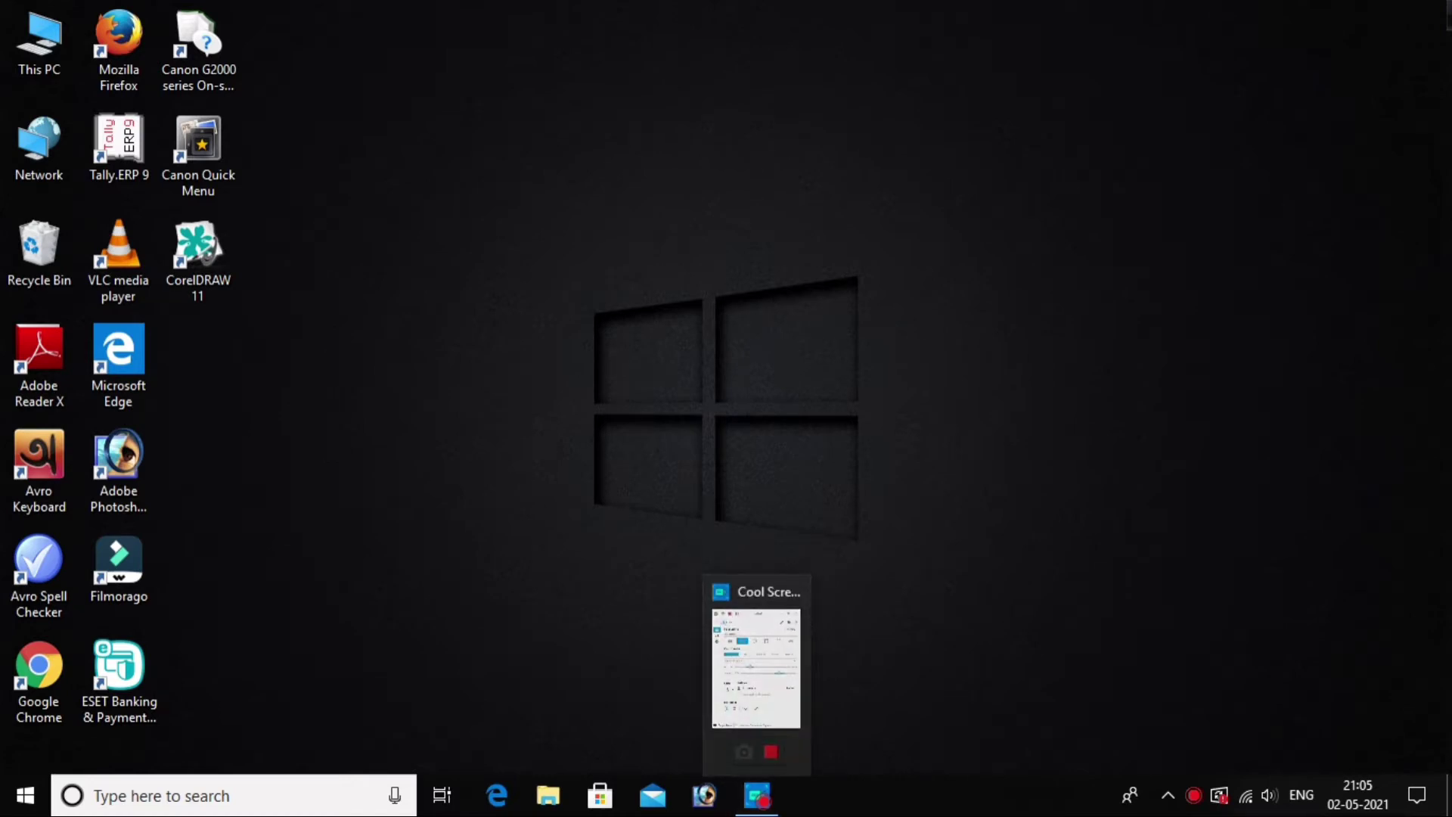
right_click(473, 512)
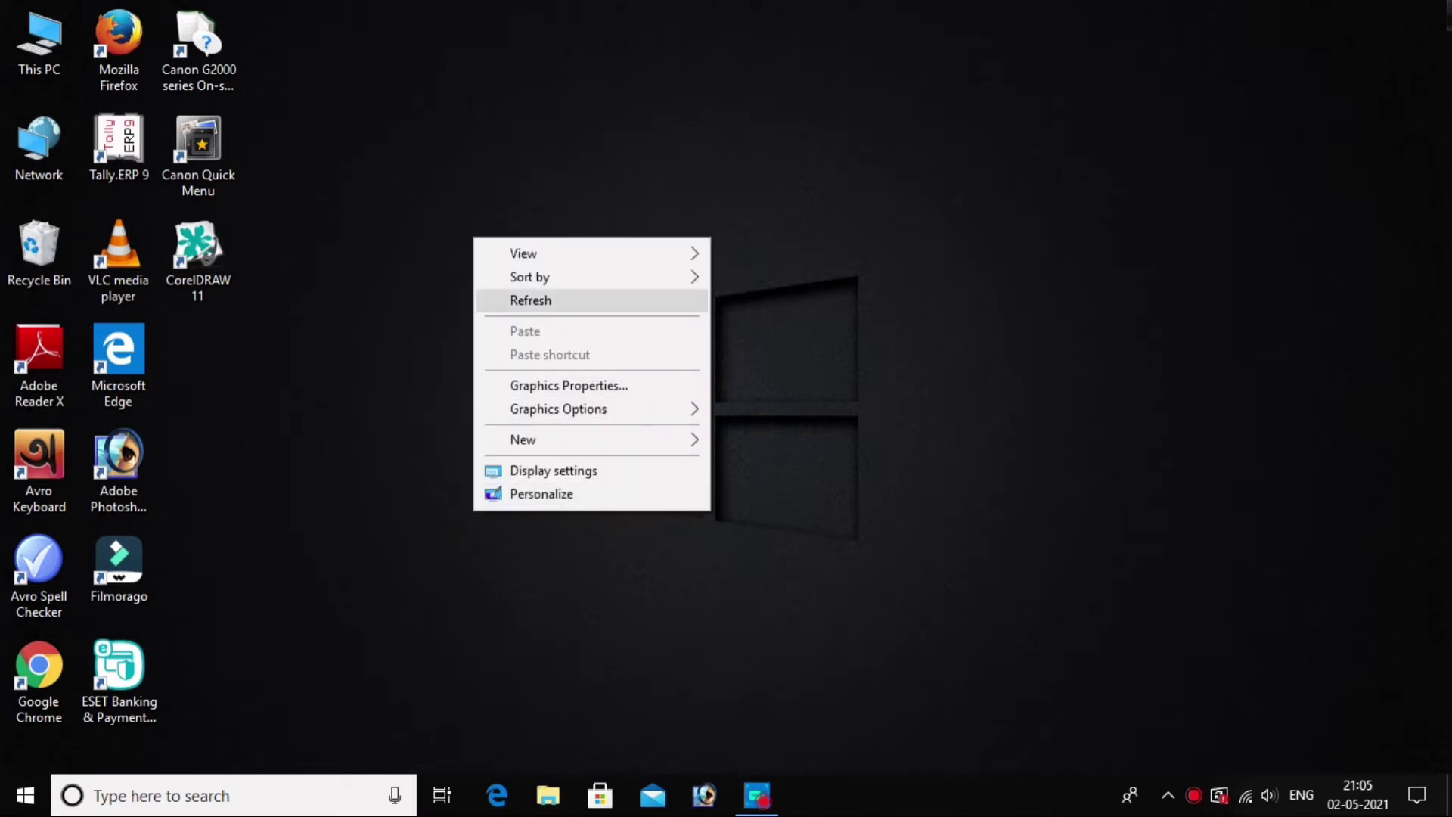
click(530, 301)
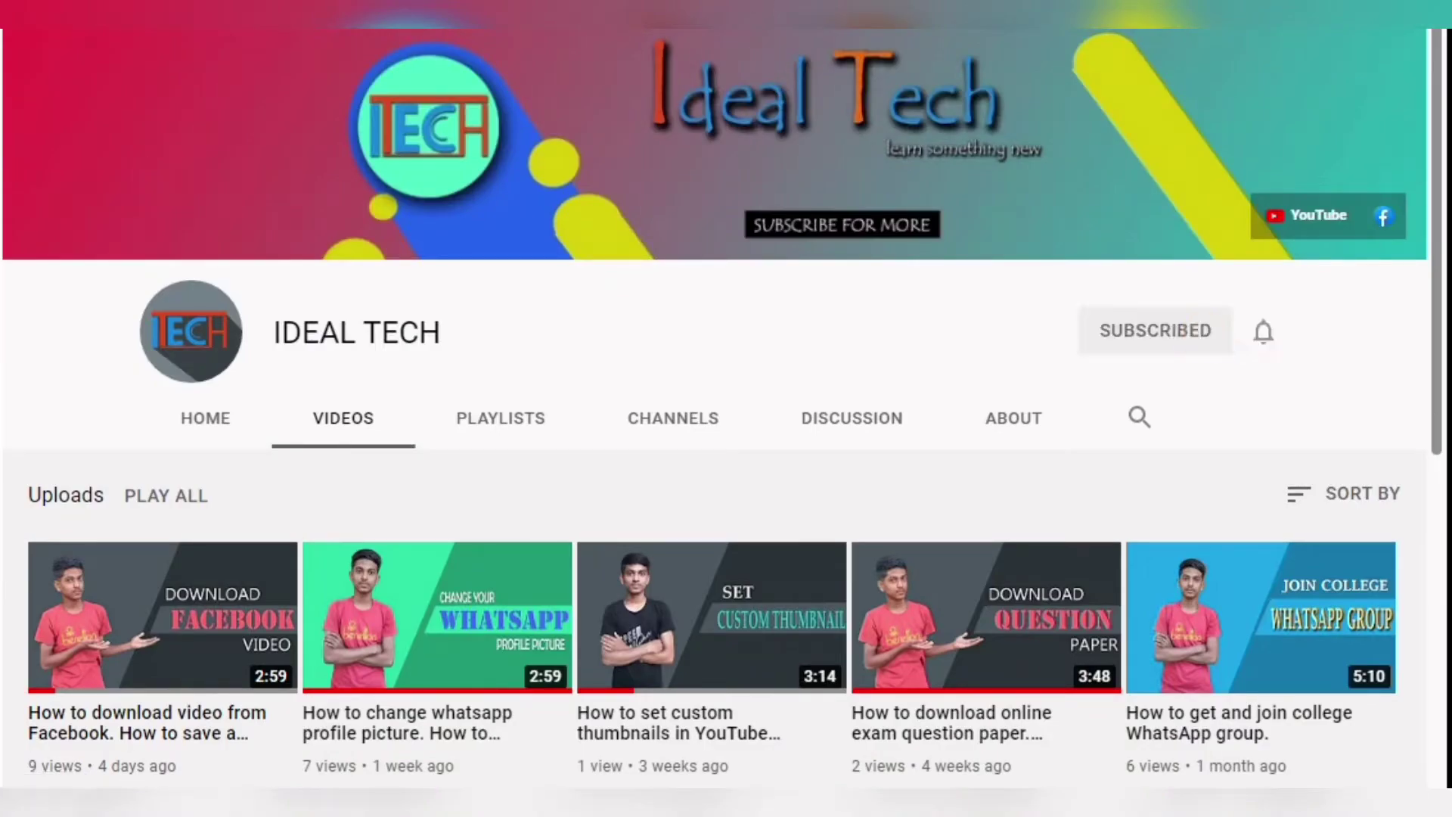
Set the subscribed channel's notifications to All, browse its videos, then bring up Photoshop.
click(1263, 332)
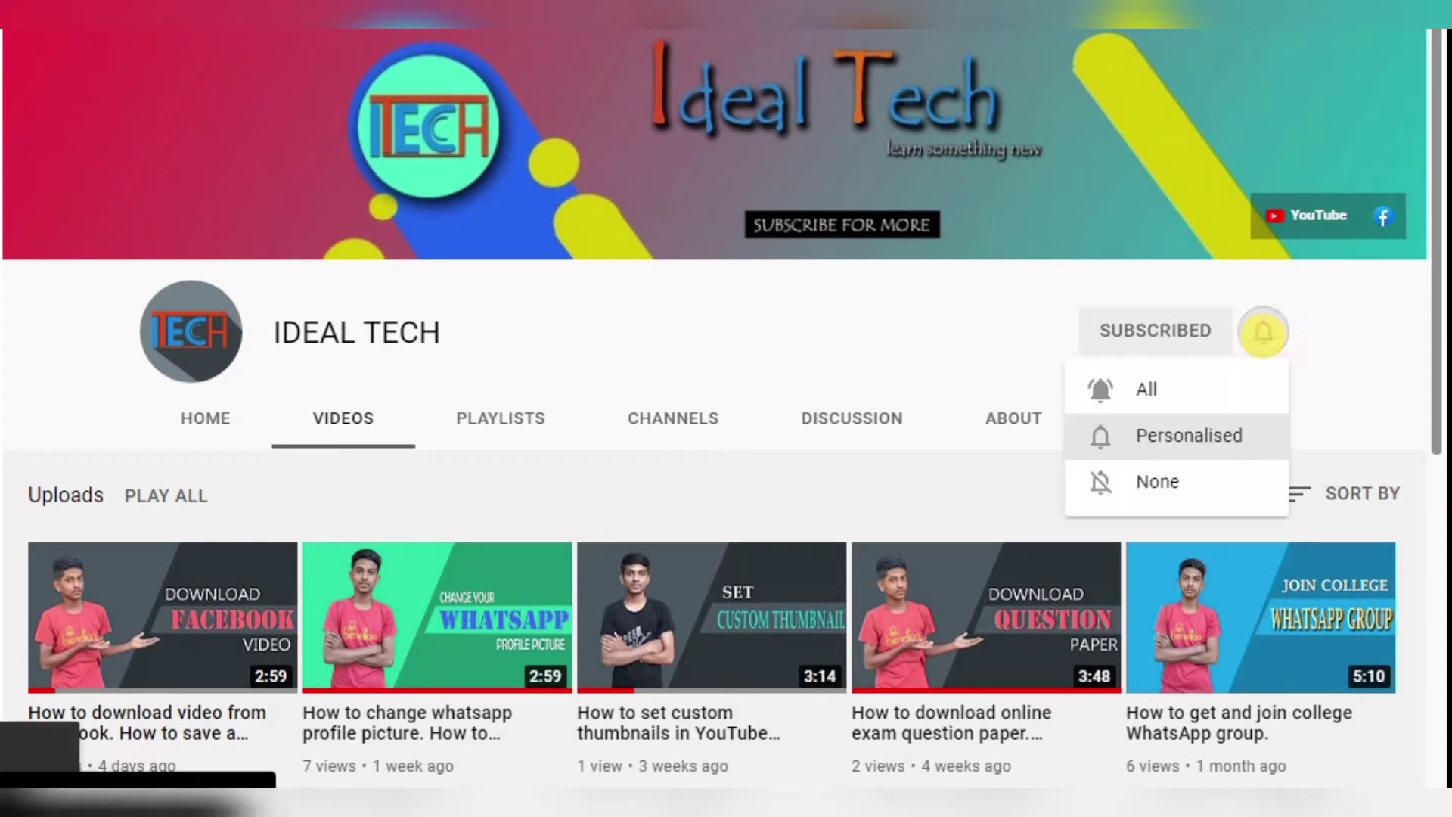
click(1244, 388)
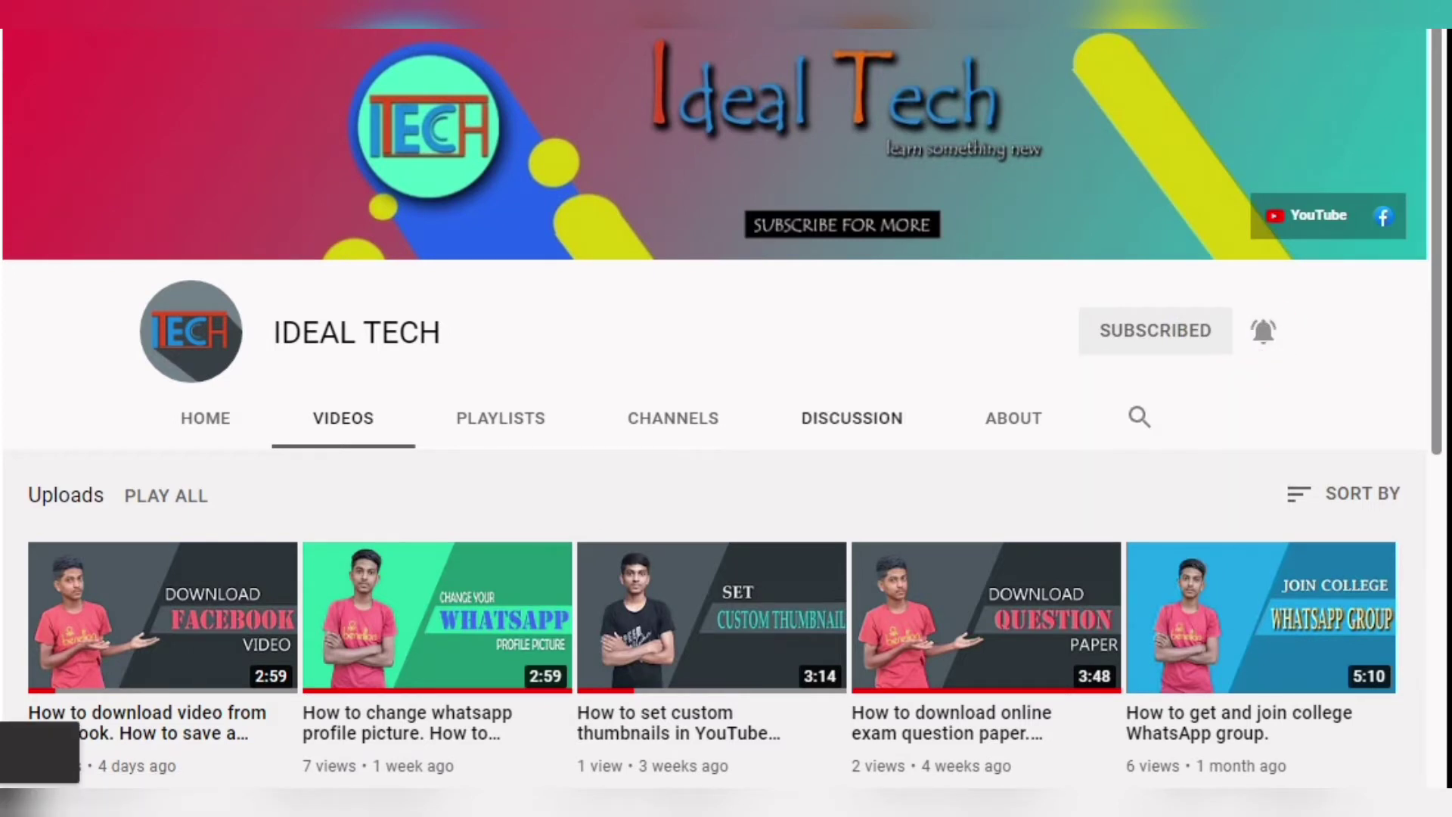
scroll(1244, 384, down, 3)
scroll(726, 408, down, 2)
scroll(726, 409, down, 2)
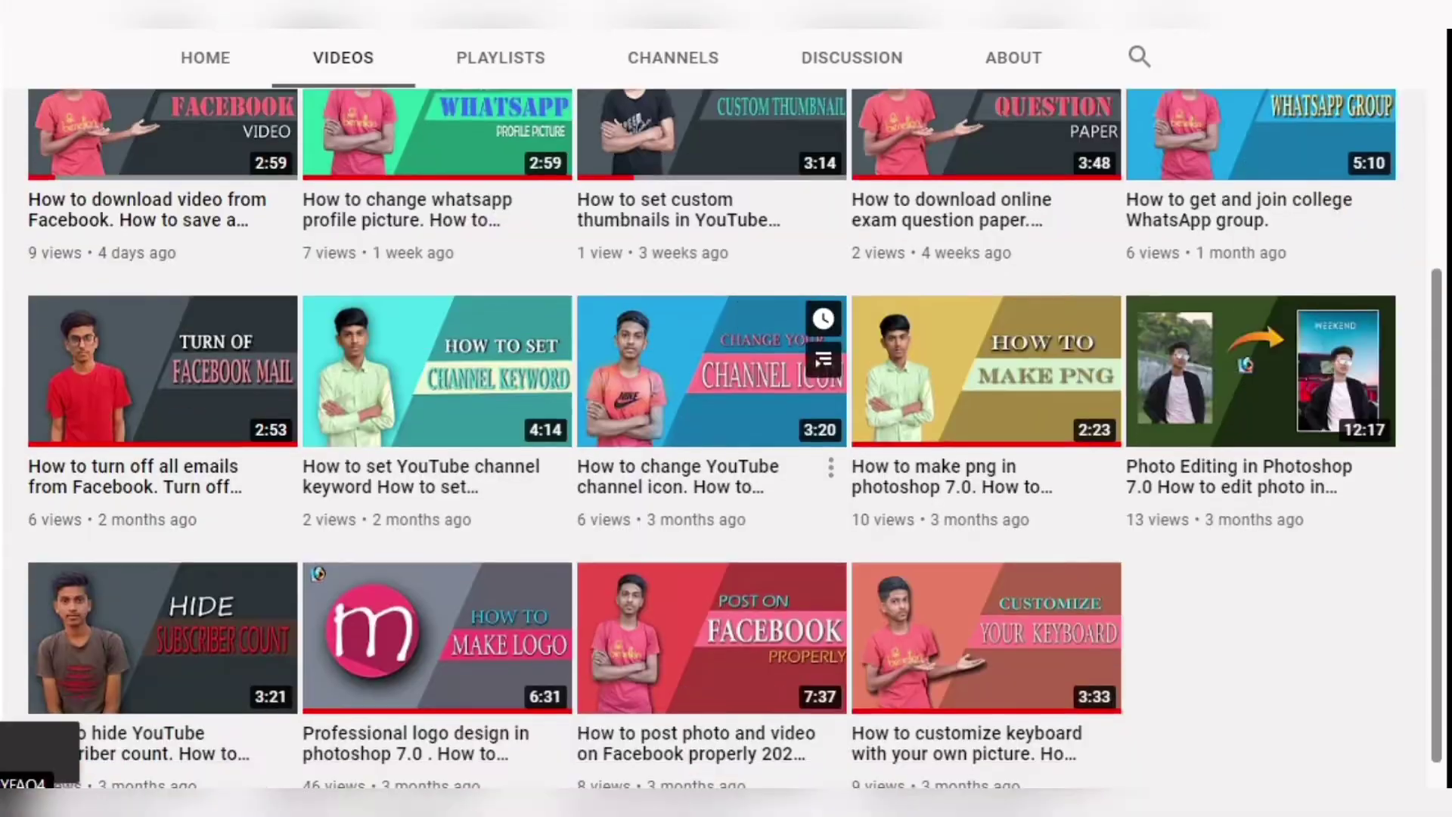
scroll(726, 408, up, 5)
scroll(726, 408, up, 2)
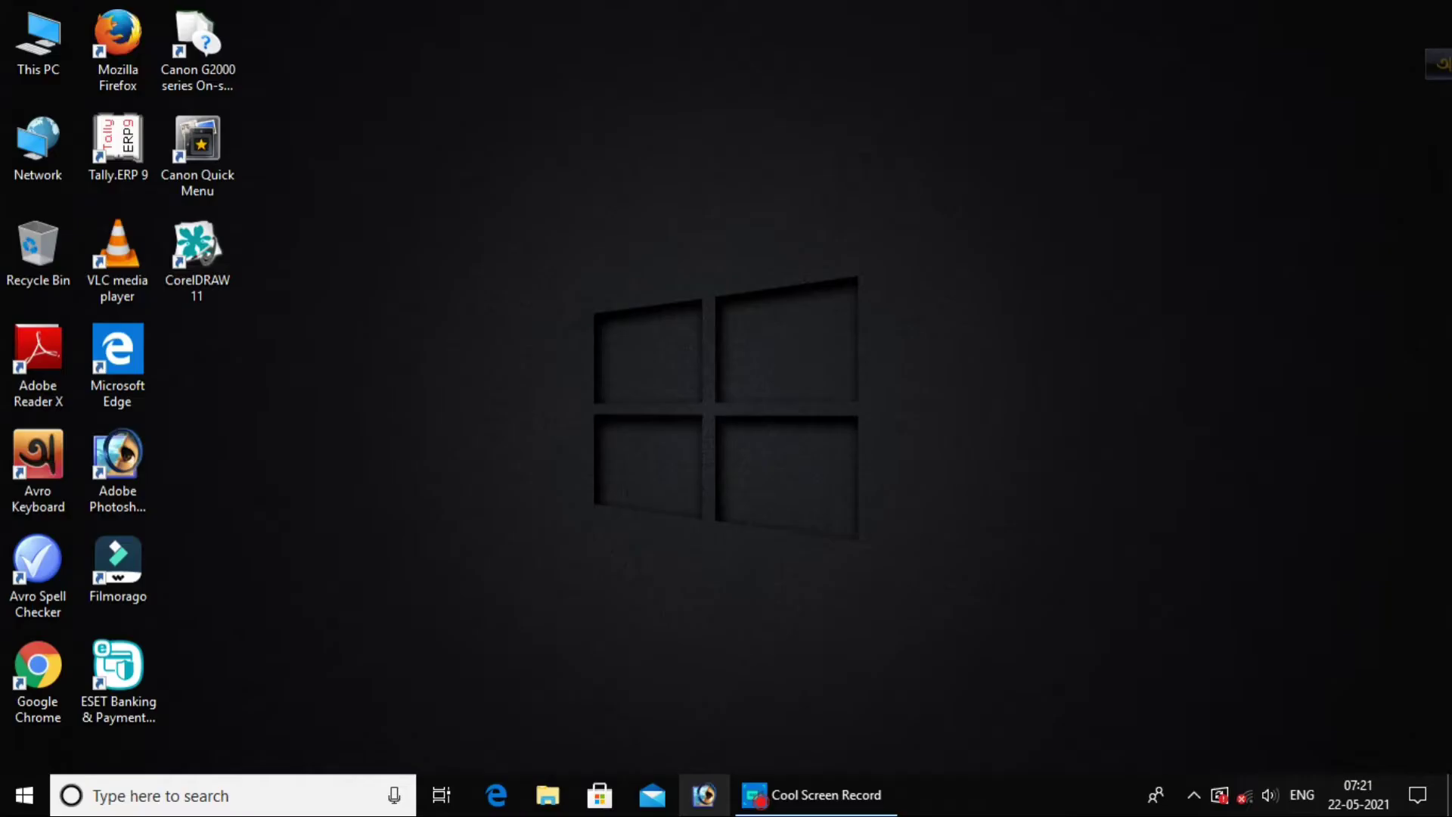
click(711, 796)
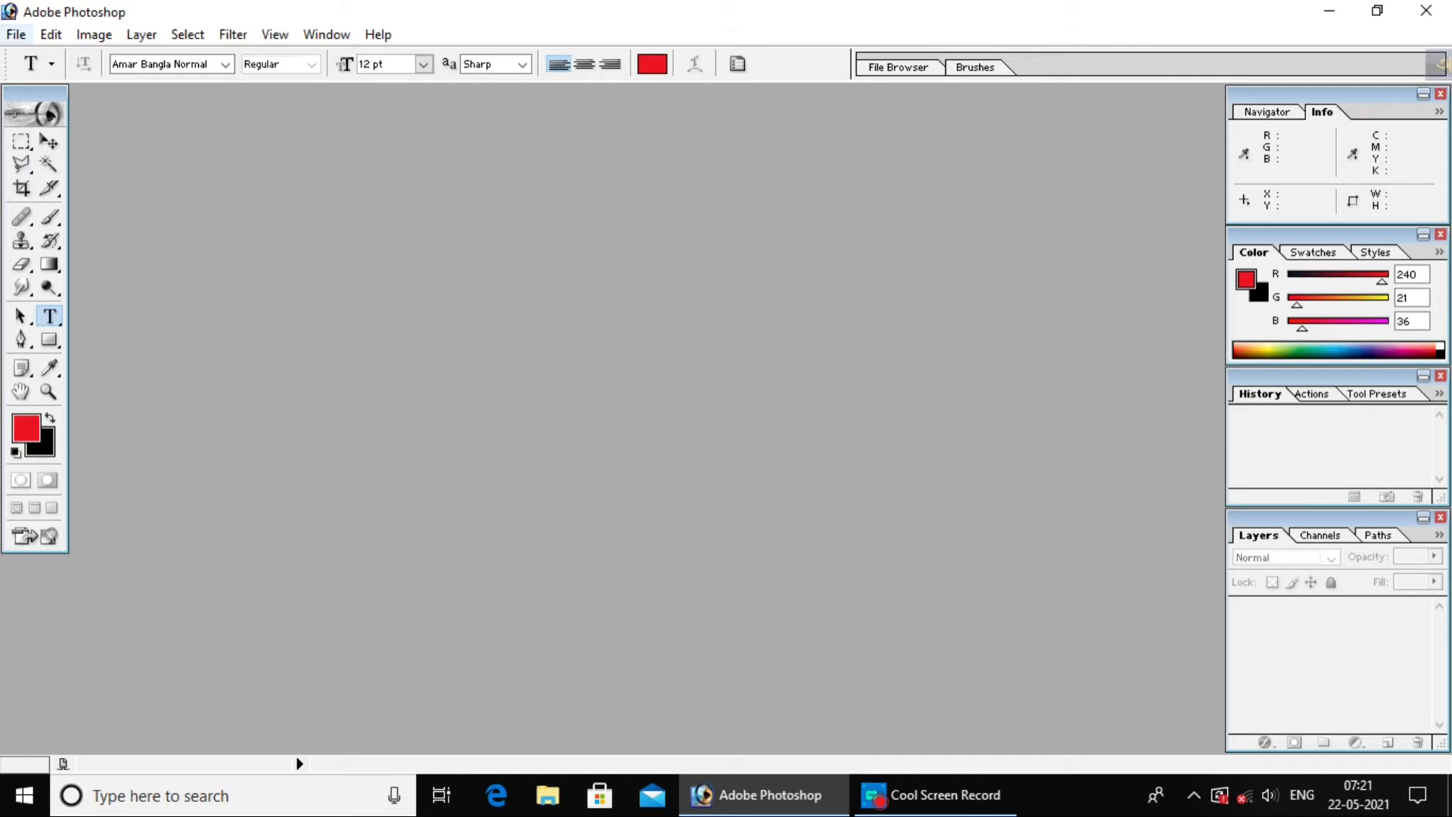
Choose File > New to start a new Photoshop document.
click(16, 34)
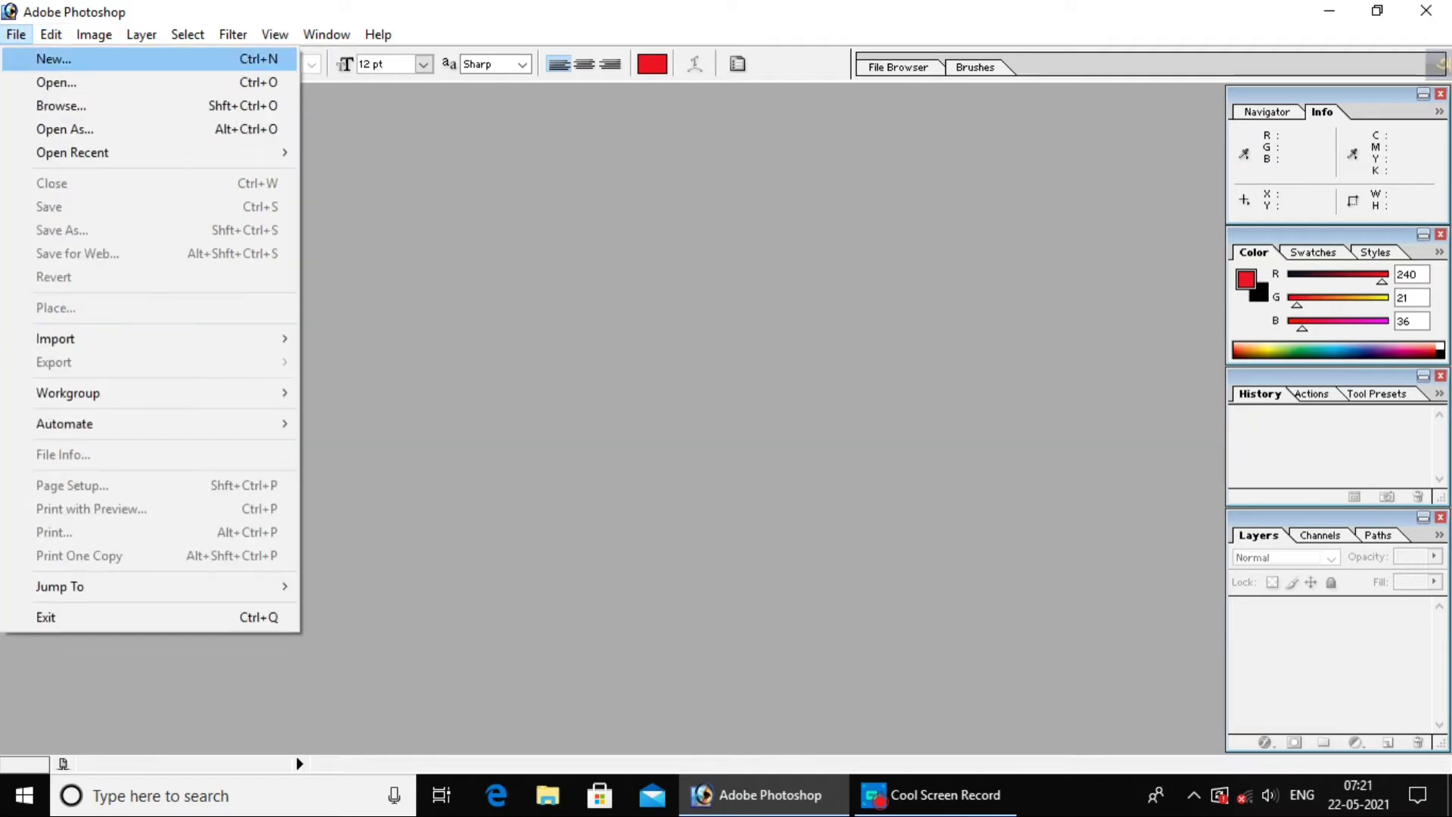
click(36, 65)
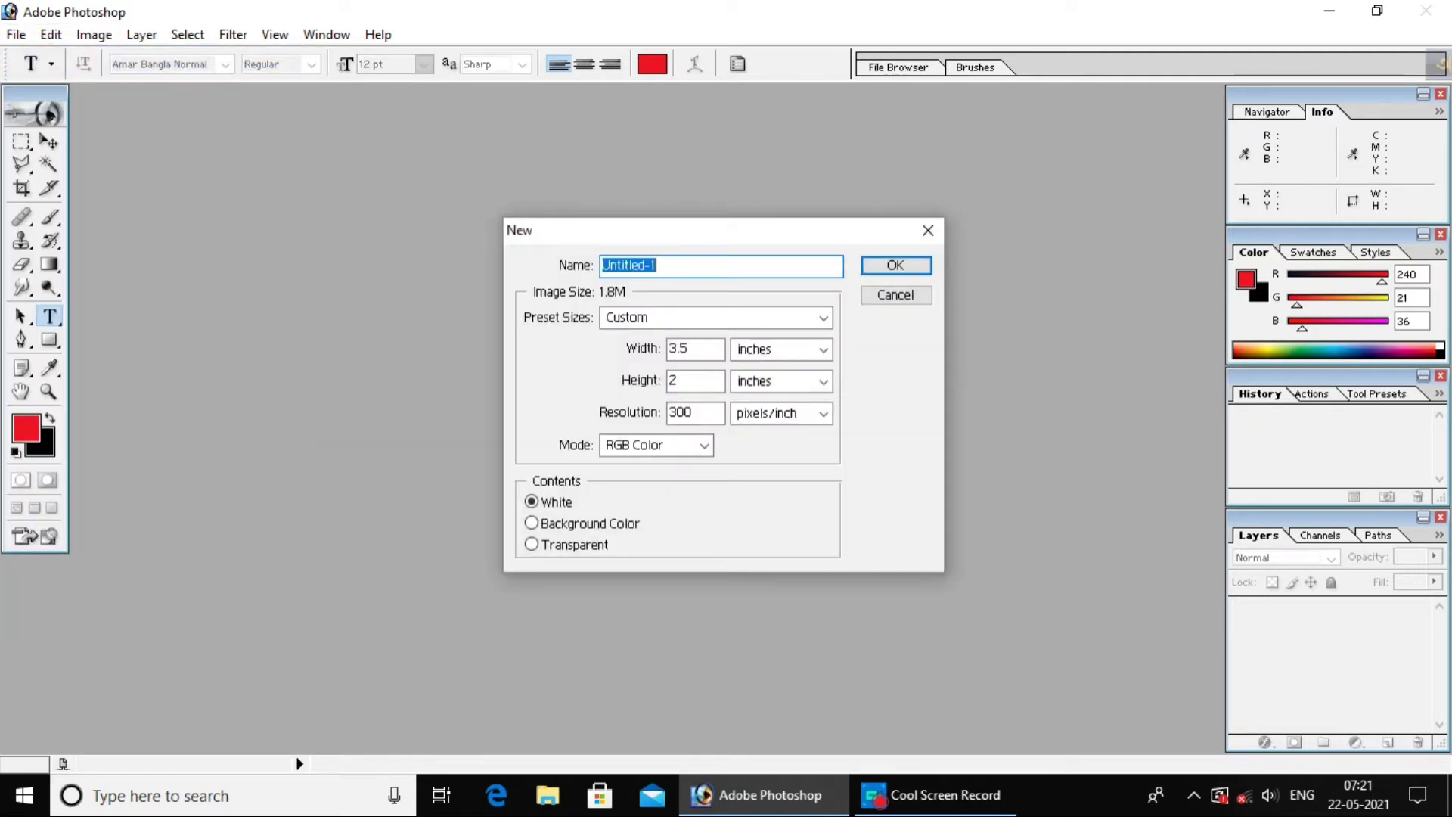
Create a white RGB 3.5 × 2 inch, 300 ppi document named 'Visiting Card'.
key(BackSpace)
text(ard)
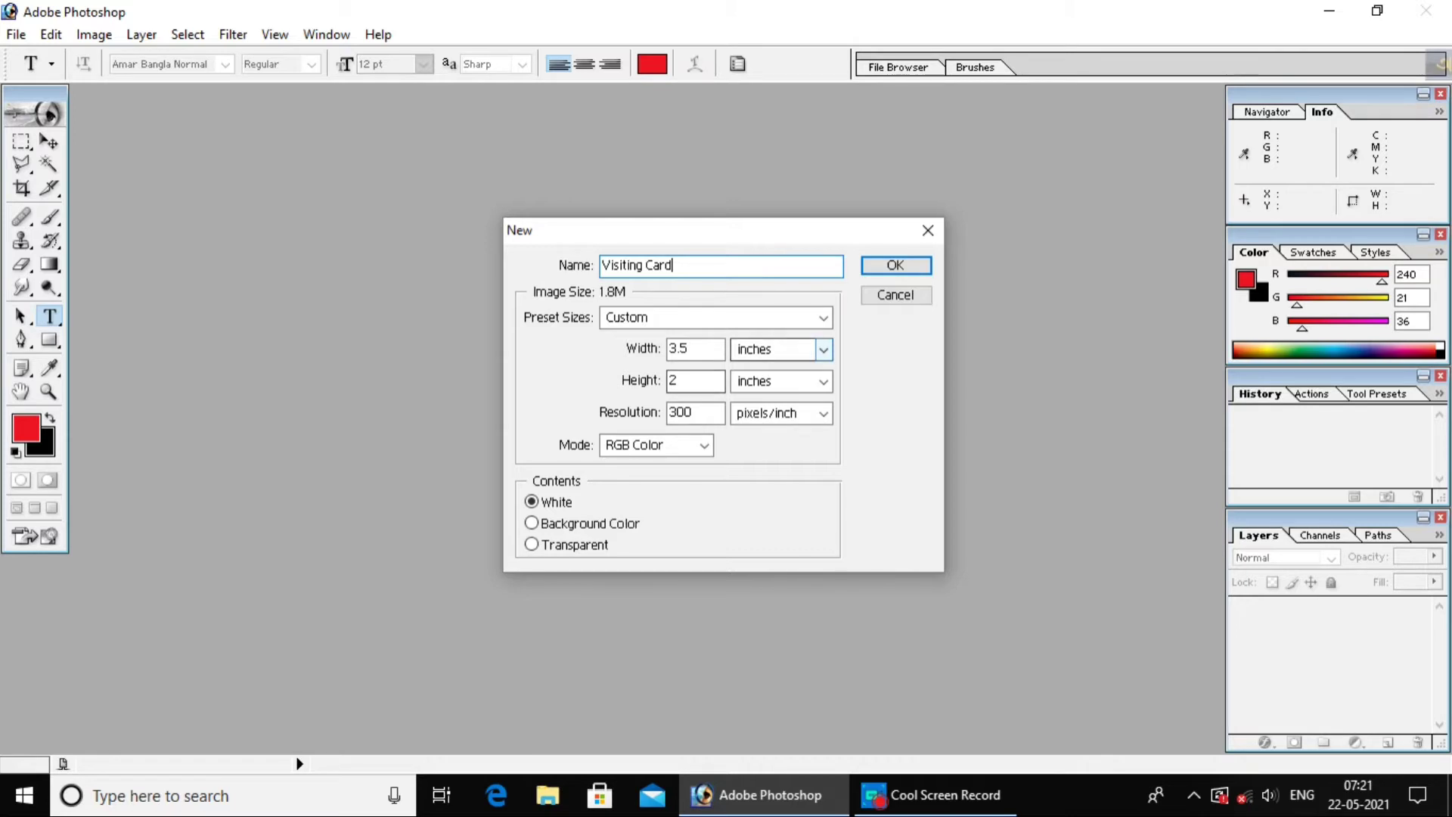
double_click(691, 411)
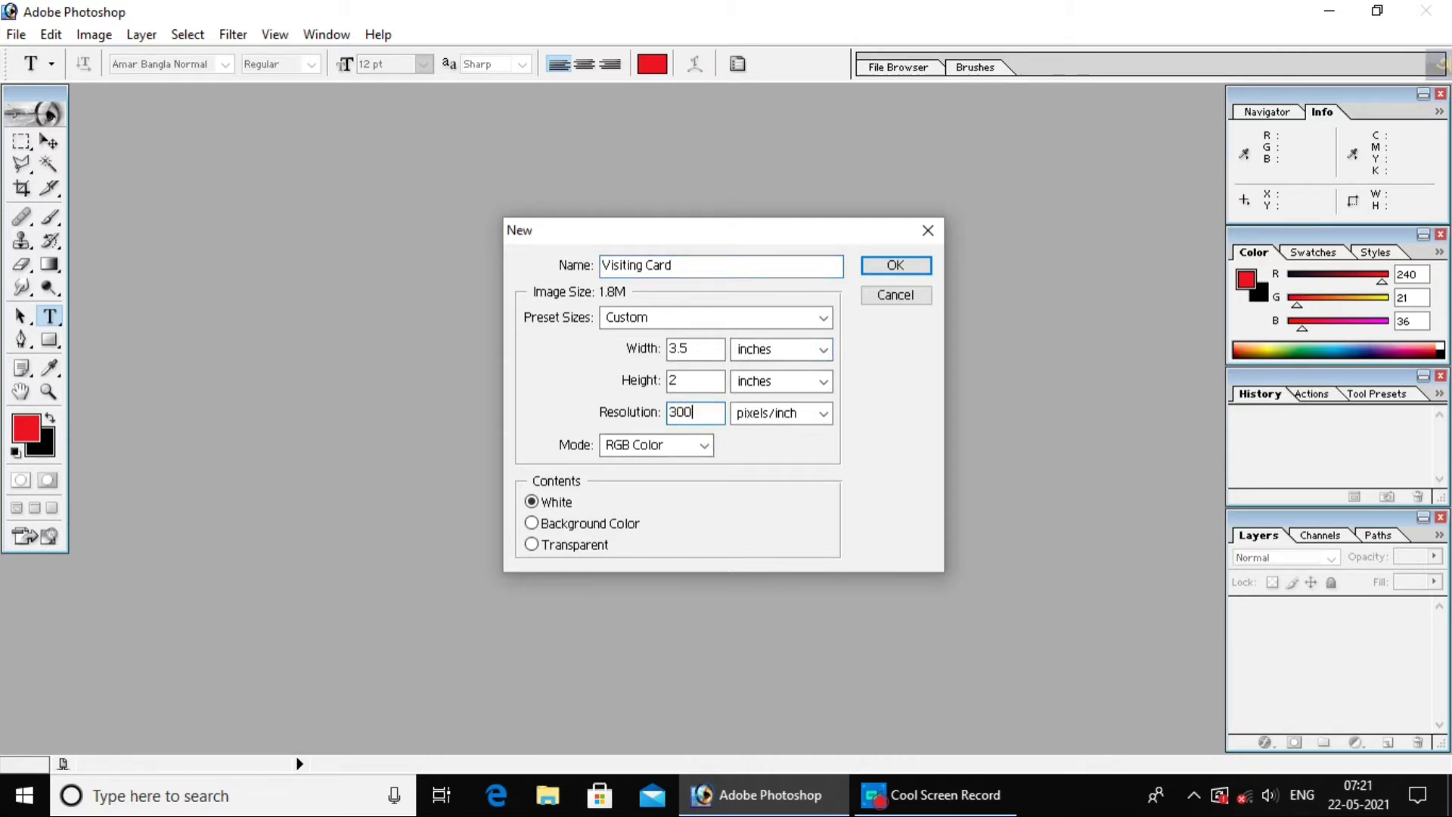
text(3)
click(895, 265)
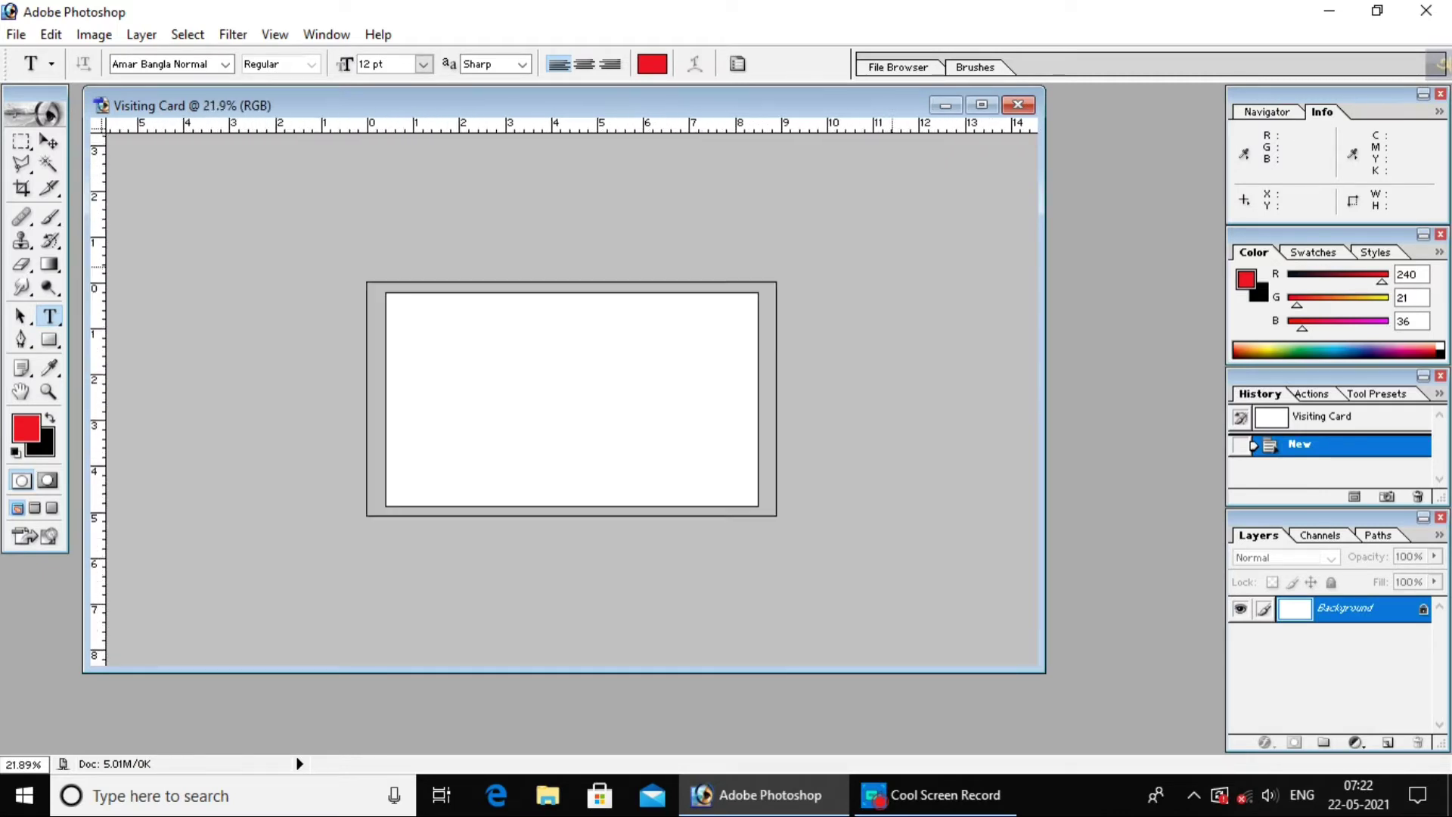
Maximize the card window, start a text layer top-left, and set Avro to ANSI Bangla.
click(982, 105)
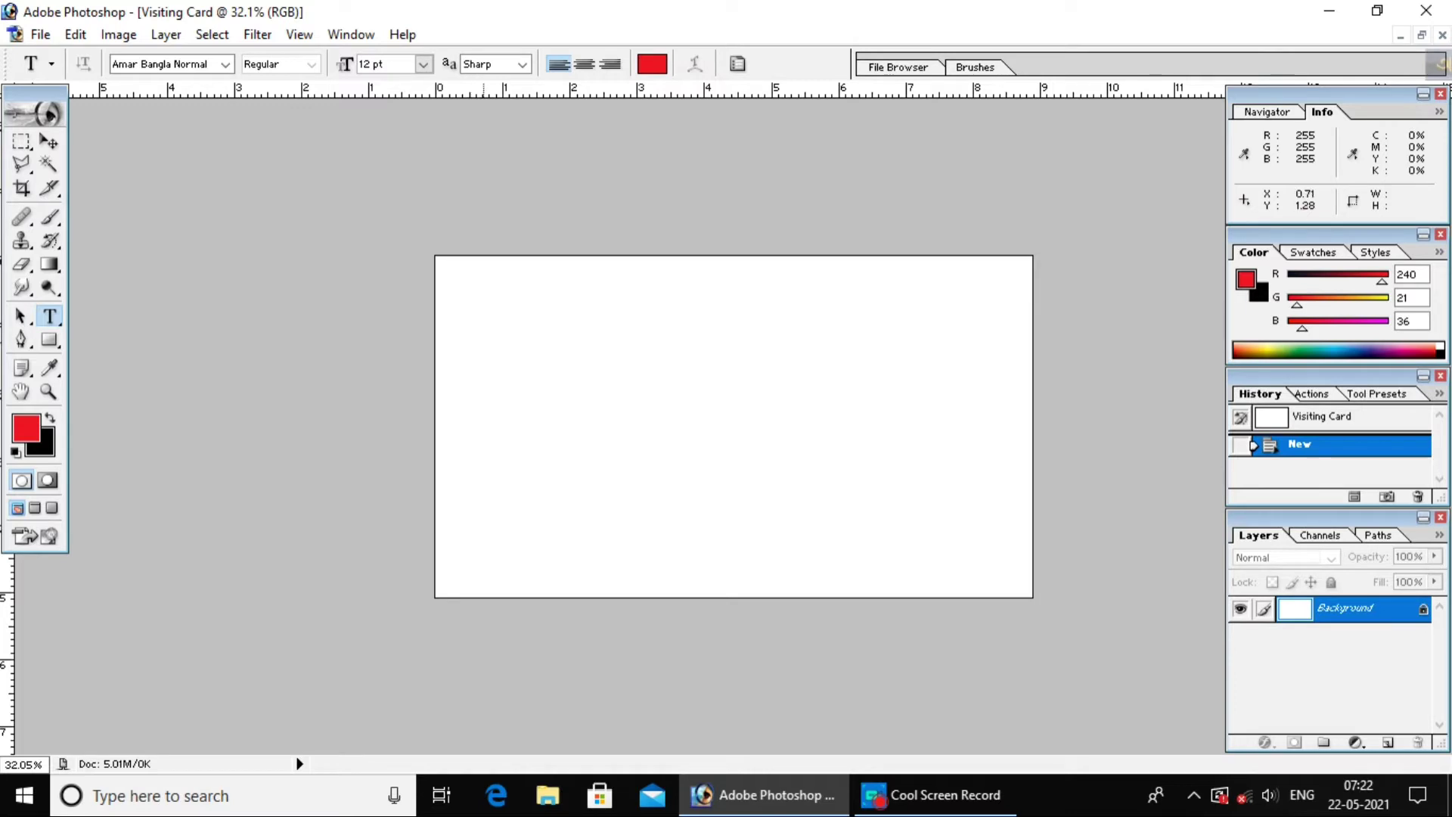
click(485, 340)
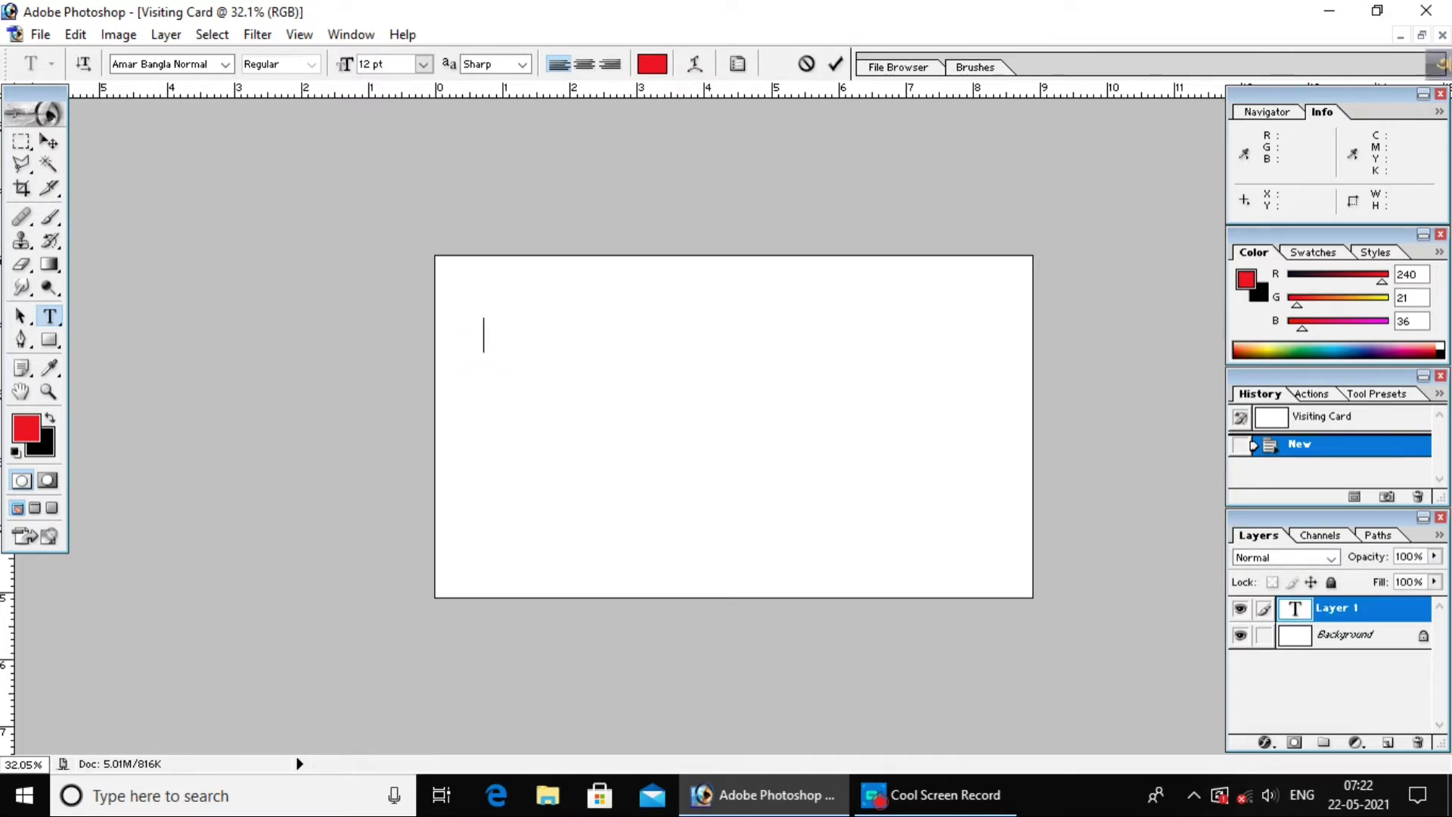
key(F12)
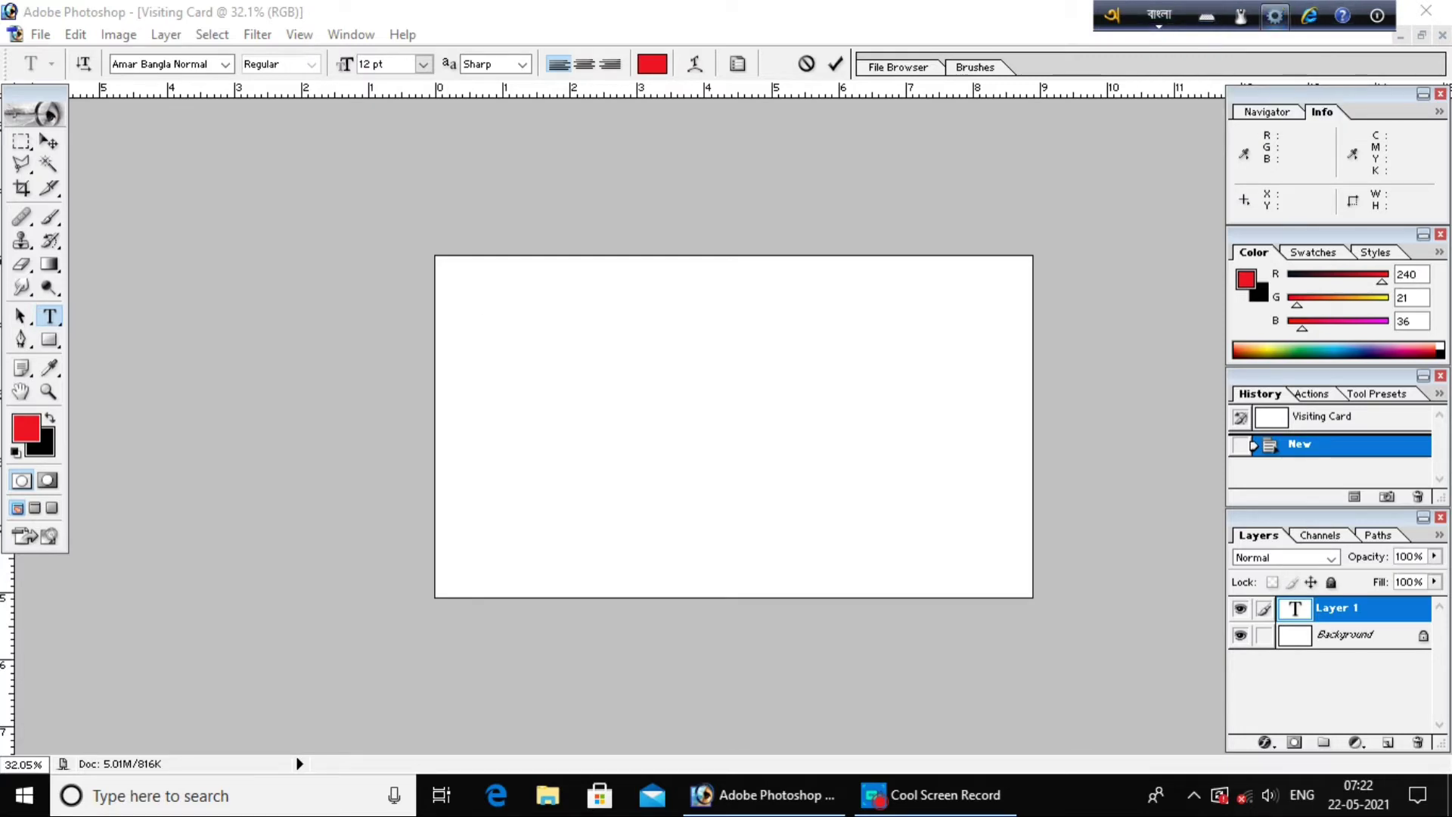
click(1275, 16)
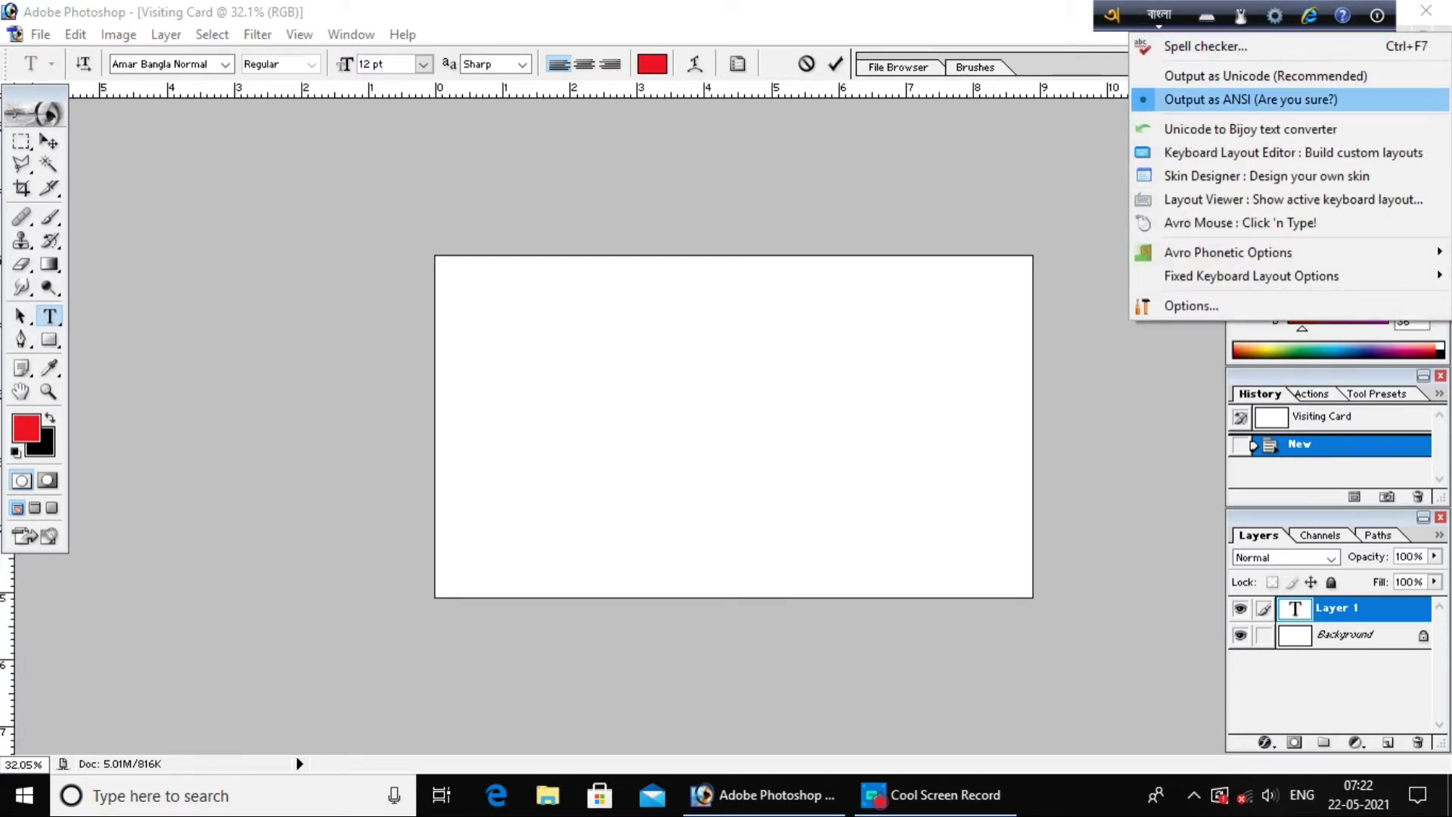
click(1250, 99)
click(726, 558)
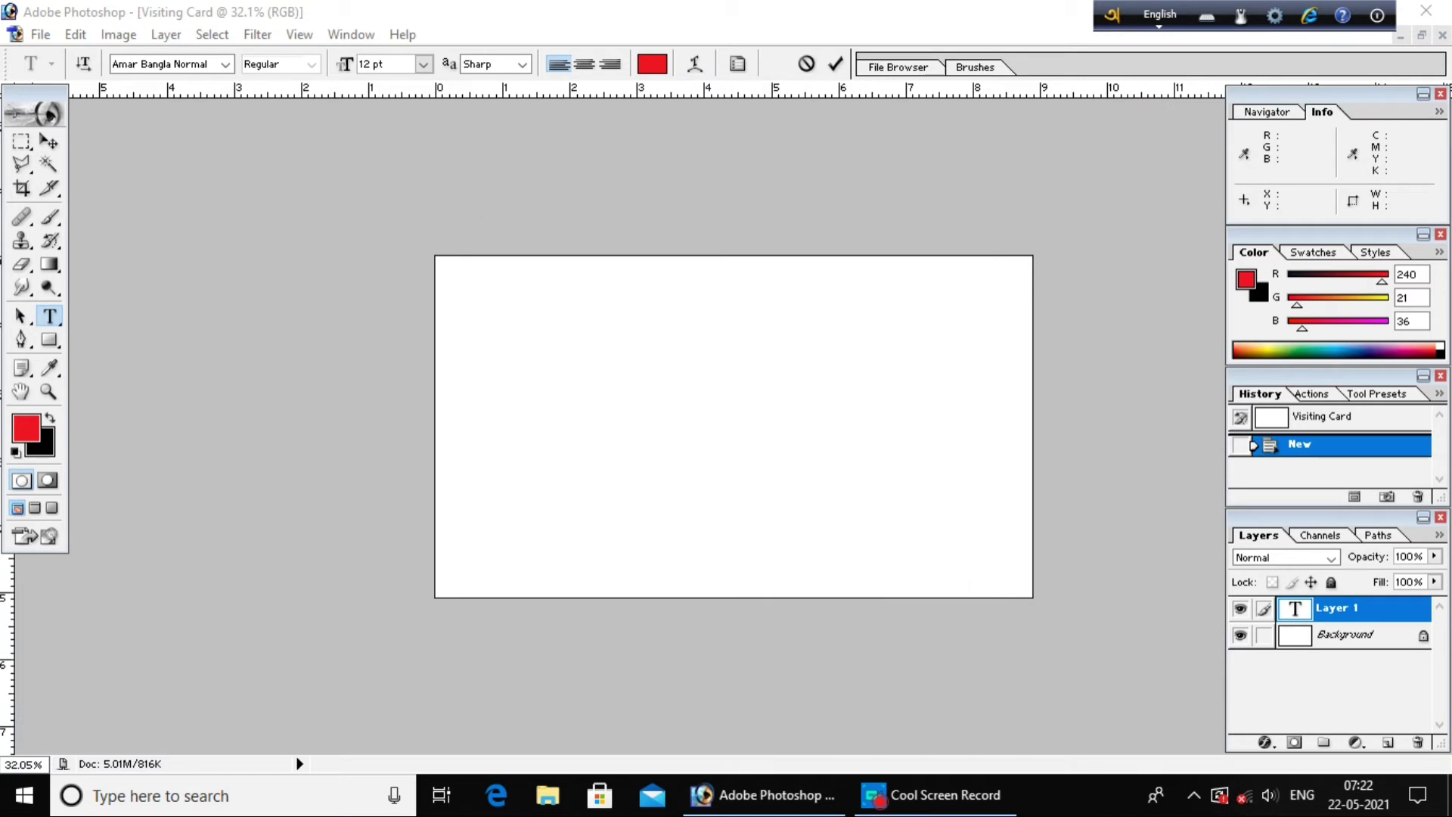
key(F12)
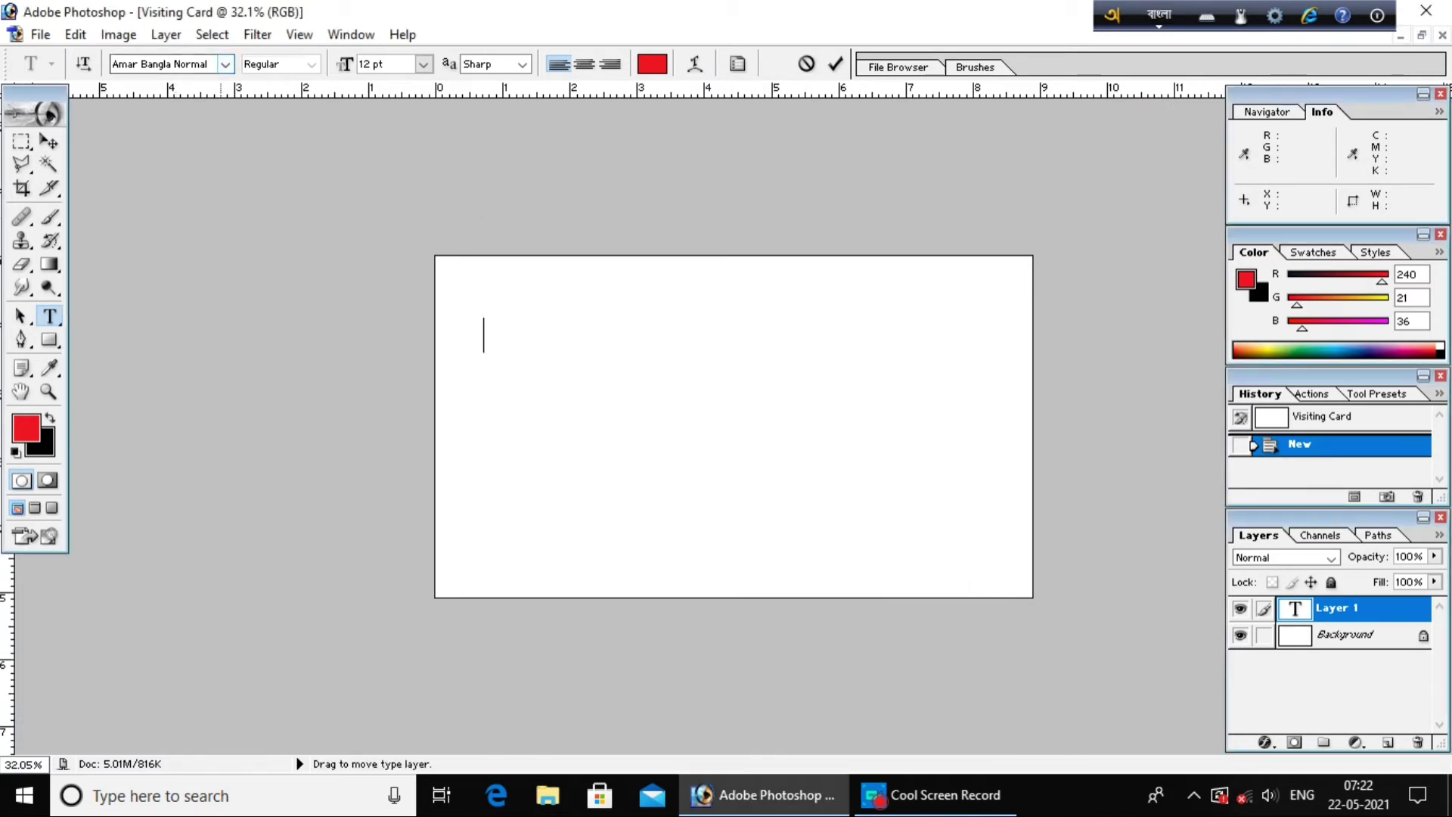
Type the red proprietor line in the Bodhisatwa ANSI font.
click(219, 64)
click(189, 273)
text(gro)
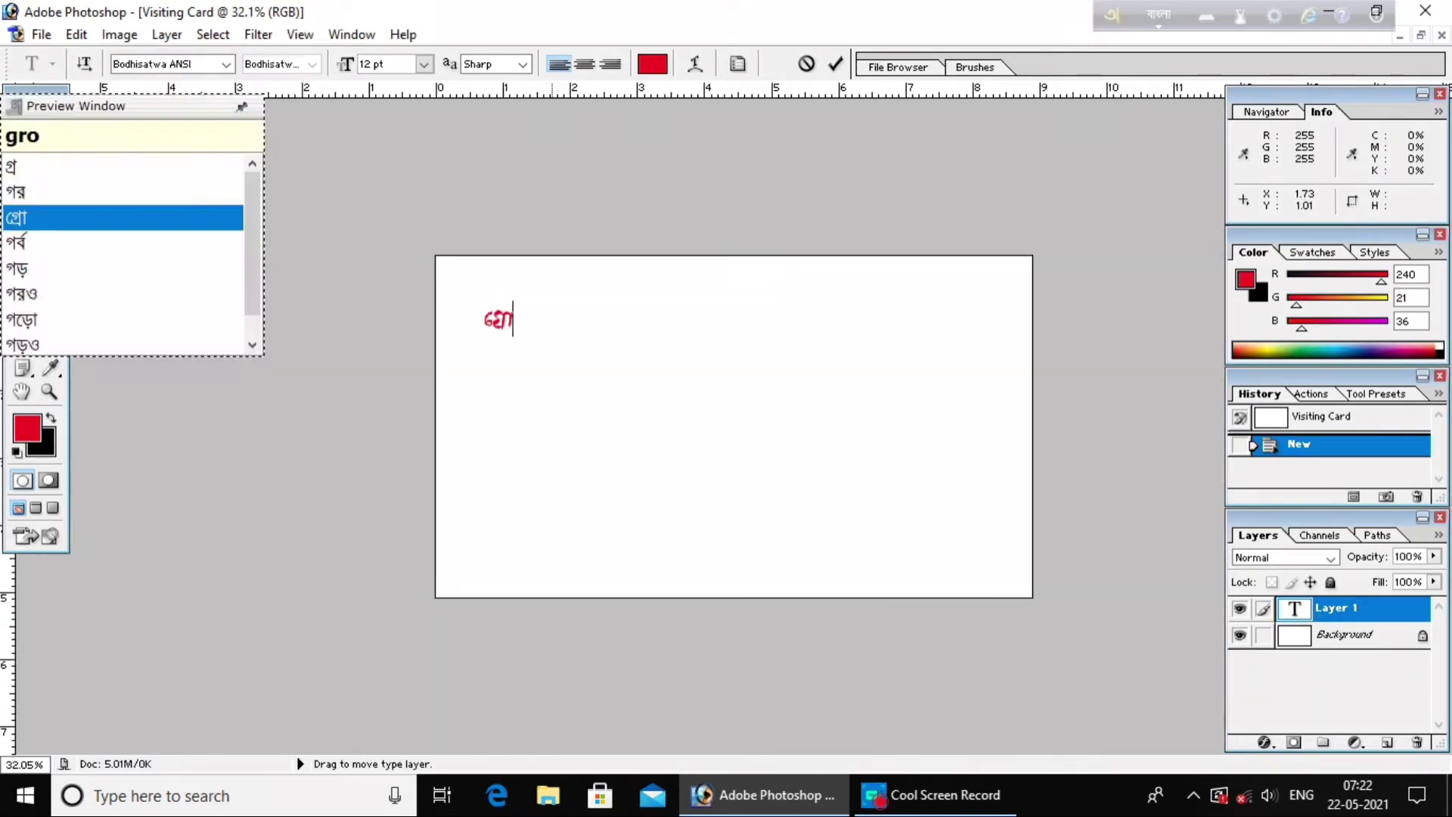
key(BackSpace)
key(BackSpace)
key(BackSpace)
text(pro)
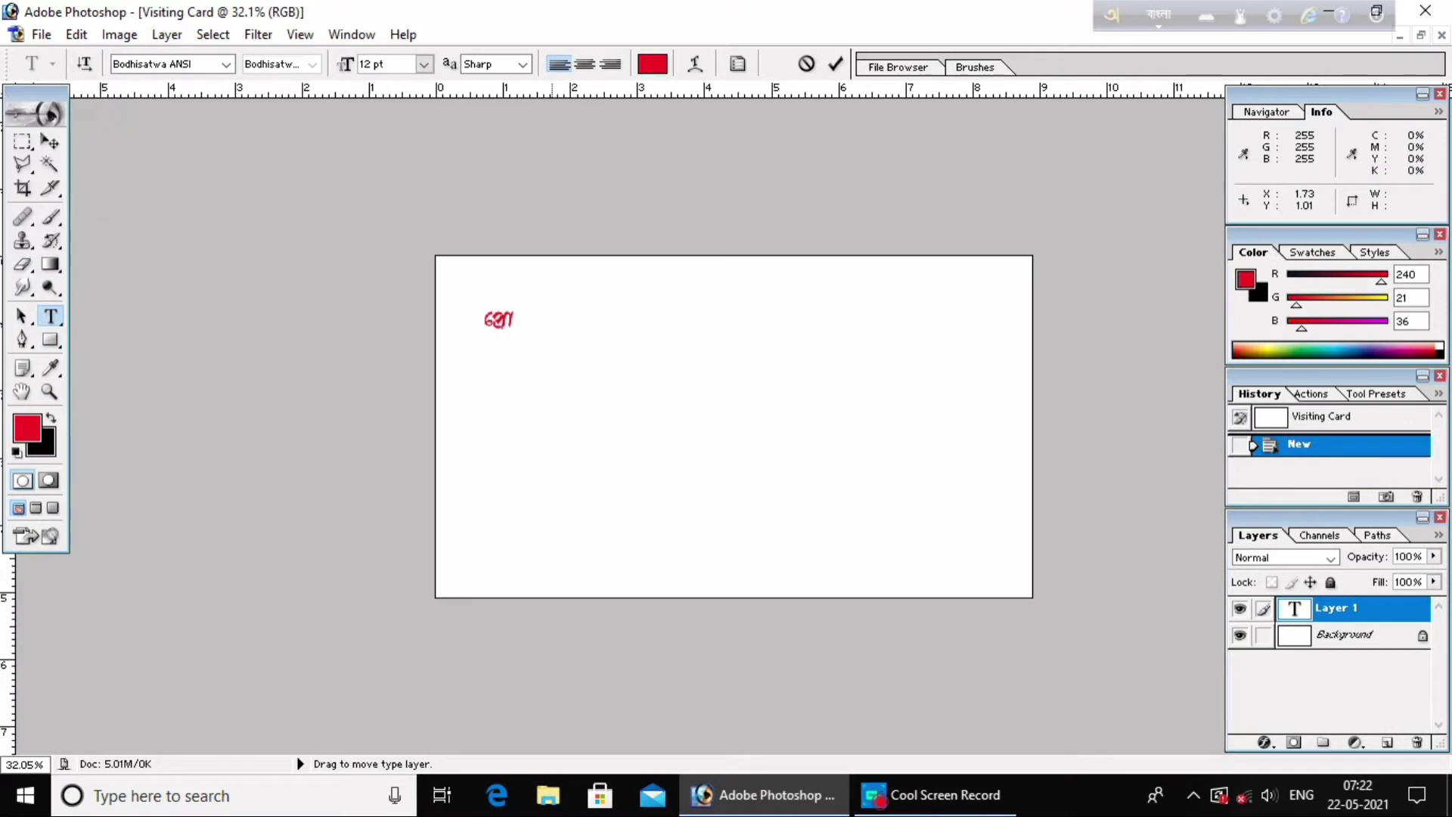
text( : taha )
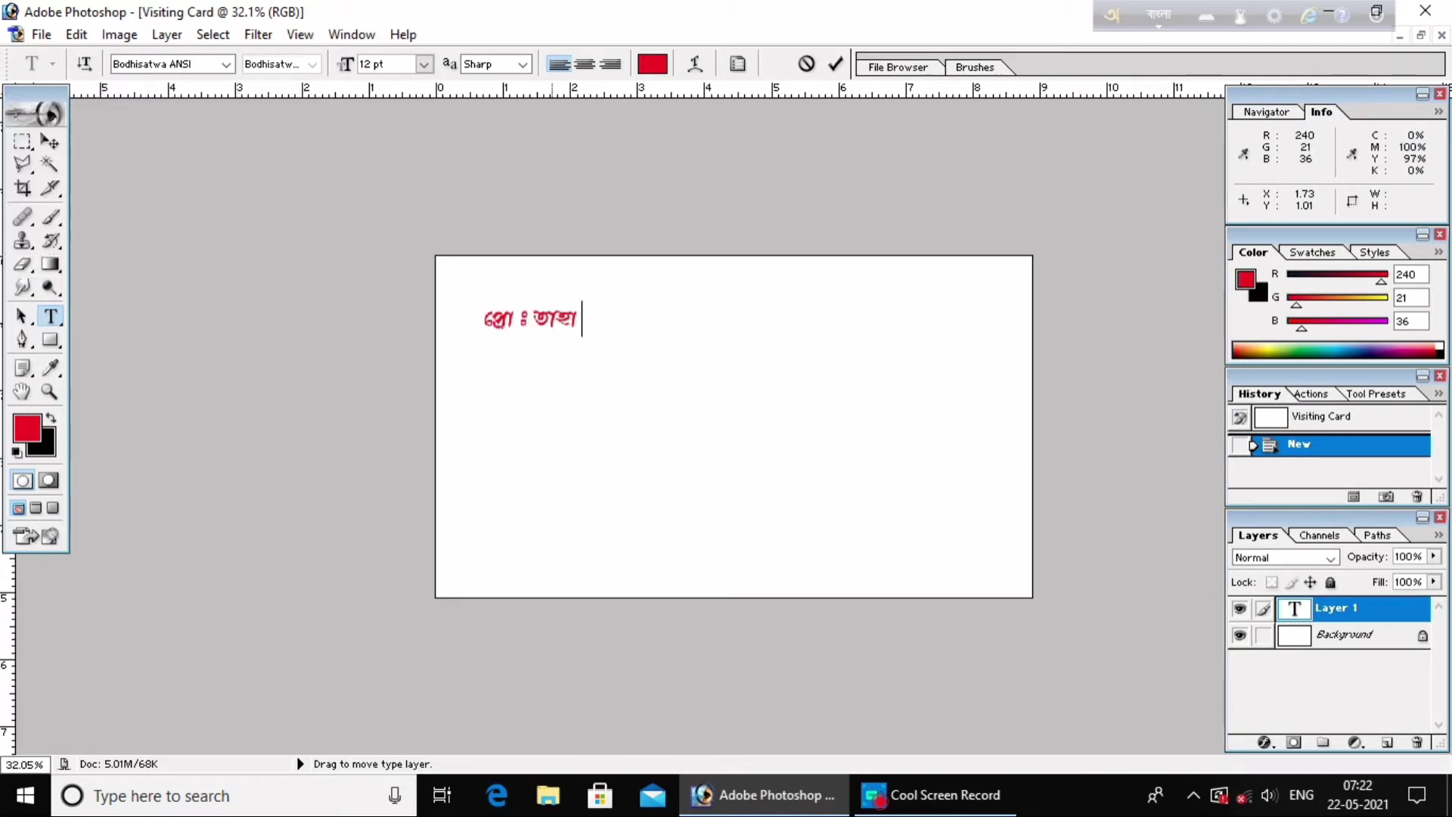
text(j uddin)
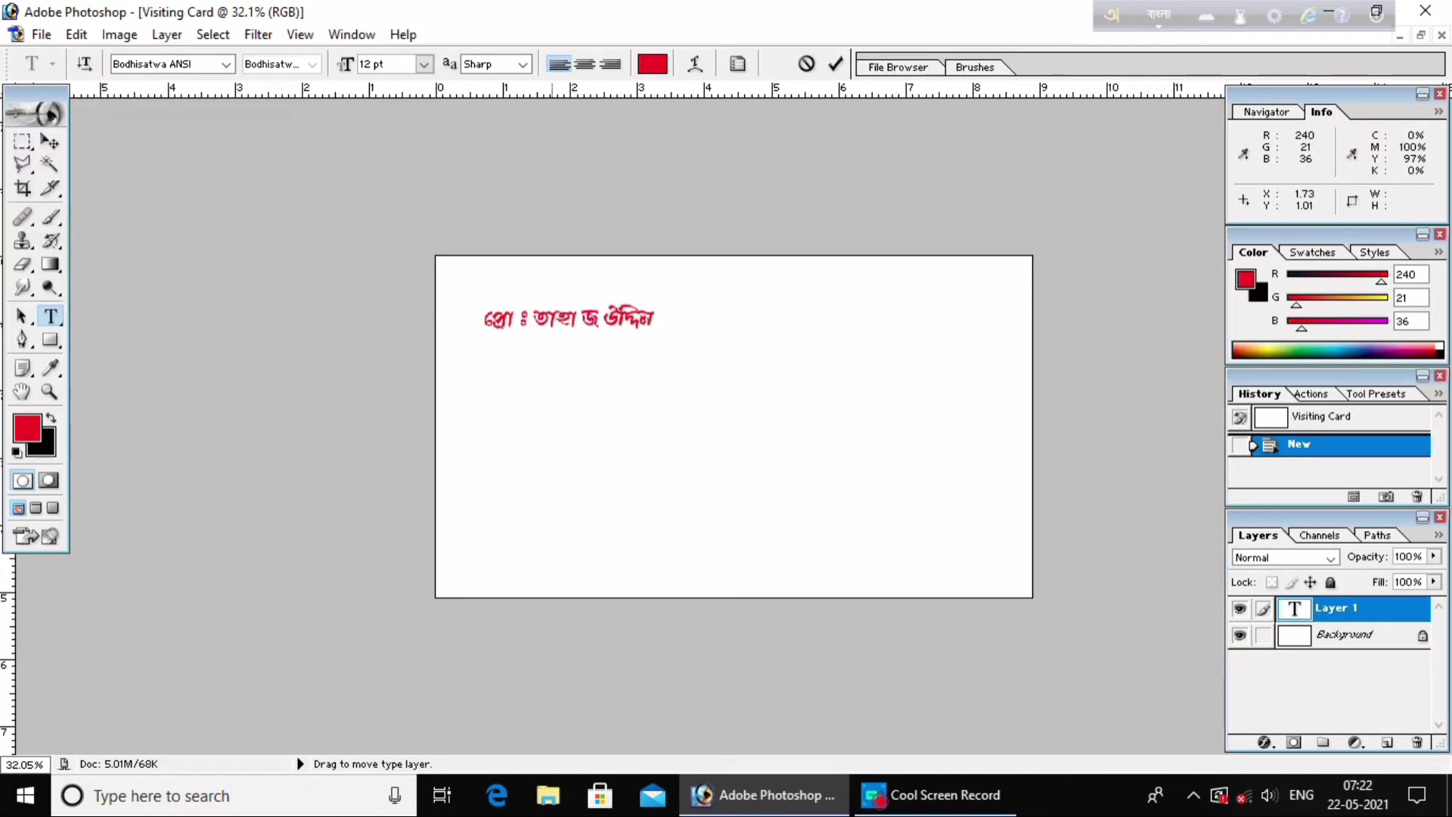
Add the repairing-point shop name on the line below and commit it.
click(488, 356)
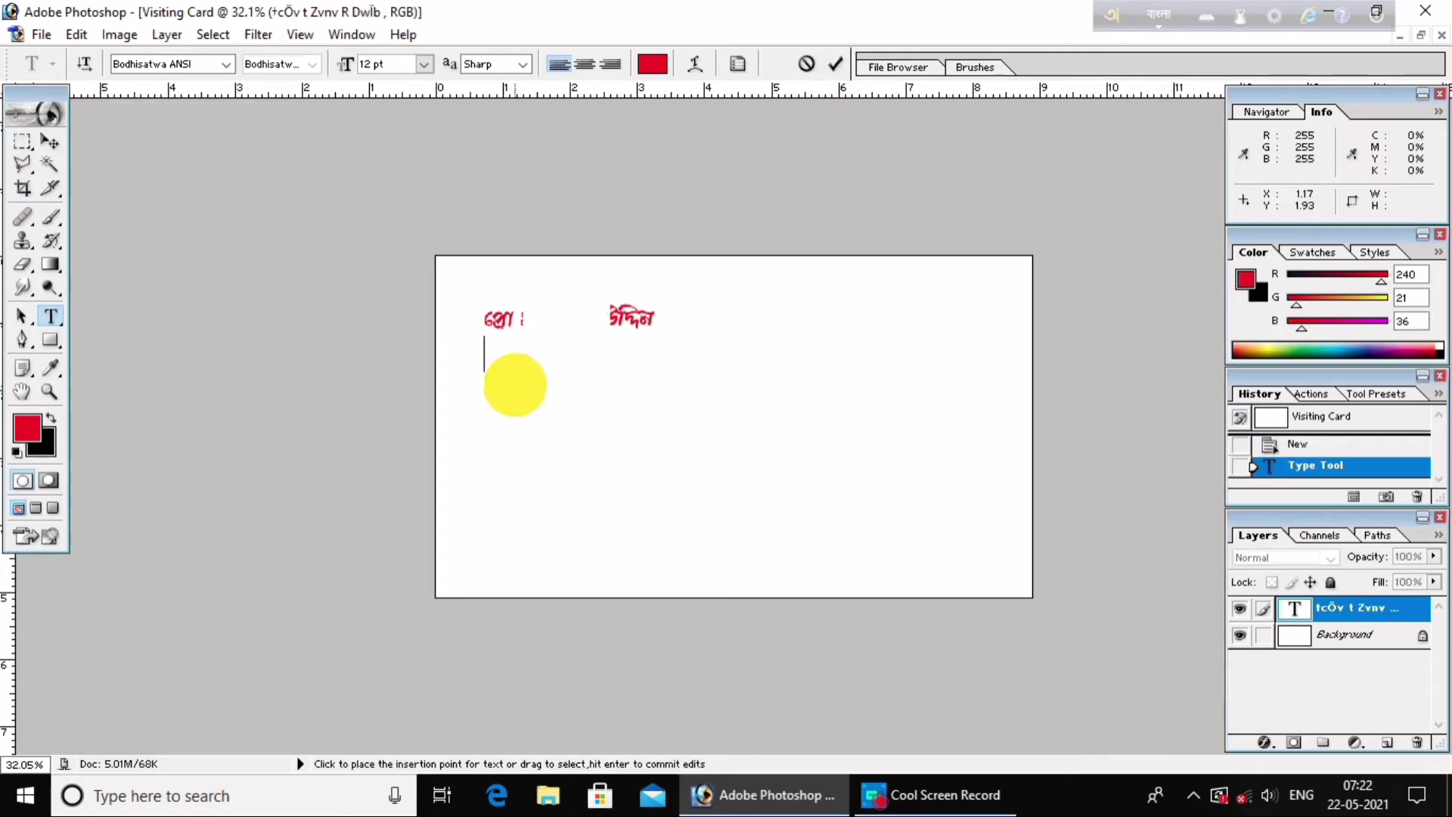
text(p)
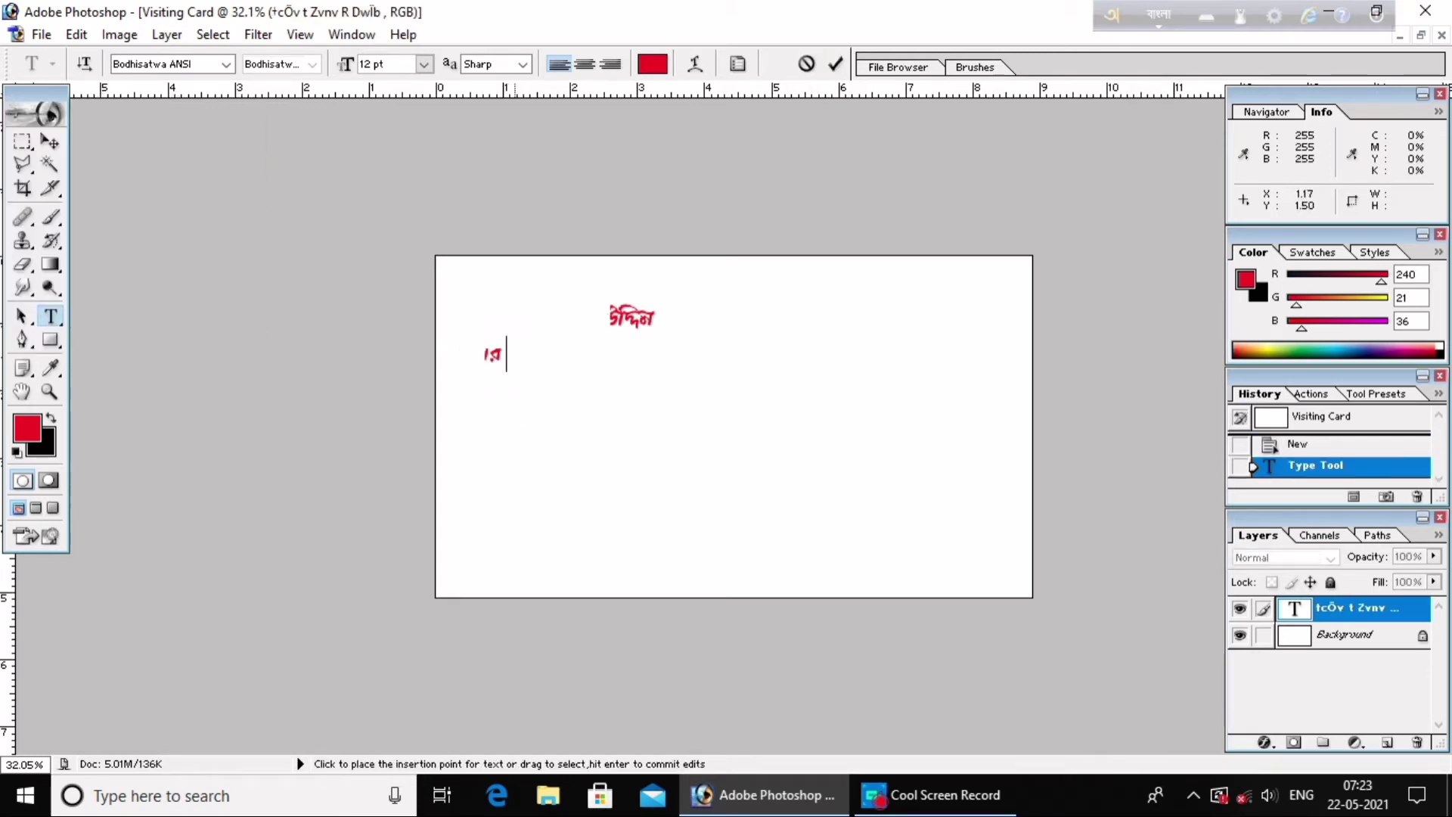
text(e)
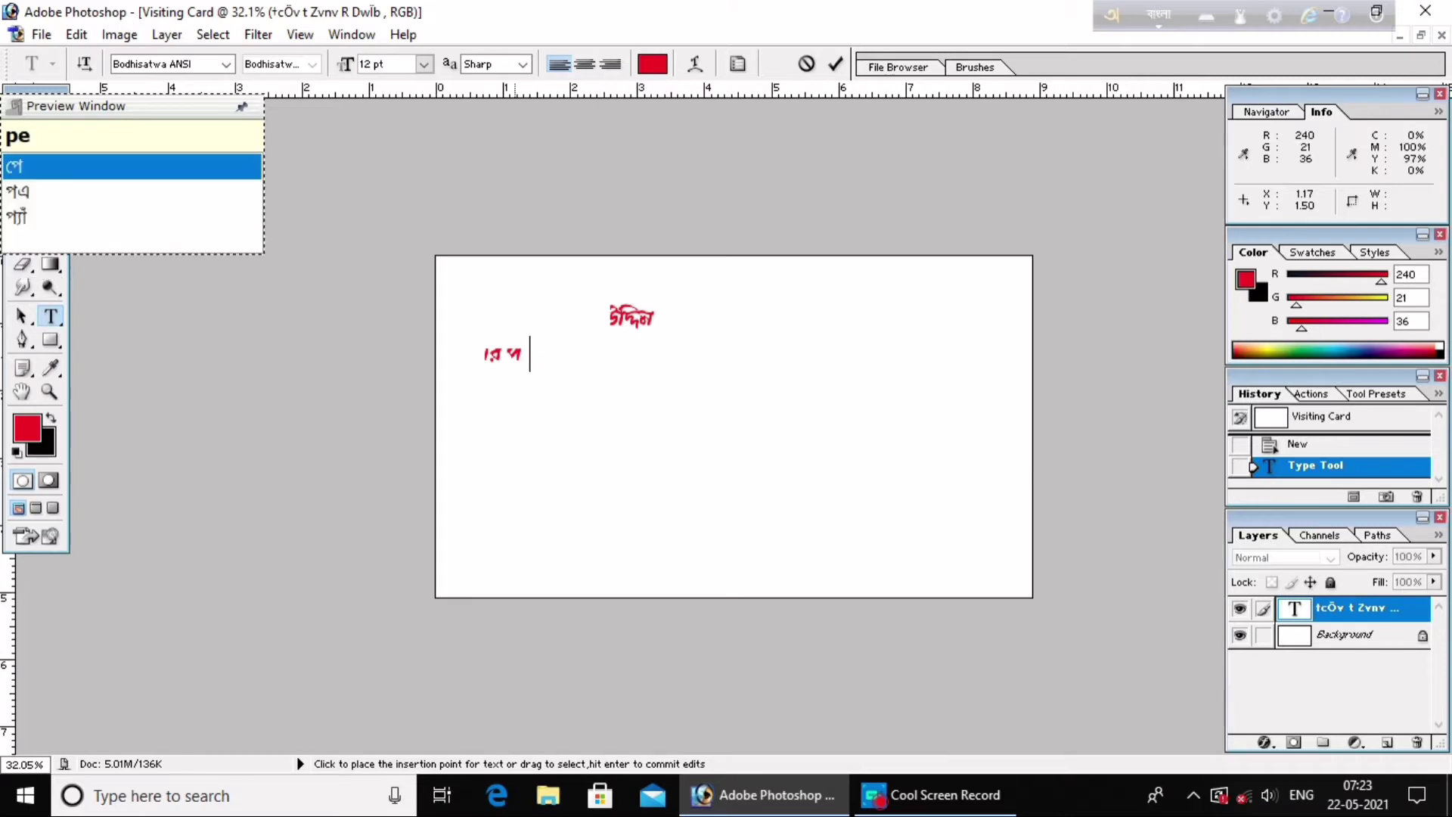
text(a )
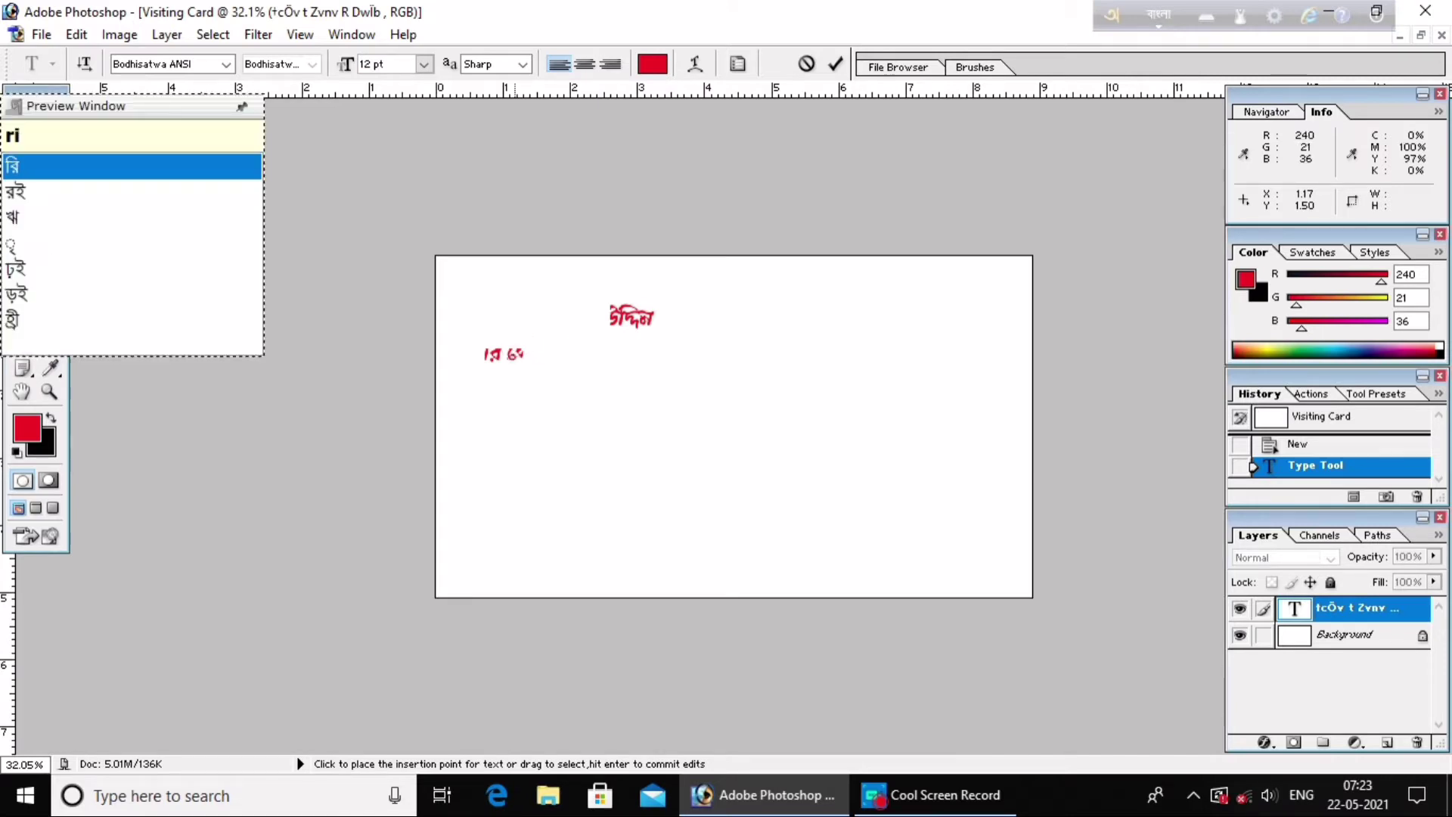
text( poent)
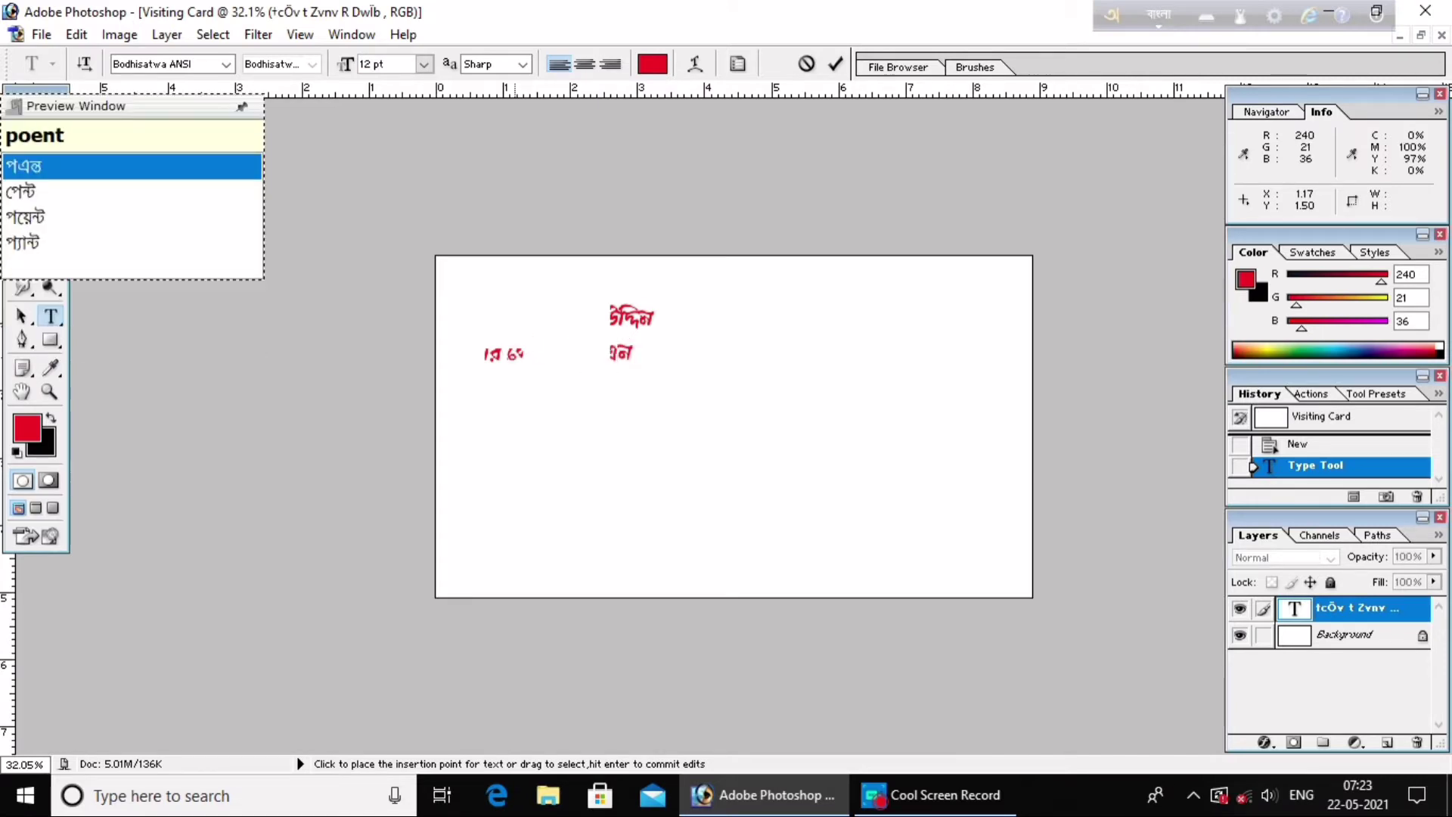
key(Down)
key(Down)
key(ctrl+Return)
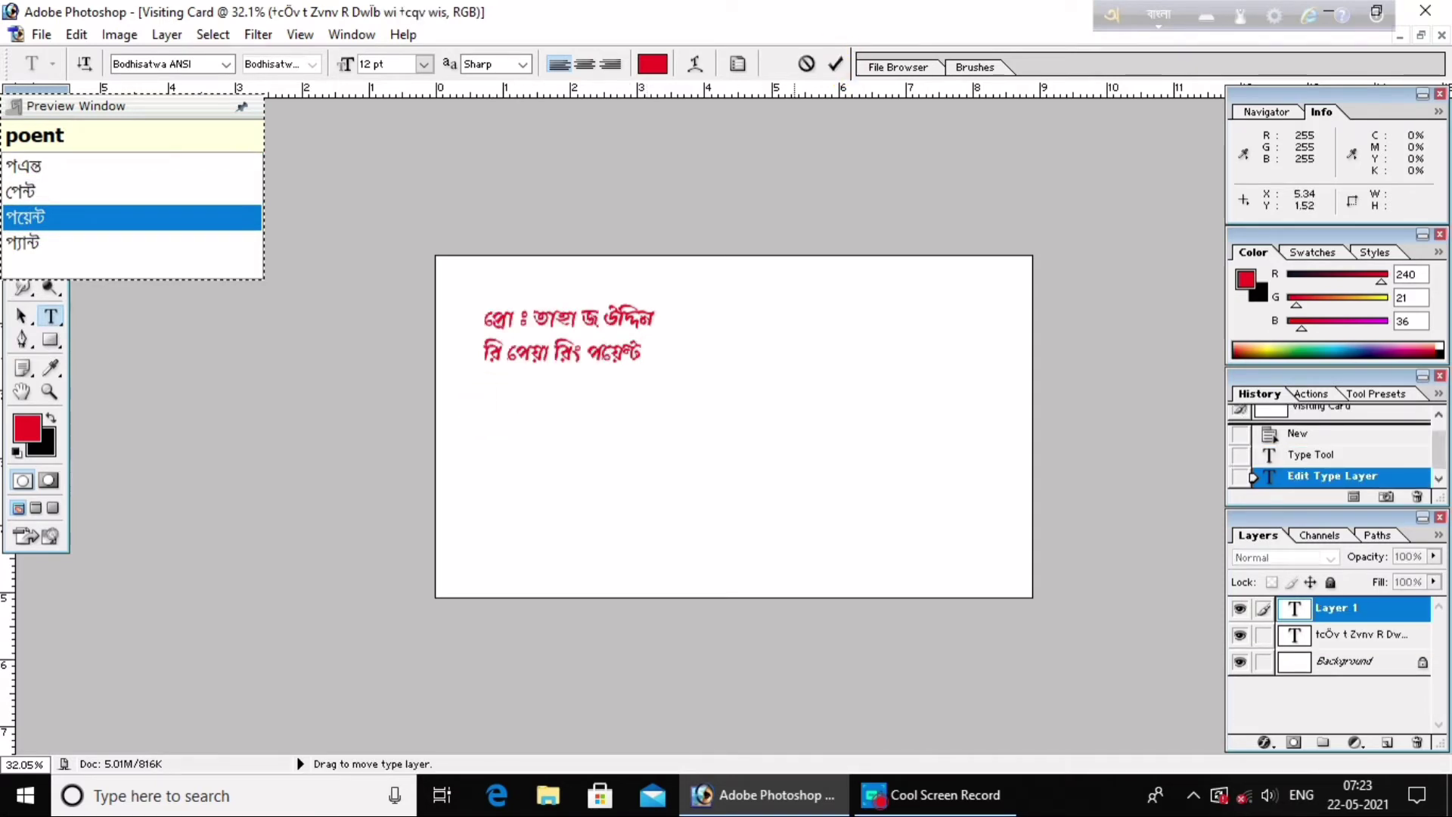
Type the Bengali lines saying 3-, 4-, 10- and 12-wheel vehicles are carefully repaired.
text(ek)
key(BackSpace)
key(BackSpace)
key(BackSpace)
text(ekha)
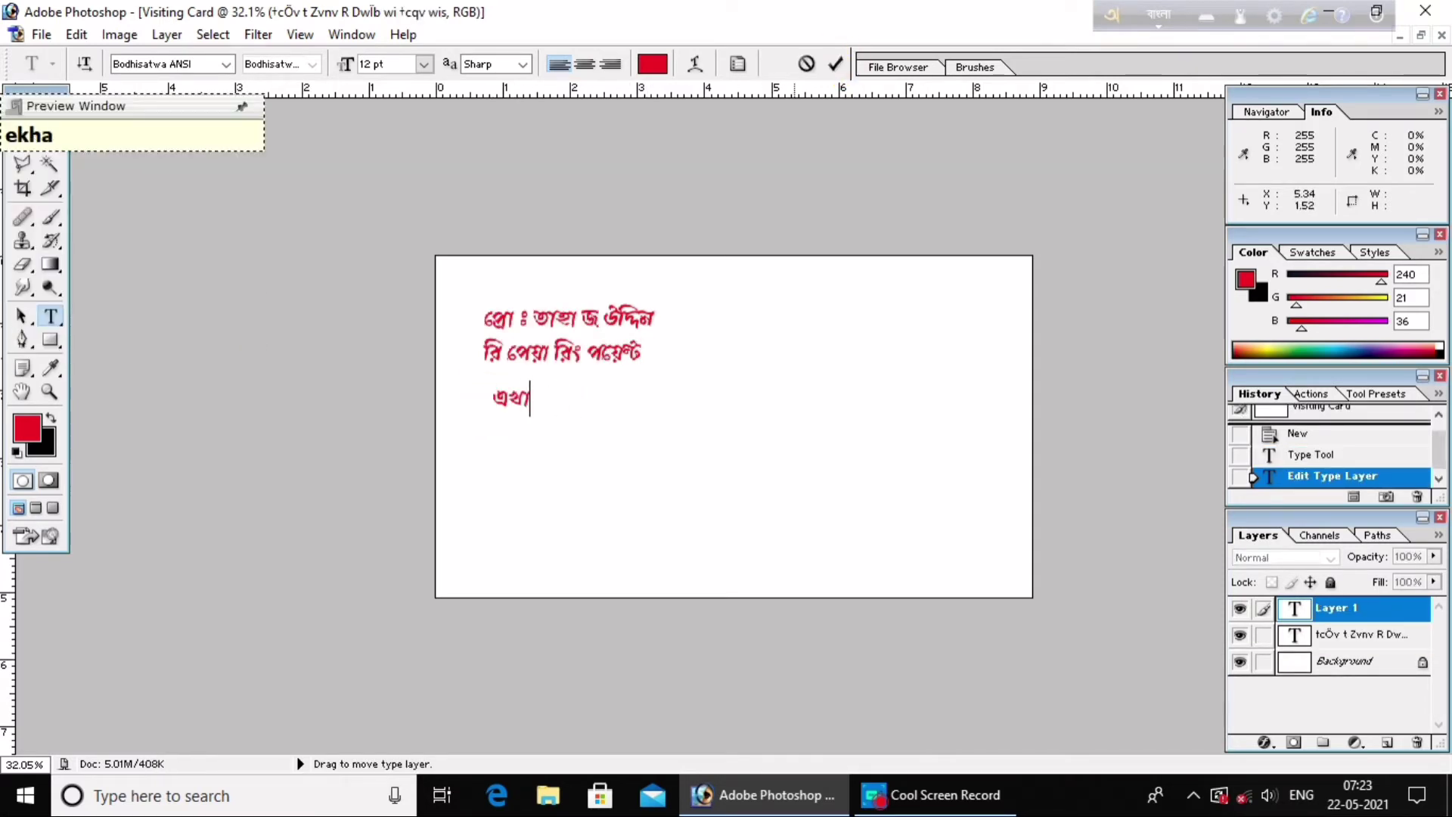
text(ne sokol prokar )
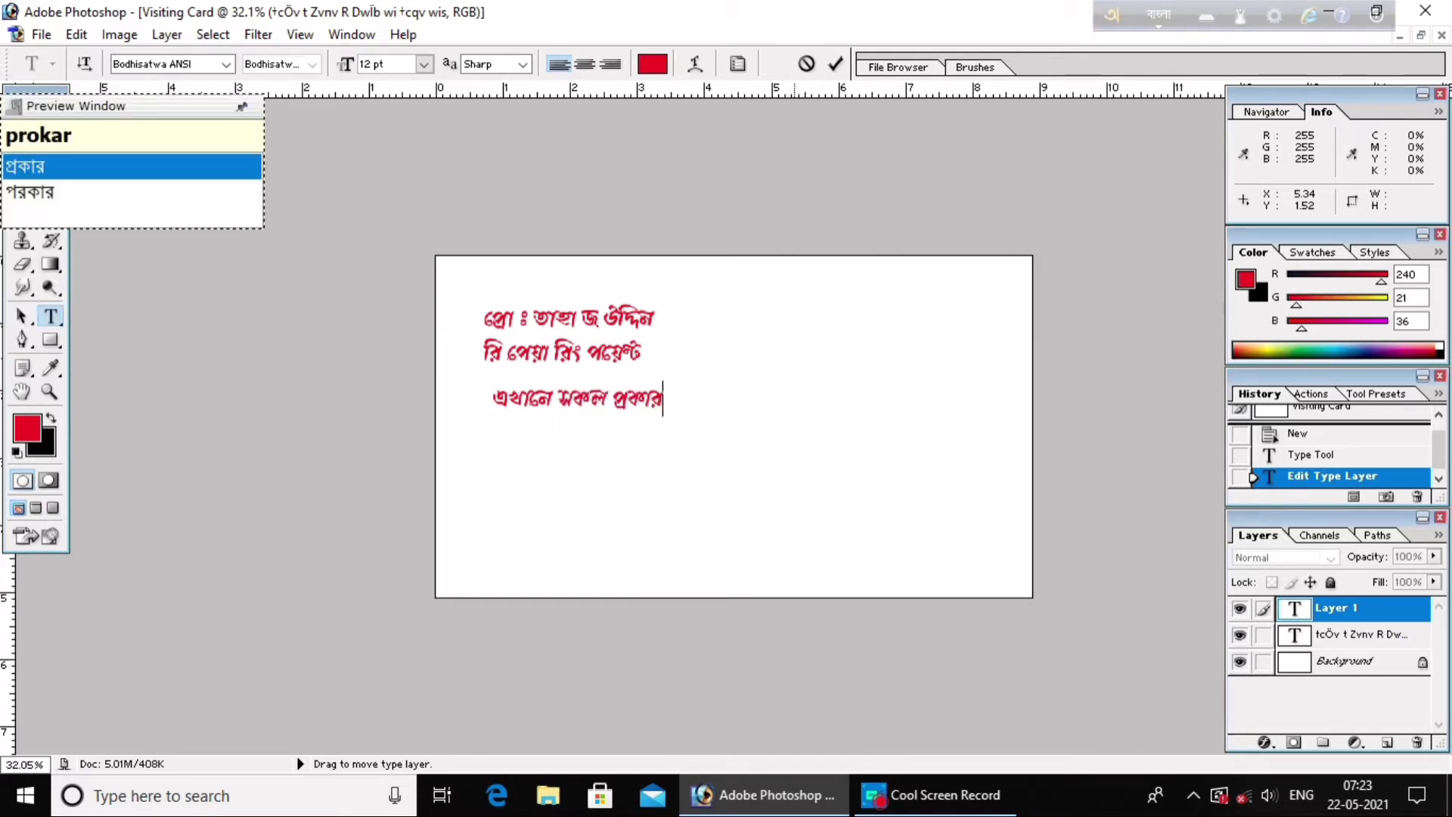
text(o t)
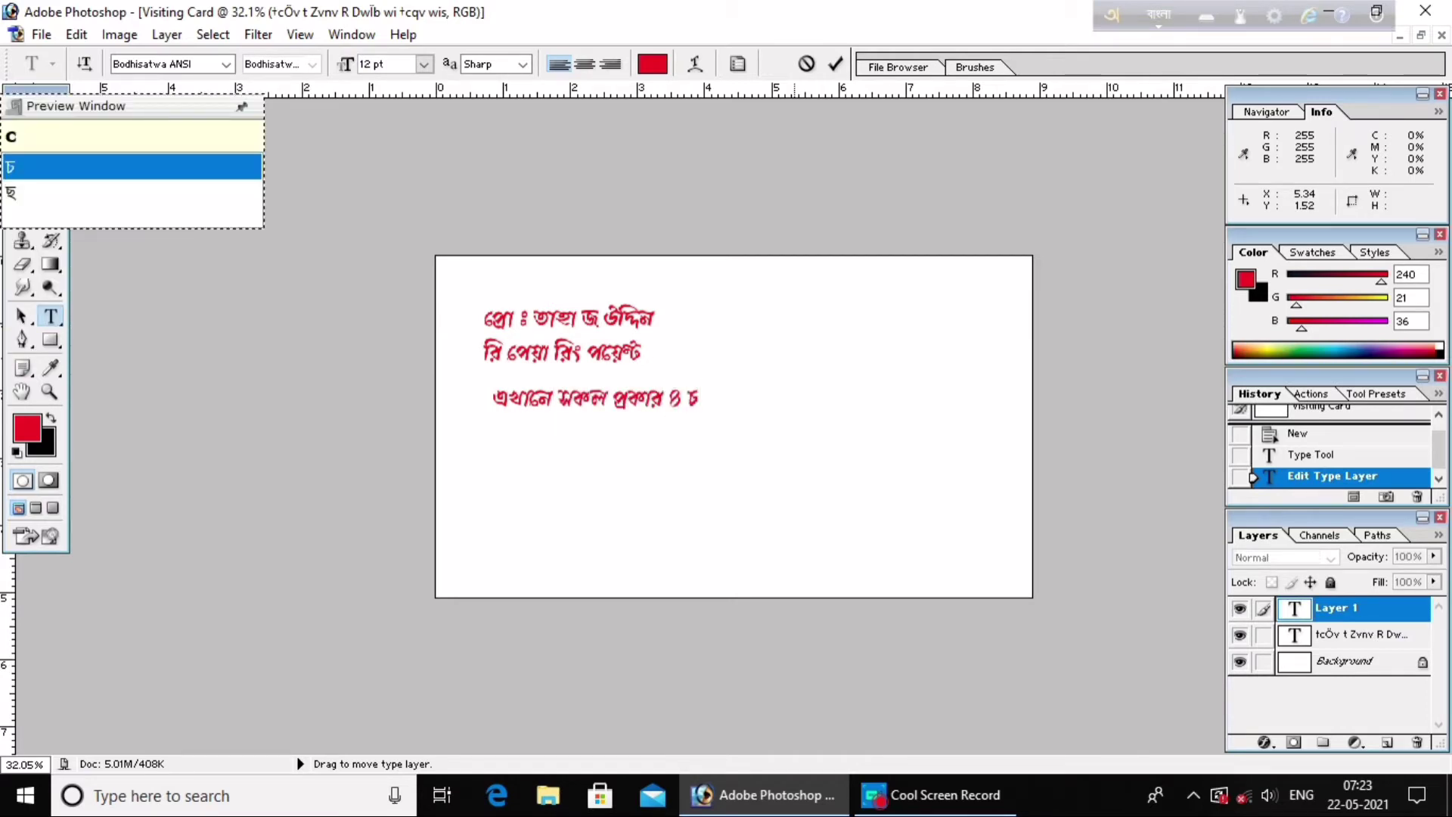
text(aka, o caka)
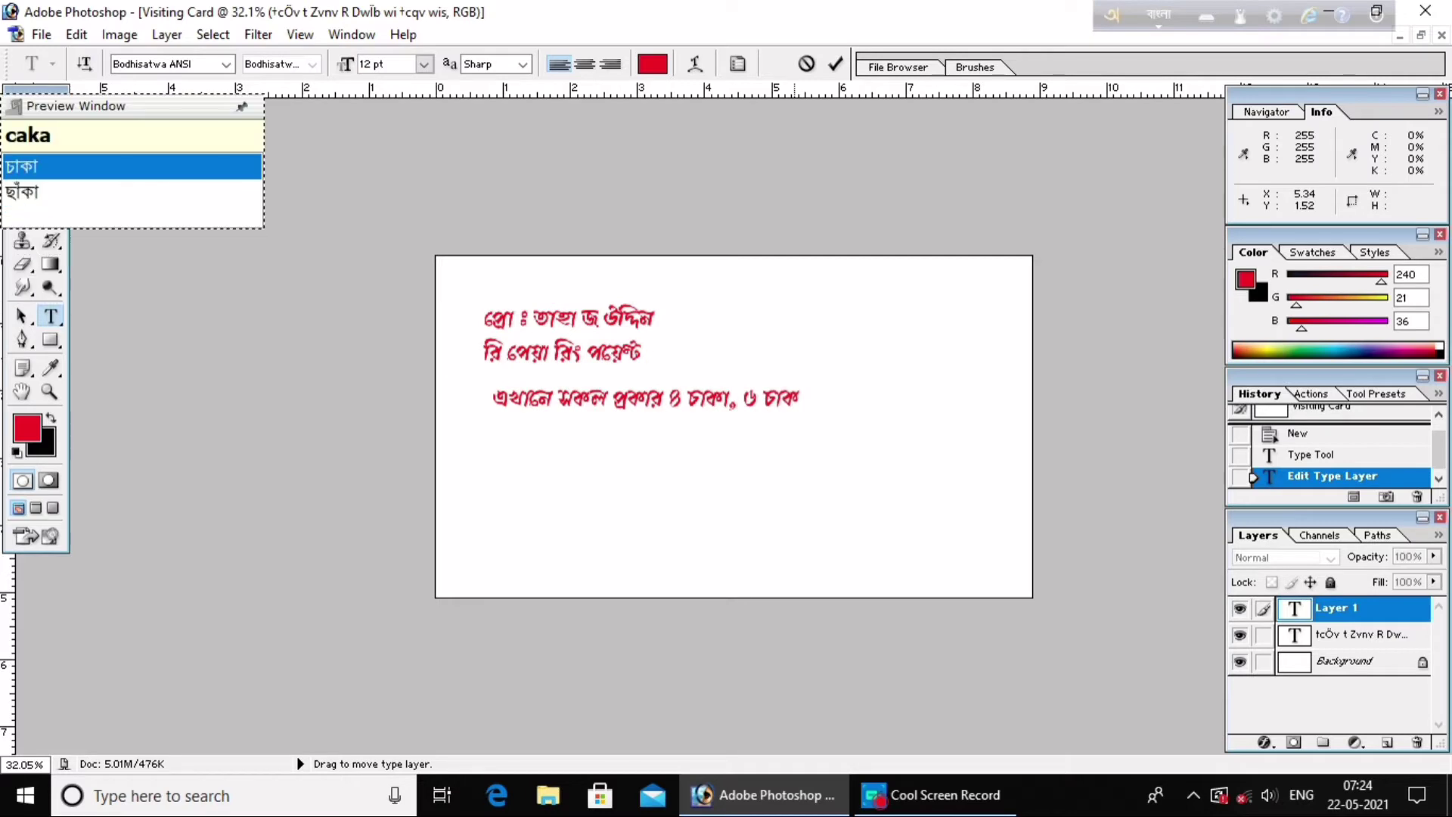
text( 10 c)
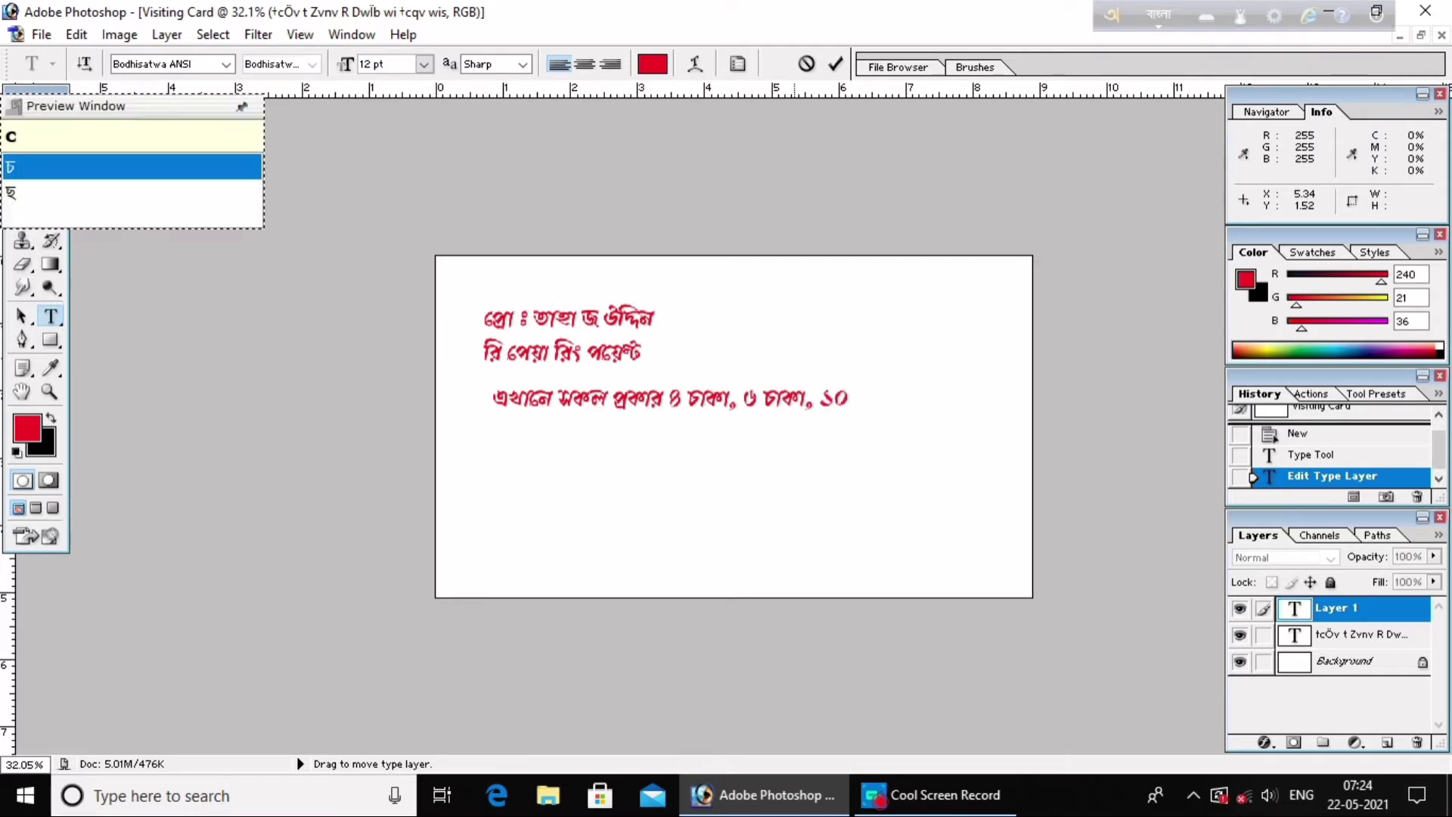
text(aka, 12 c)
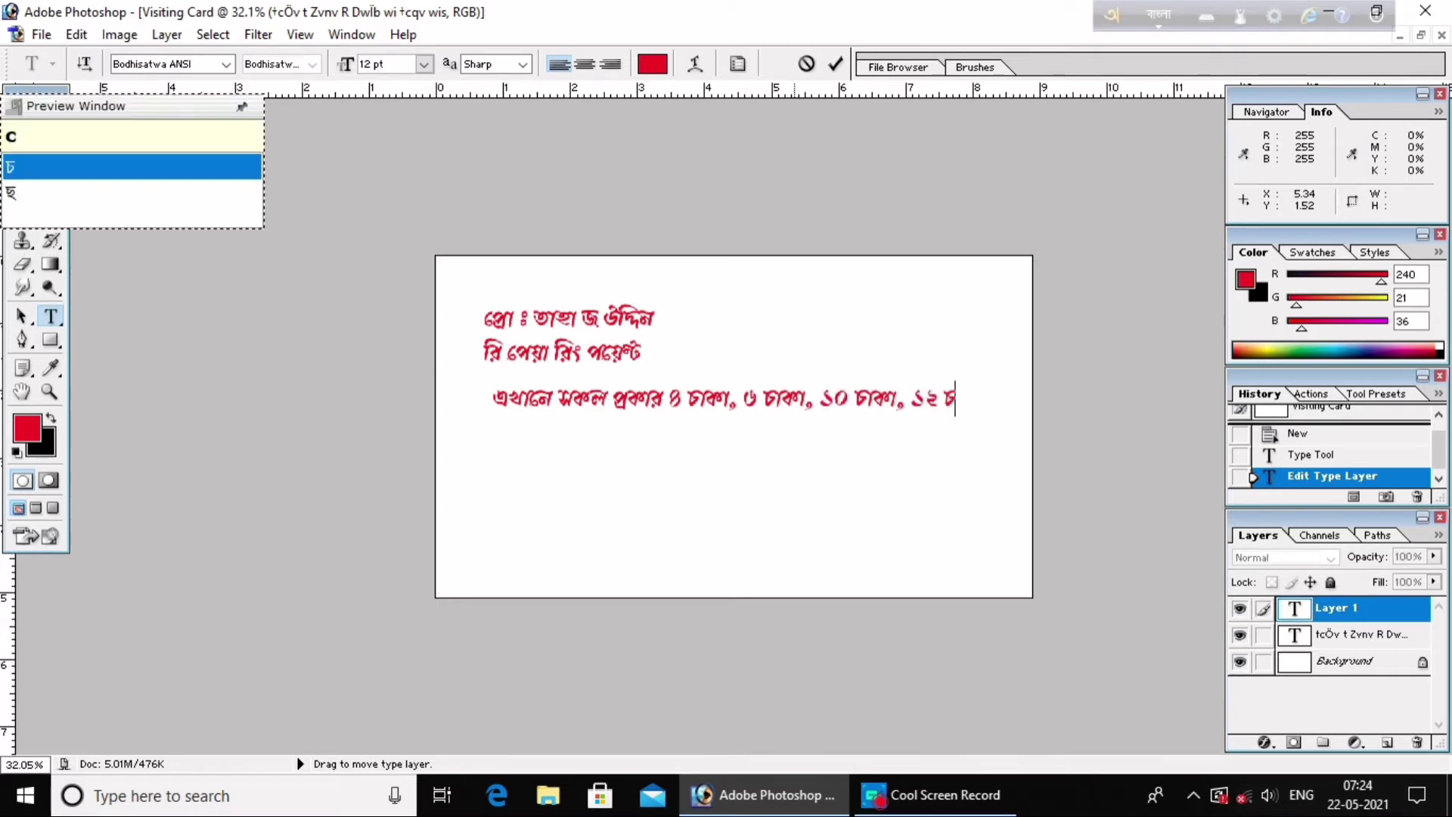
text(akar ga)
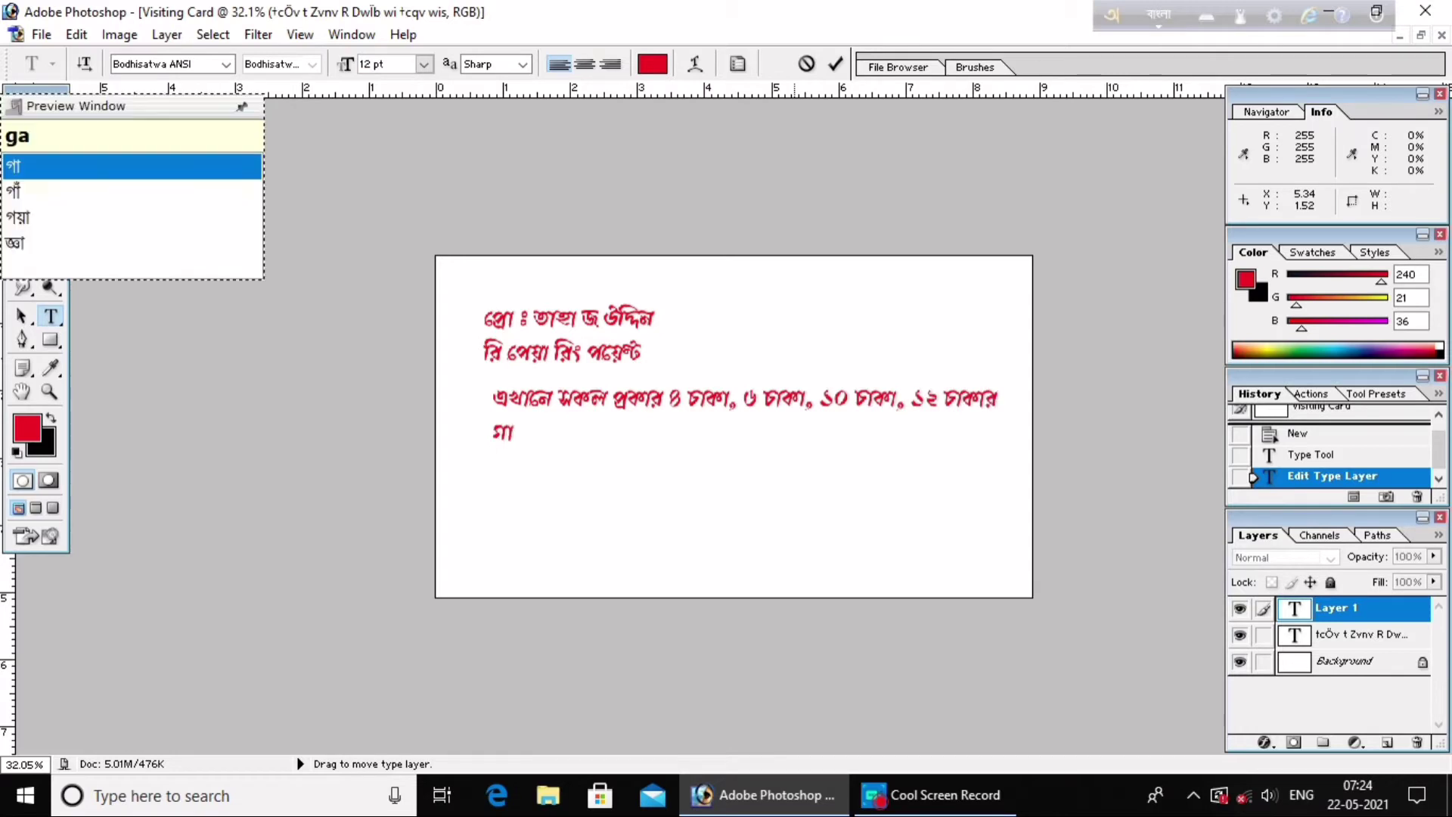
text(Ri h)
key(BackSpace)
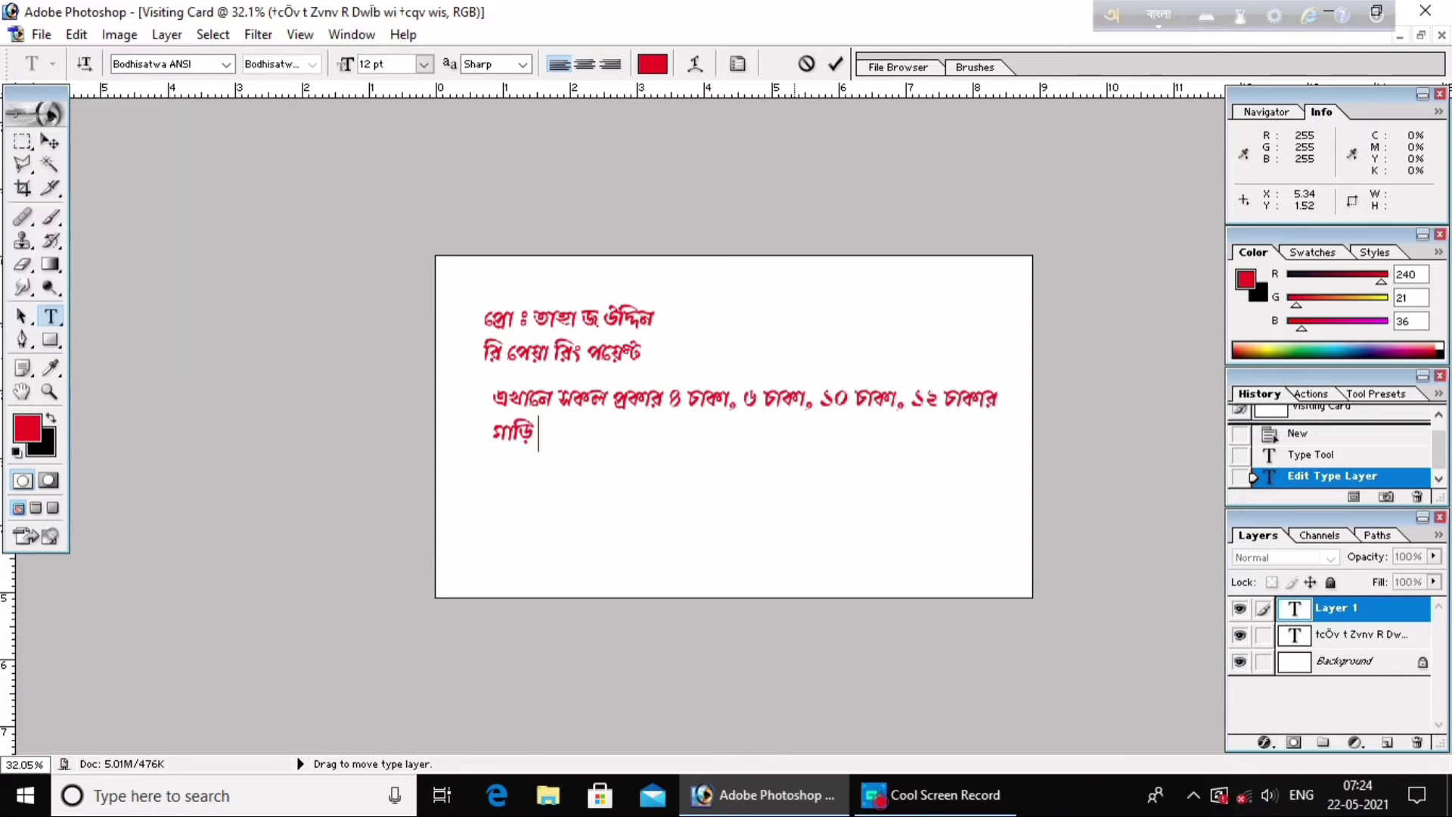
text(jotno so)
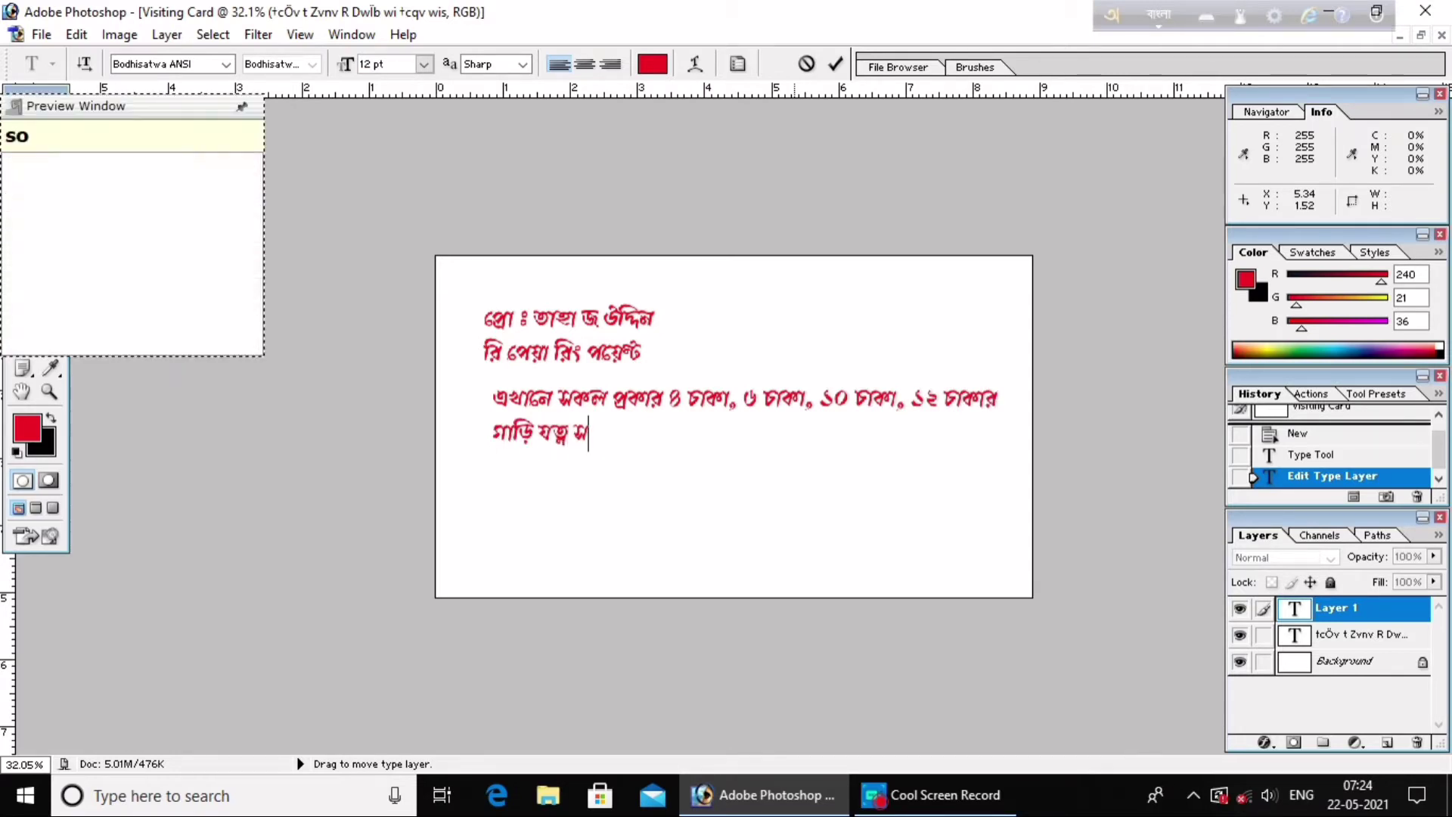
text(hokare ri pe)
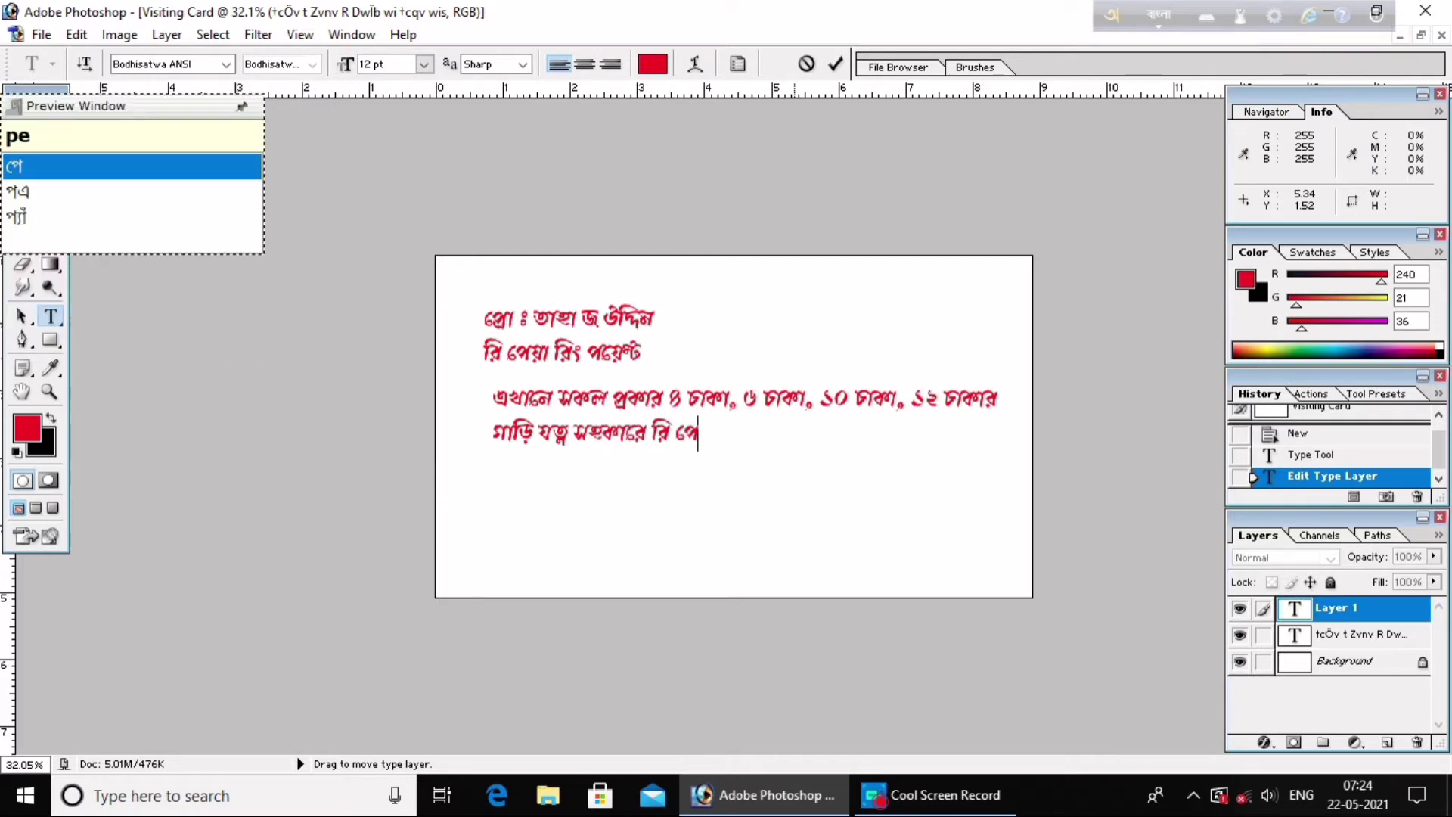
text(ya ring kora )
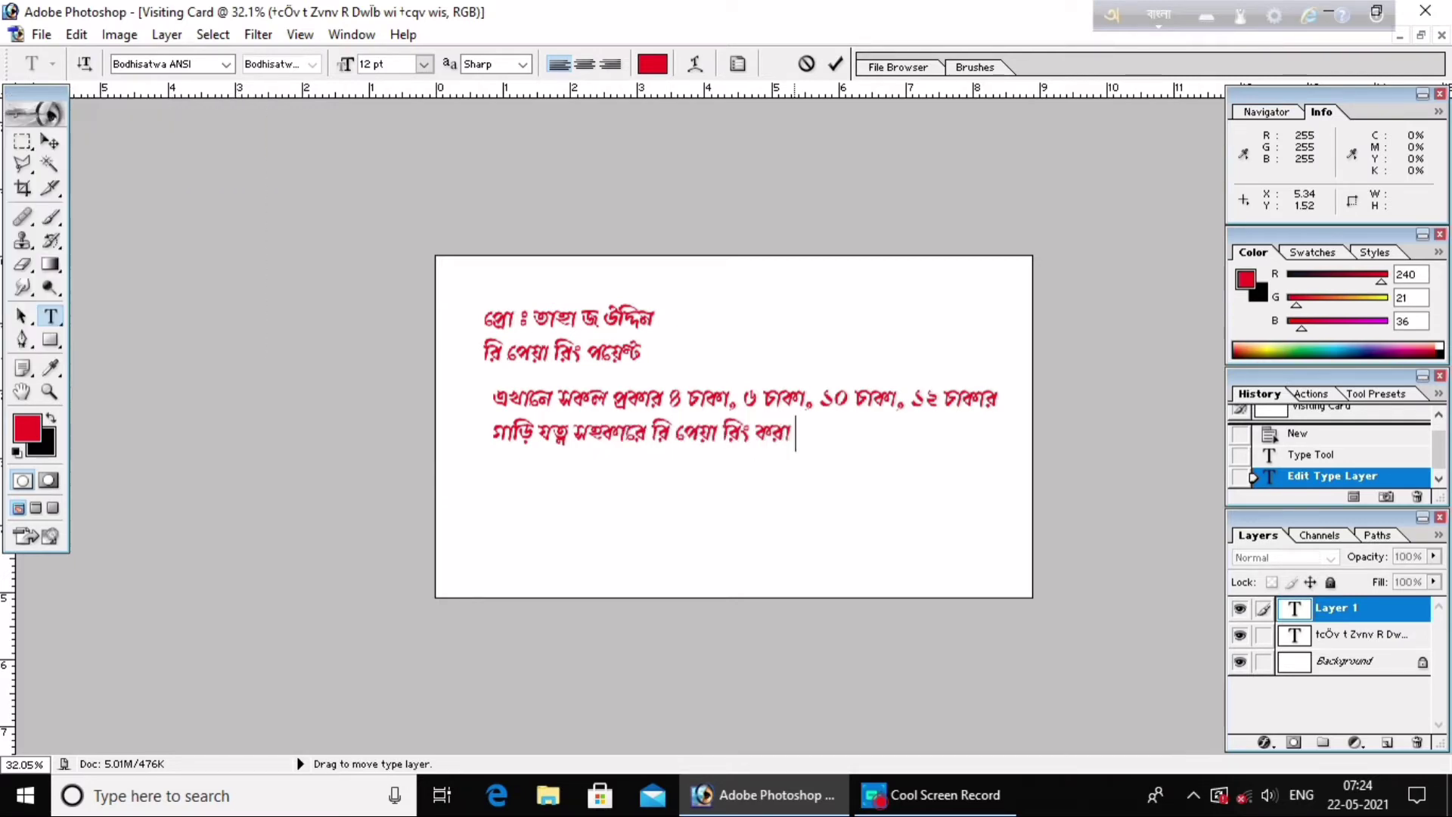
text(hoy)
key(Return)
Add the motorcycle-repair note line and the Deganga Road, North 24 Parganas address, then commit.
text(ri :)
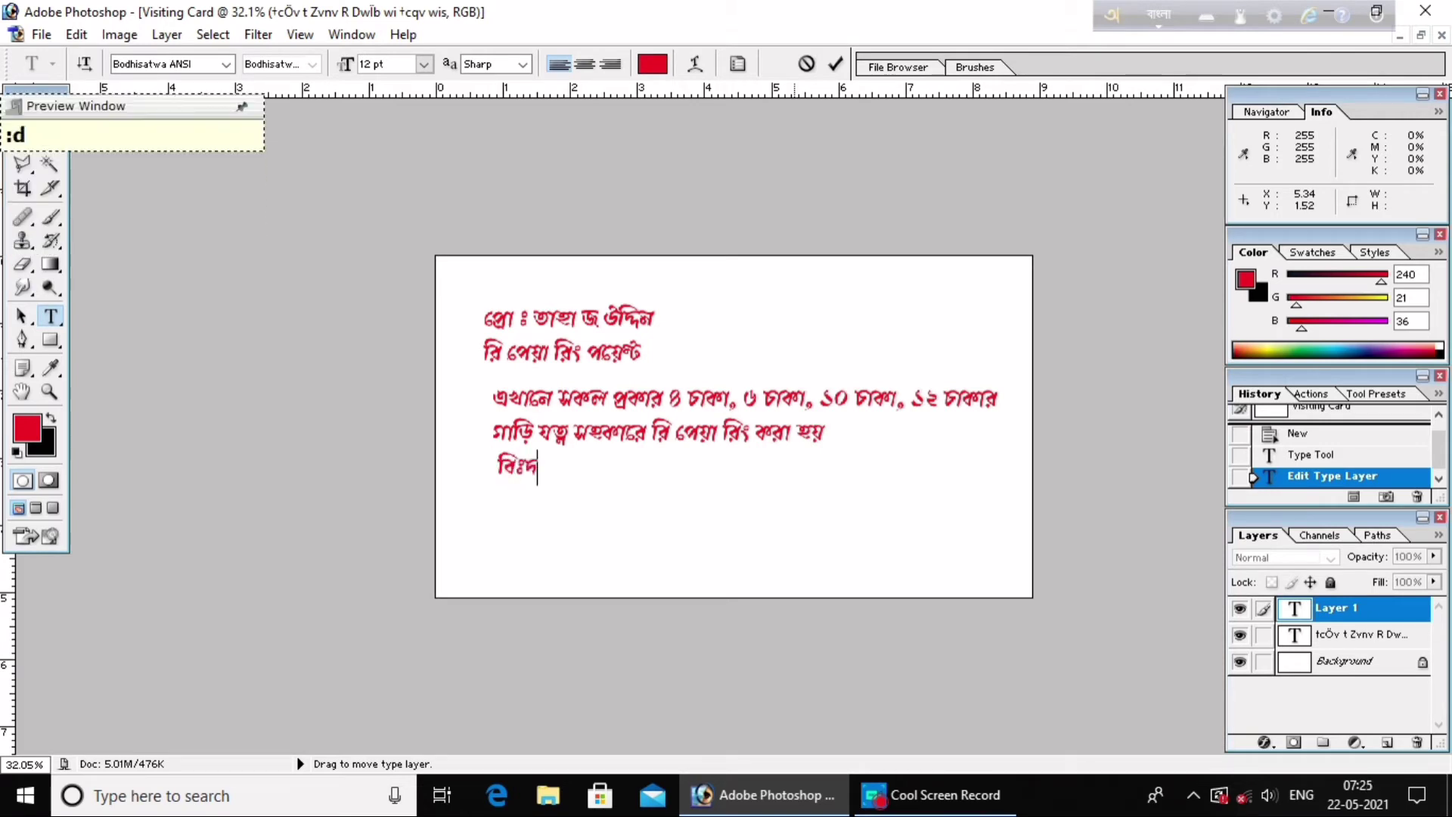
key(BackSpace)
text(dro)
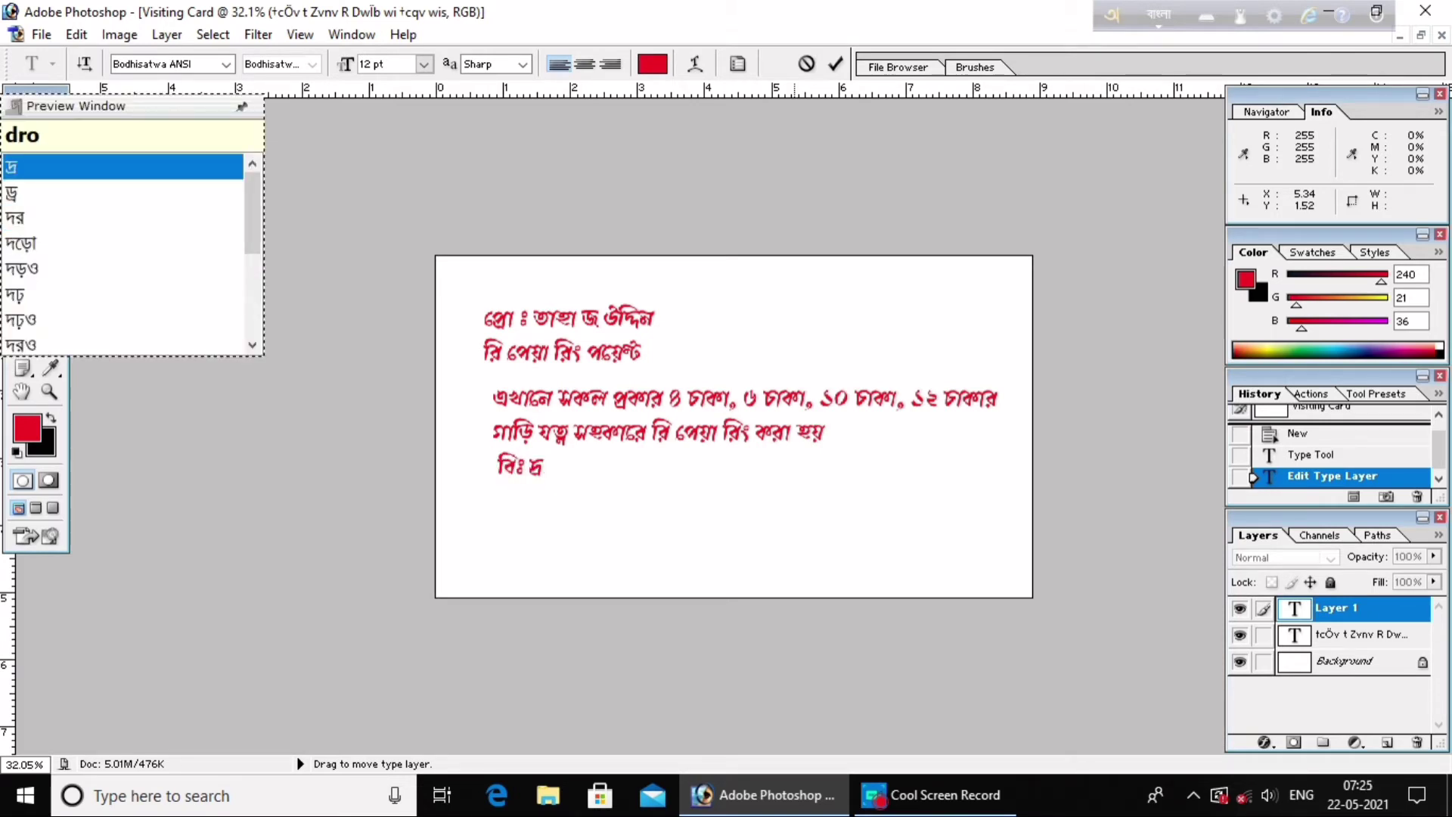
text(: - ekhane )
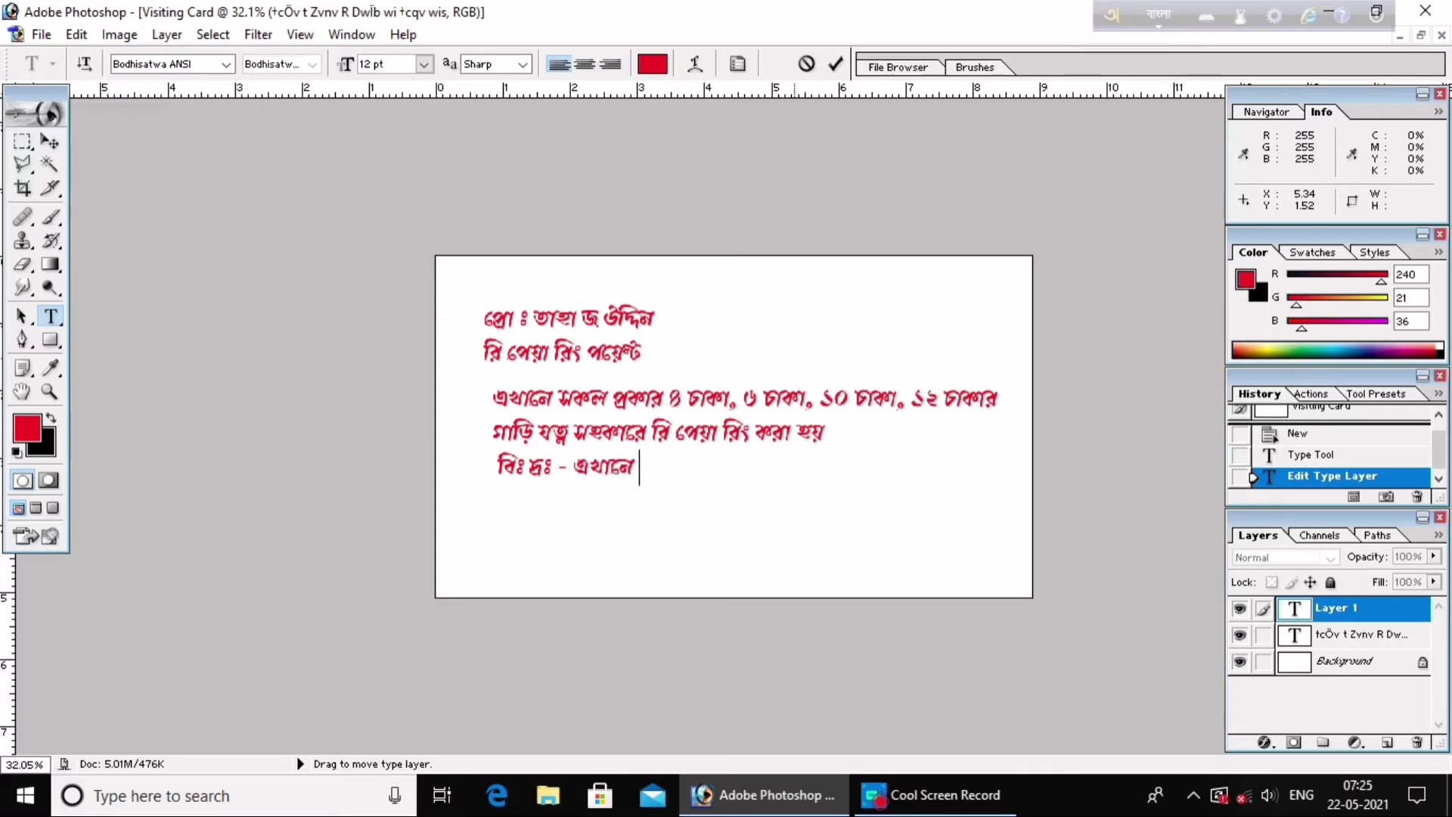
text(motor saikel)
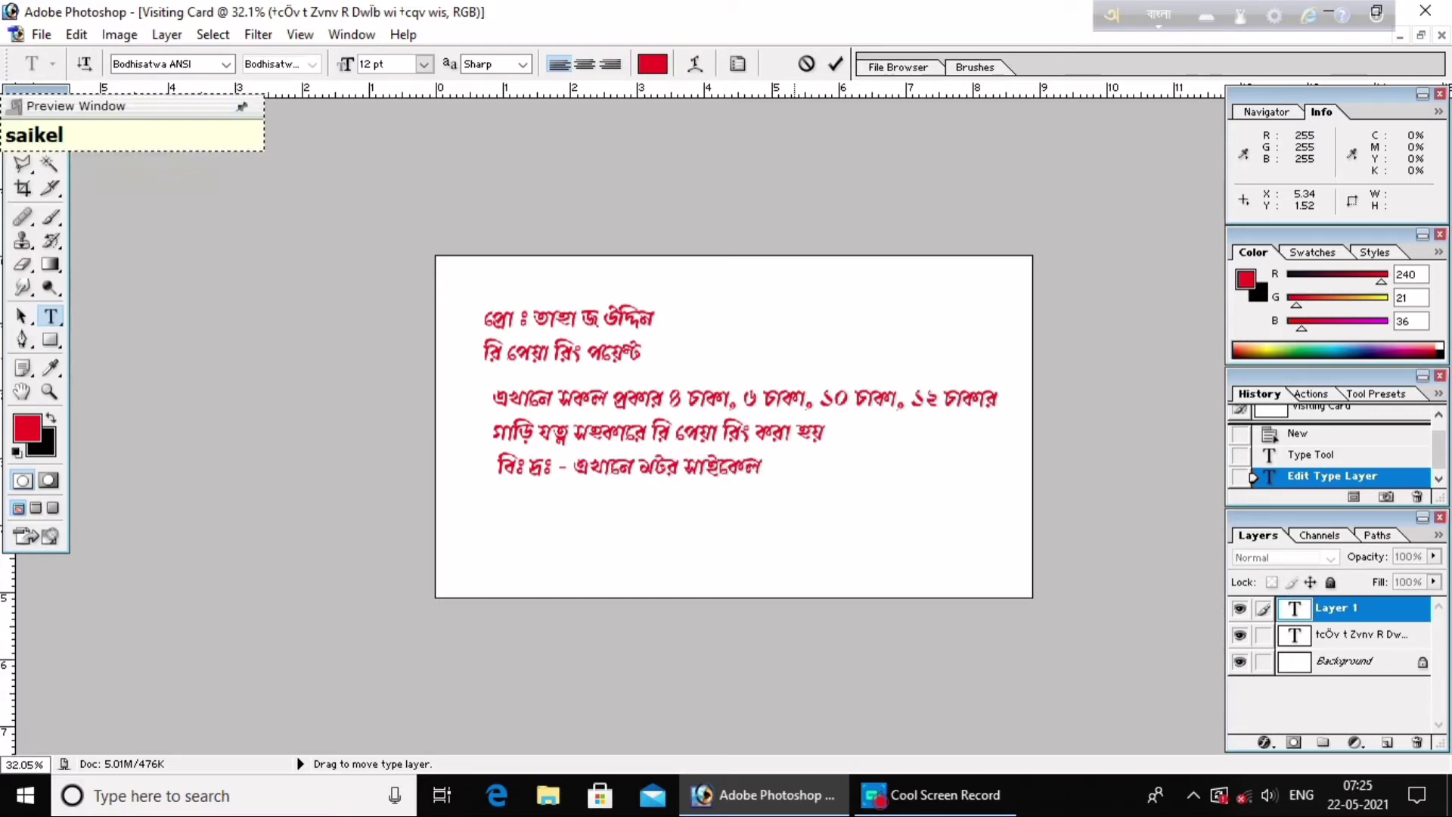
text( o meramot kora )
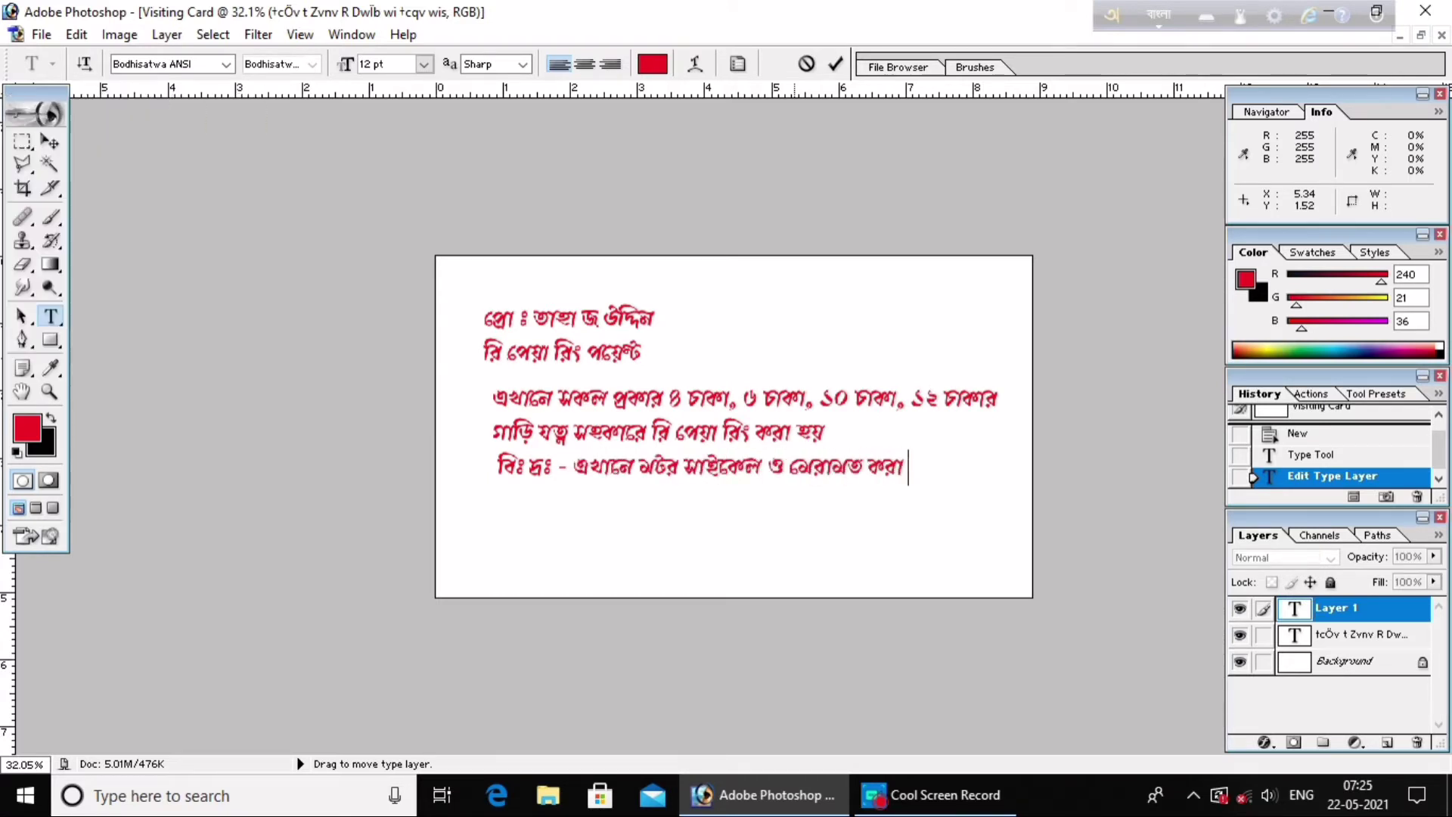
text(hoy)
key(Return)
text(p)
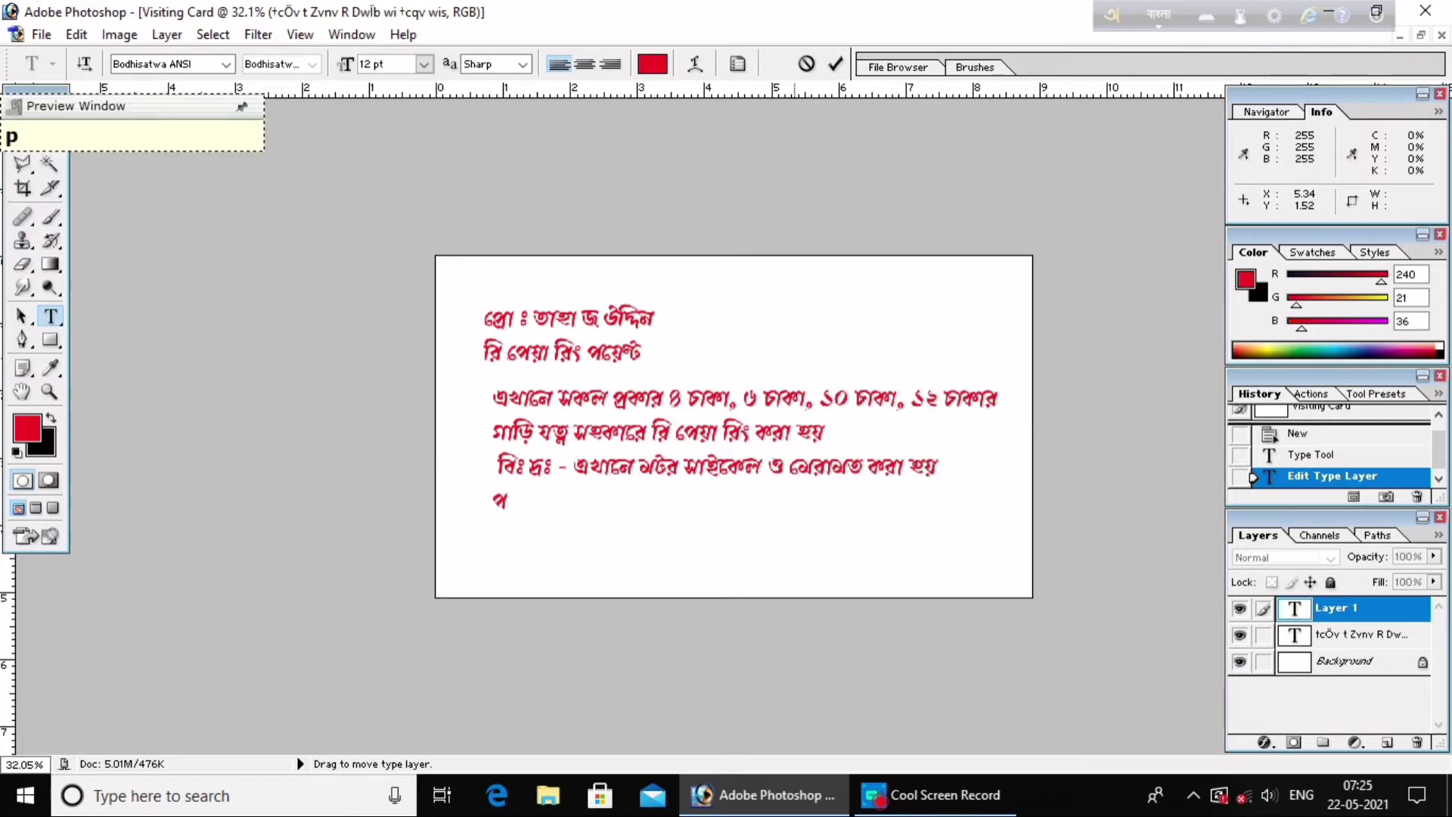
text(odmopukur)
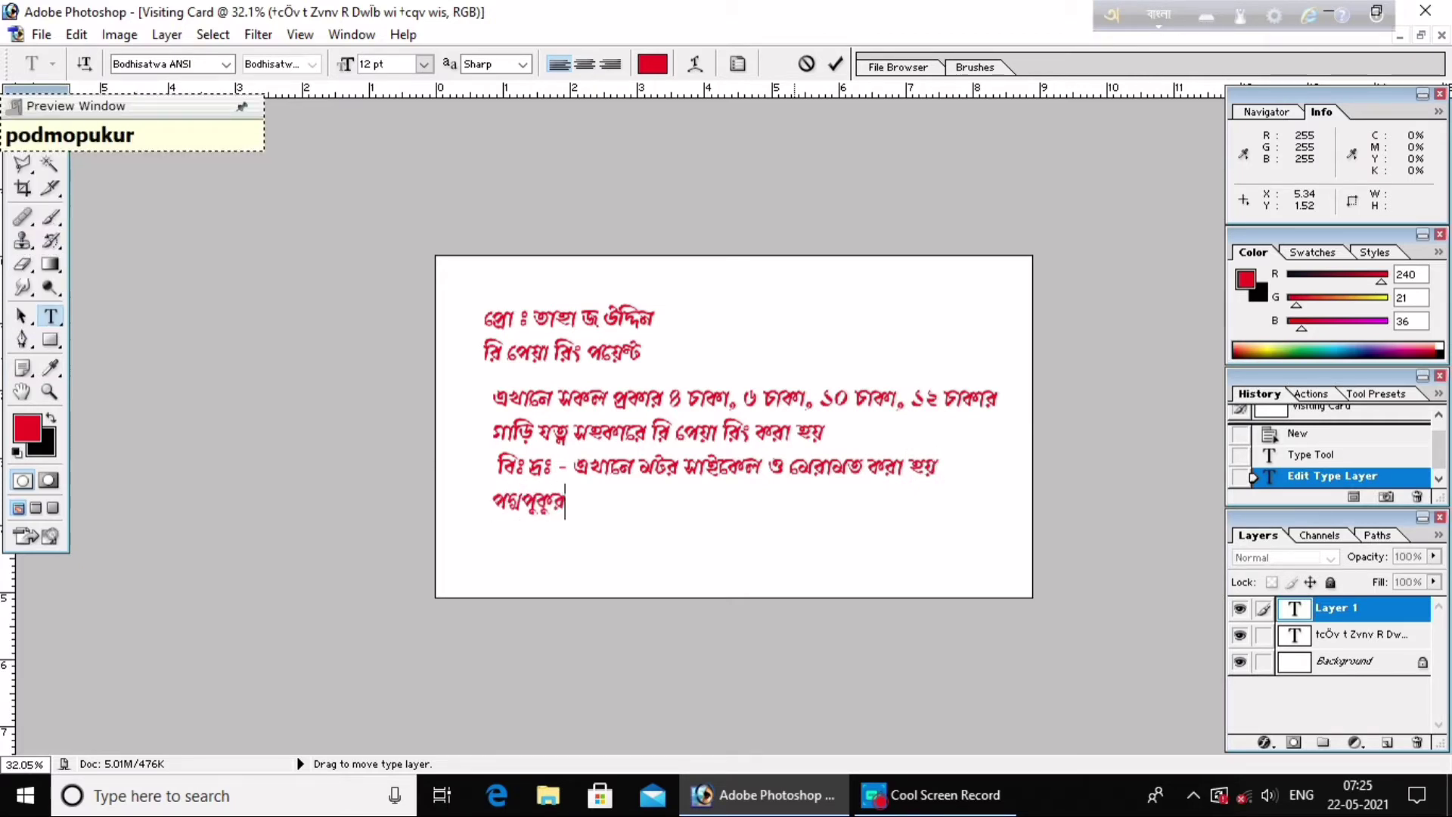
text( podmopuk)
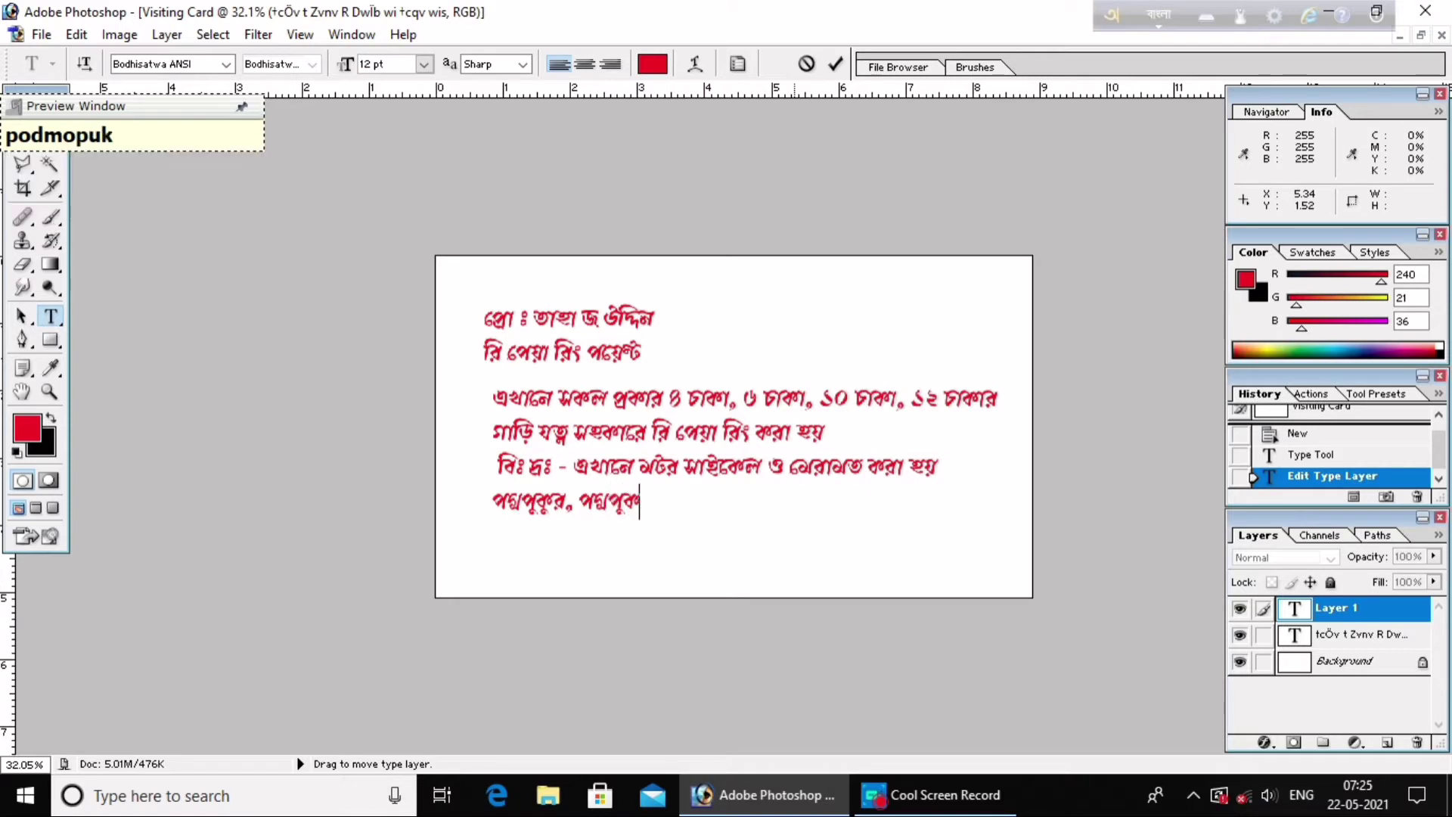
text(ur bazar)
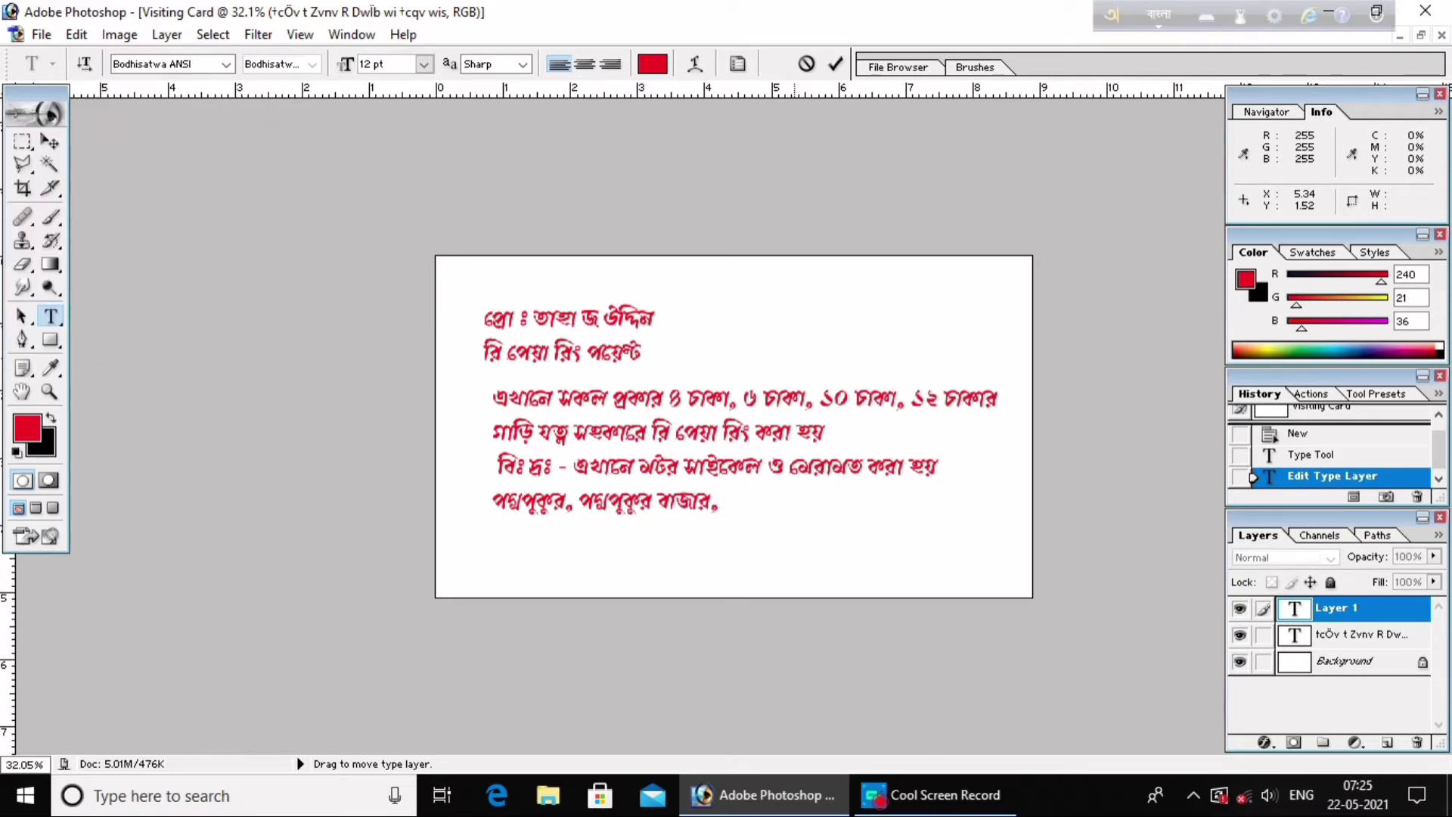
text( lebutl)
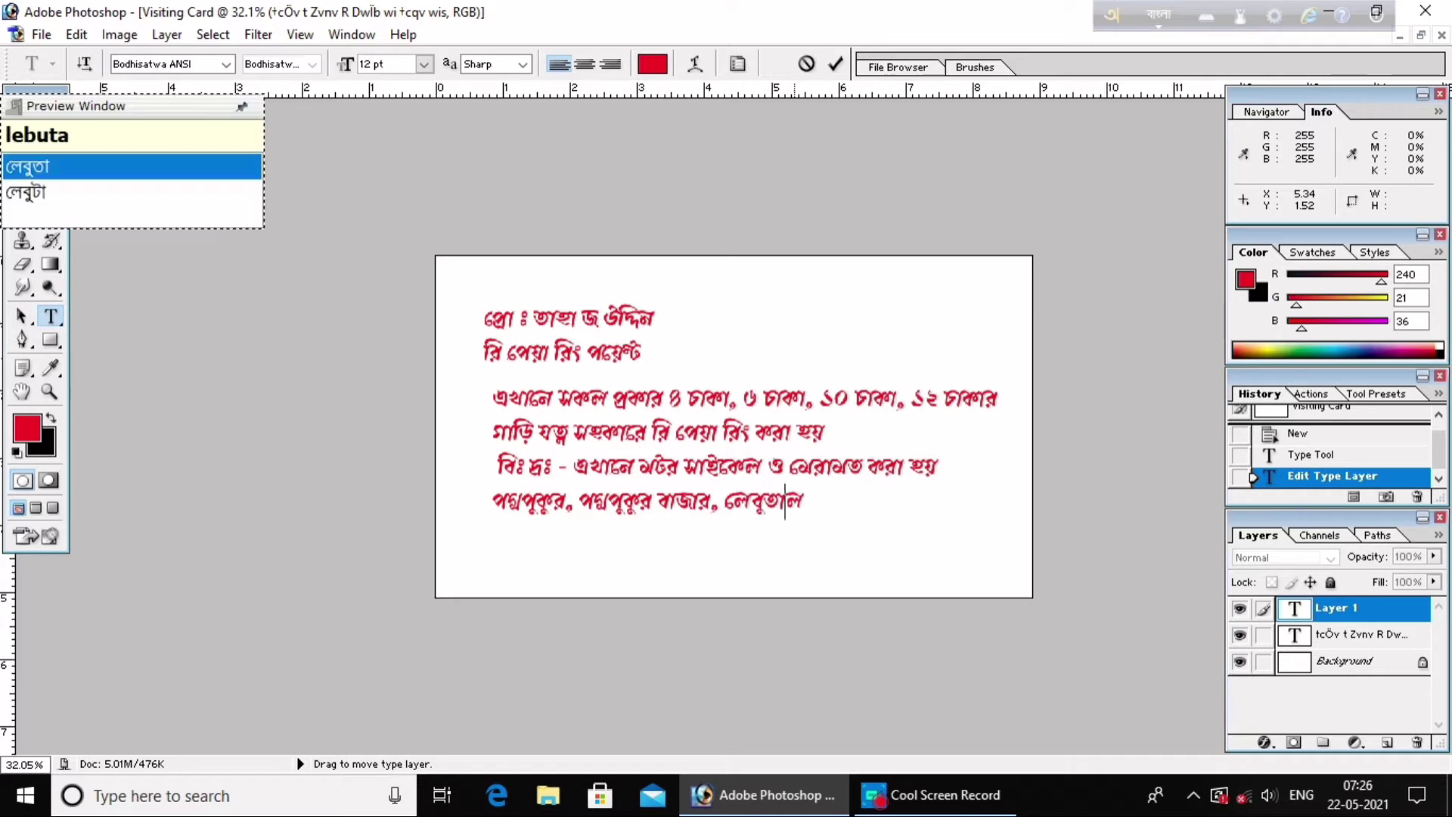
text(a)
key(BackSpace)
key(BackSpace)
key(BackSpace)
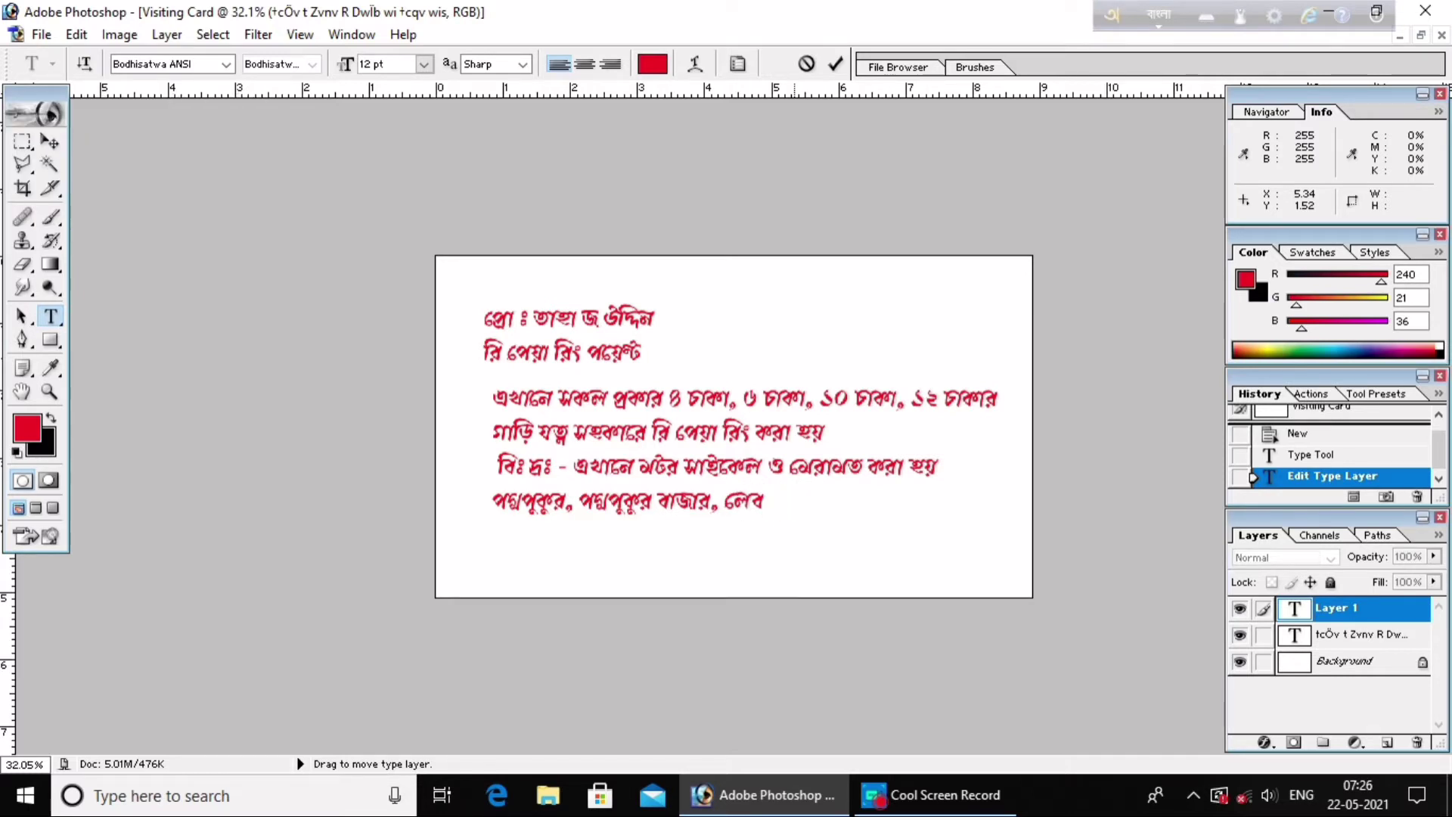
key(BackSpace)
key(BackSpace)
key(BackSpace)
text(deganga)
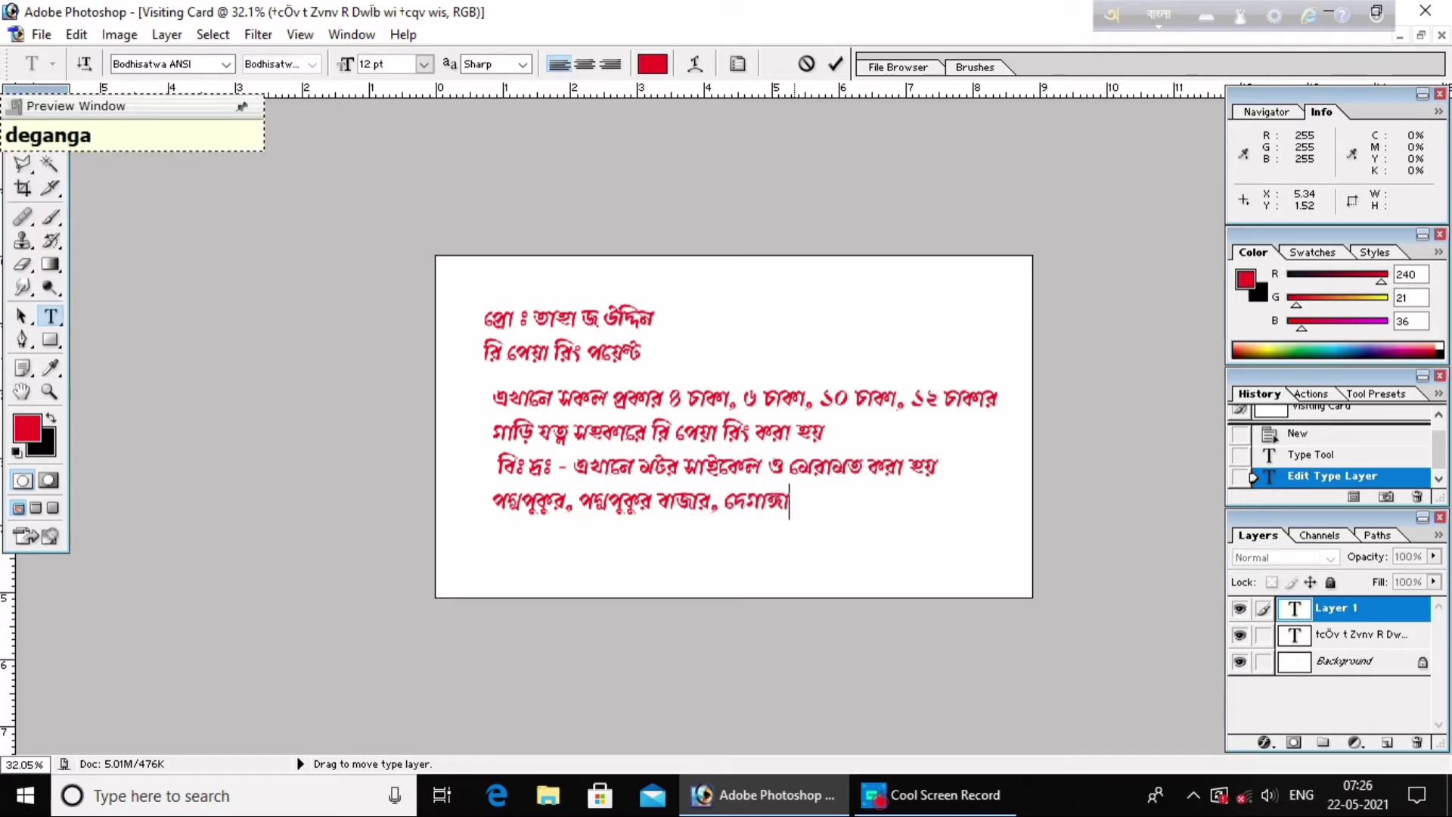
text( rod, )
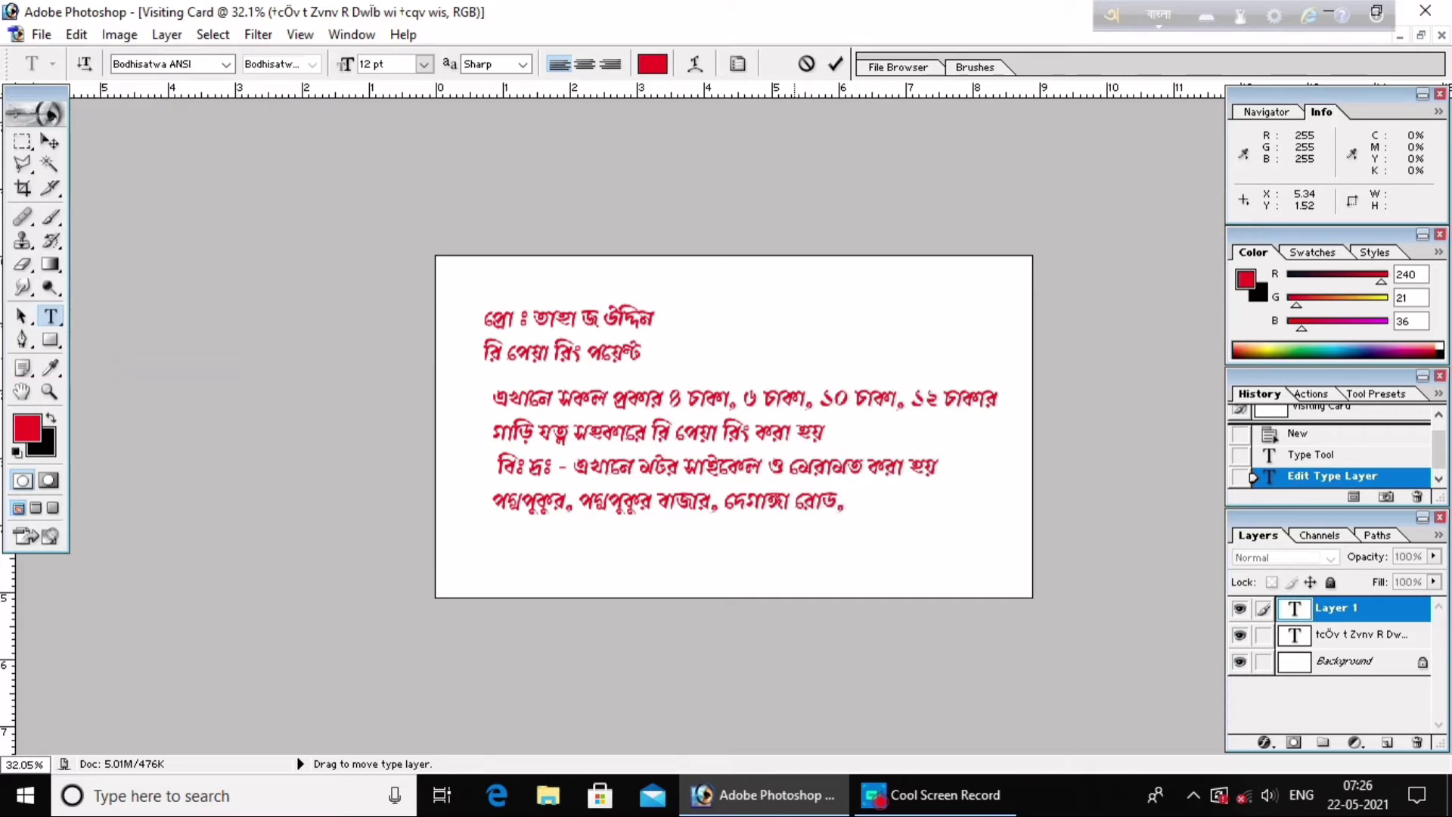
text(u: 24po)
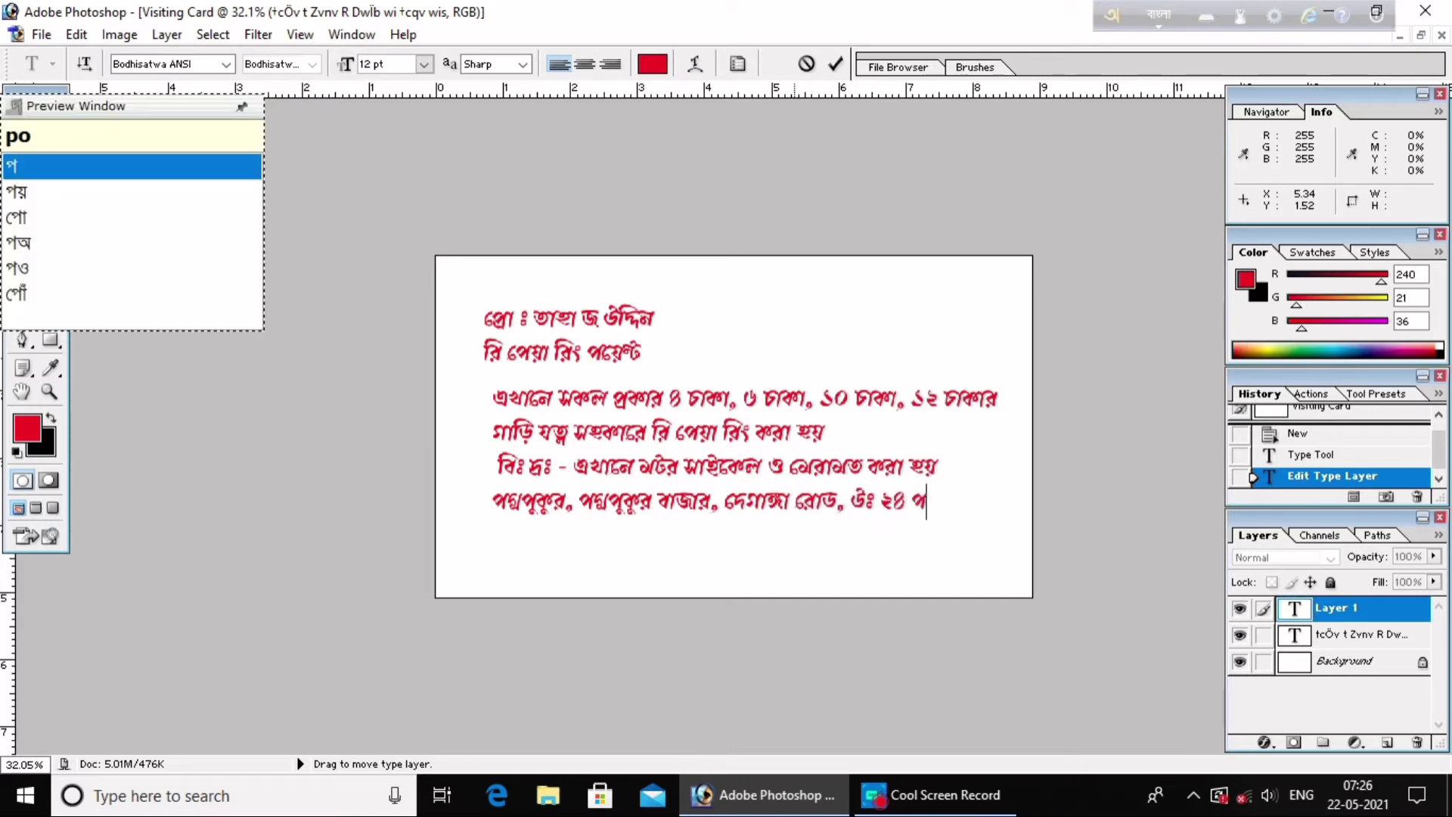
text(rgna)
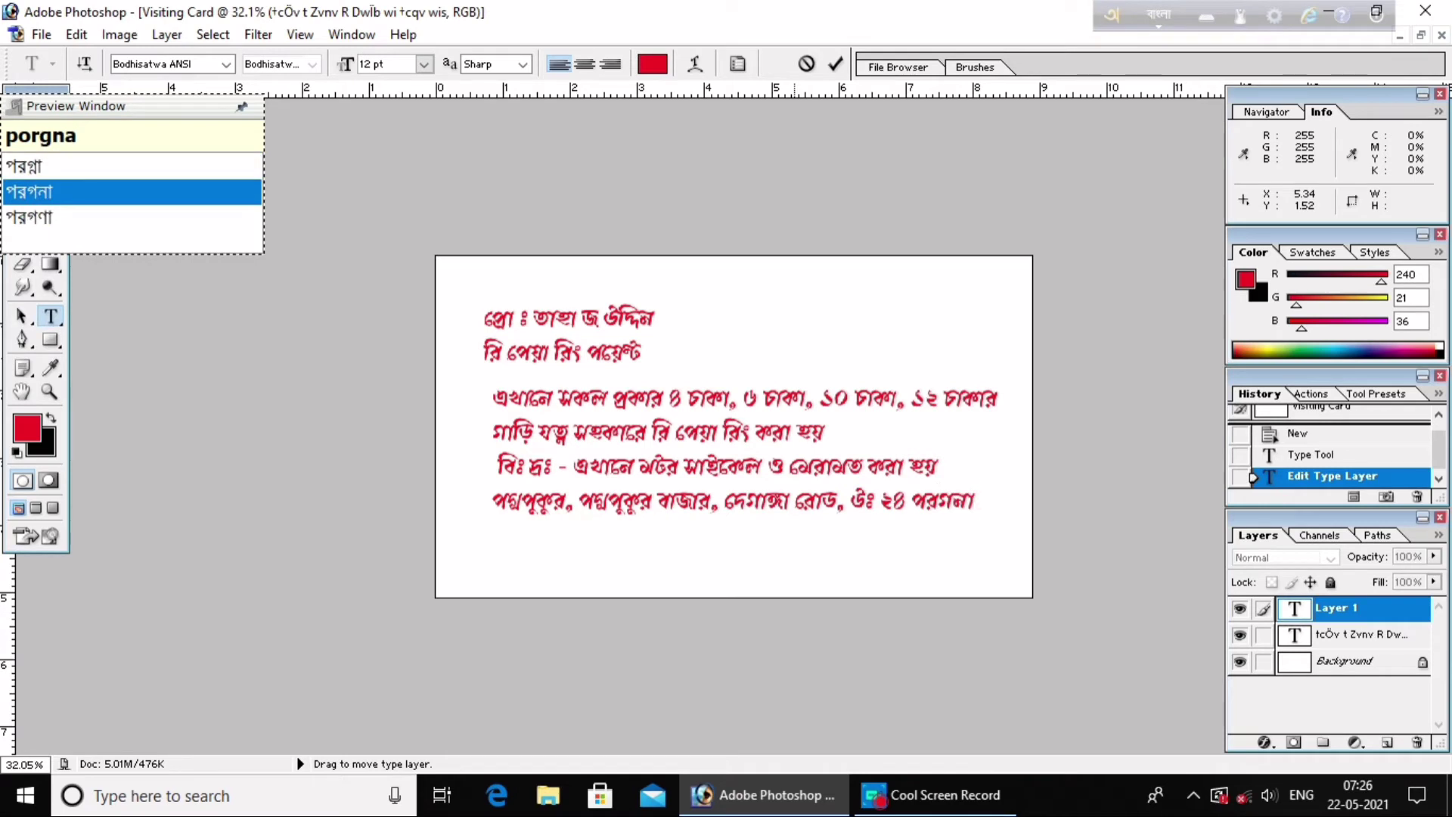
key(ctrl+Return)
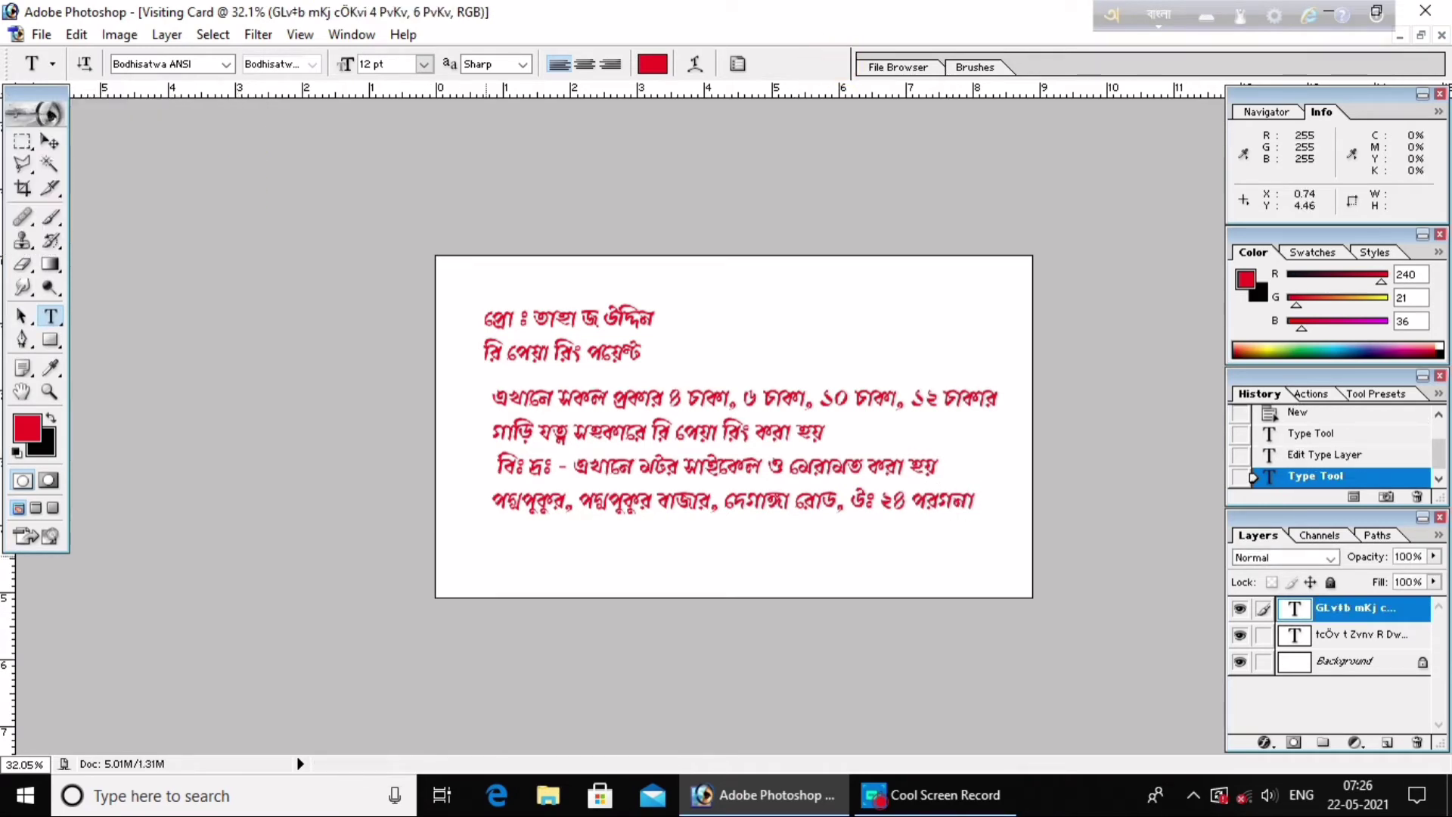
Cut the address line from the paragraph and paste it as its own type layer.
drag(491, 501, 974, 502)
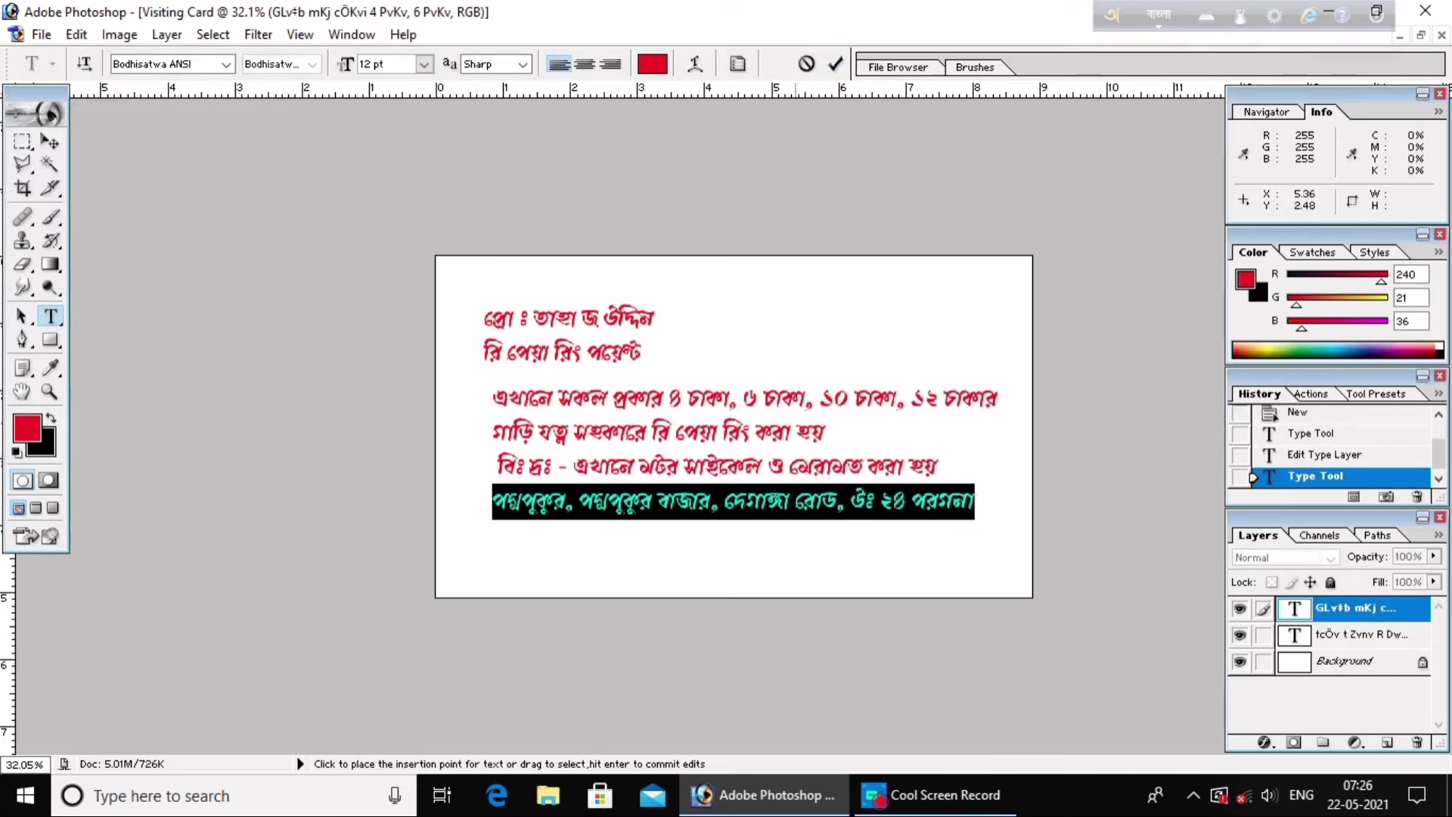
drag(807, 338, 792, 322)
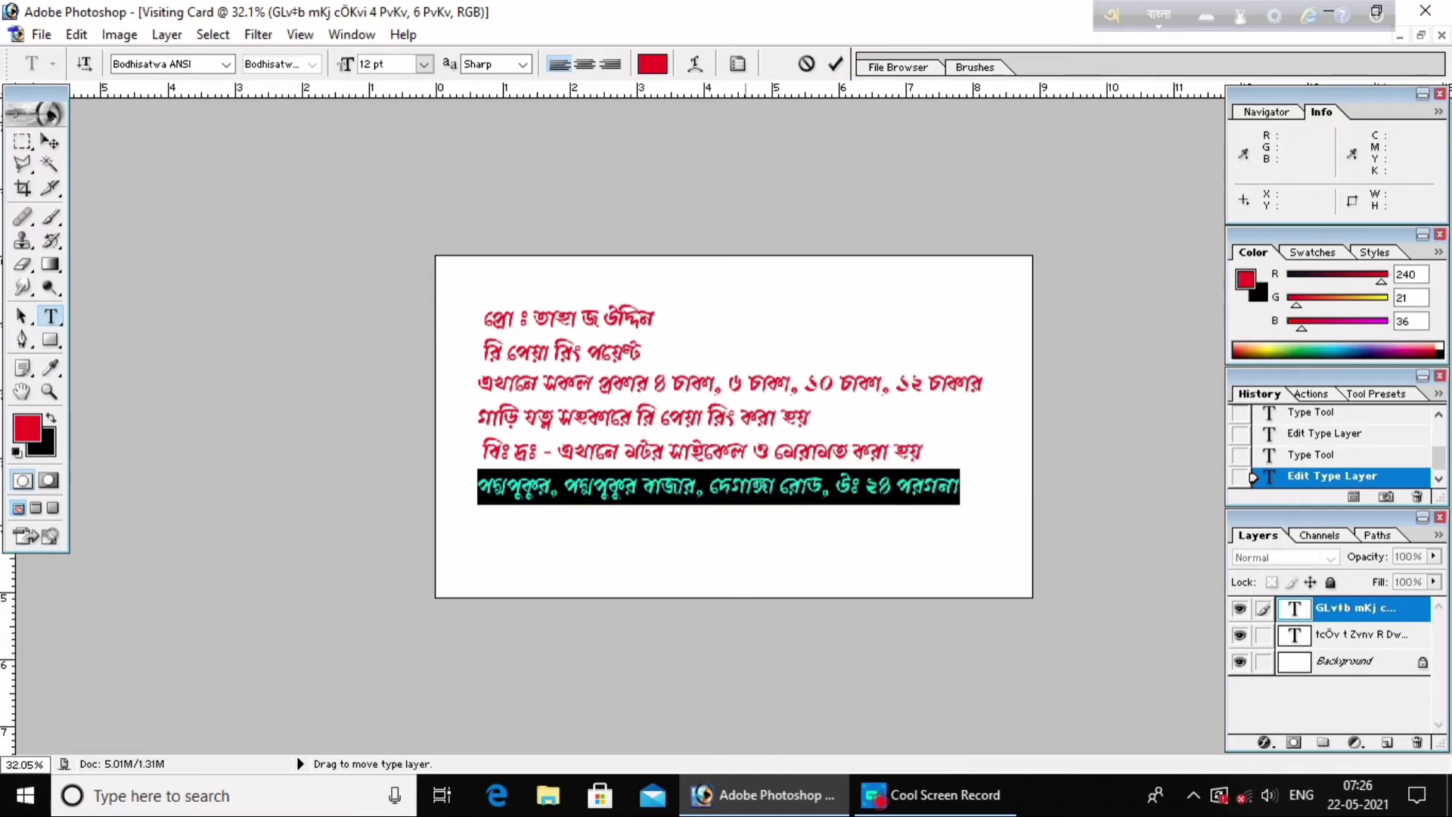
key(Delete)
key(ctrl+v)
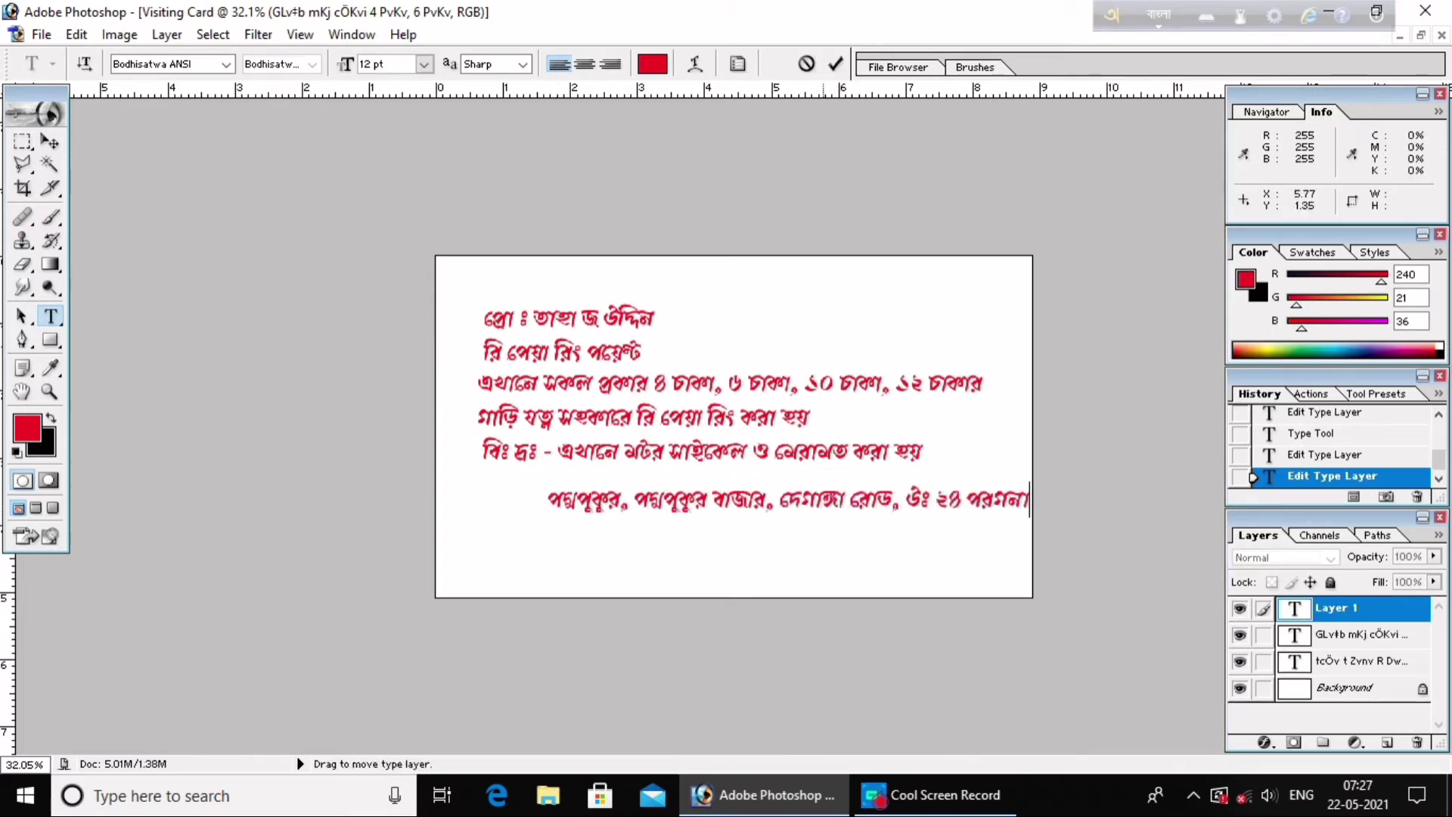
key(ctrl+Return)
key(ctrl+z)
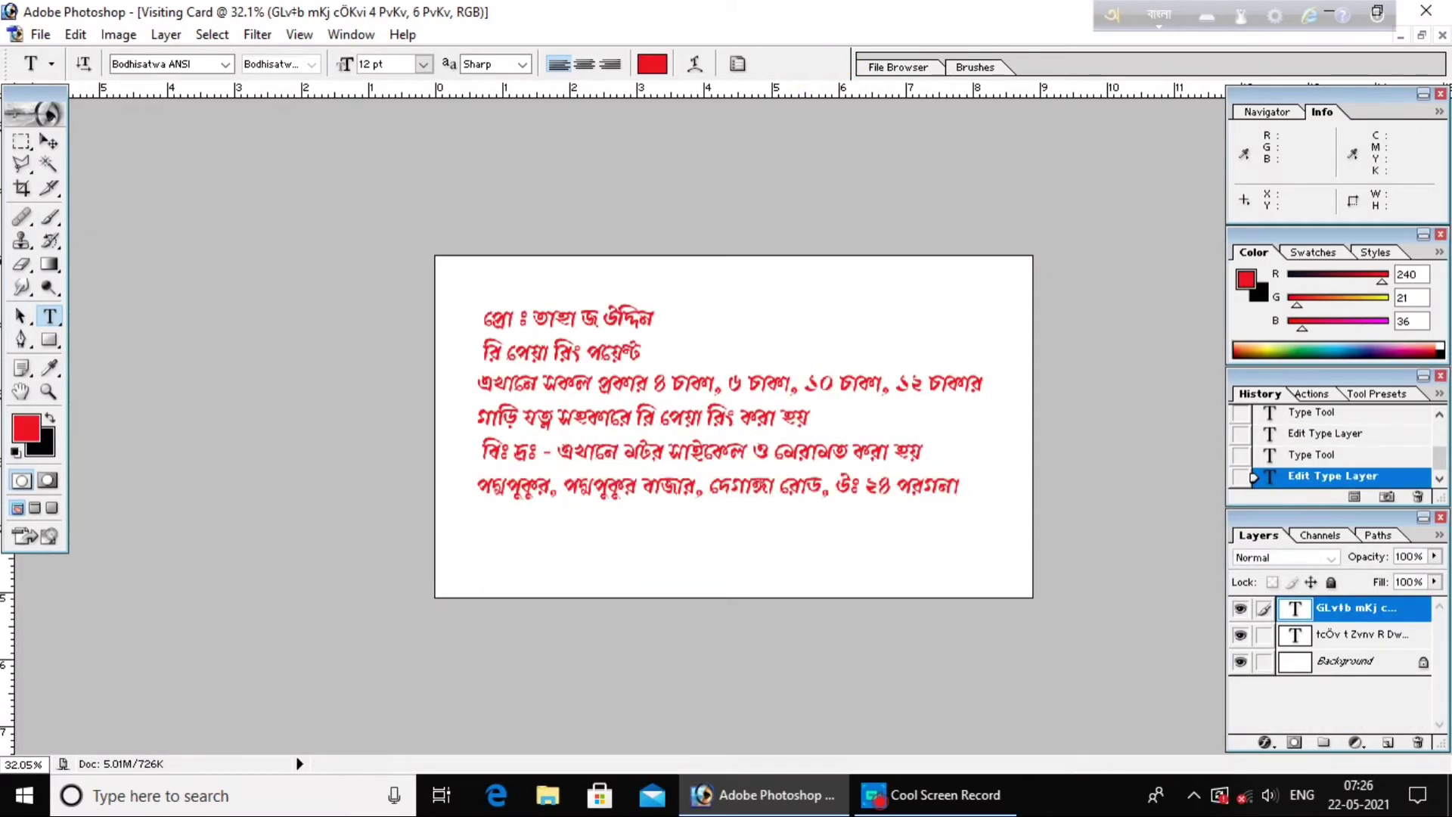
click(854, 527)
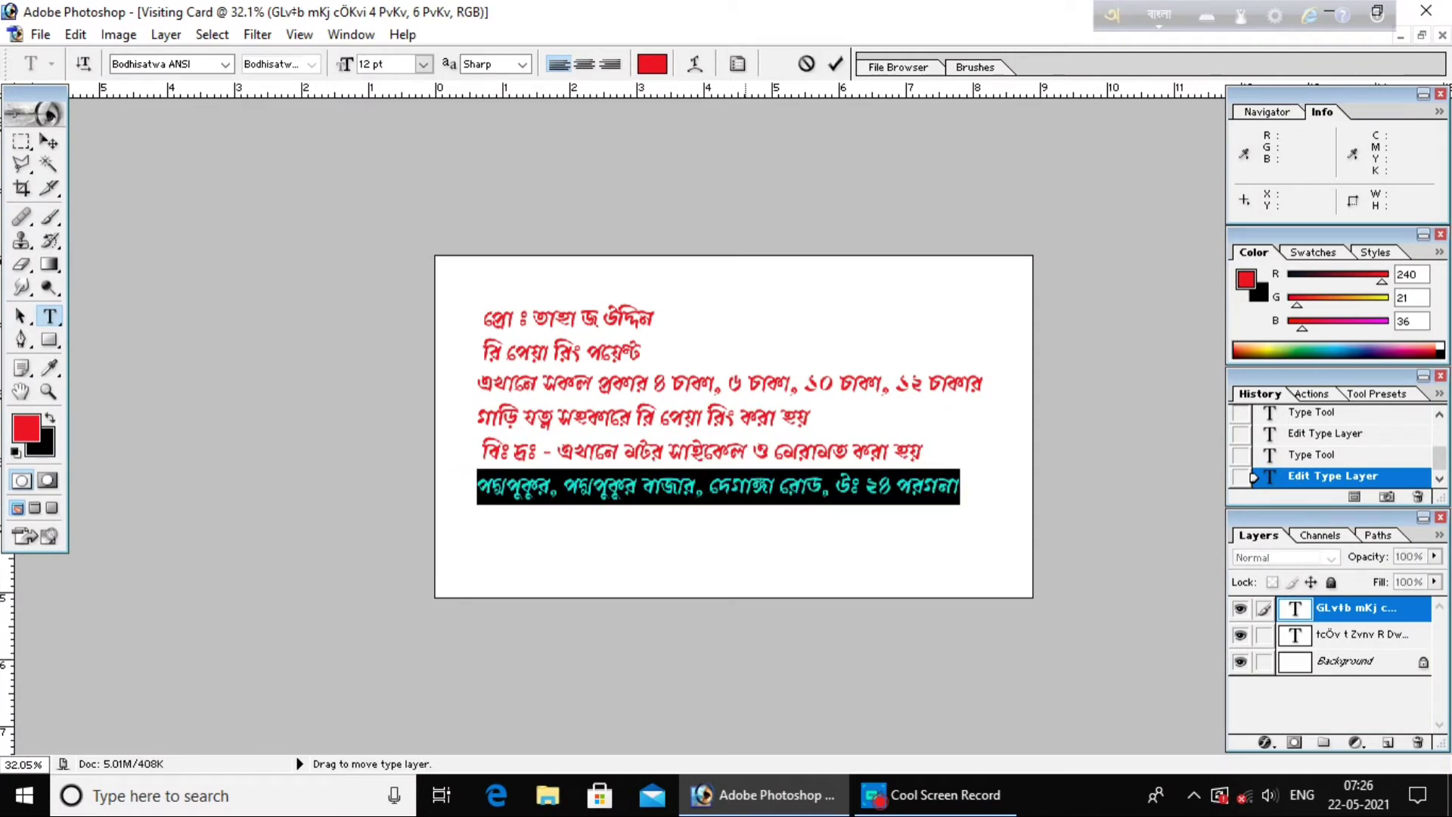
key(ctrl+x)
click(547, 499)
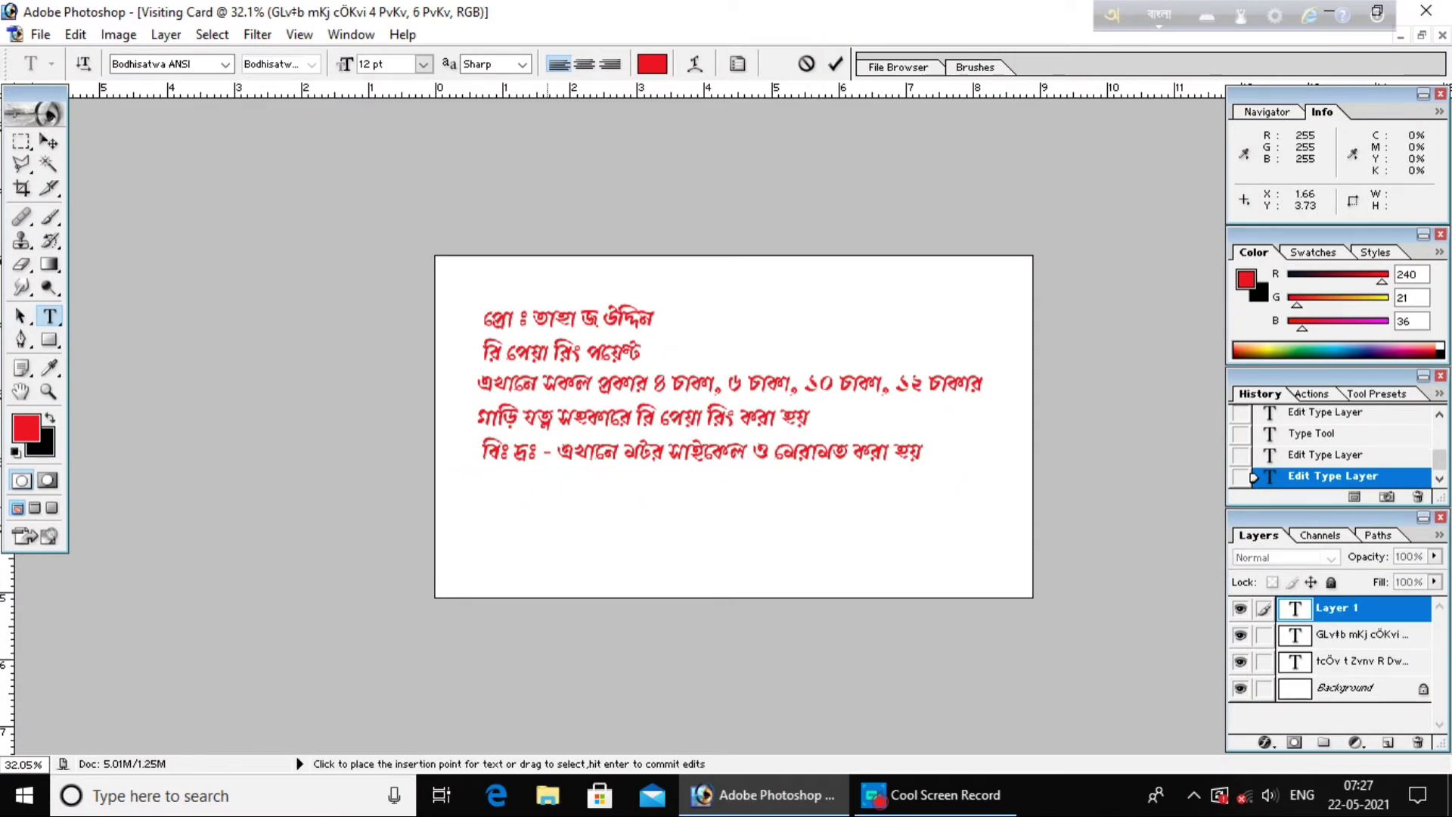
key(ctrl+v)
key(ctrl+Return)
Move the address text down to the card's bottom edge.
click(924, 535)
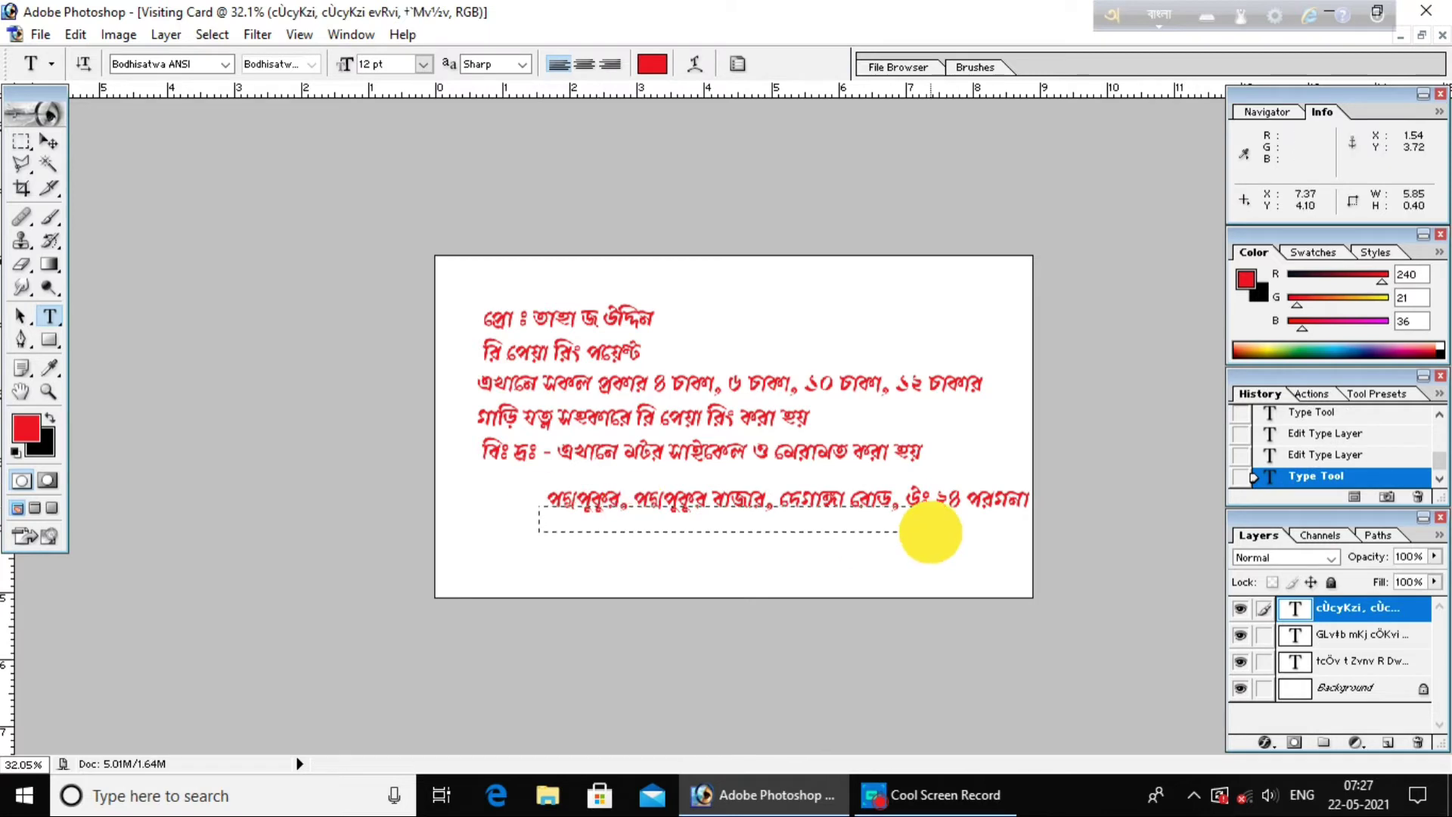
key(Escape)
triple_click(726, 533)
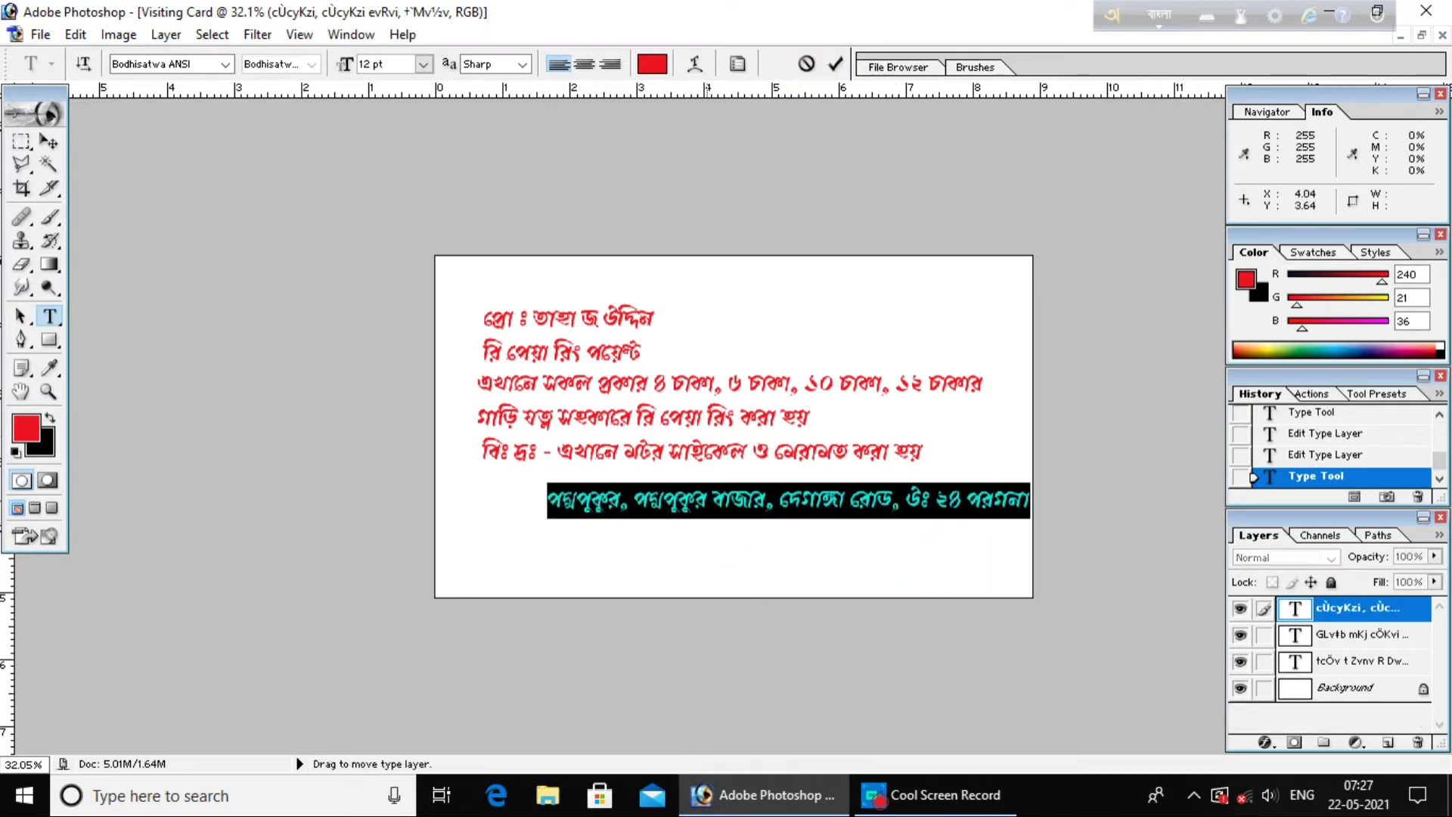
drag(494, 480, 439, 558)
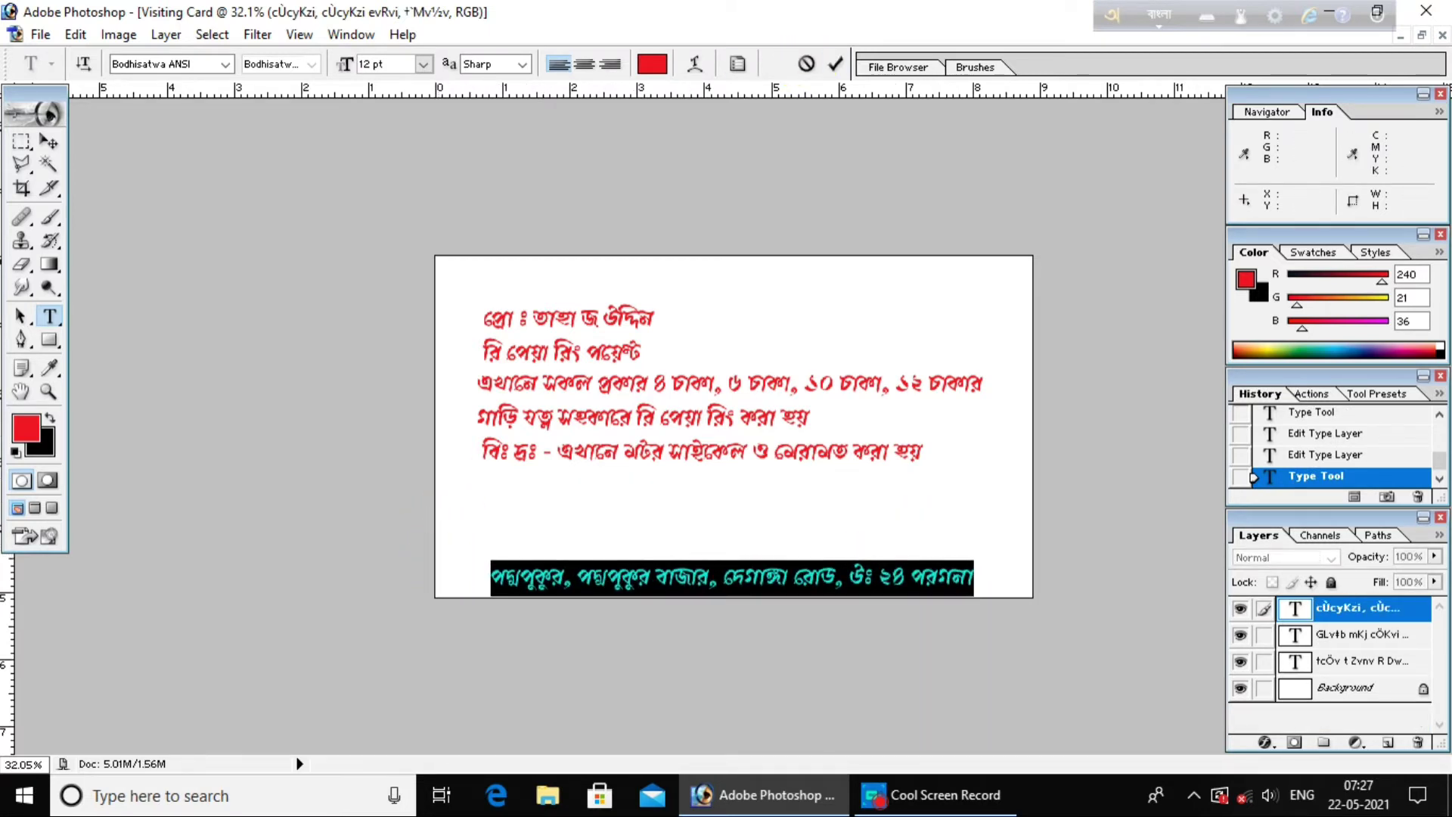
click(835, 64)
click(50, 340)
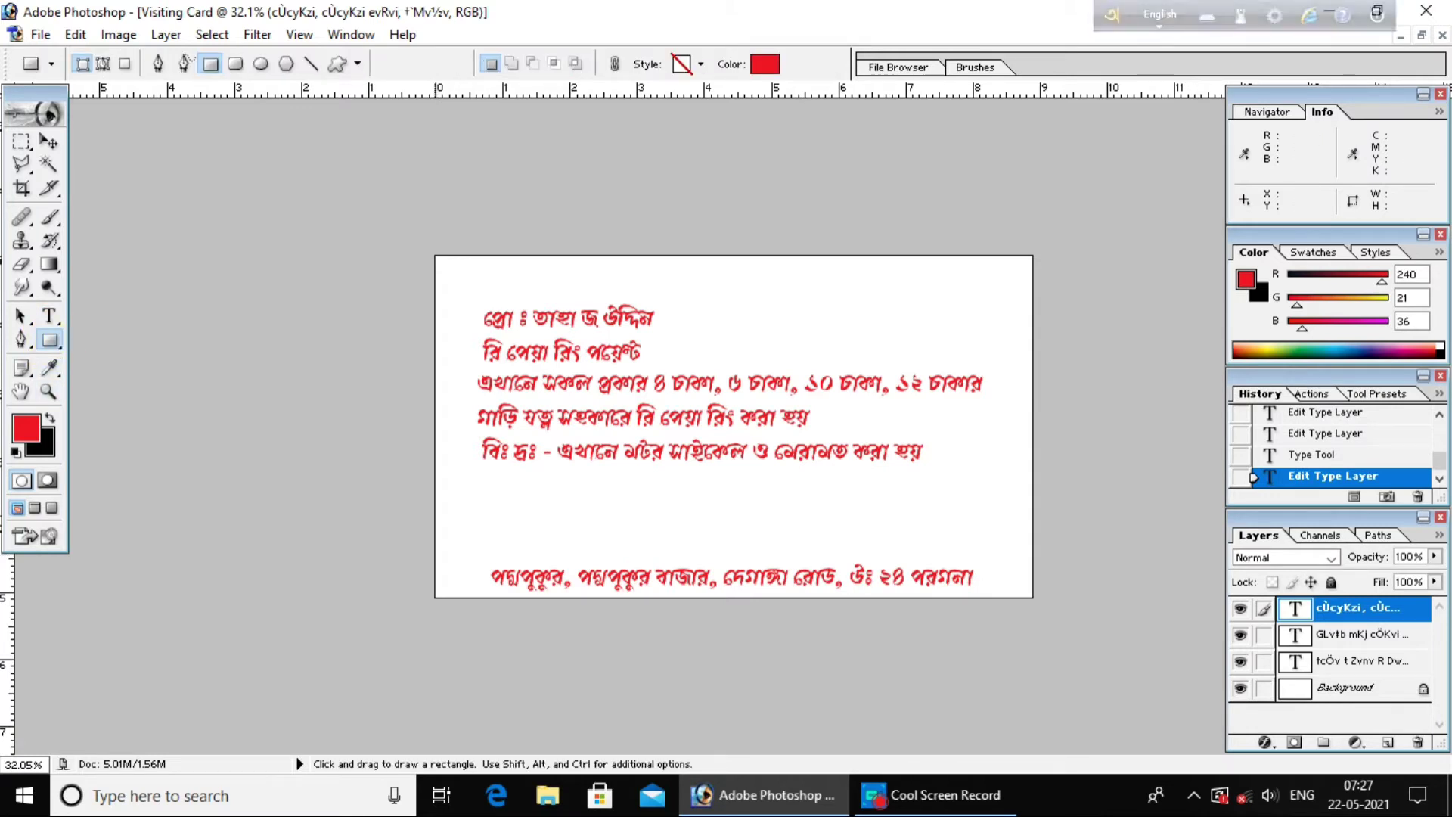
Draw a wide rectangle bar across the card's lower part and colour it light green.
drag(439, 521, 1043, 560)
double_click(1295, 608)
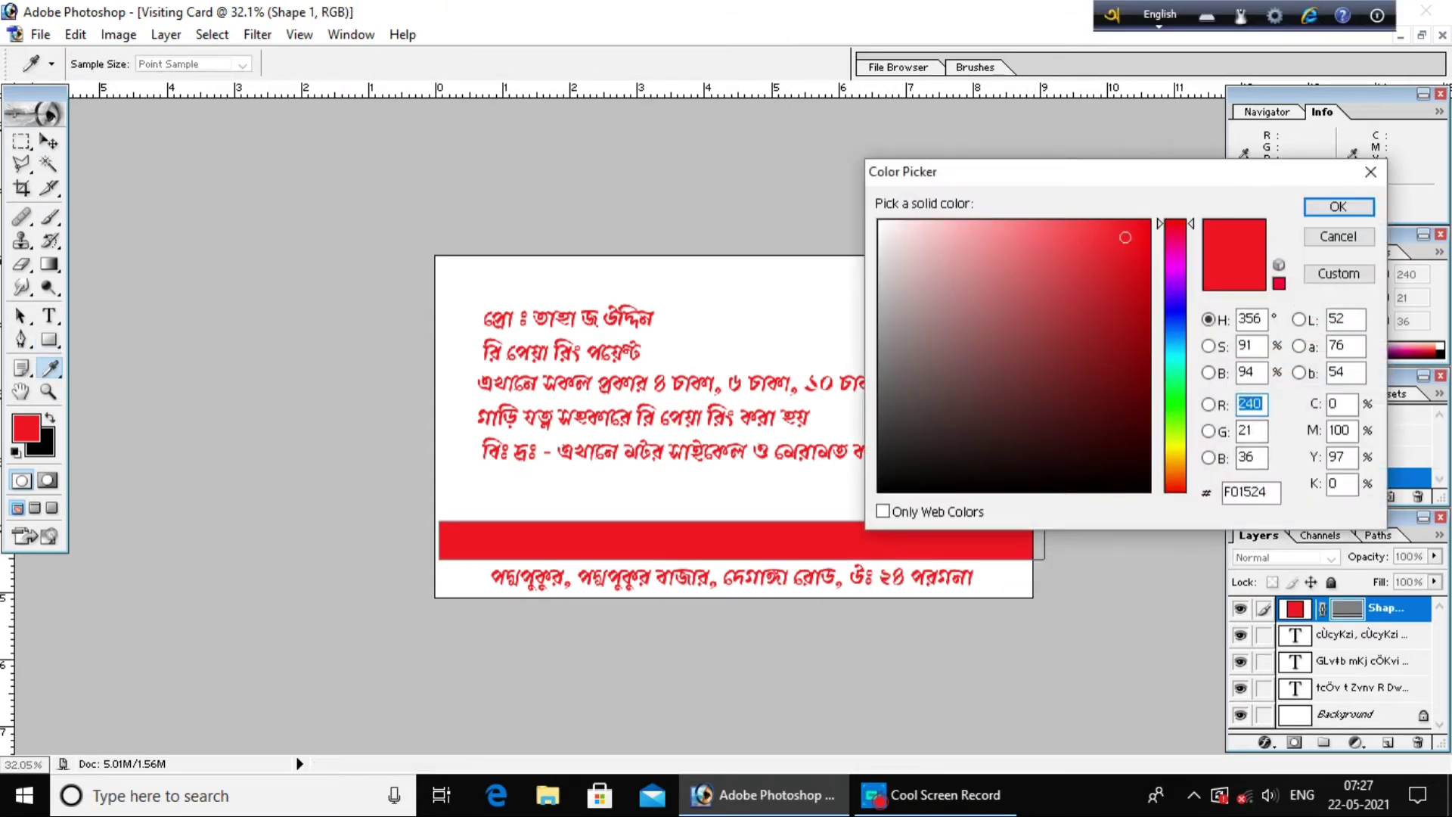
click(1126, 238)
mouse_move(1125, 237)
mouse_down()
mouse_move(998, 293)
mouse_move(1062, 302)
mouse_up()
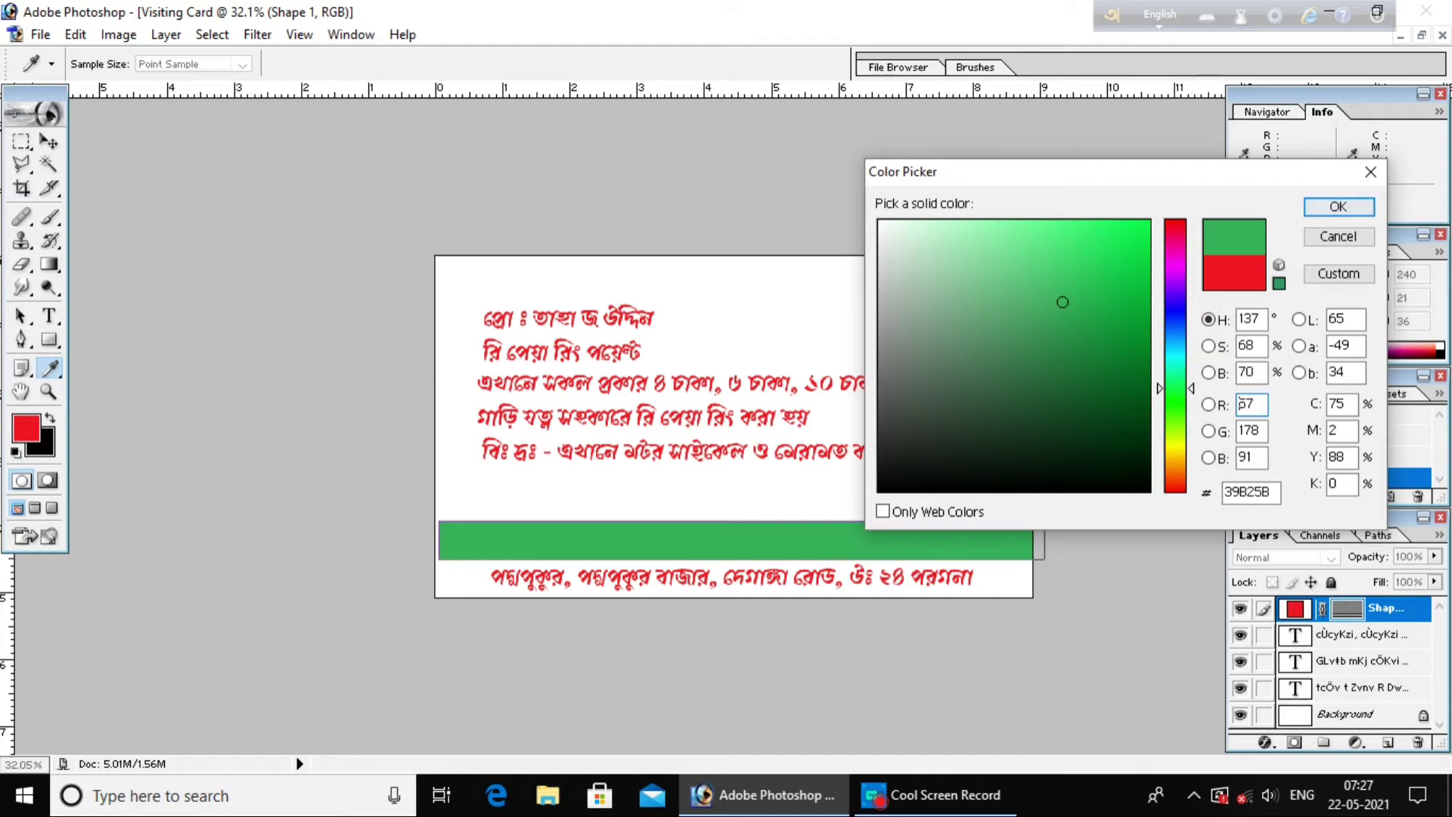
key(Return)
Nudge the green band into place just above the address line.
key(v)
key(Up)
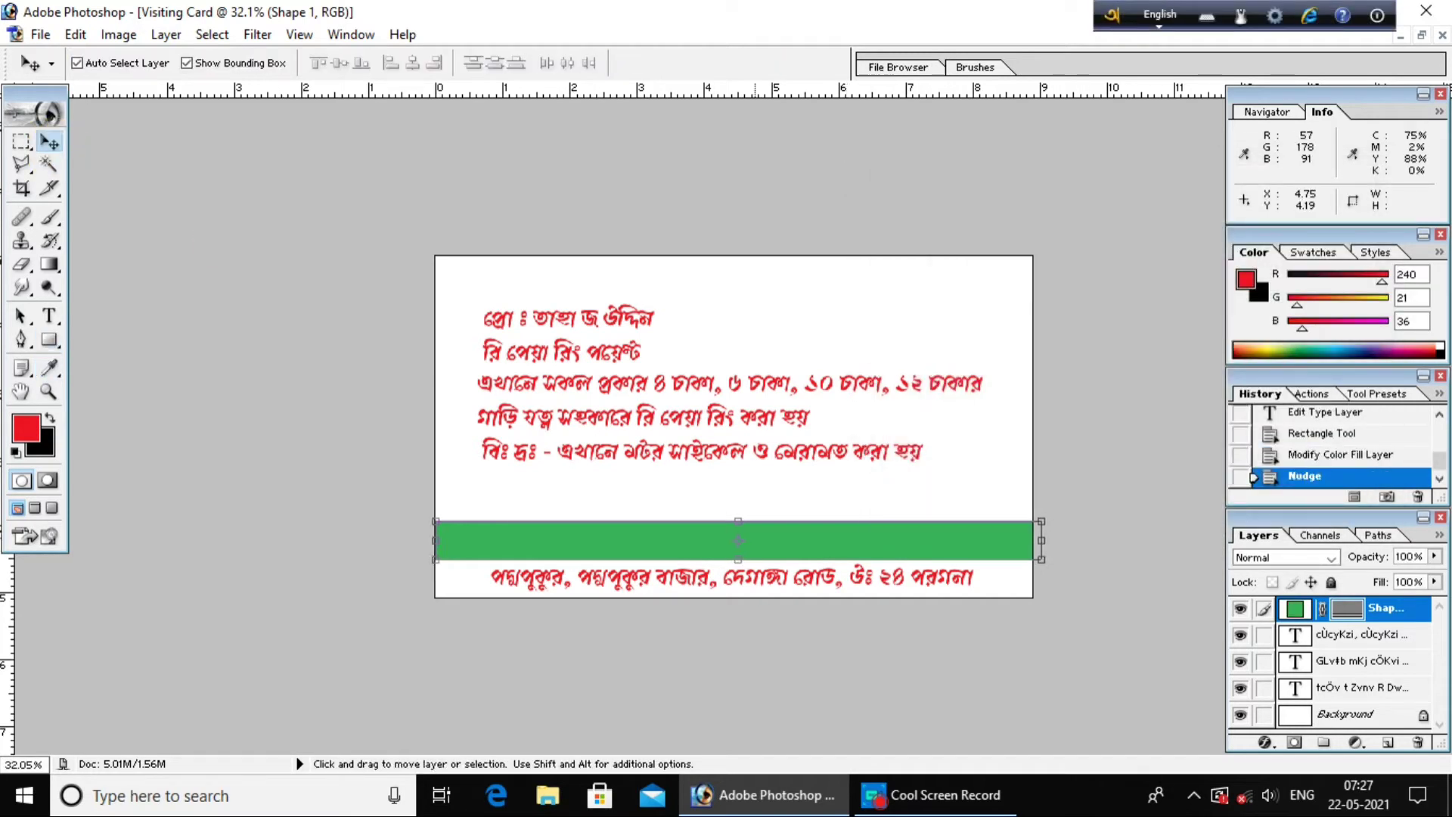
key(Right)
key(Down)
key(Right)
key(Down)
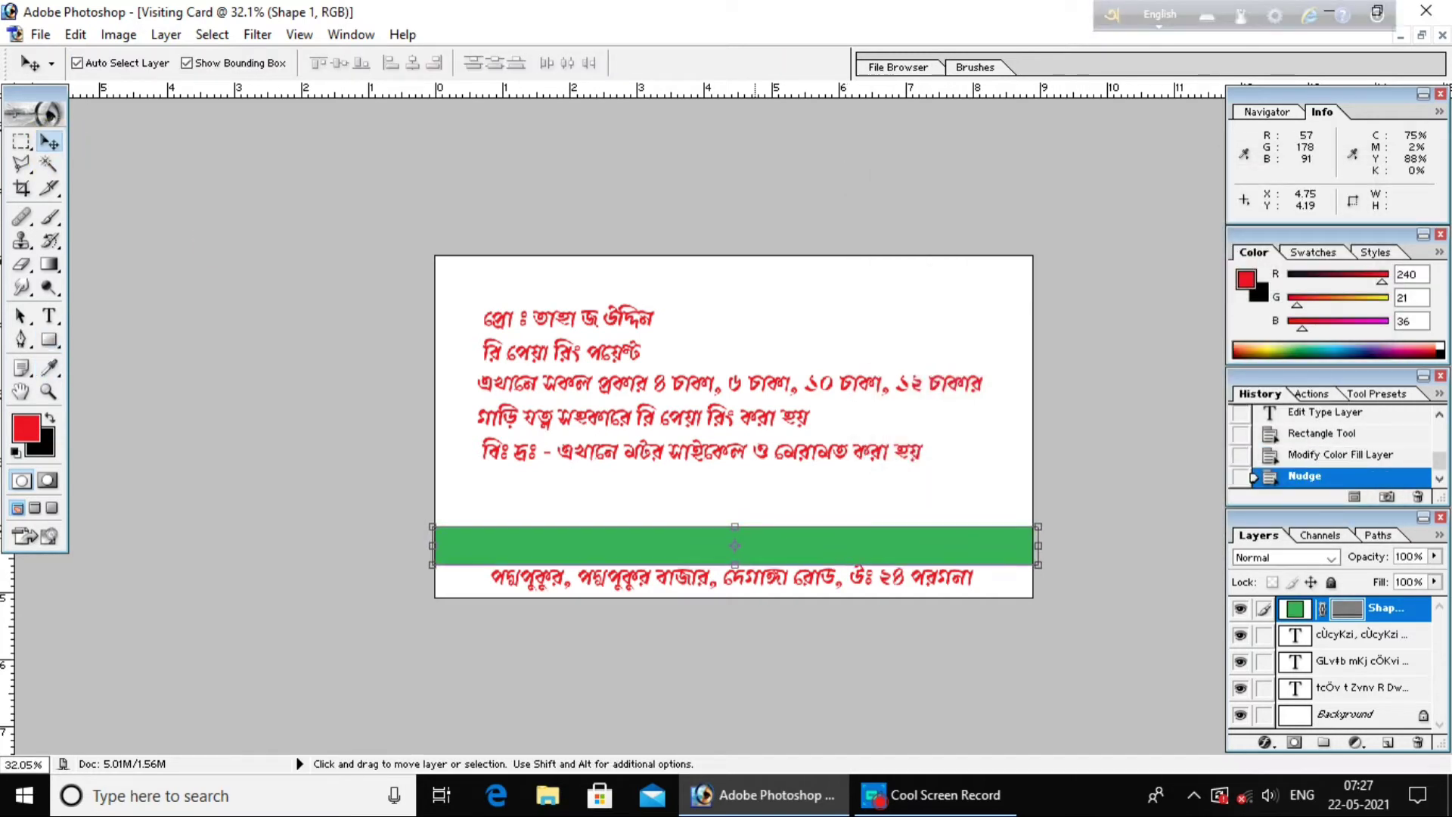
key(Down)
click(1357, 742)
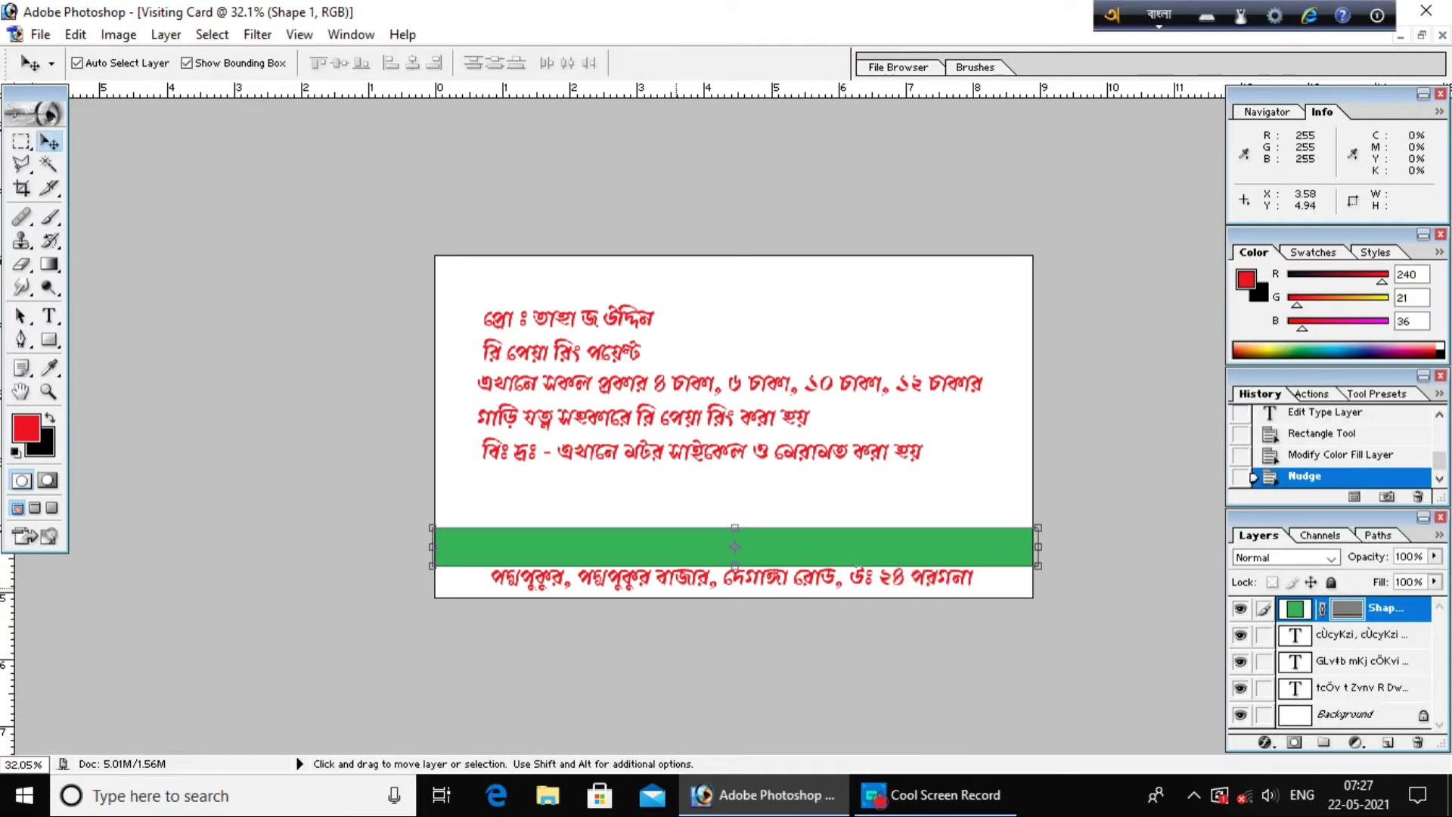
click(21, 141)
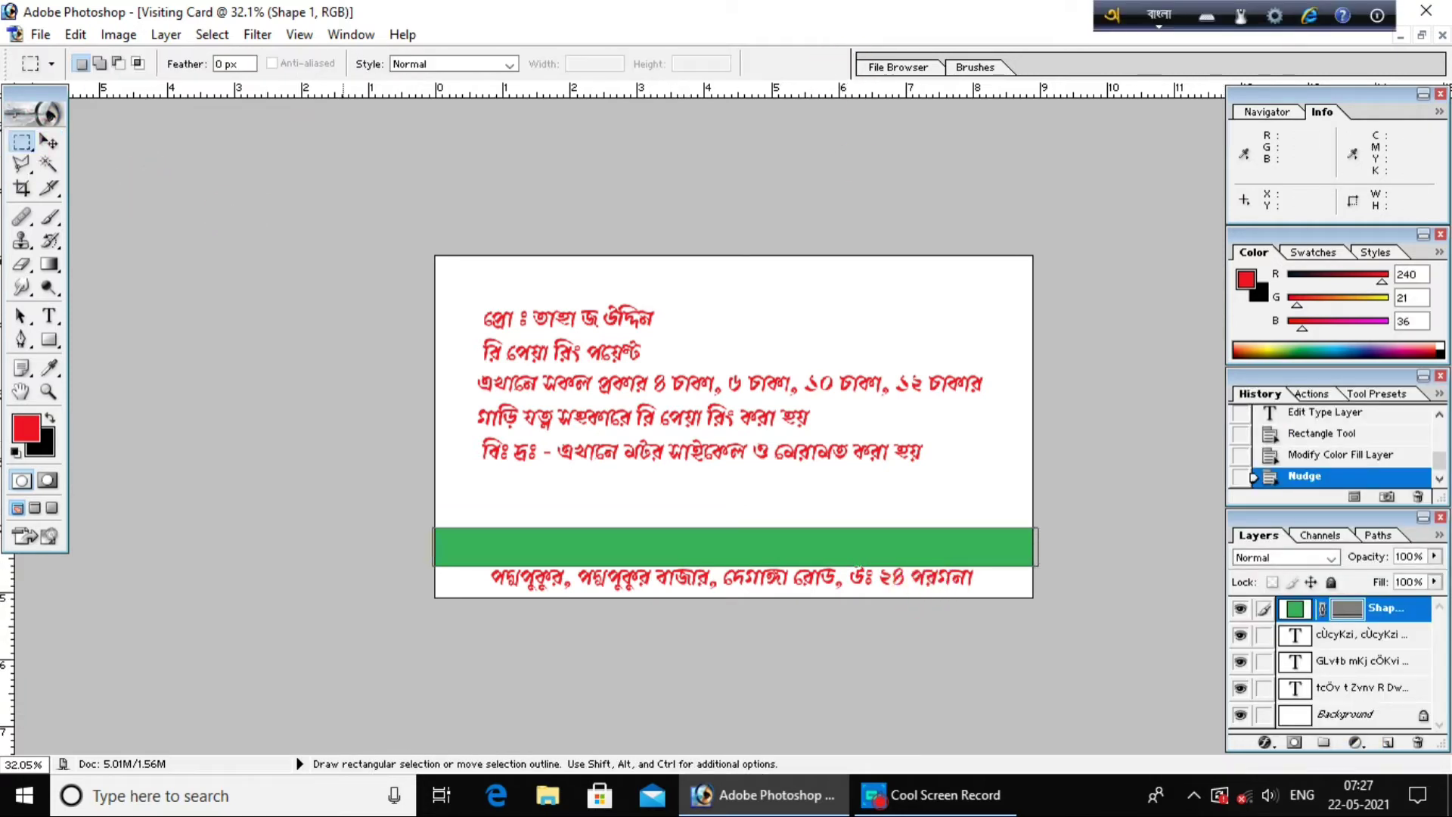
Nudge the address text layer slightly lower.
key(alt+bracketleft)
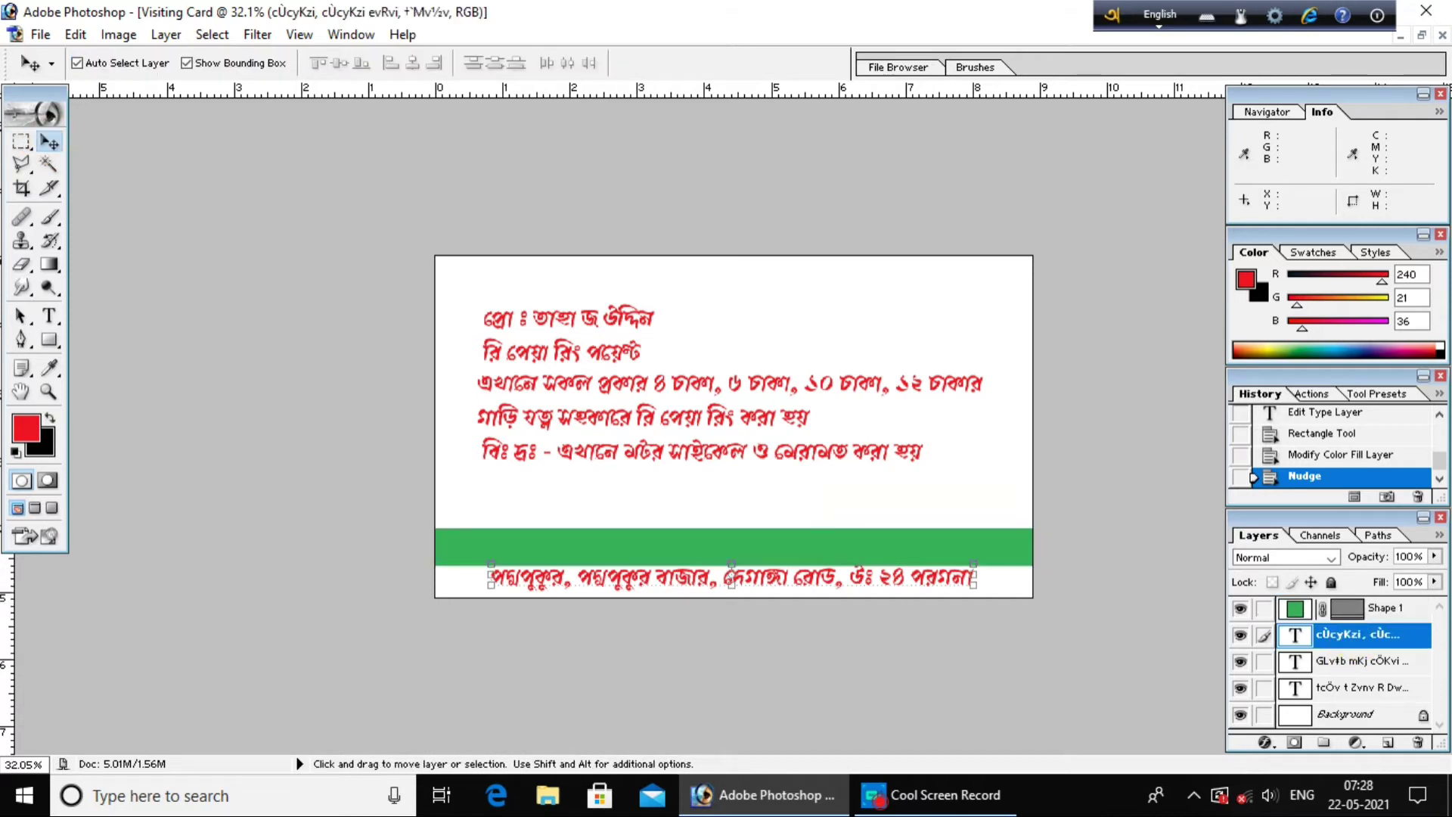
key(shift+Down)
key(shift+Down)
key(shift+Down)
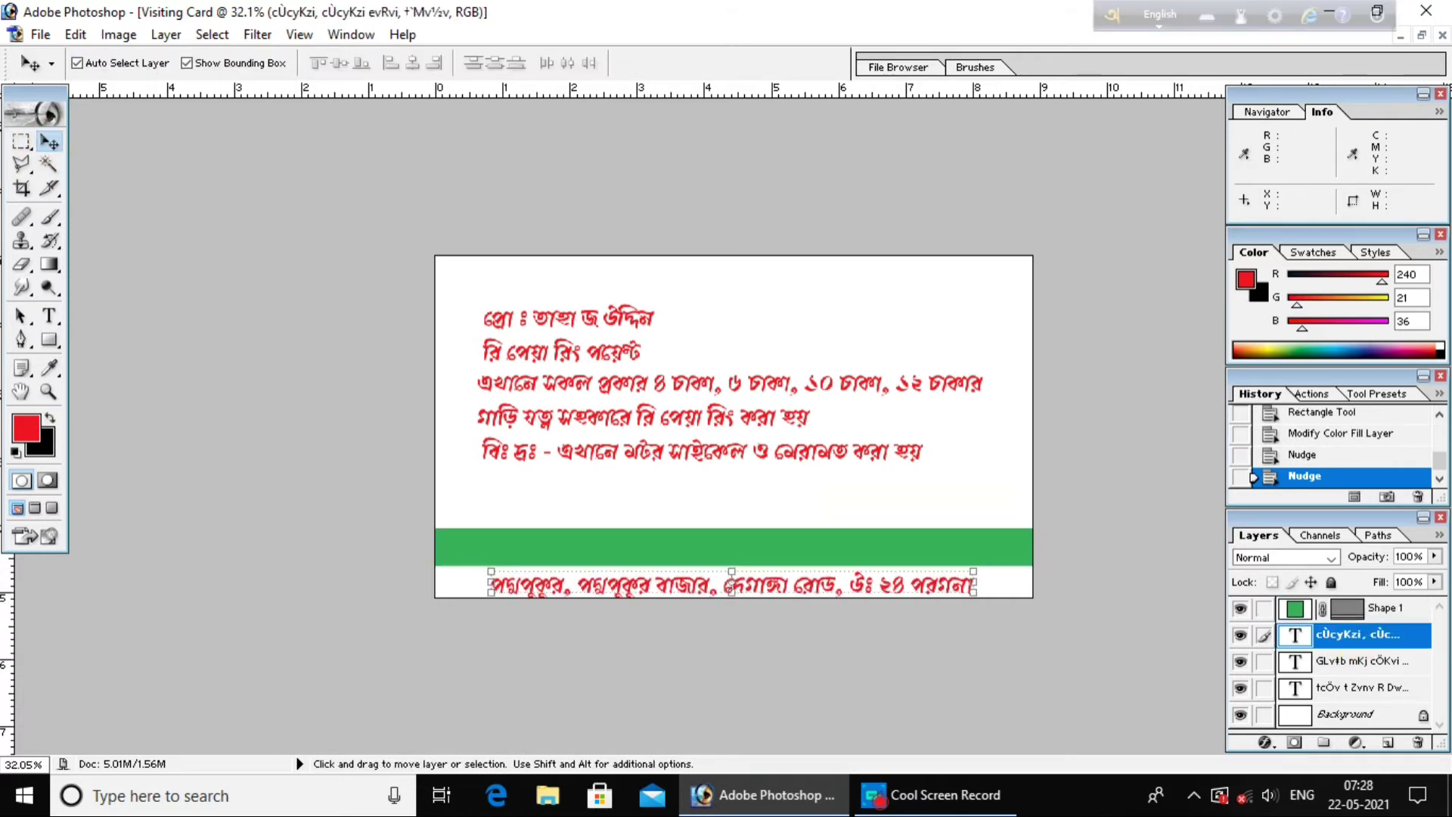
key(shift+Down)
Move the বিঃ দ্রঃ note line out of the paragraph onto its own type layer.
click(1339, 714)
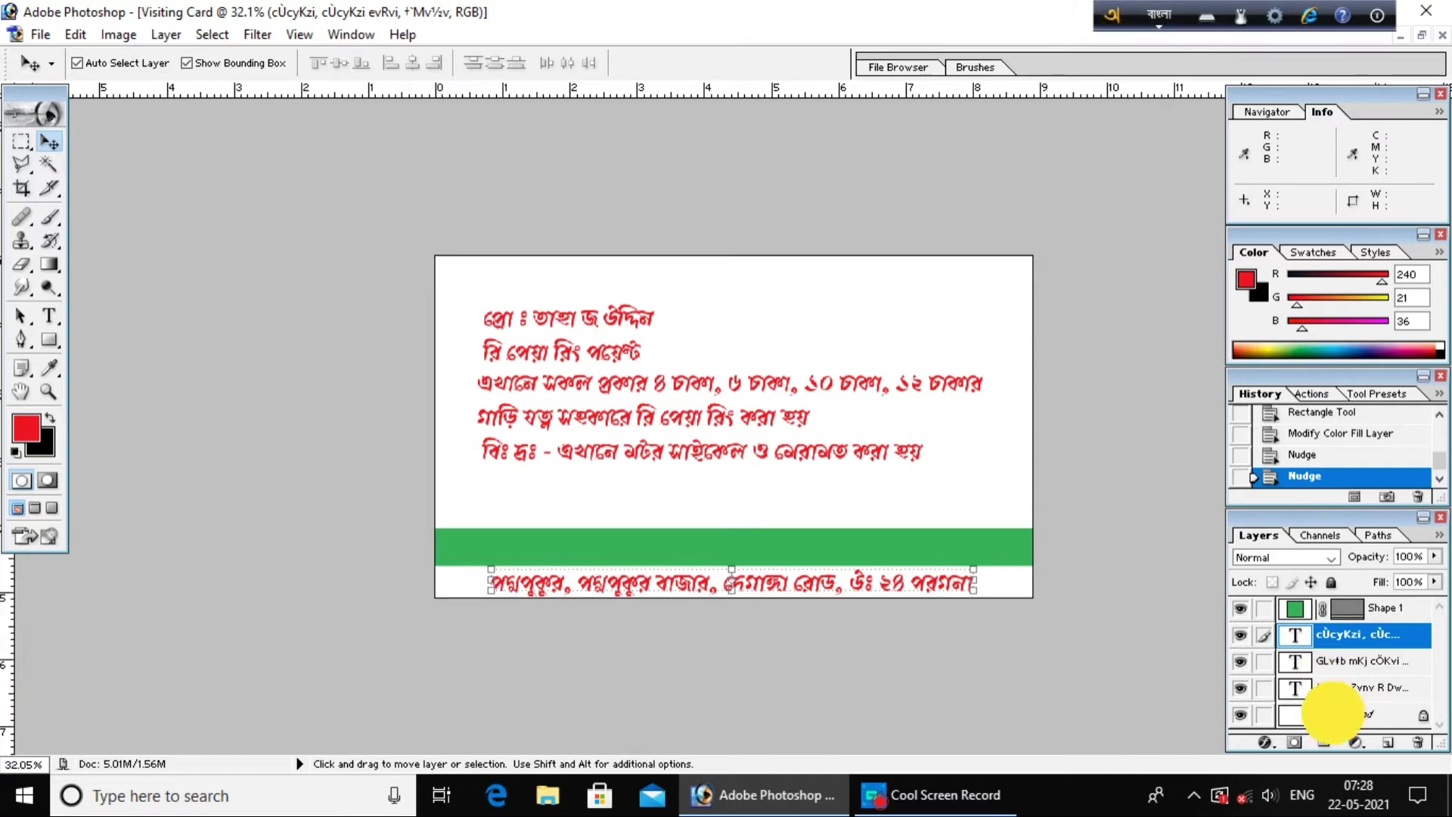
key(t)
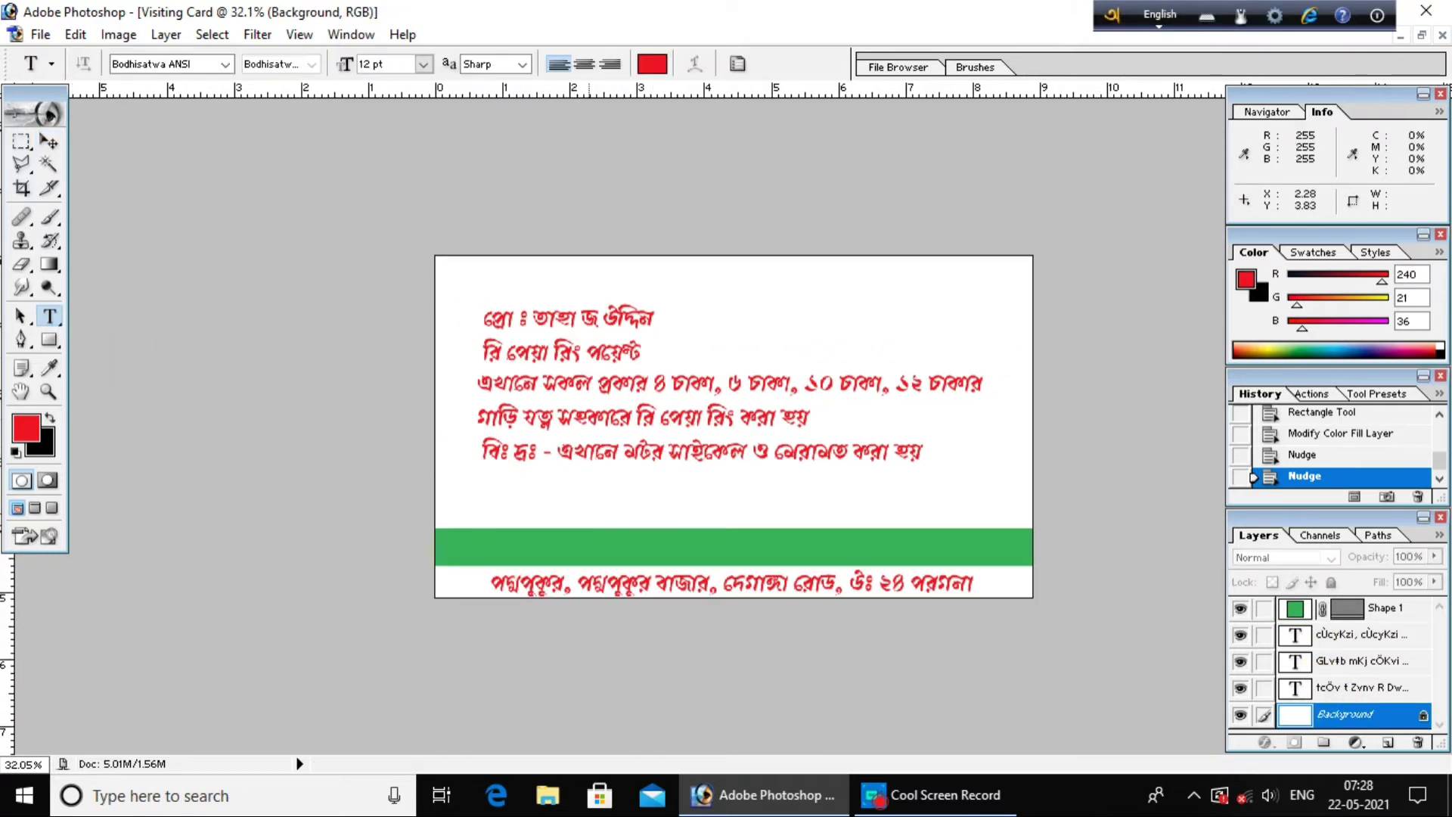
drag(481, 452, 926, 452)
key(ctrl+c)
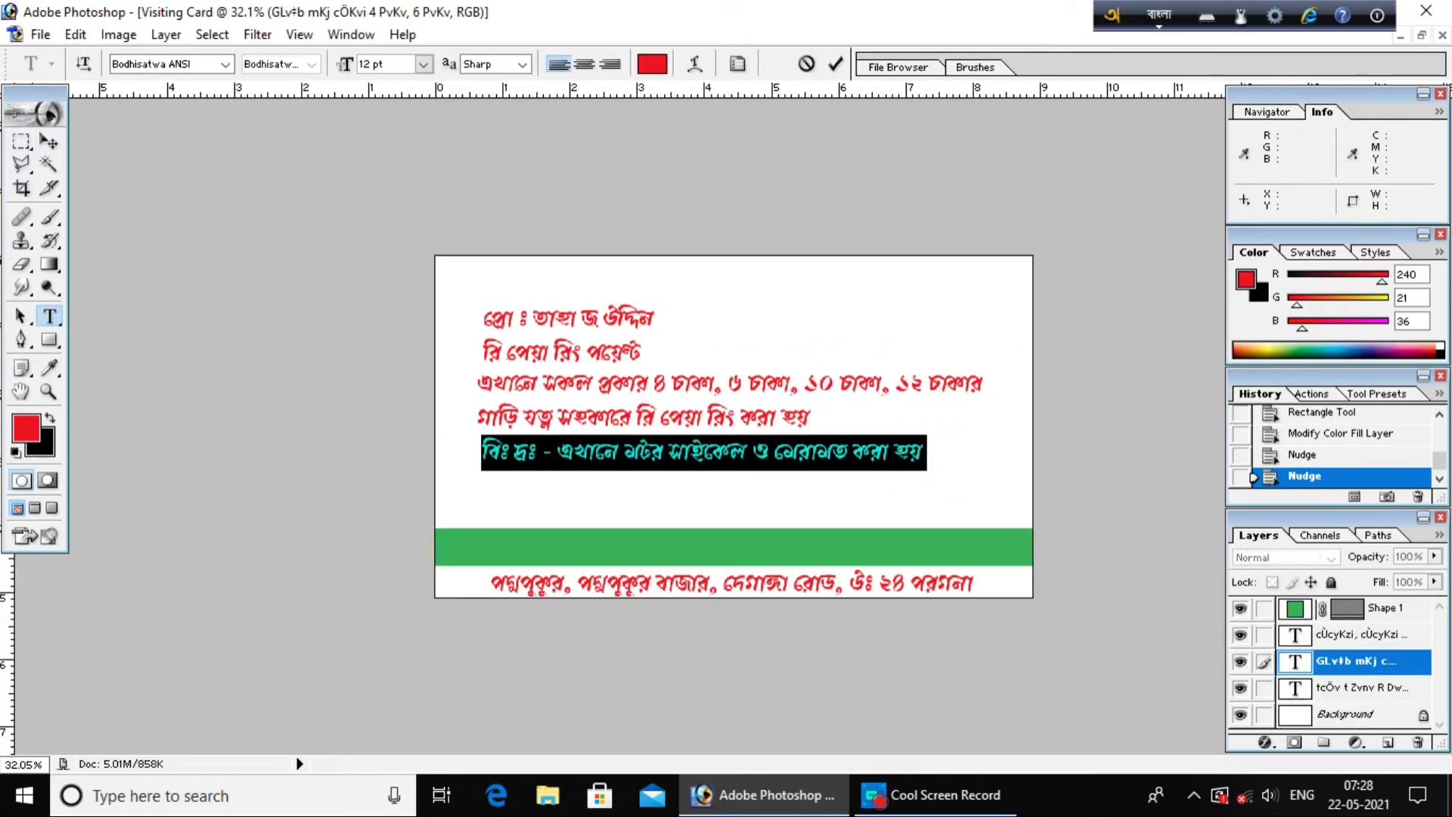
key(BackSpace)
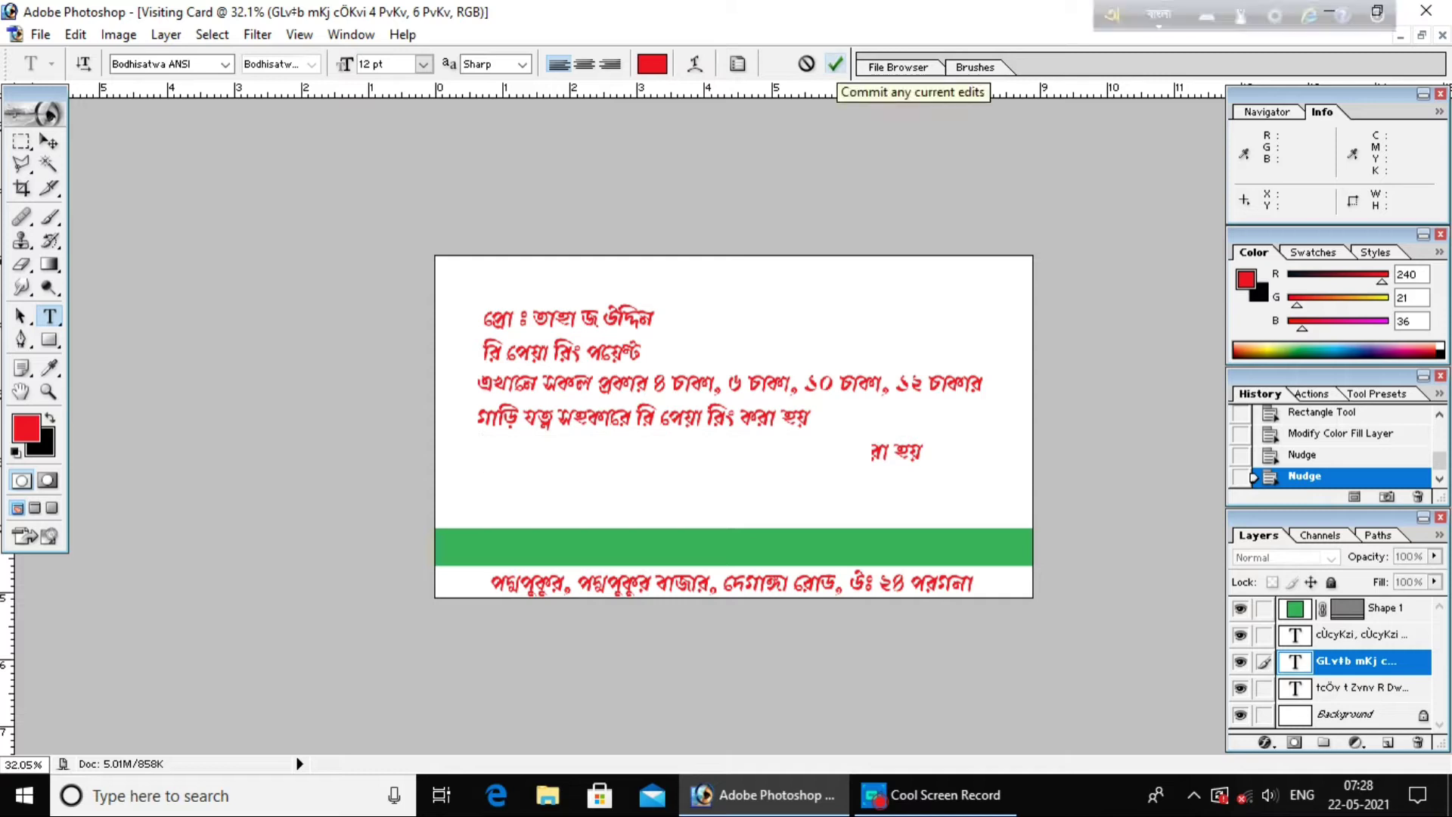
key(ctrl+z)
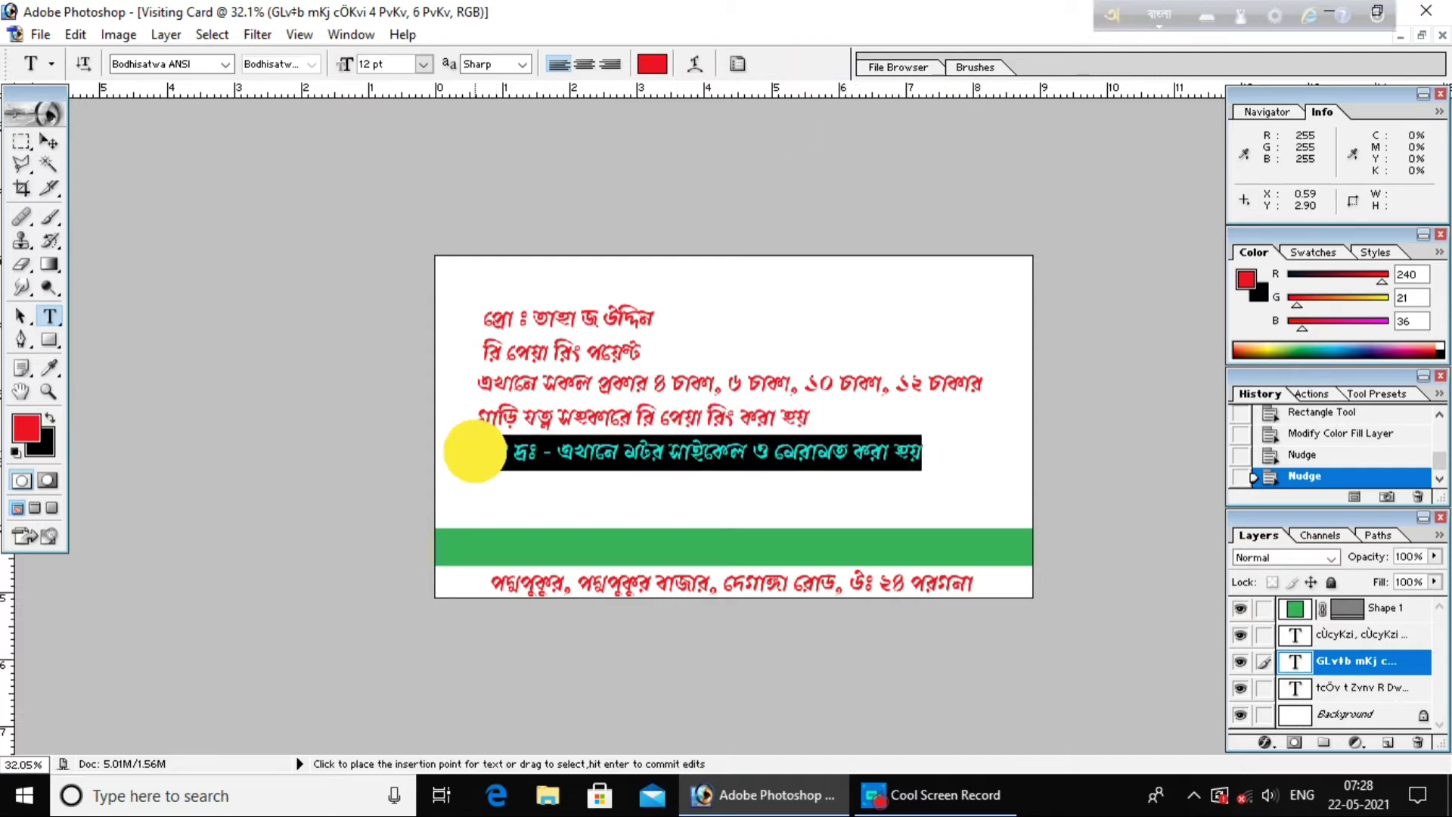
key(BackSpace)
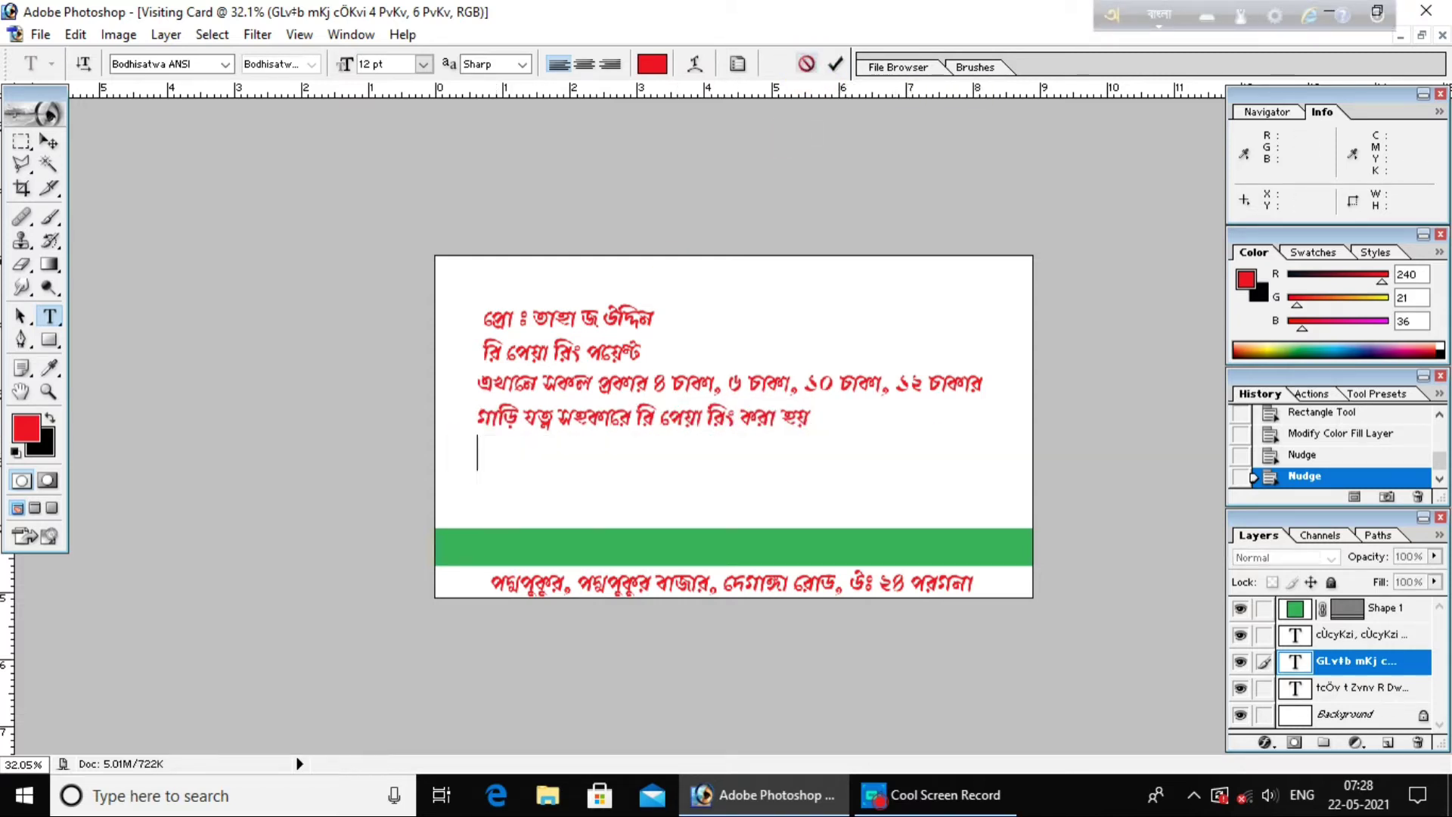
click(486, 492)
key(ctrl+v)
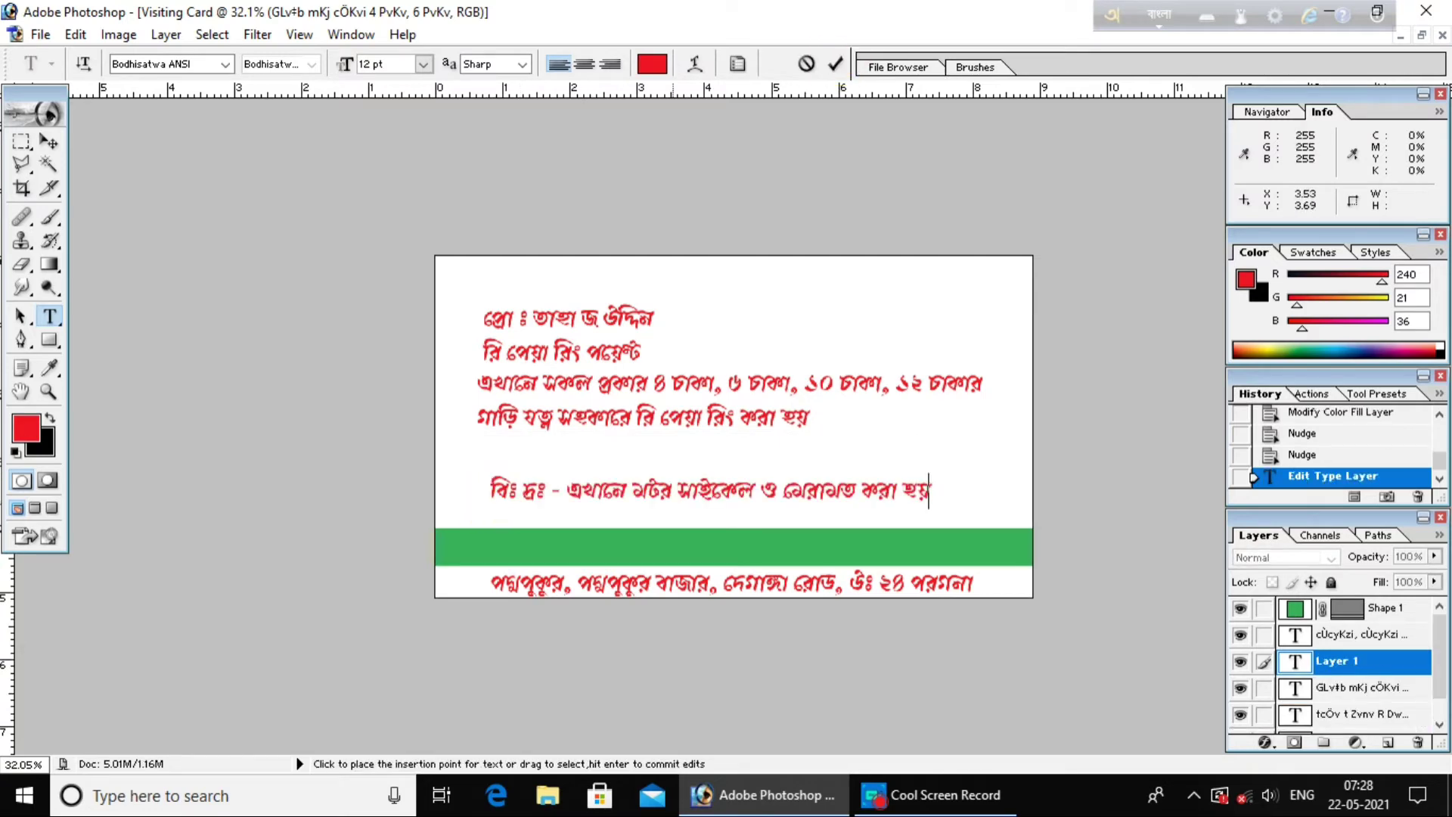
click(835, 64)
Select all the note text and begin setting its colour to F9F4F4.
click(495, 486)
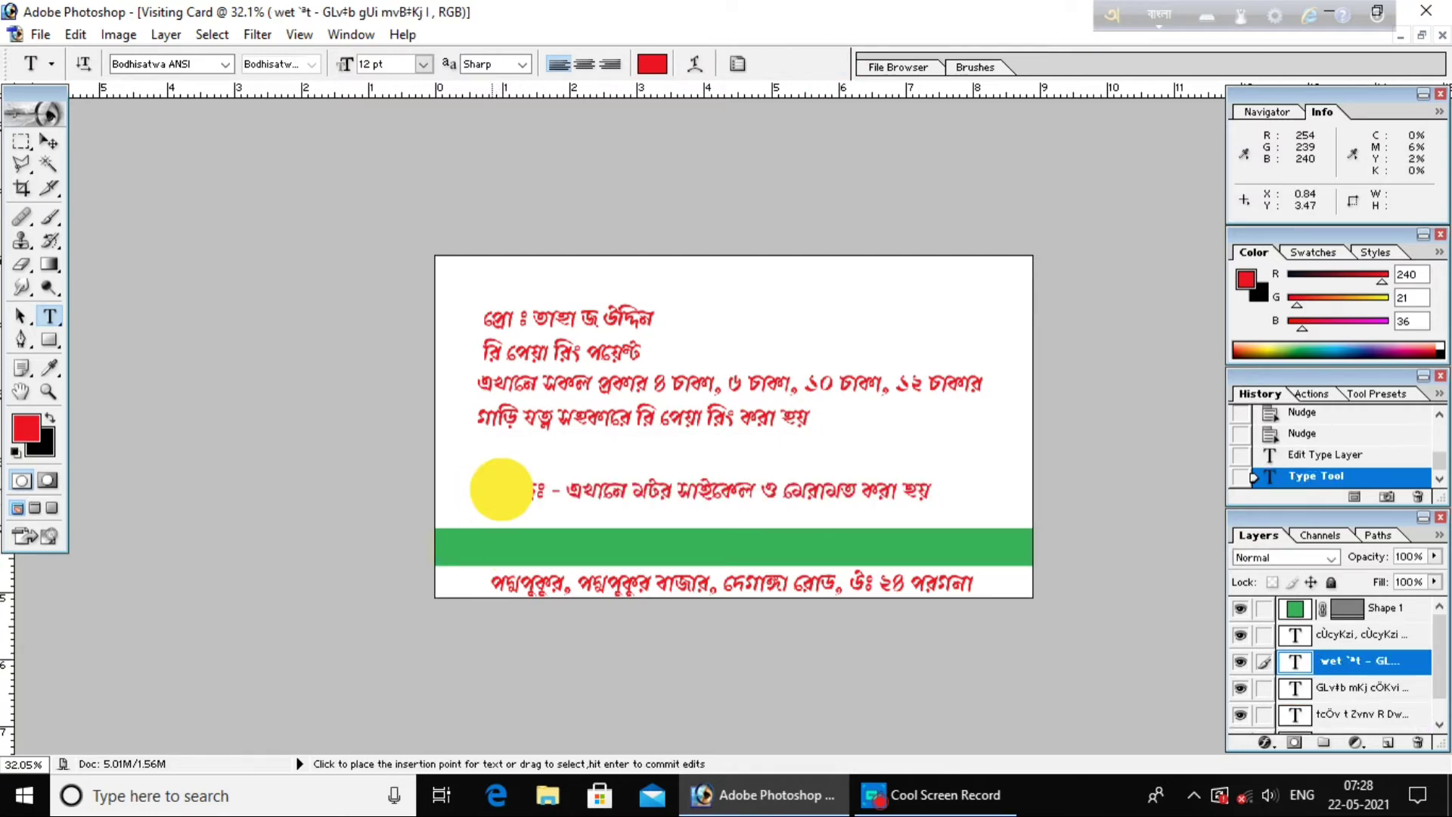
key(ctrl+a)
click(652, 64)
Make the note text near-white and move it onto the green bar, above the bar layer.
click(883, 226)
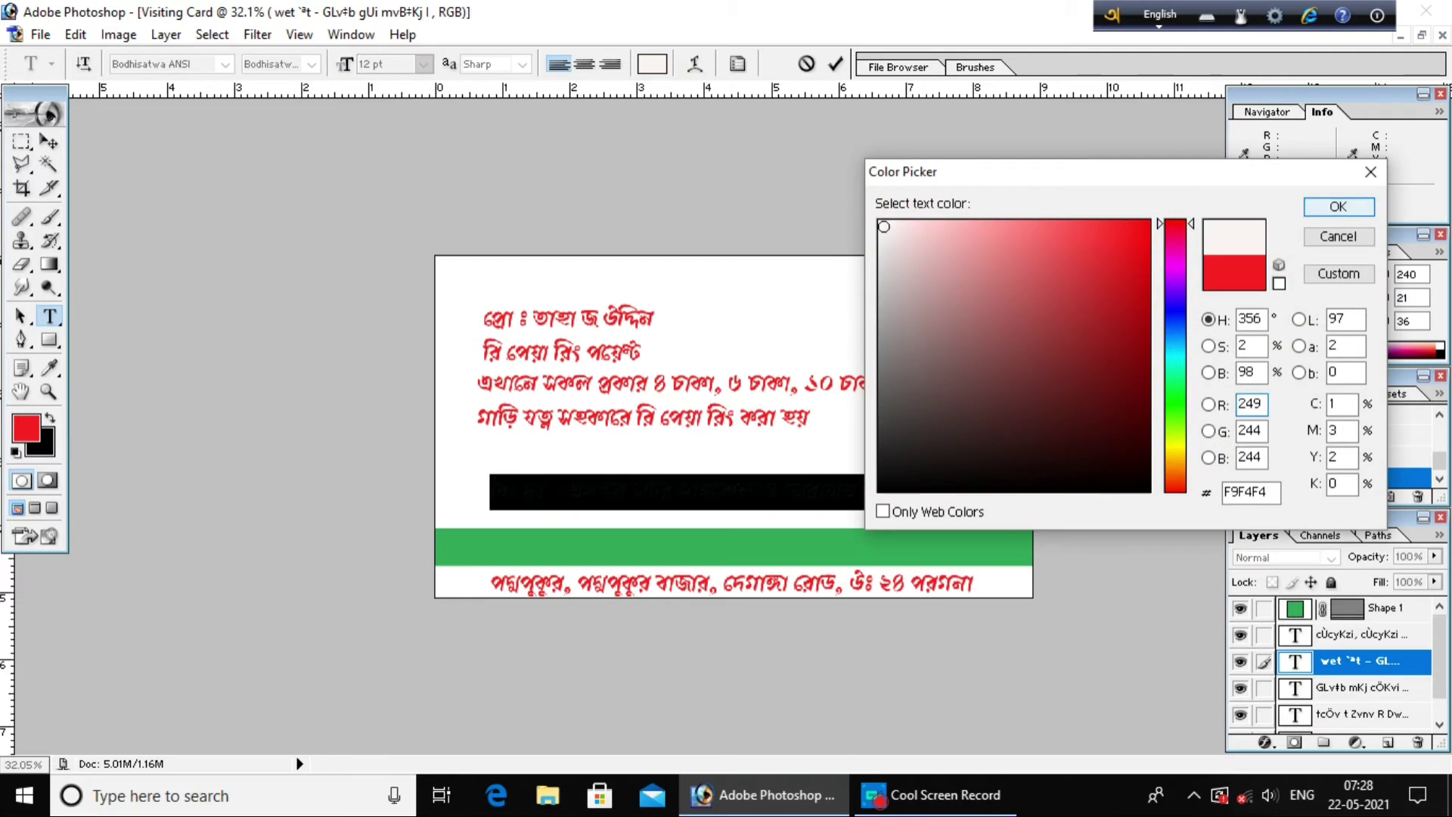
click(1338, 207)
click(835, 63)
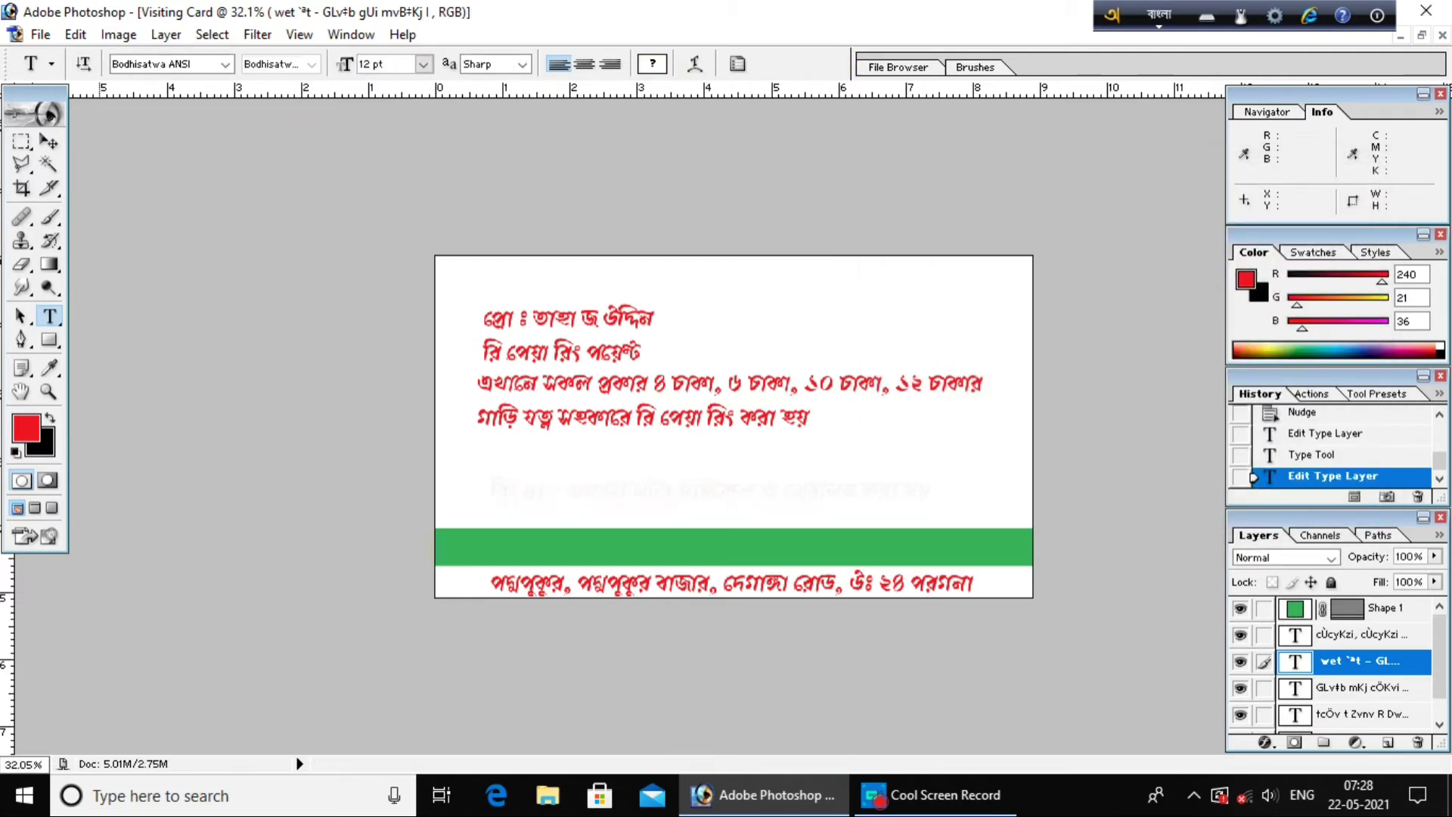
click(42, 142)
drag(763, 491, 770, 543)
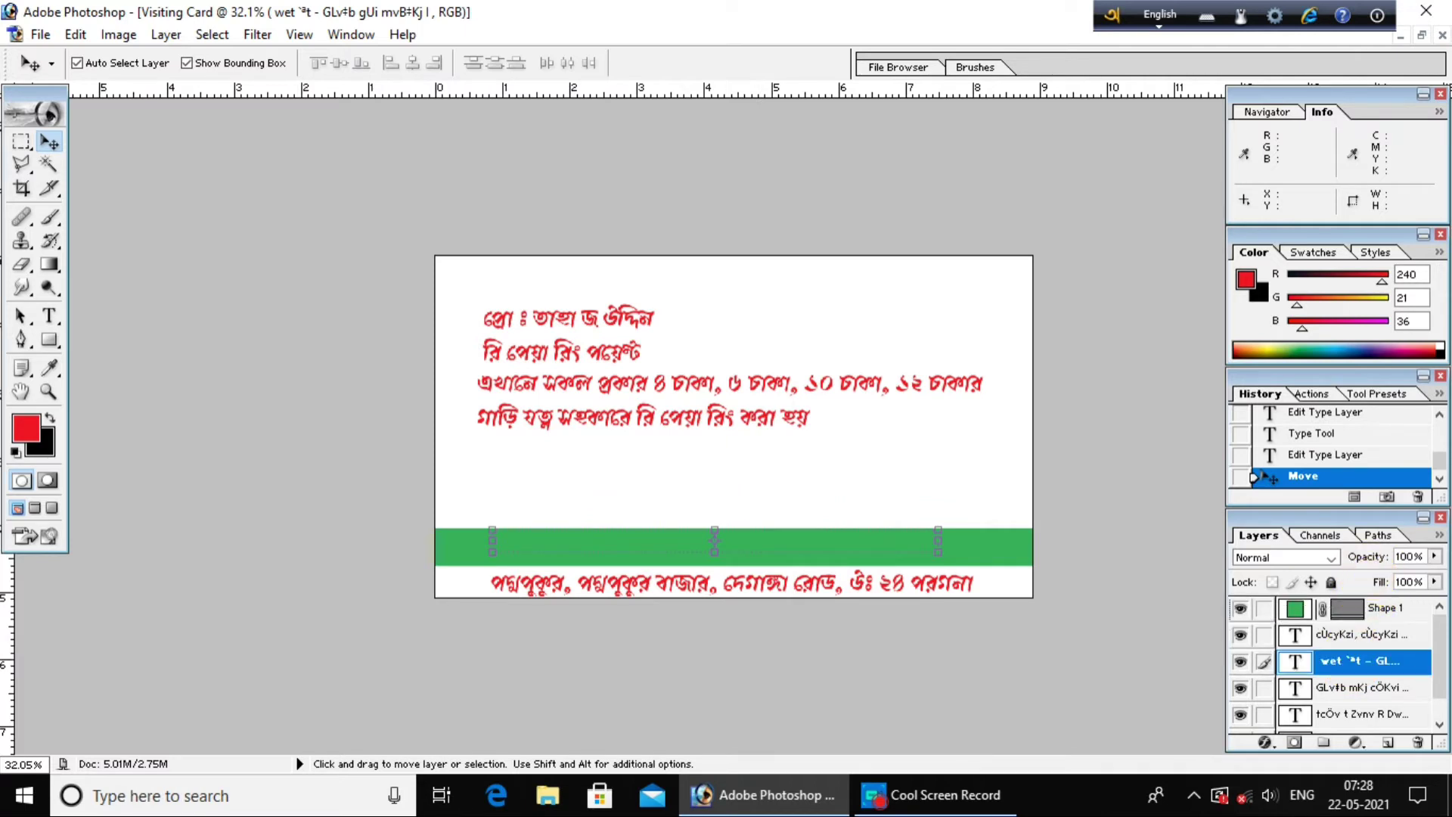
drag(1361, 660, 1365, 601)
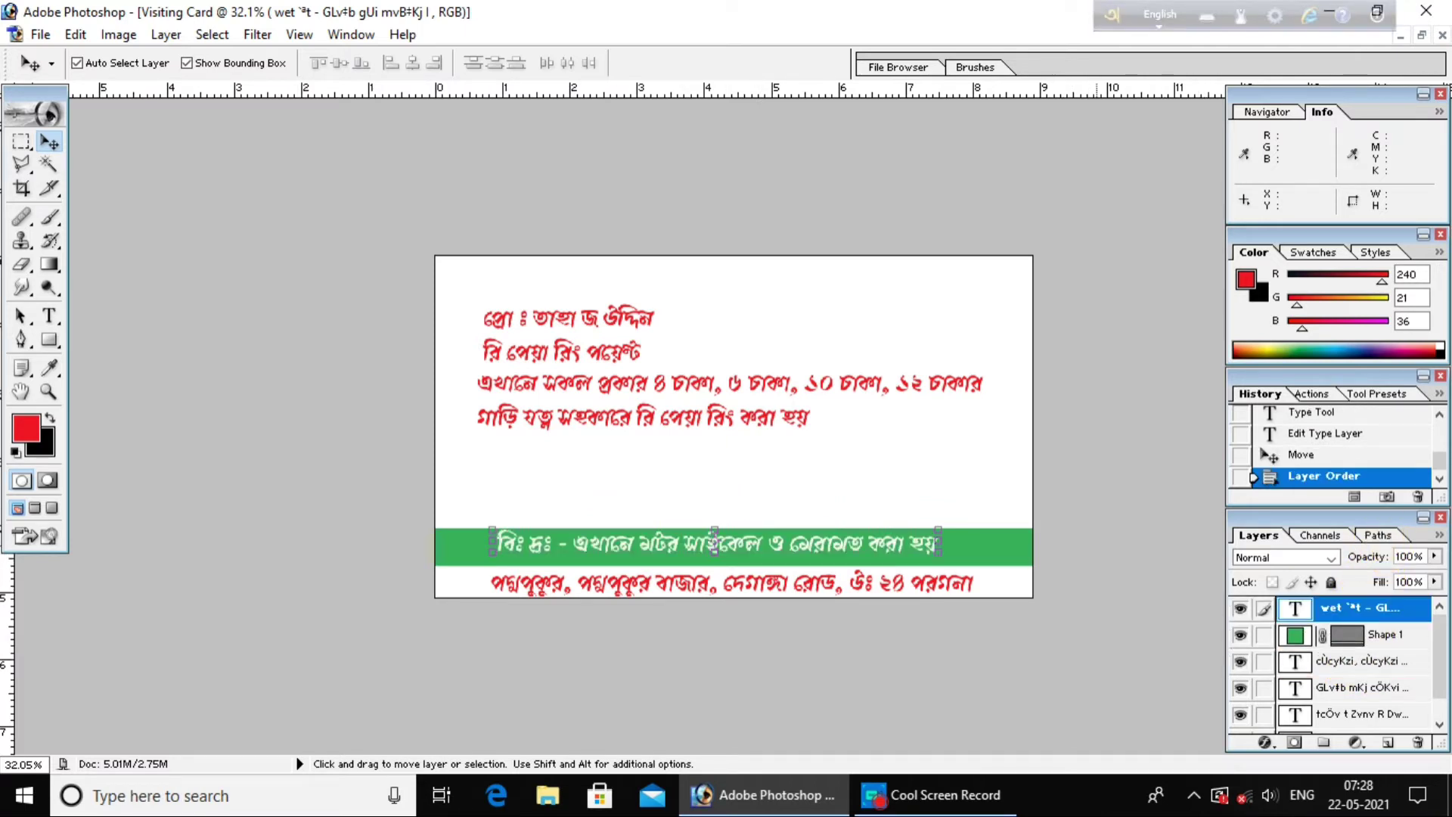
Stretch the notice text wider so it spans the whole green bar.
key(F12)
key(ctrl+t)
drag(938, 543, 986, 543)
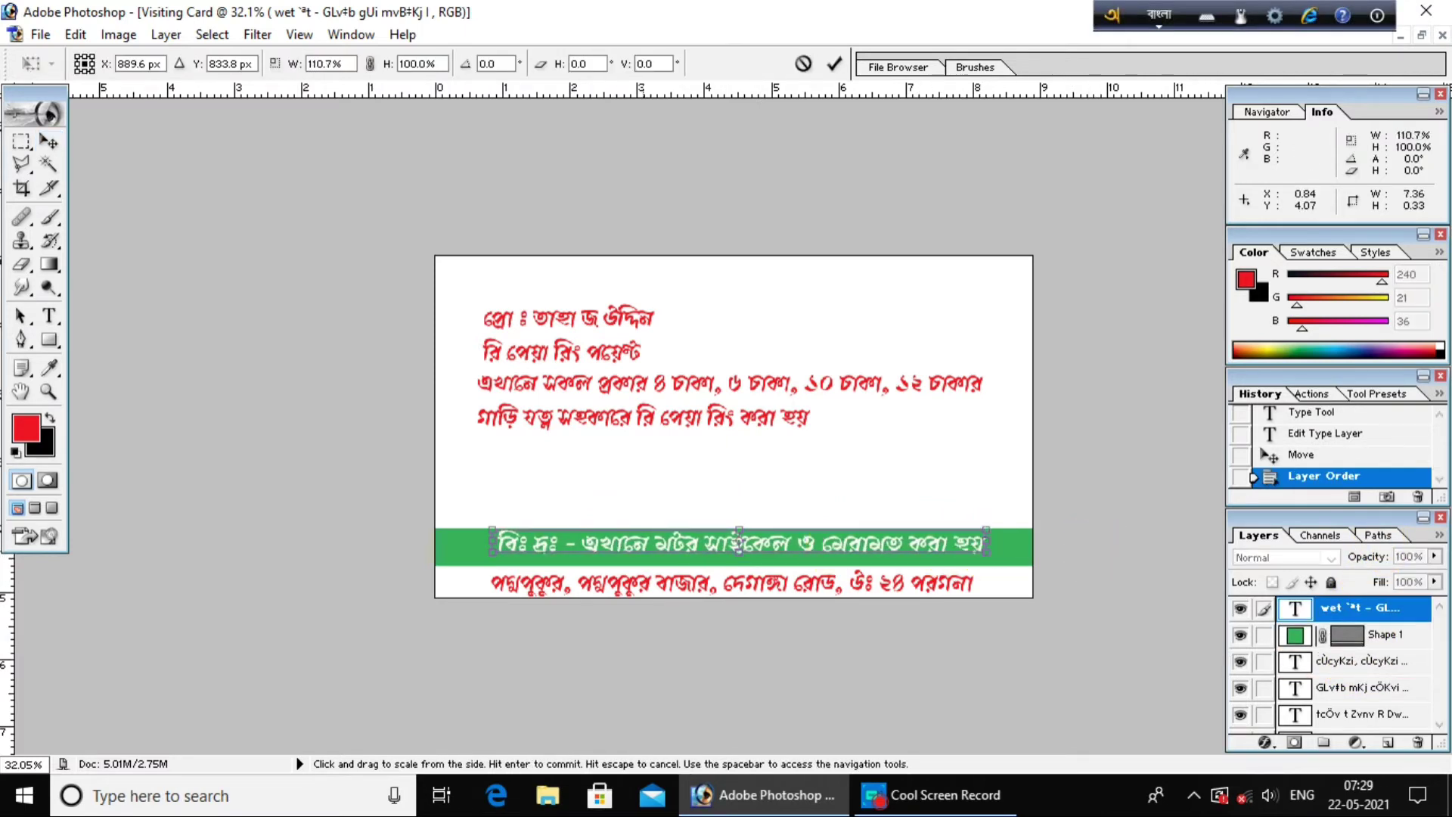
drag(492, 543, 468, 544)
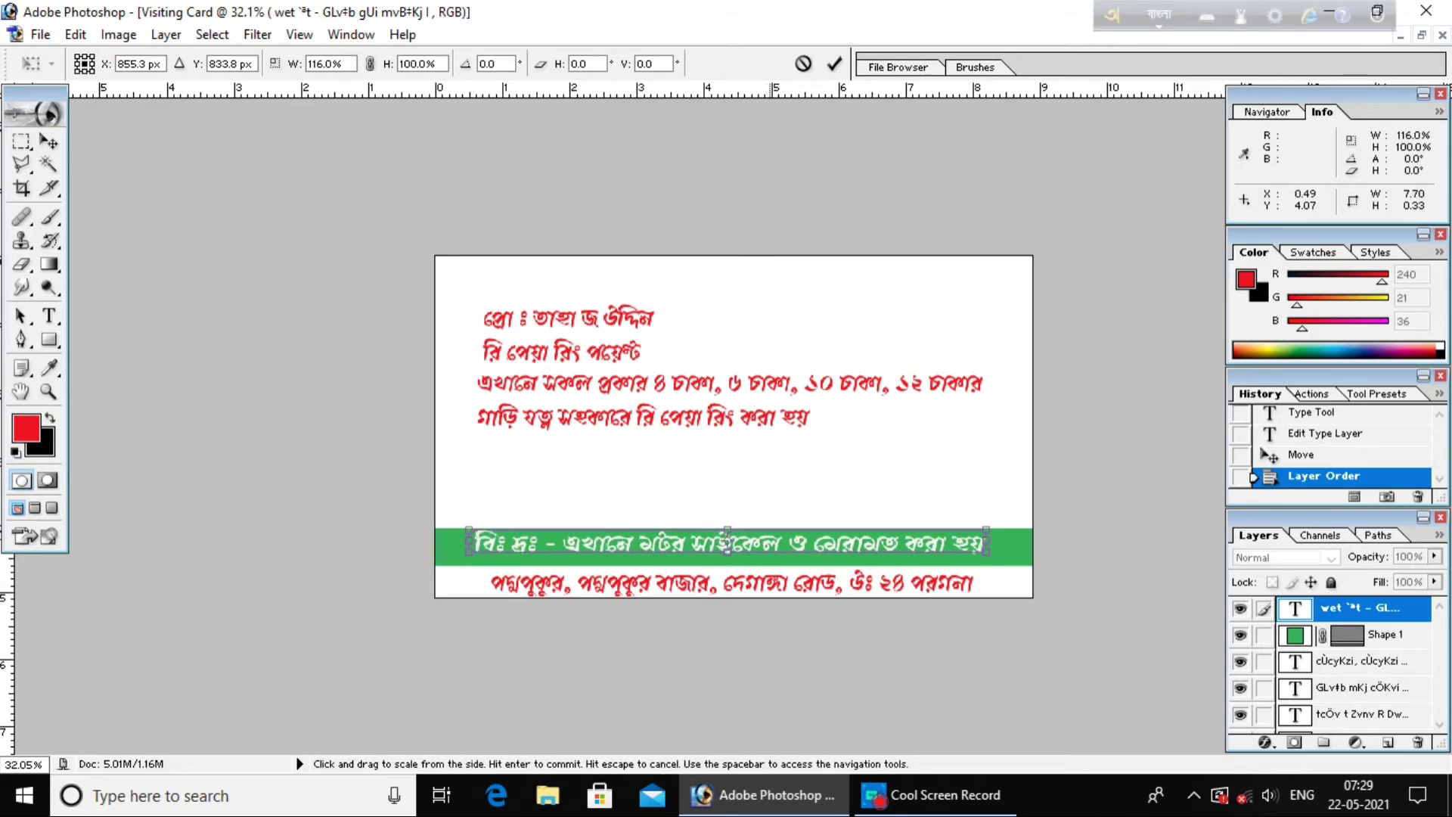
drag(727, 543, 728, 527)
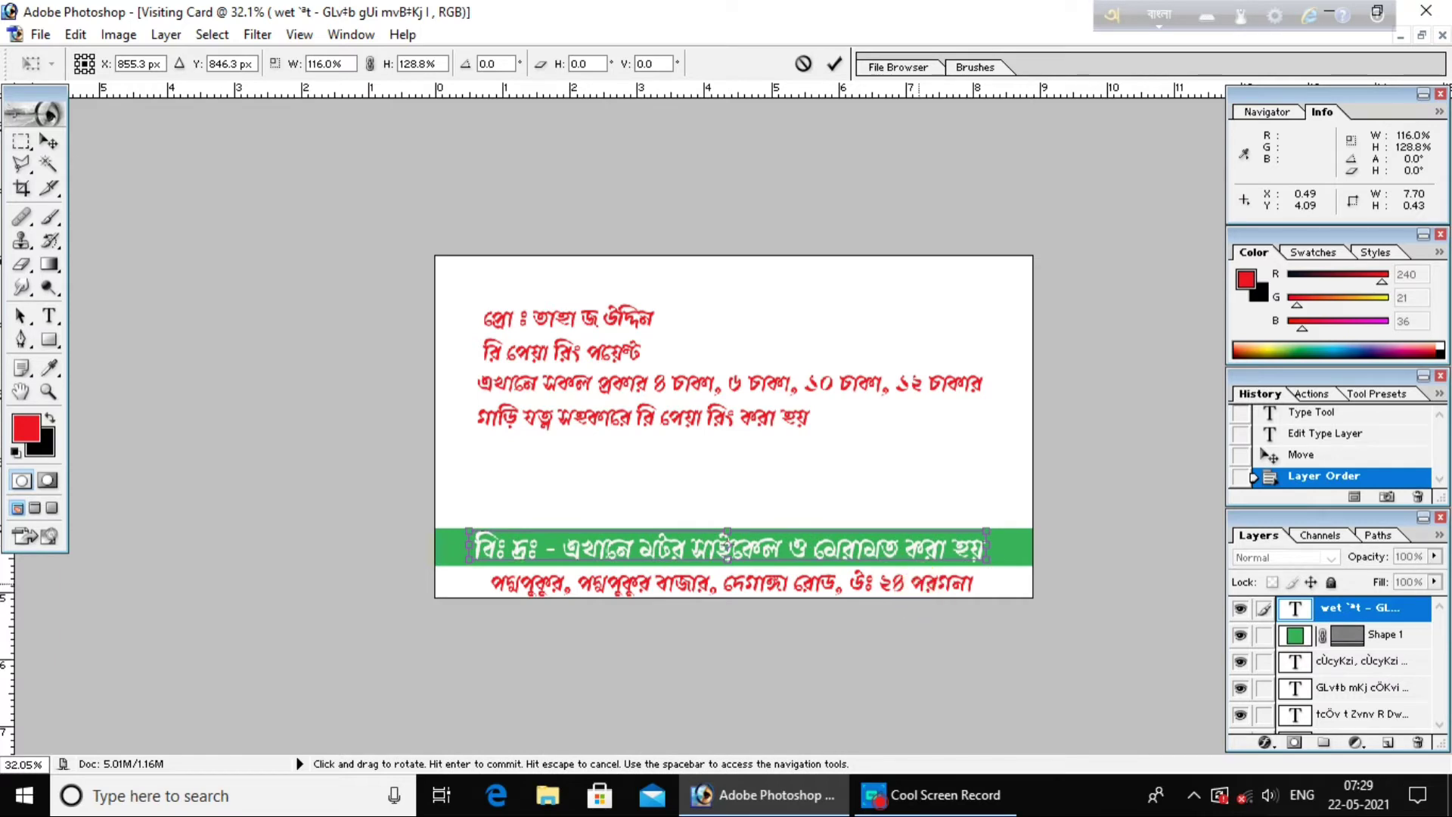
key(Return)
Stretch the red address line left and right to span the card's bottom edge.
click(682, 584)
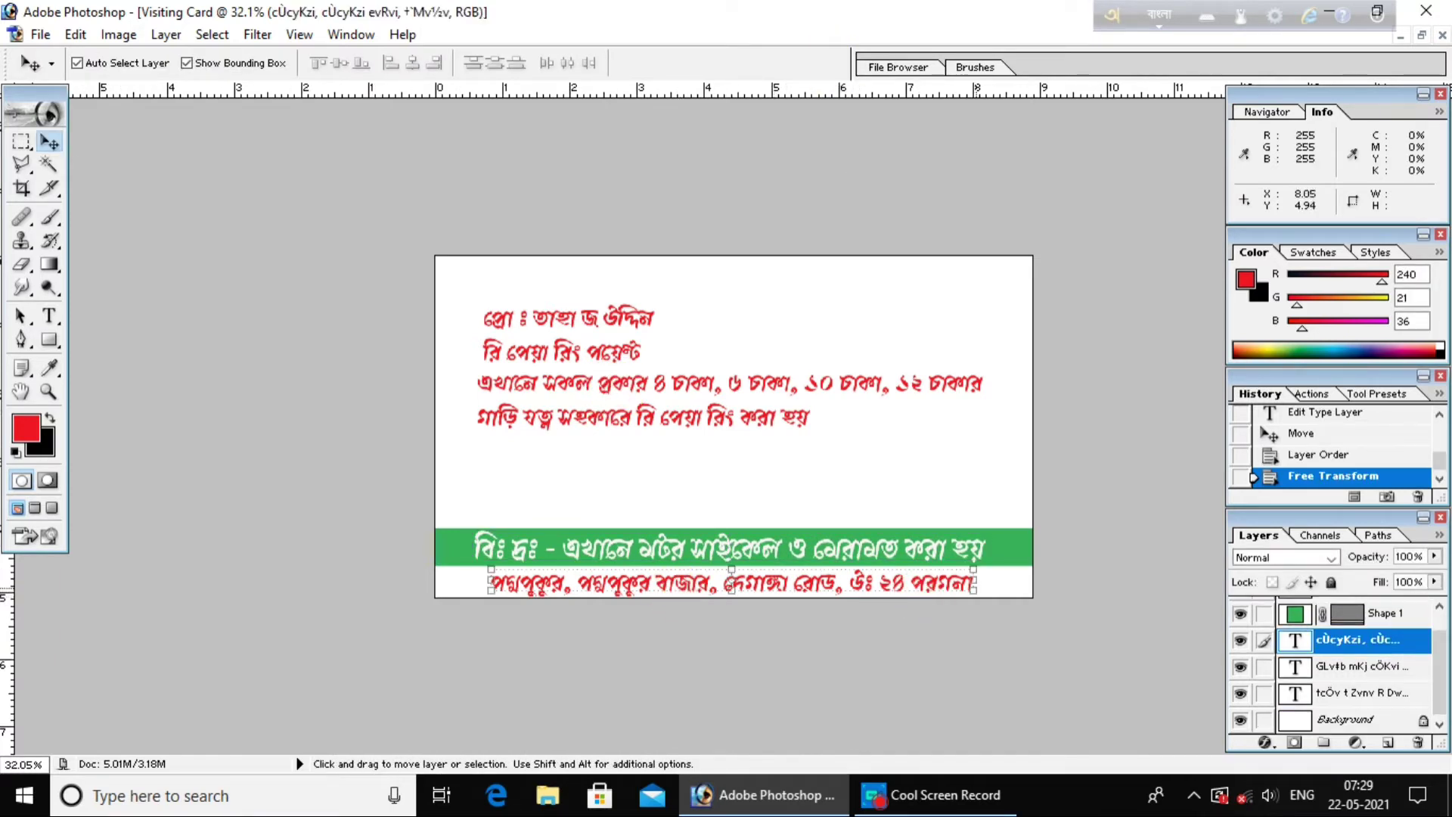
key(ctrl+t)
drag(974, 584, 1010, 581)
drag(490, 584, 457, 587)
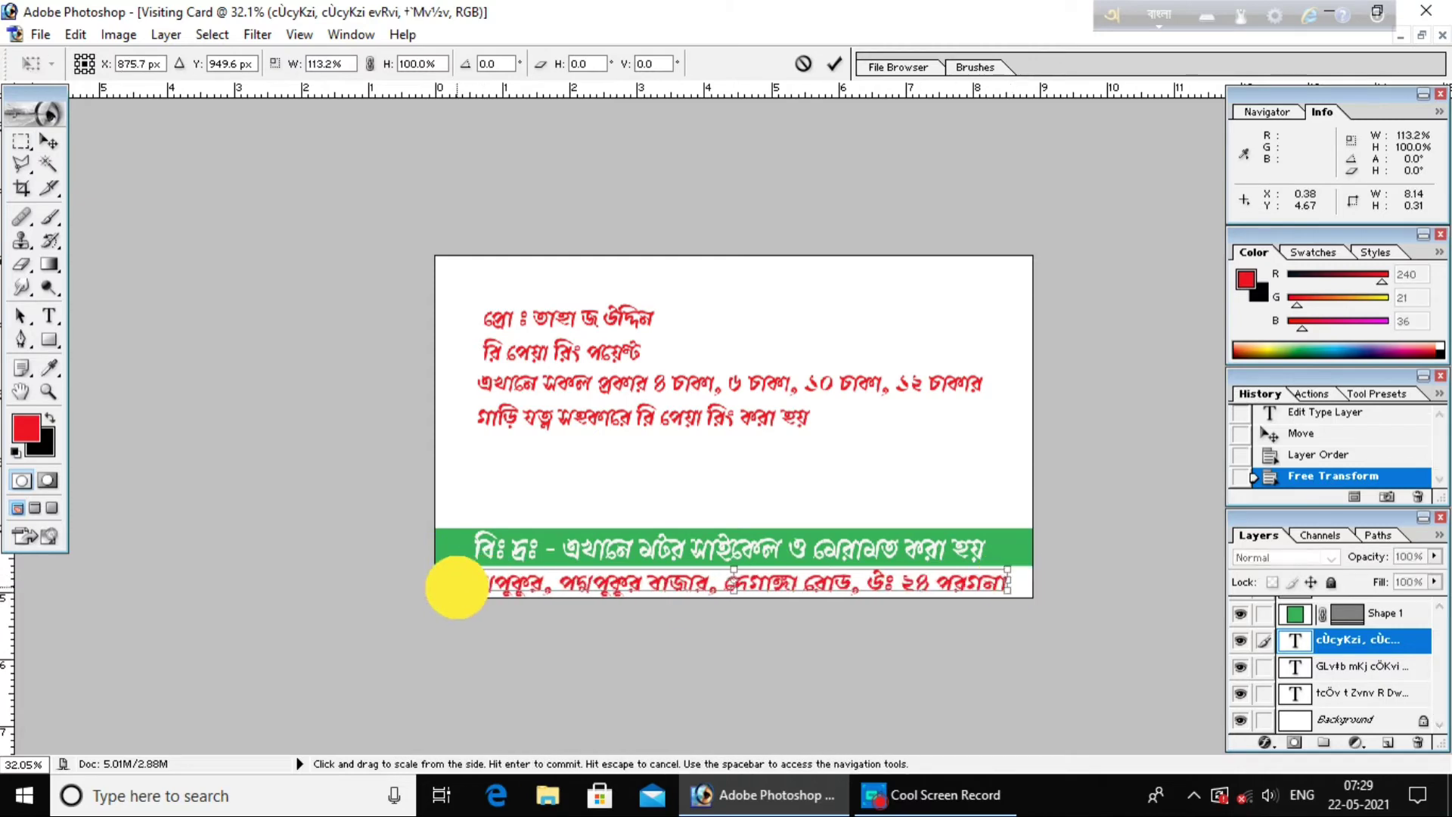
key(Return)
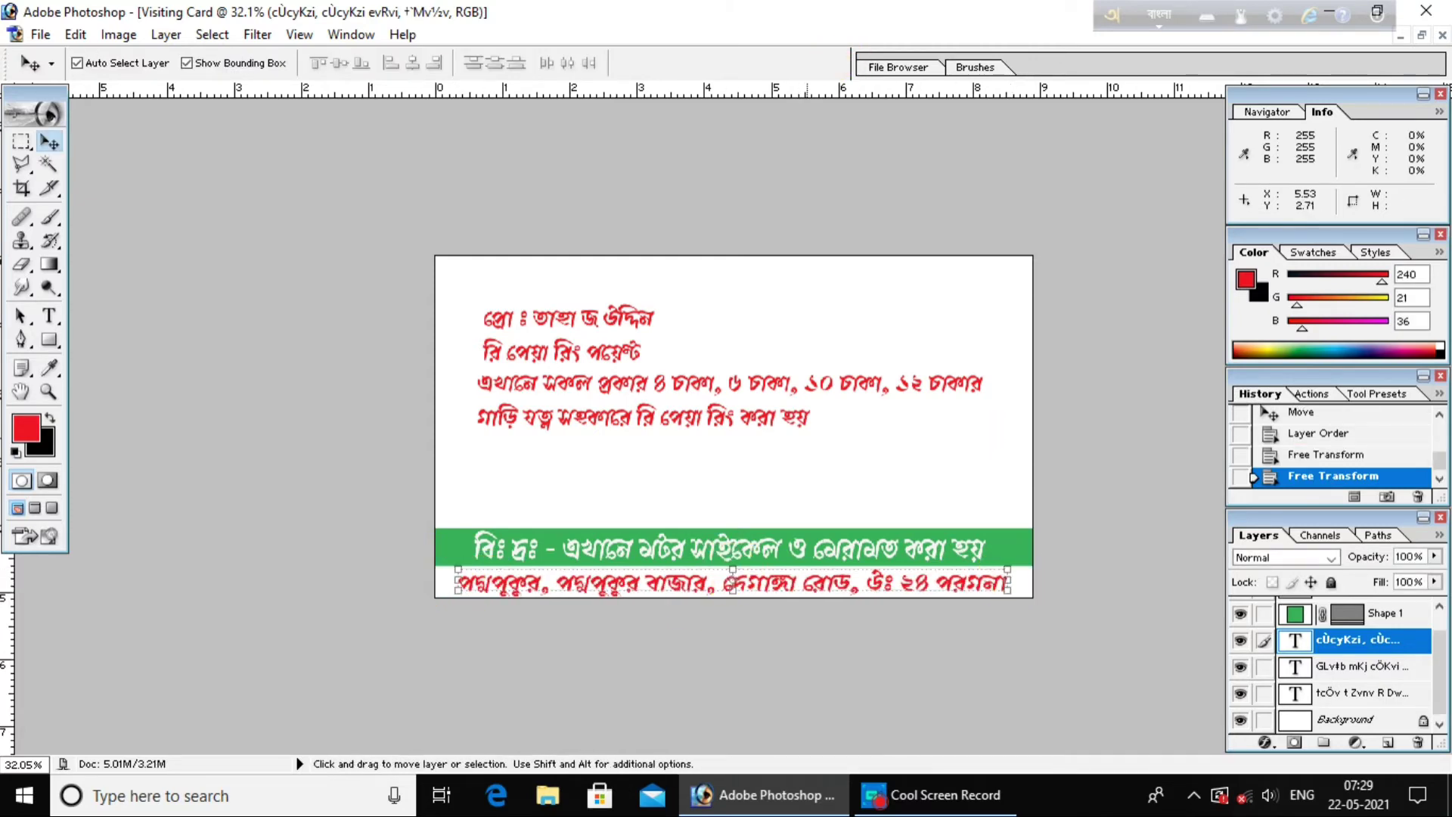
scroll(811, 443, up, 1)
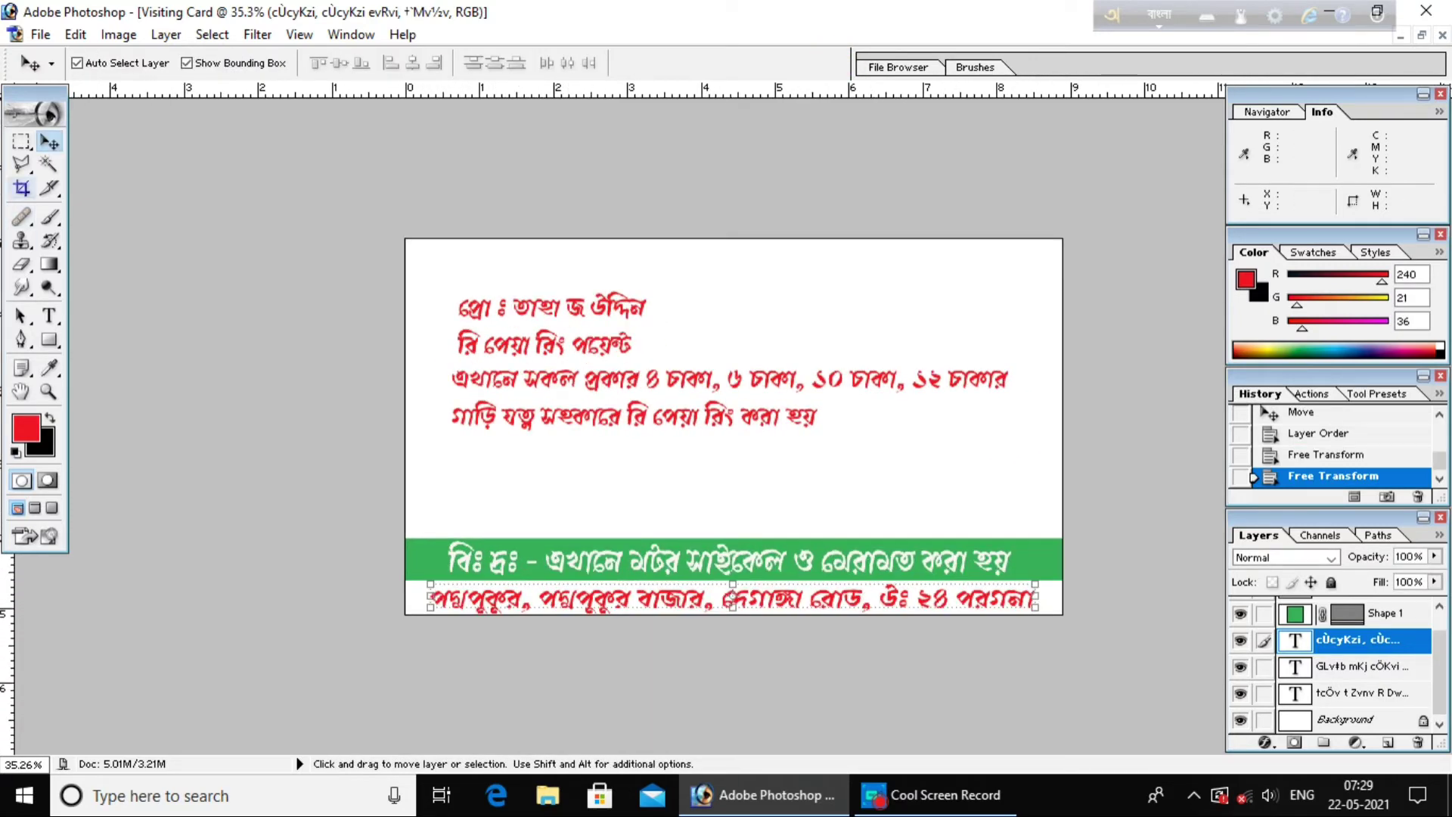
Draw a slanted red quadrilateral band across the card's top-left corner with the Pen tool.
key(p)
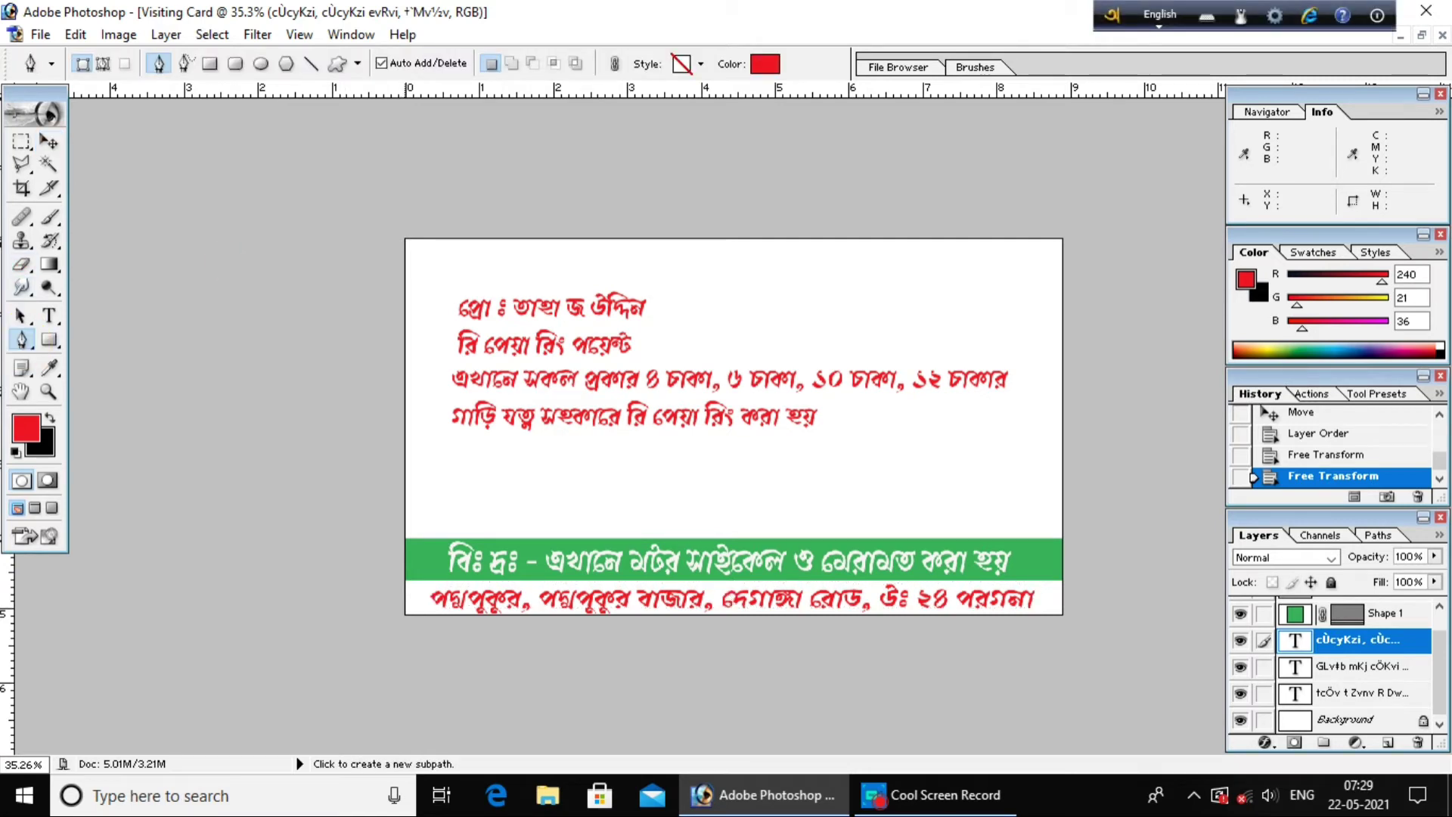
click(405, 237)
click(405, 284)
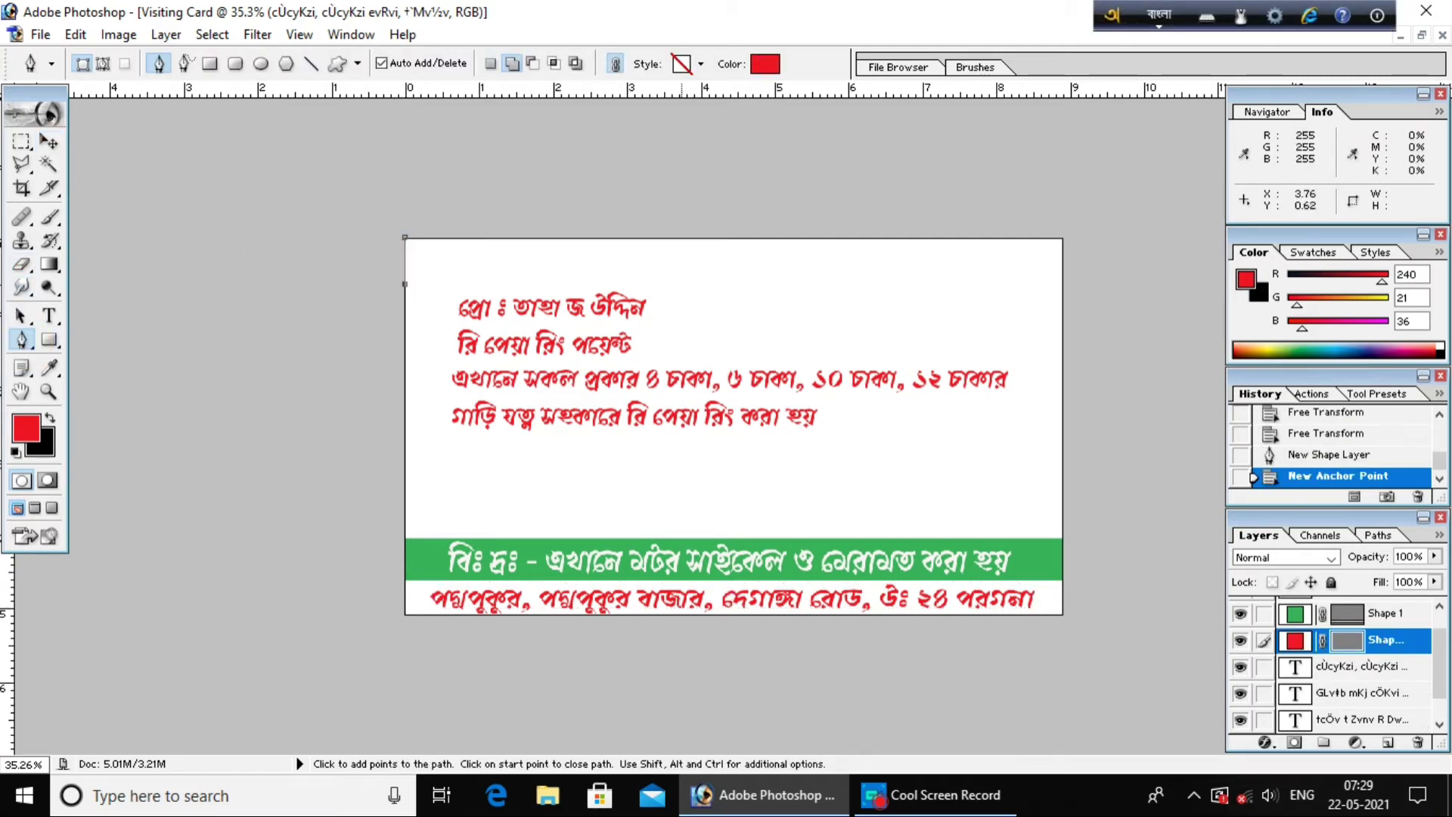
click(666, 286)
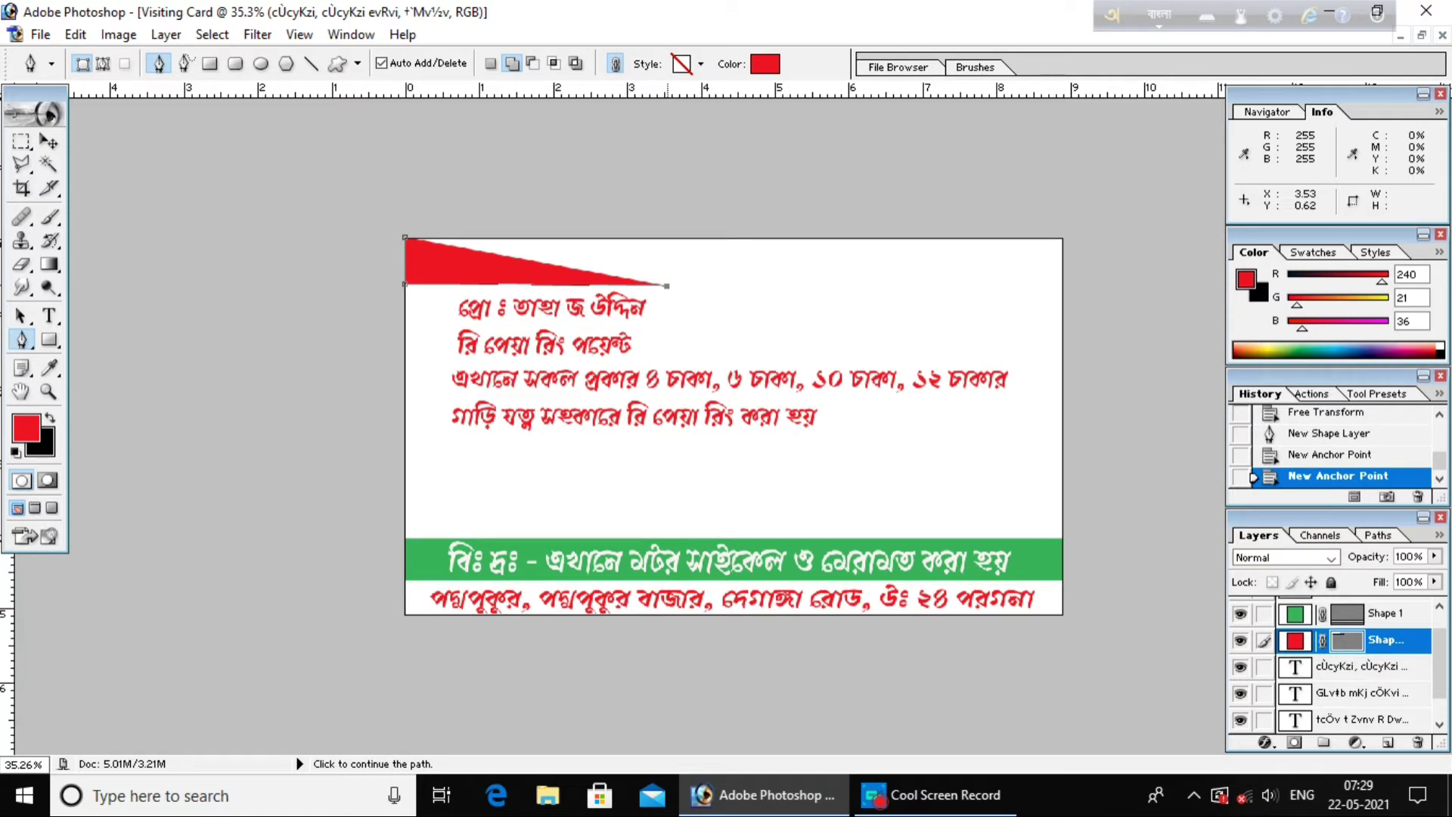
key(ctrl+z)
key(ctrl+z)
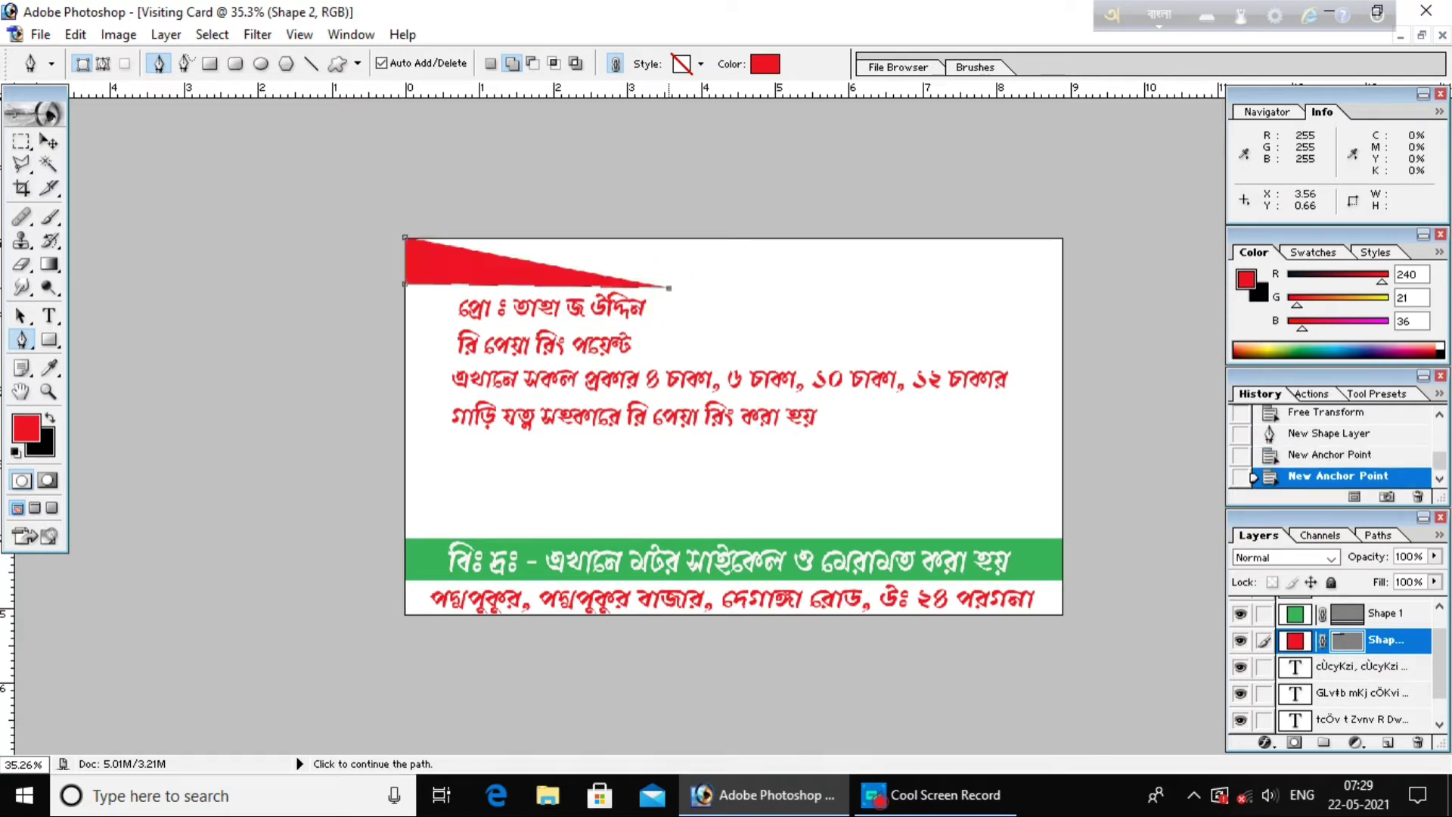
drag(669, 288, 721, 288)
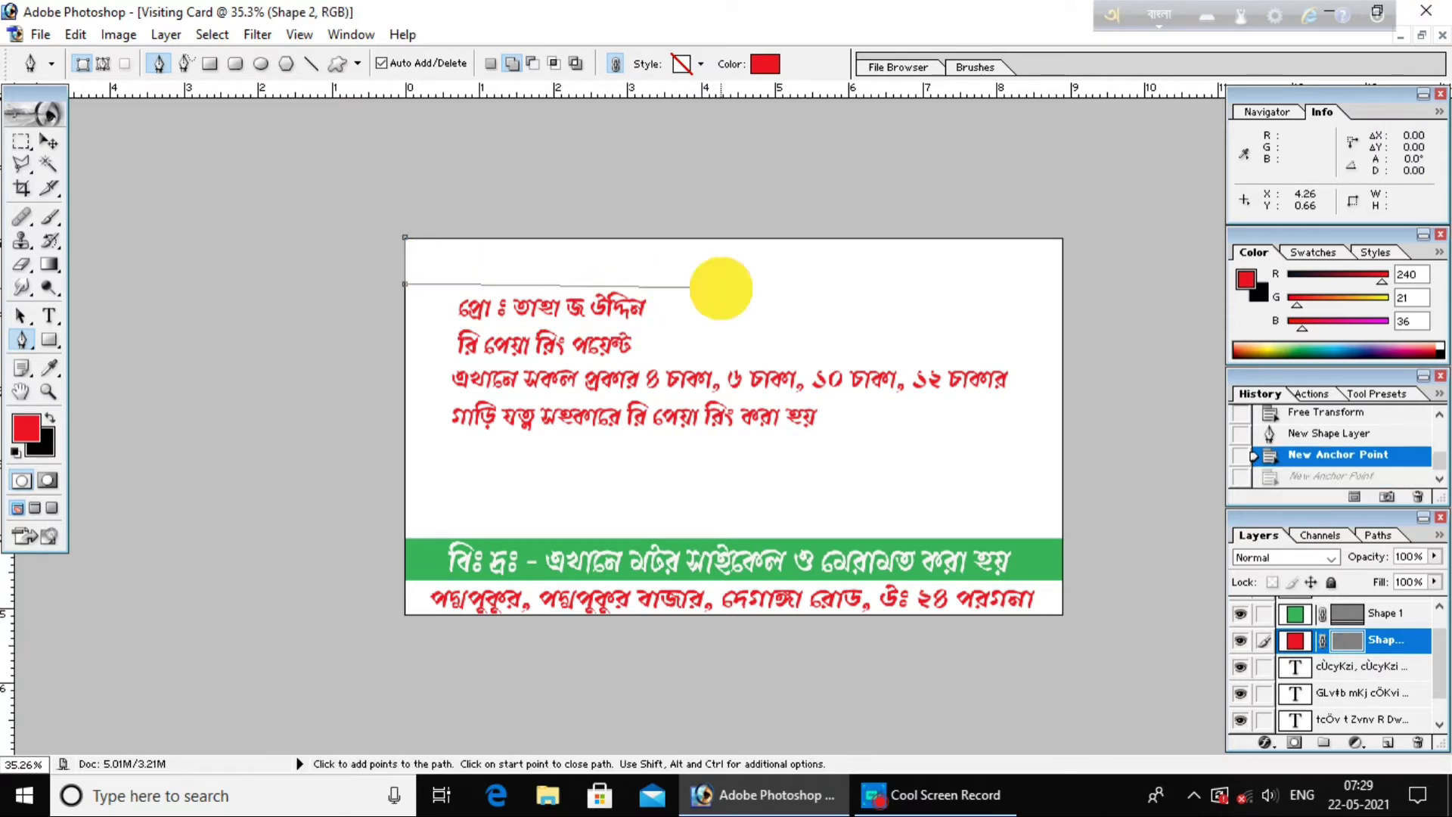
click(721, 287)
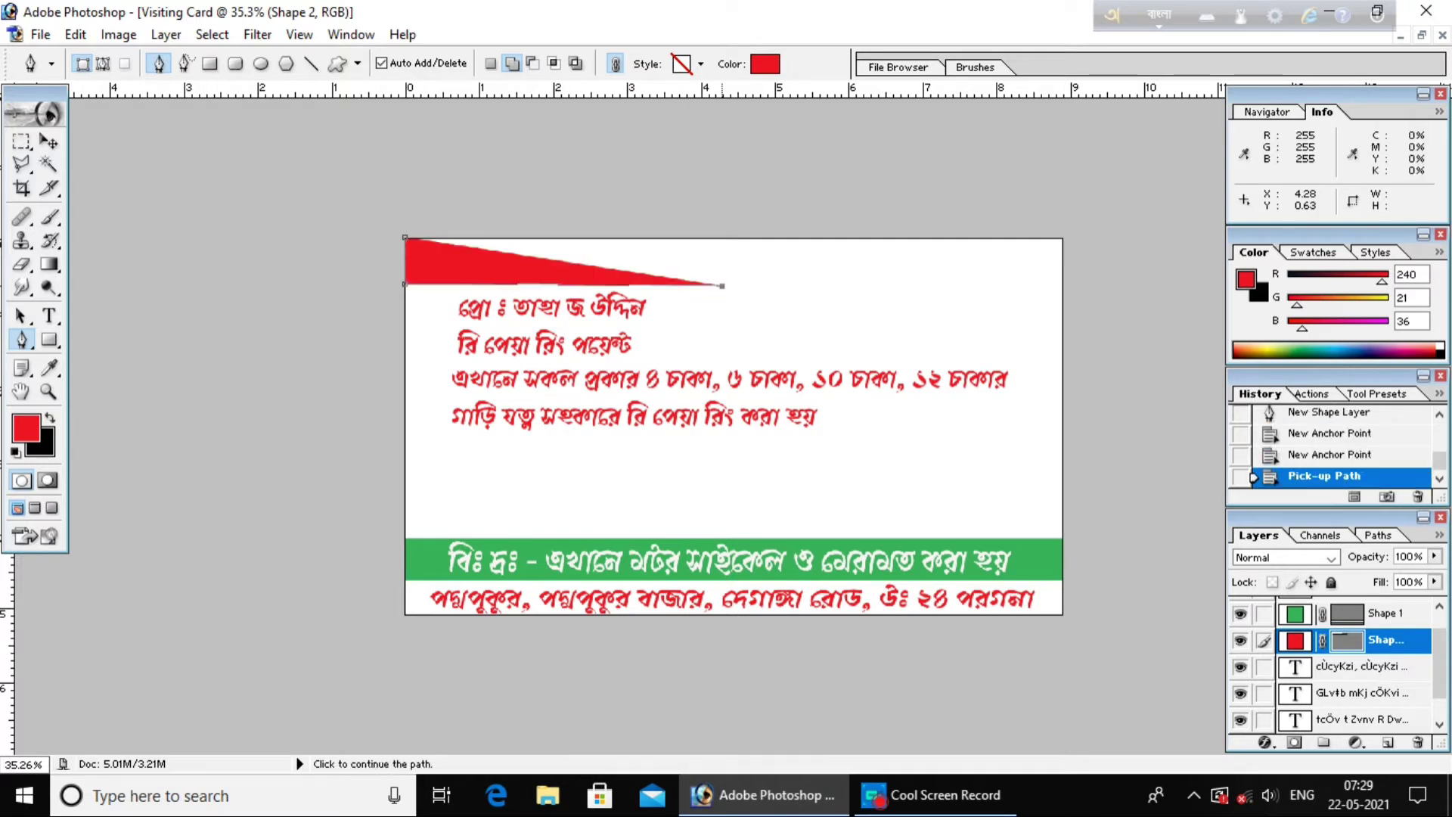
key(ctrl+z)
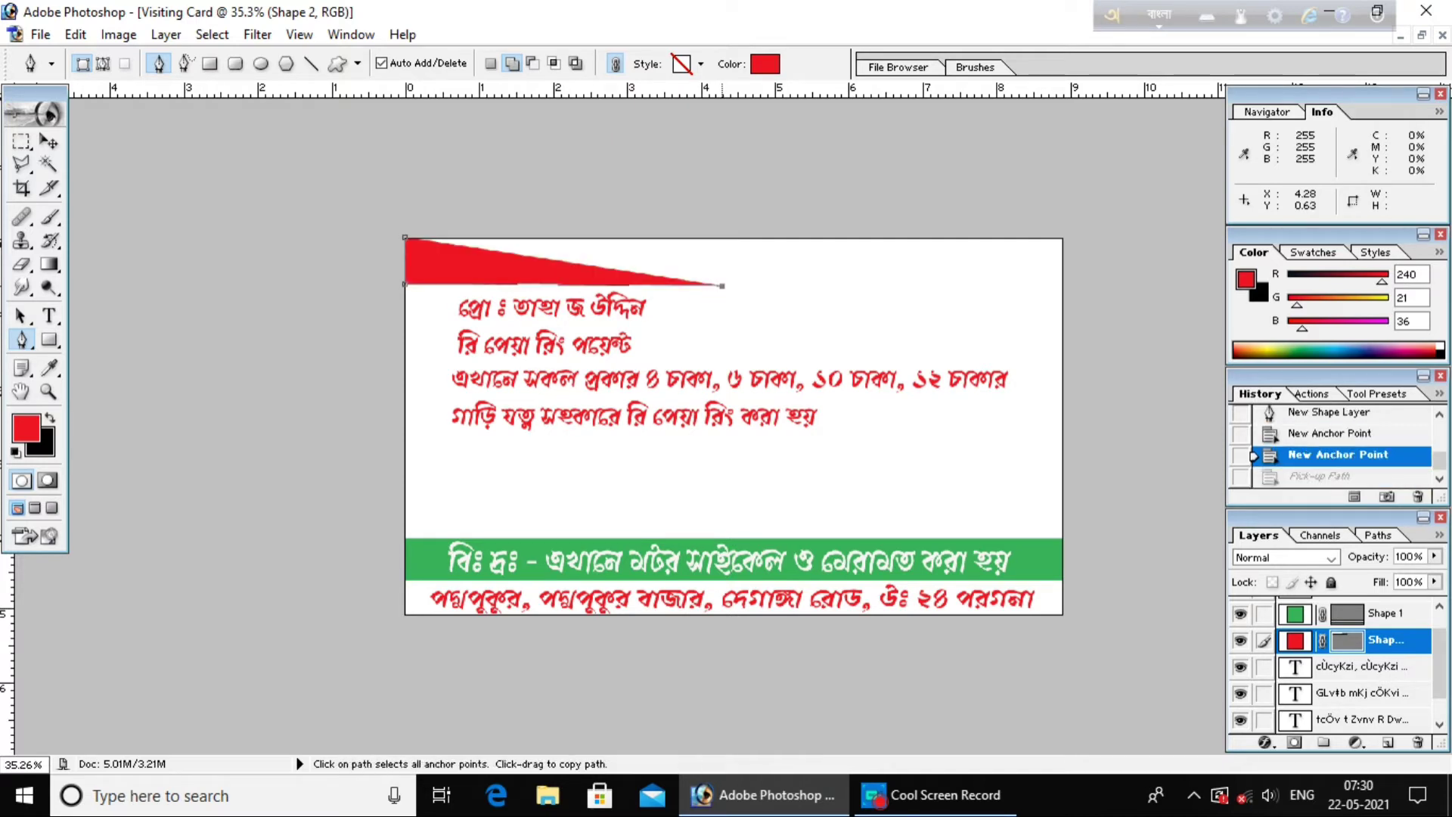
click(738, 237)
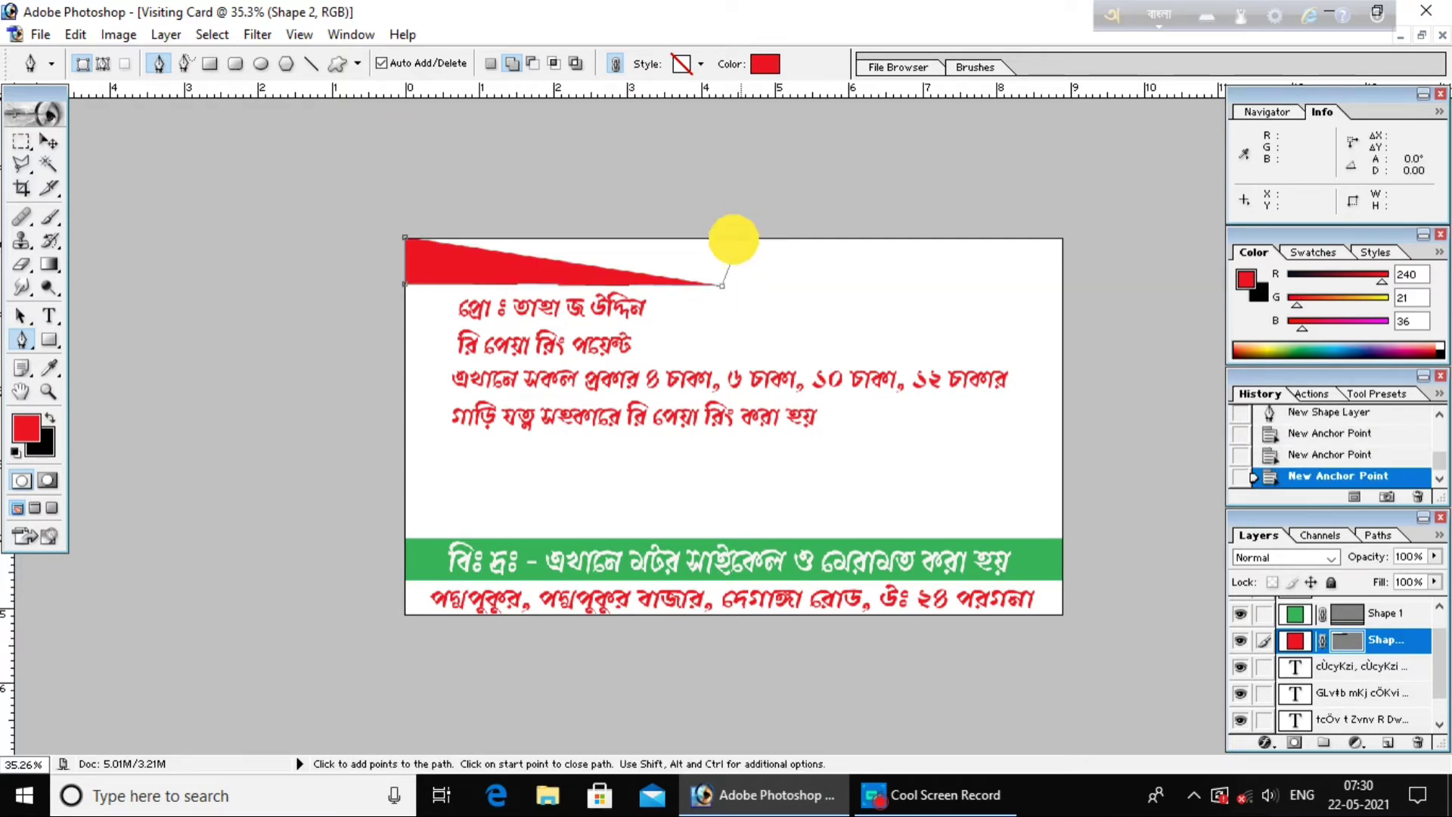
click(405, 238)
Draw the top-right band shape and fill it with green sampled from the lower bar.
click(748, 235)
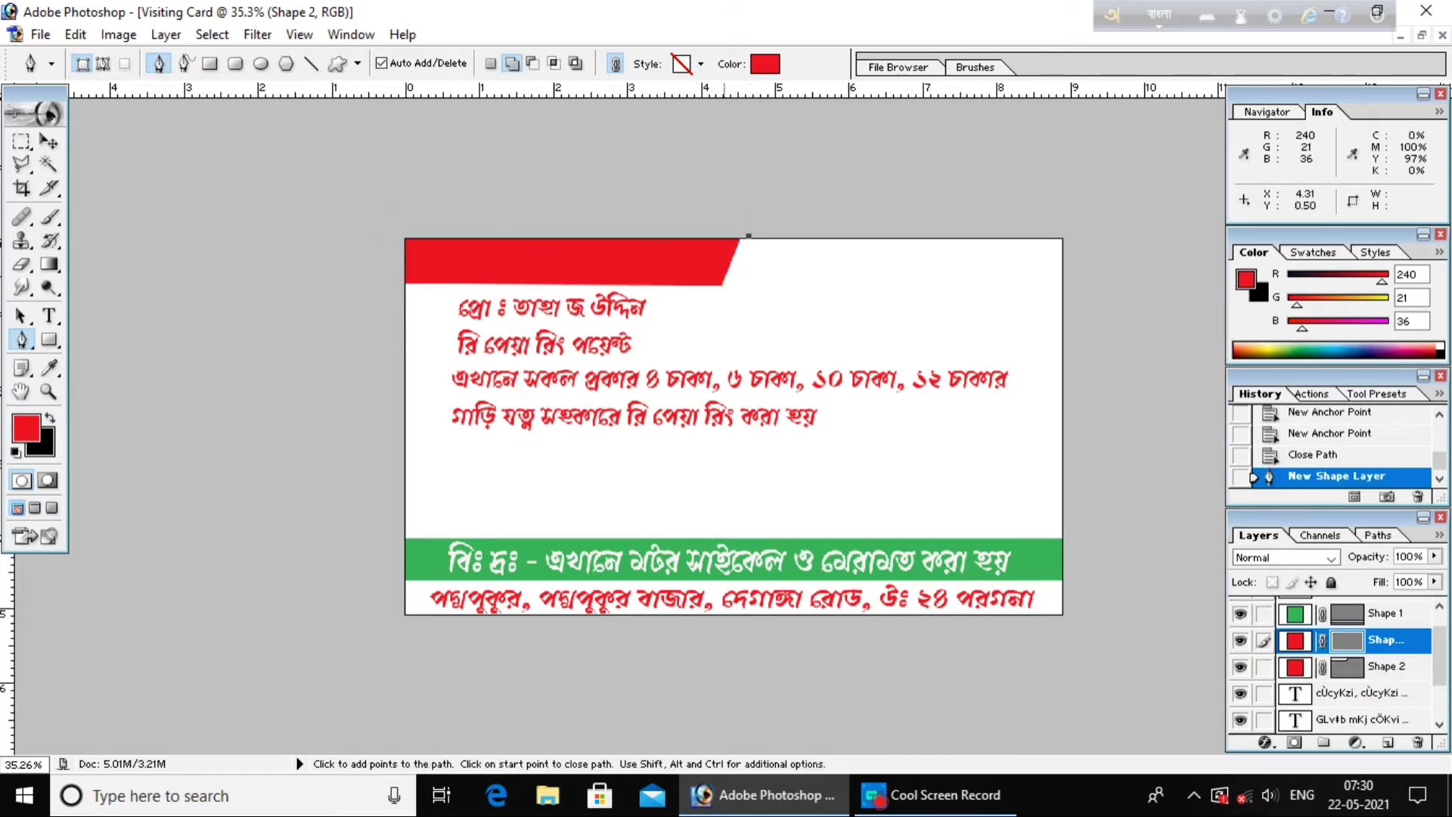
click(728, 286)
click(1064, 285)
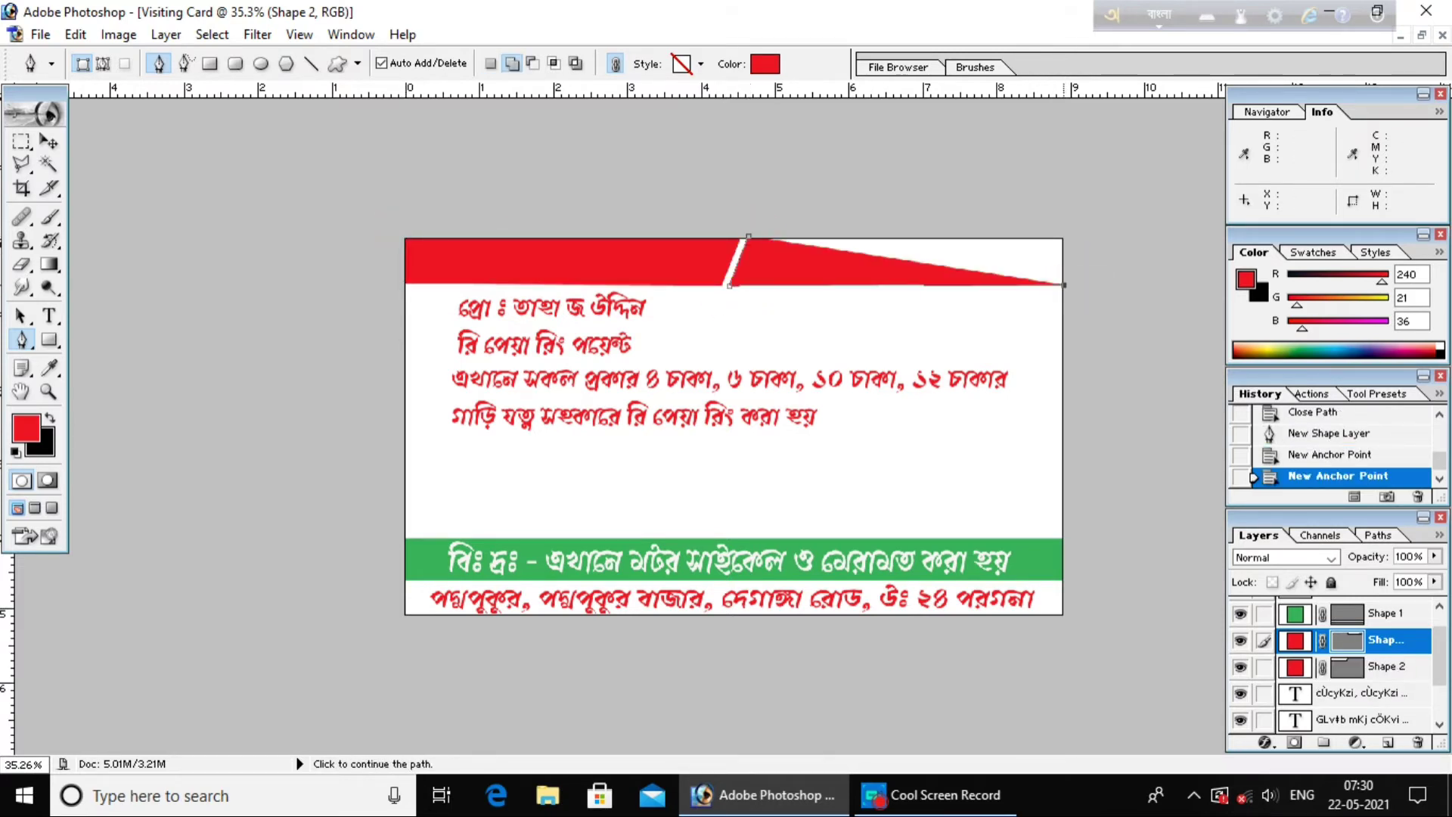
click(1063, 233)
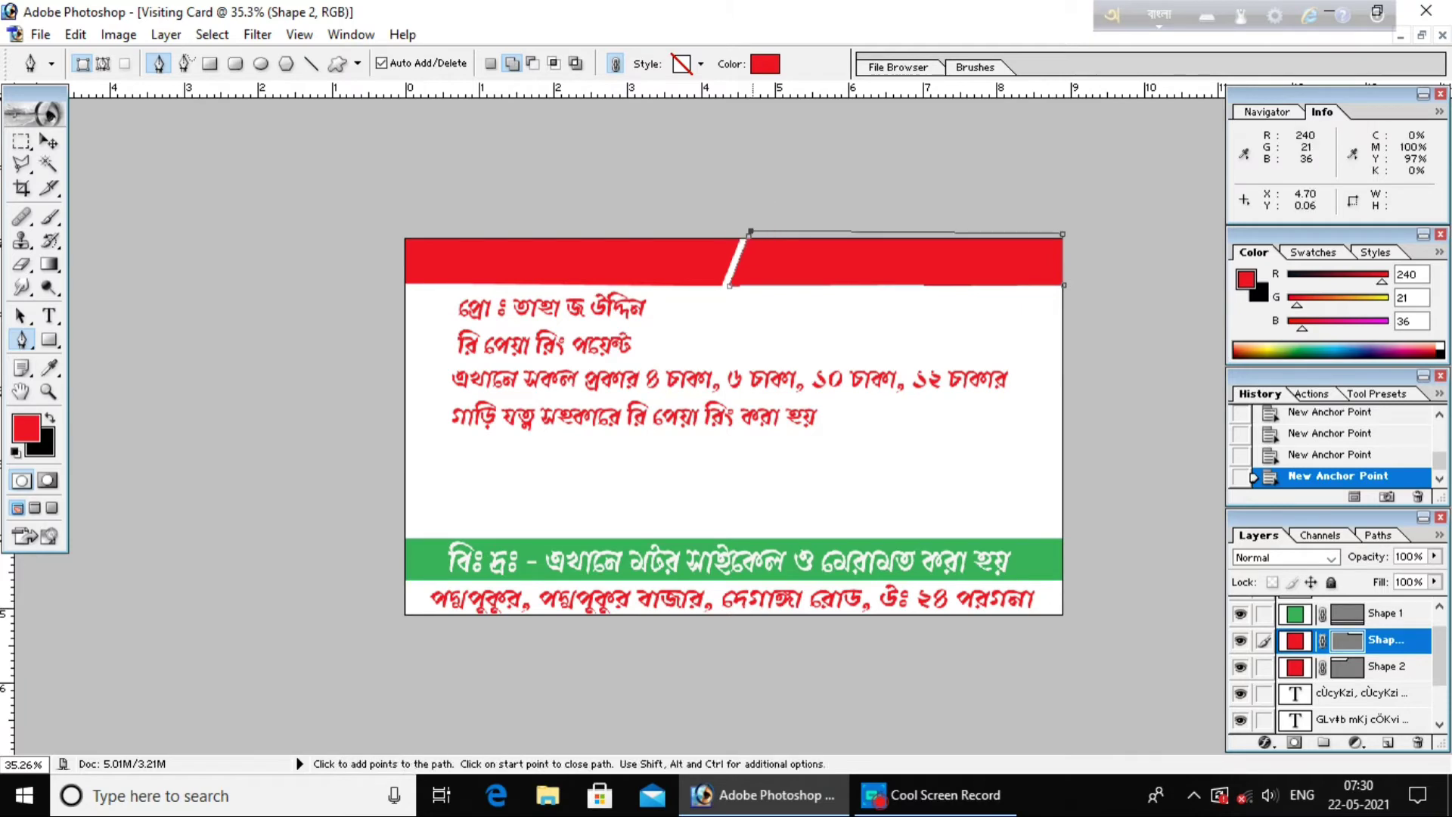
click(748, 234)
double_click(1294, 641)
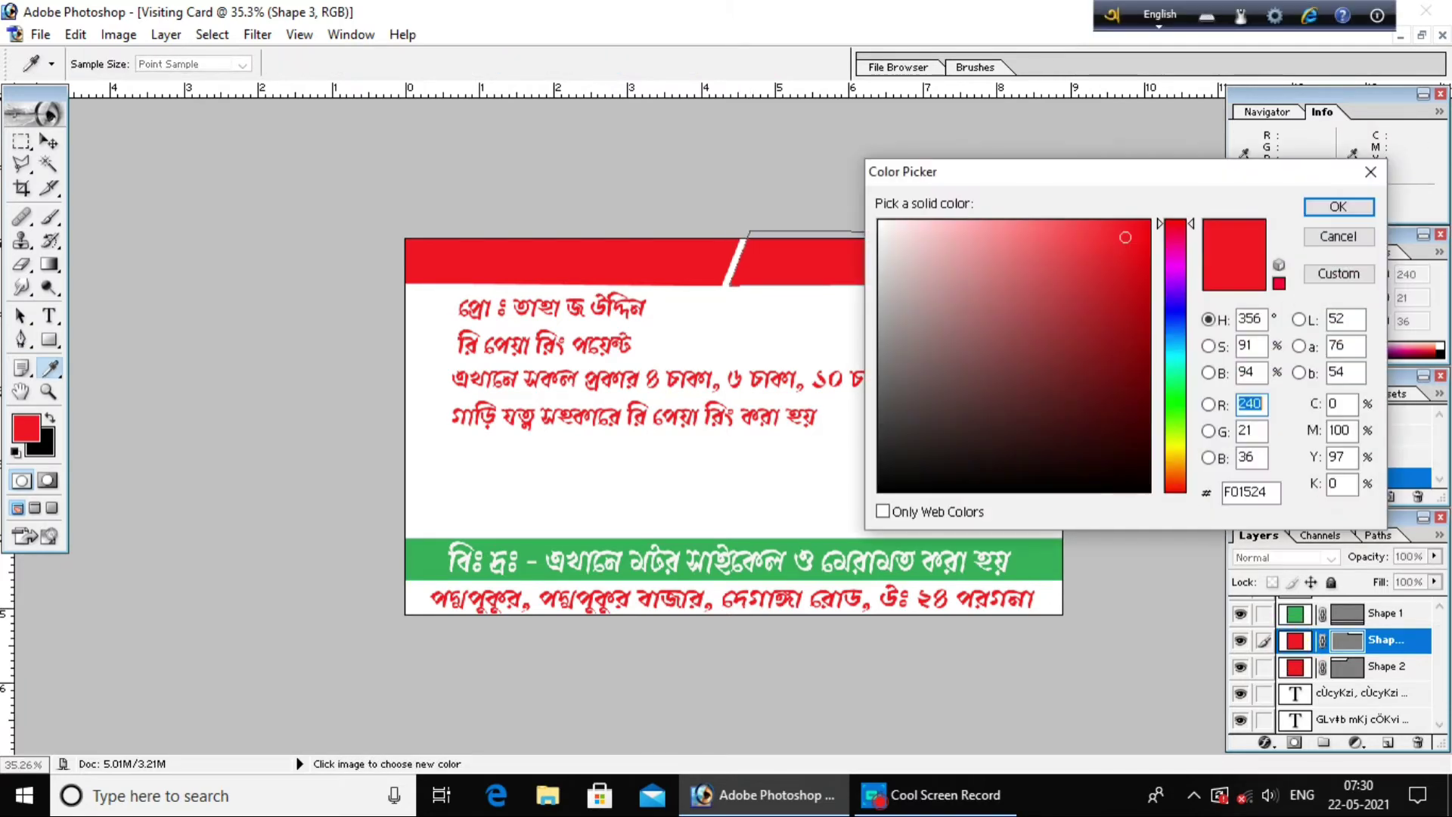
click(1026, 567)
click(1337, 207)
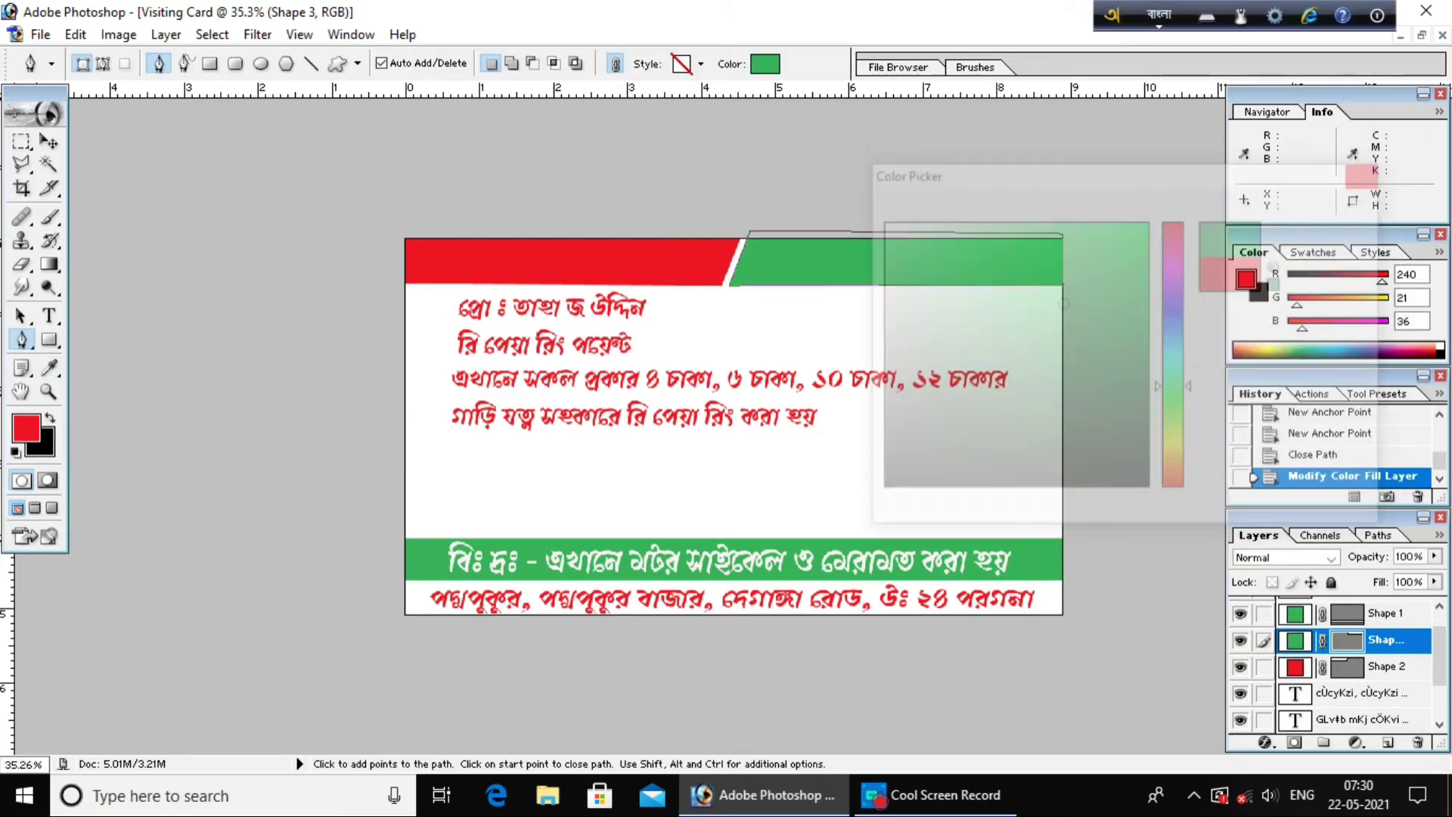
scroll(734, 424, up, 1)
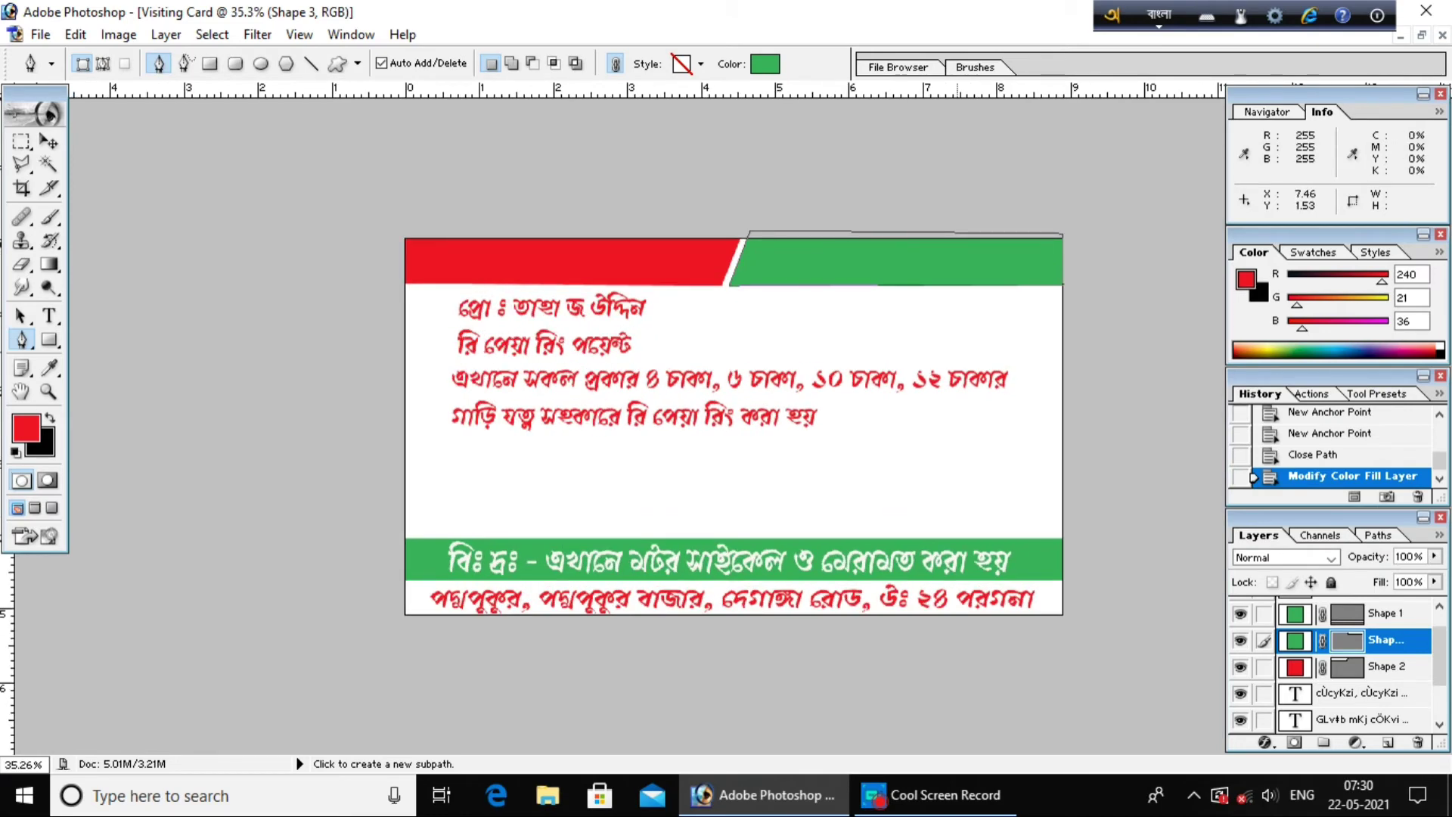
click(1083, 203)
key(ctrl+z)
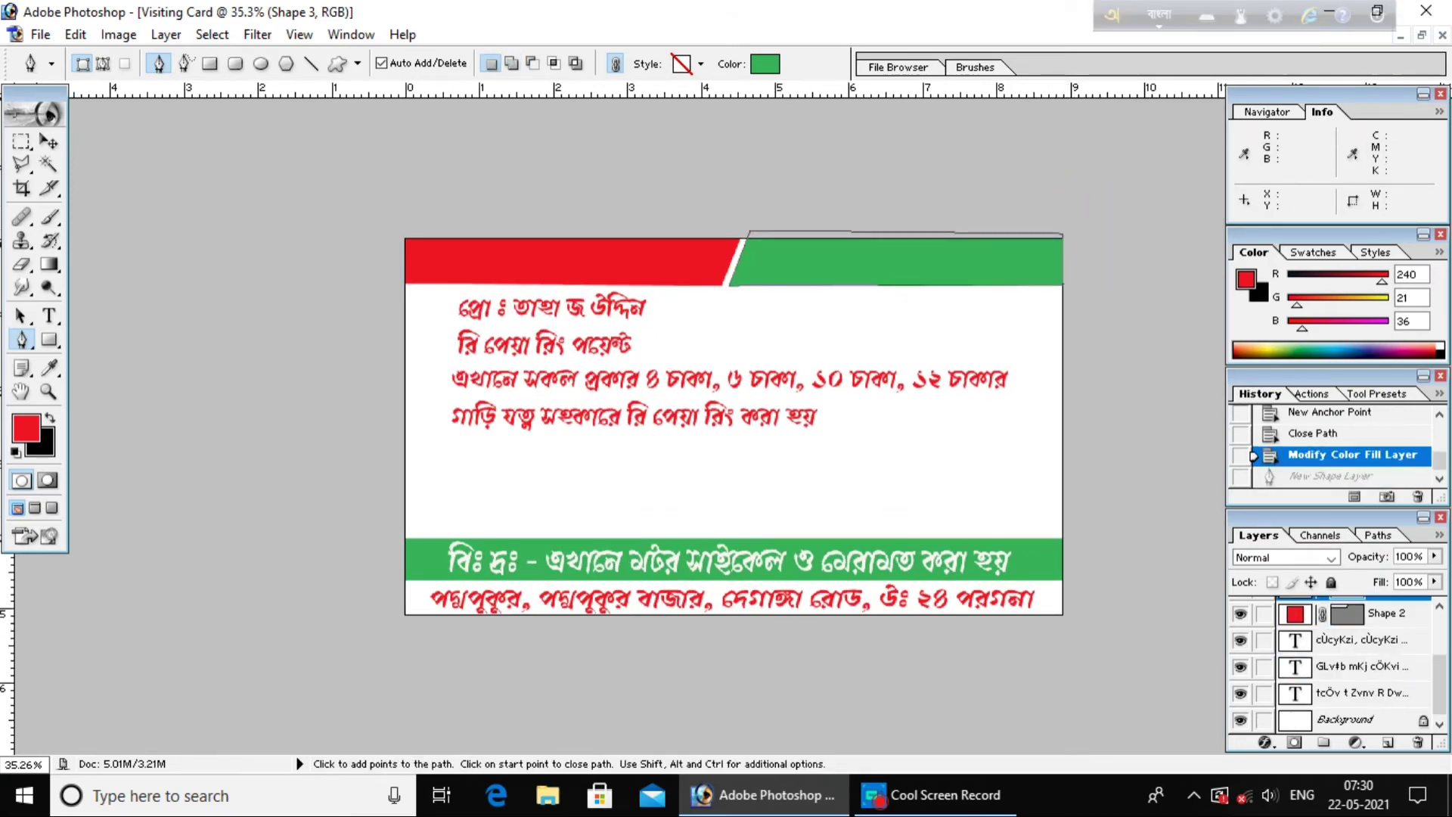
scroll(666, 404, up, 1)
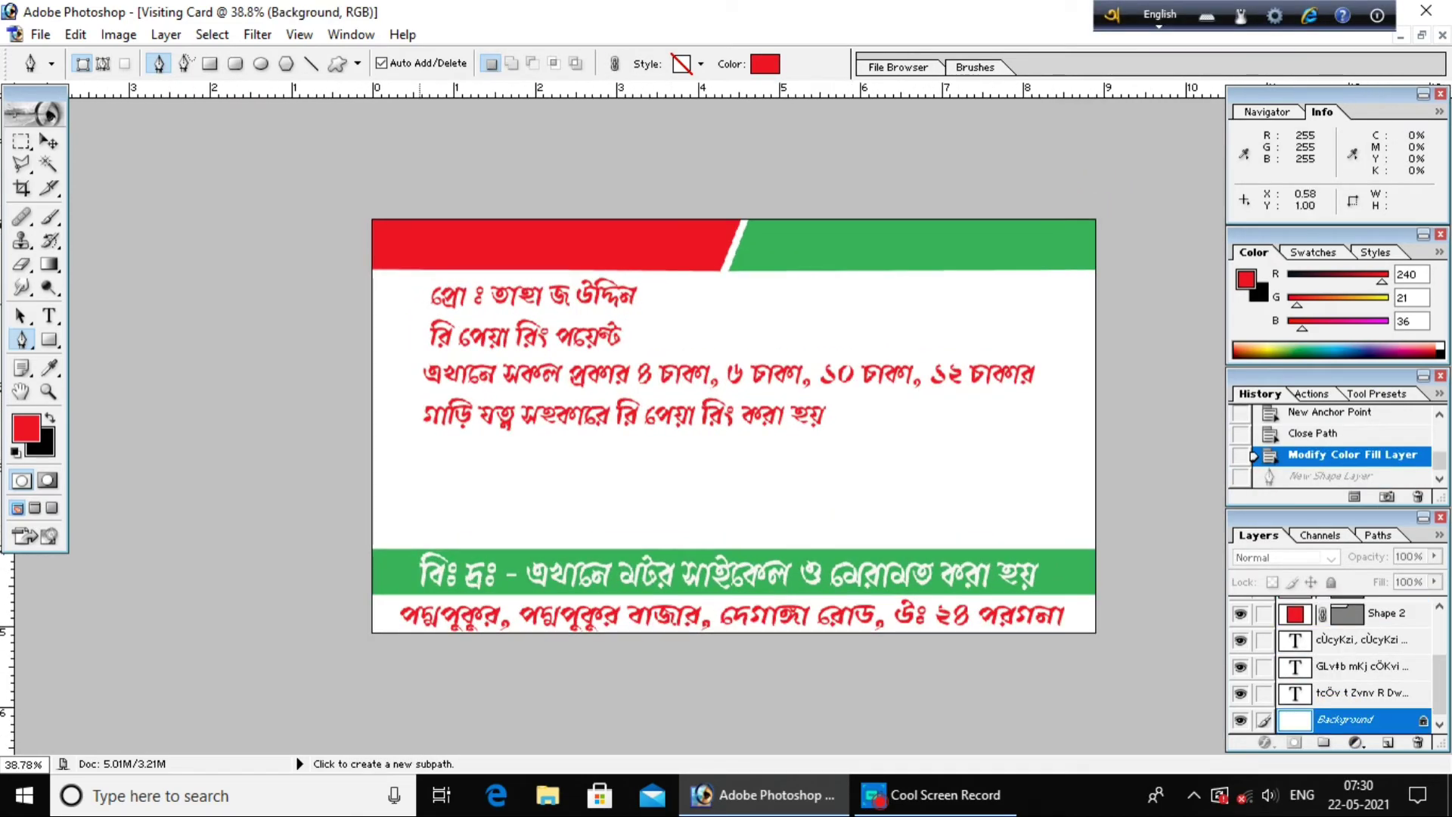
key(t)
click(556, 294)
key(F12)
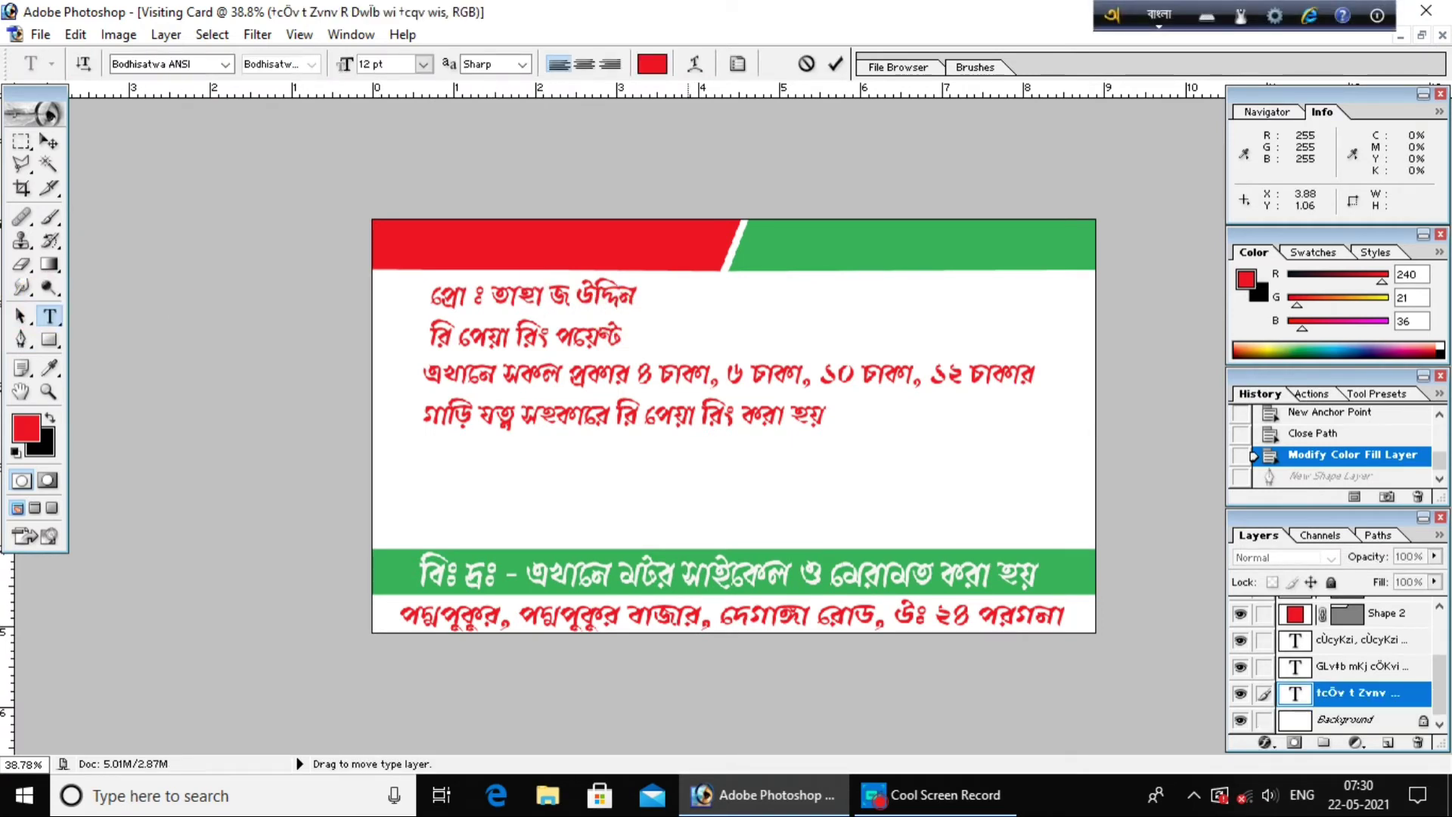
key(BackSpace)
drag(633, 295, 396, 282)
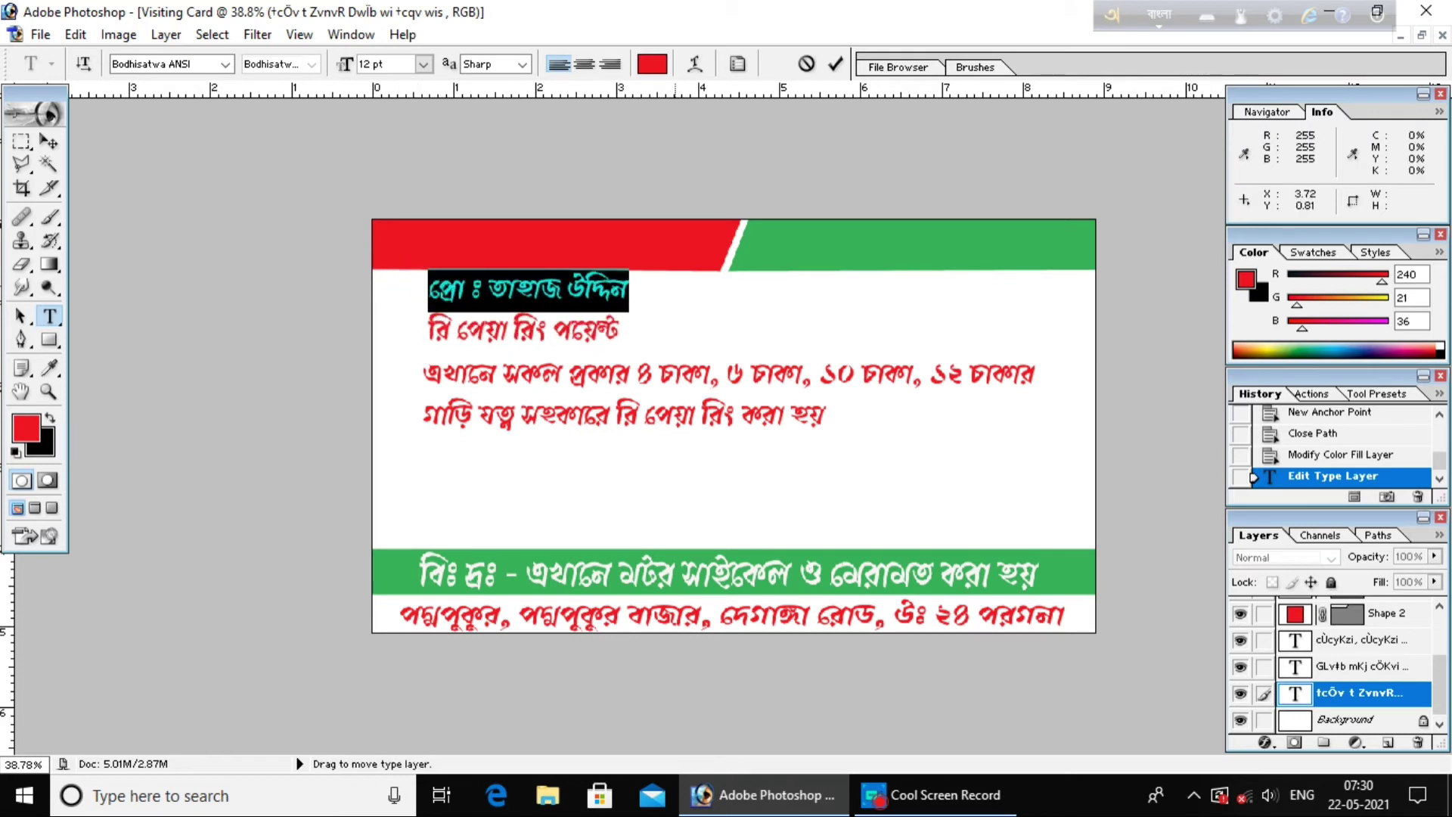
key(BackSpace)
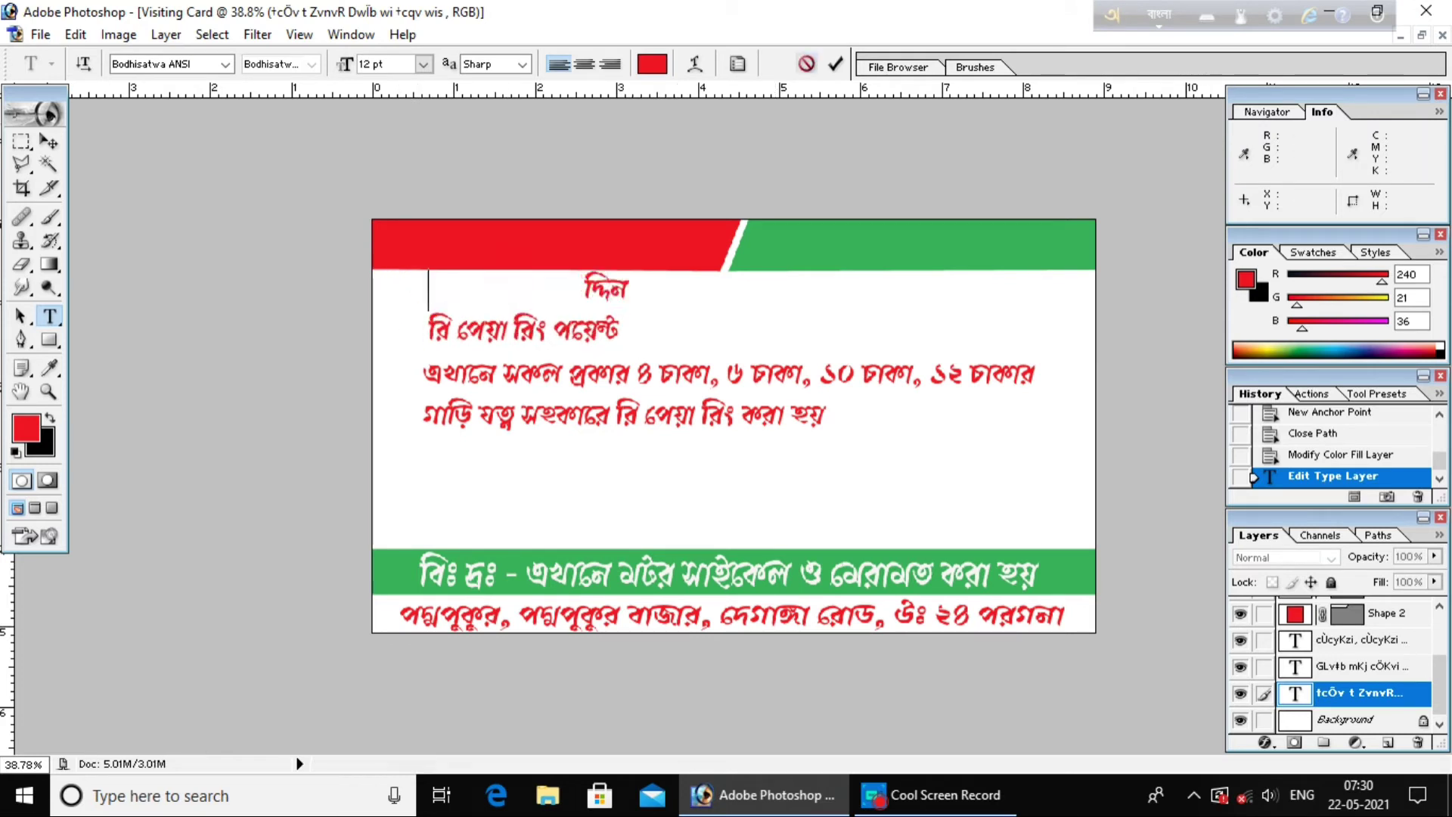
key(ctrl+z)
click(421, 285)
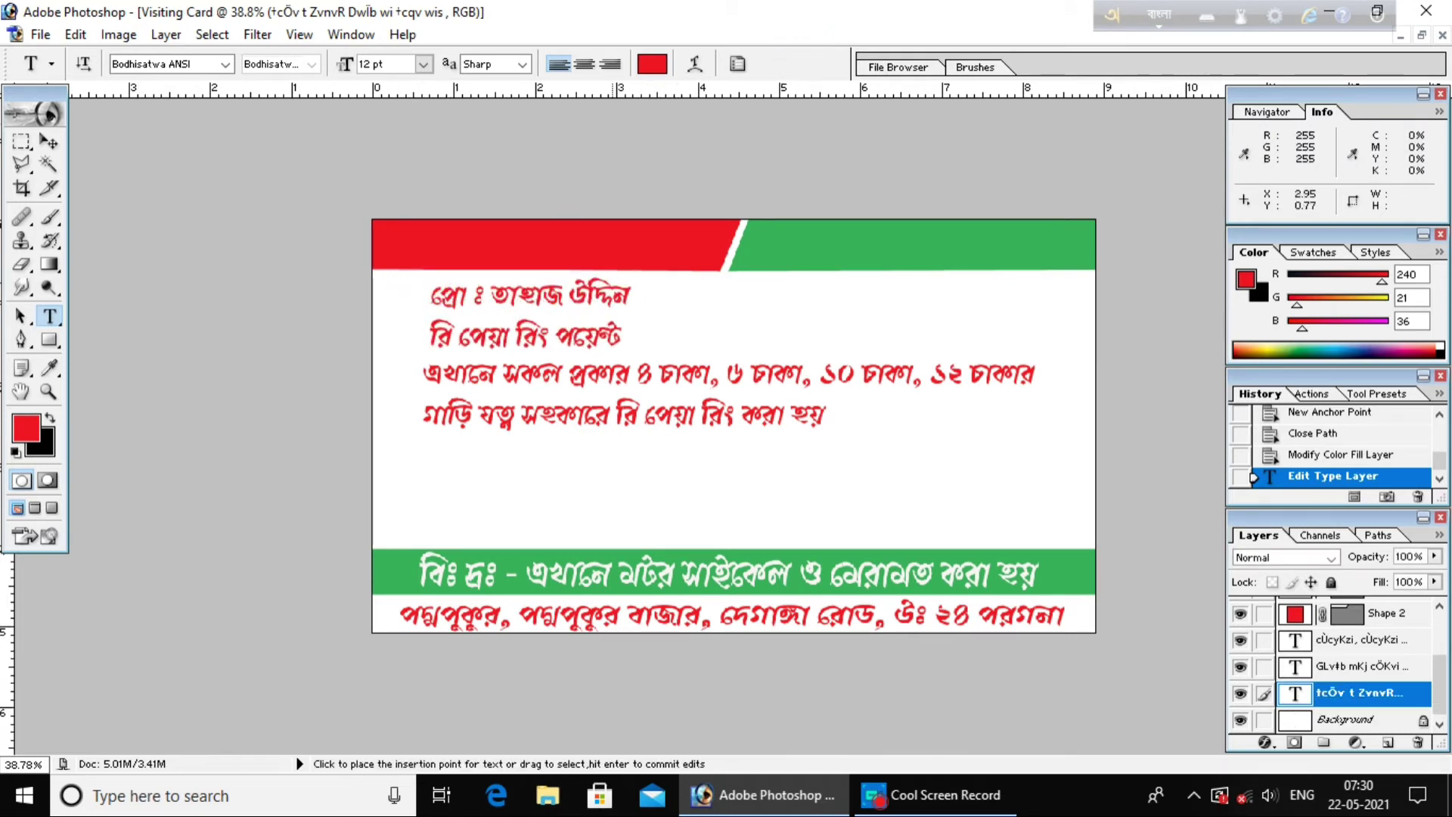
drag(613, 287, 423, 303)
key(BackSpace)
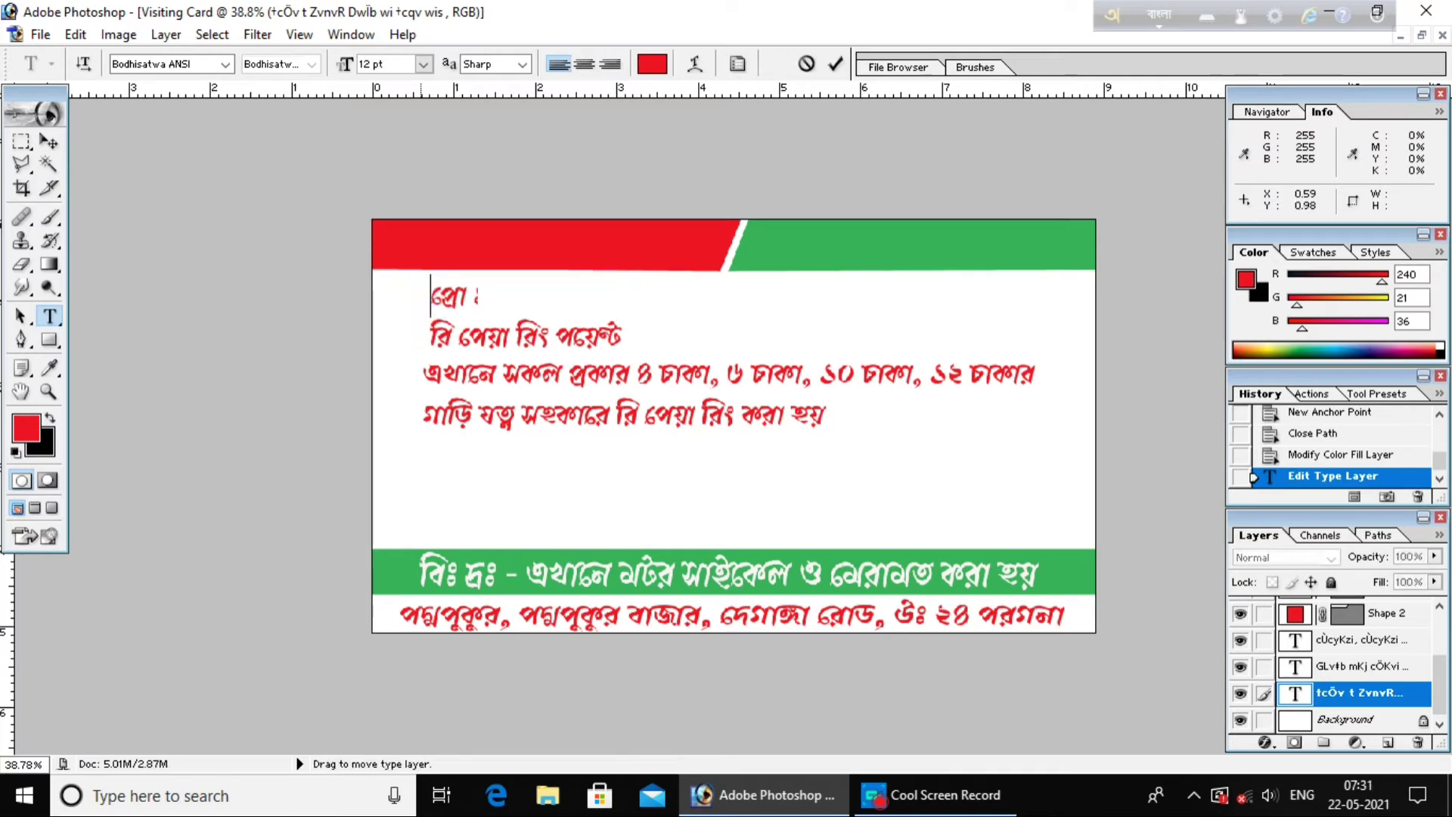
key(BackSpace)
key(BackSpace)
key(BackSpace)
key(ctrl+Return)
Place the heading in the red band as white text, layered above the coloured bands.
click(608, 242)
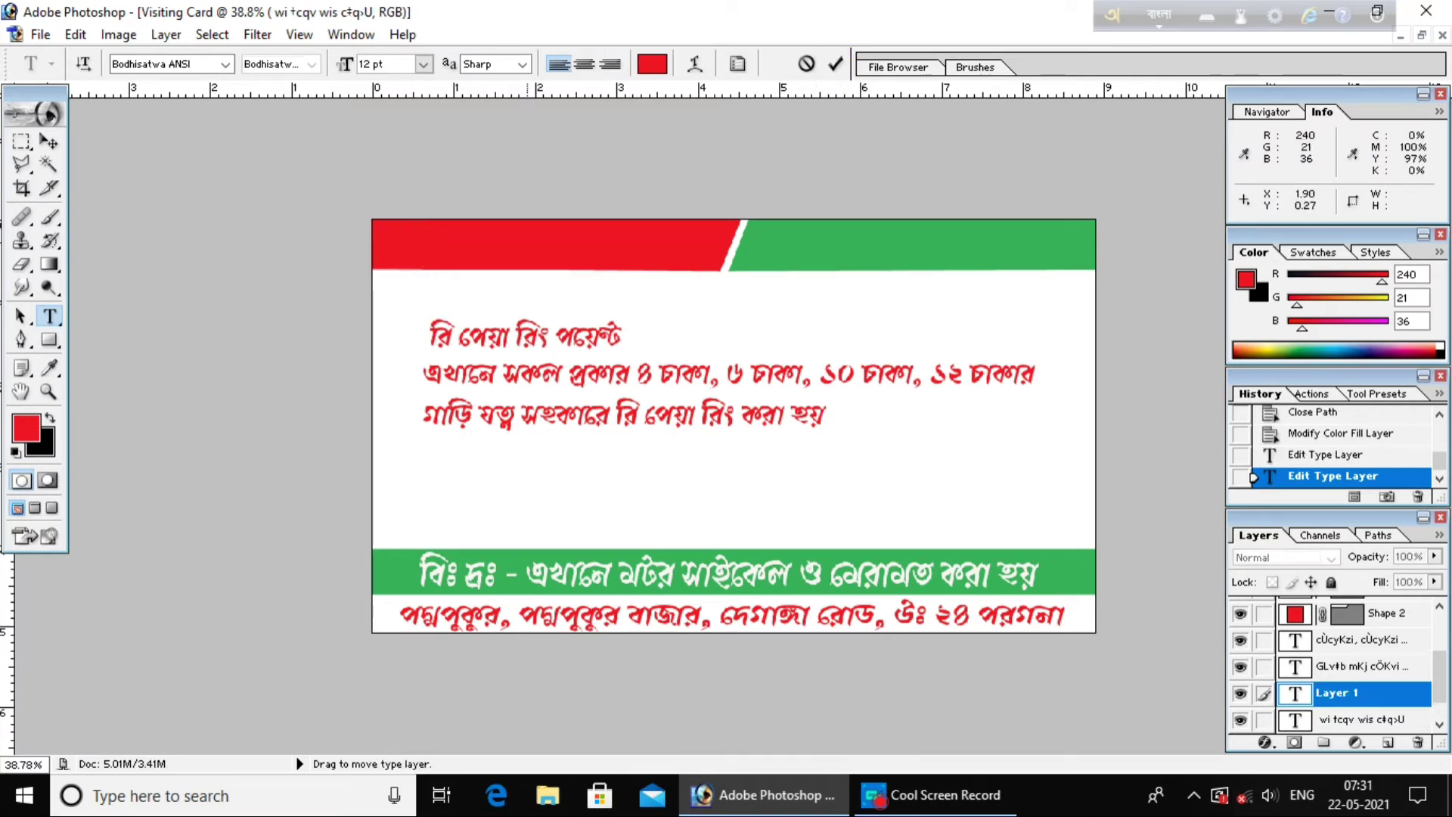
drag(609, 242, 363, 243)
click(652, 63)
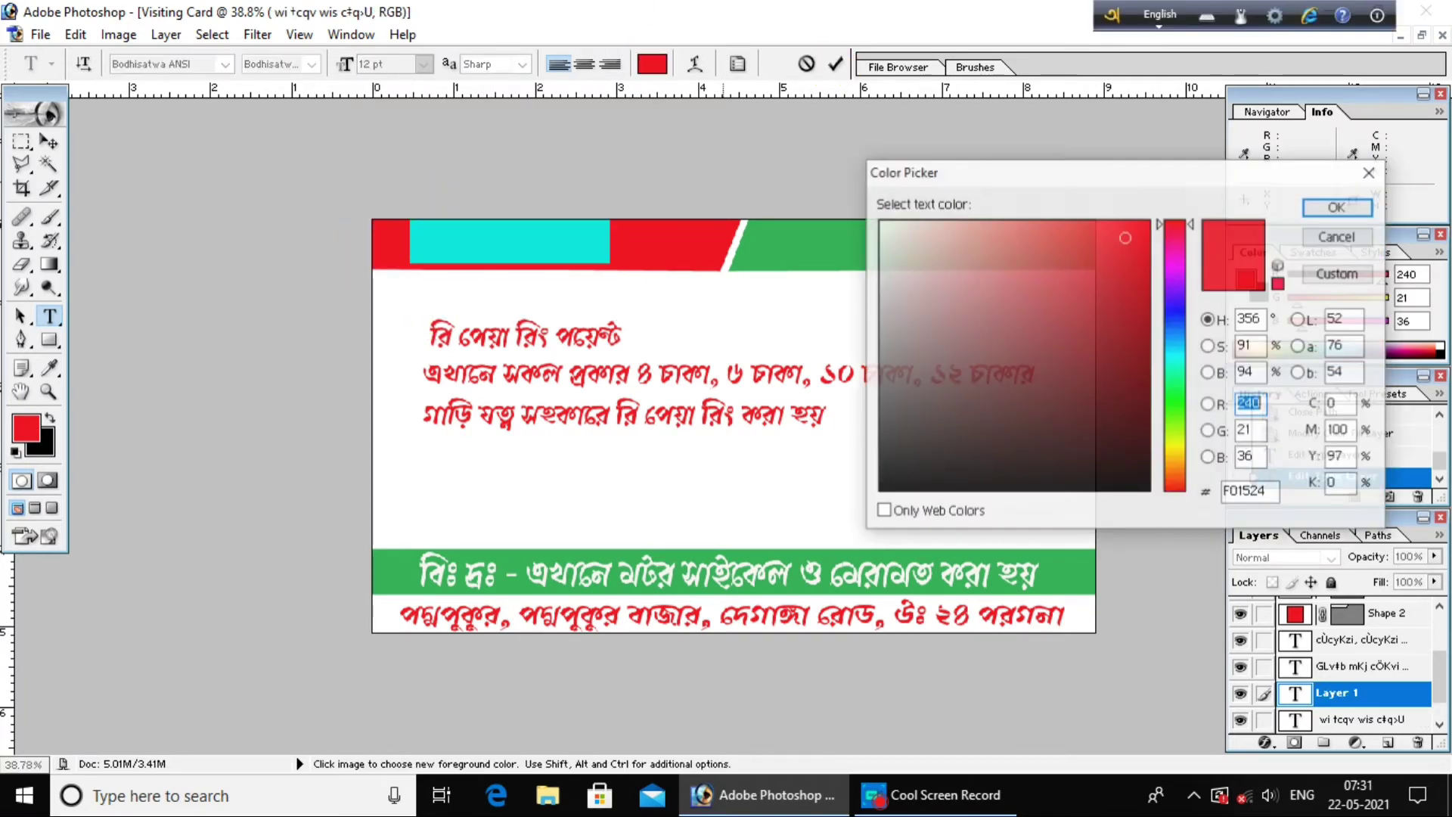
click(884, 228)
key(Return)
key(ctrl+Return)
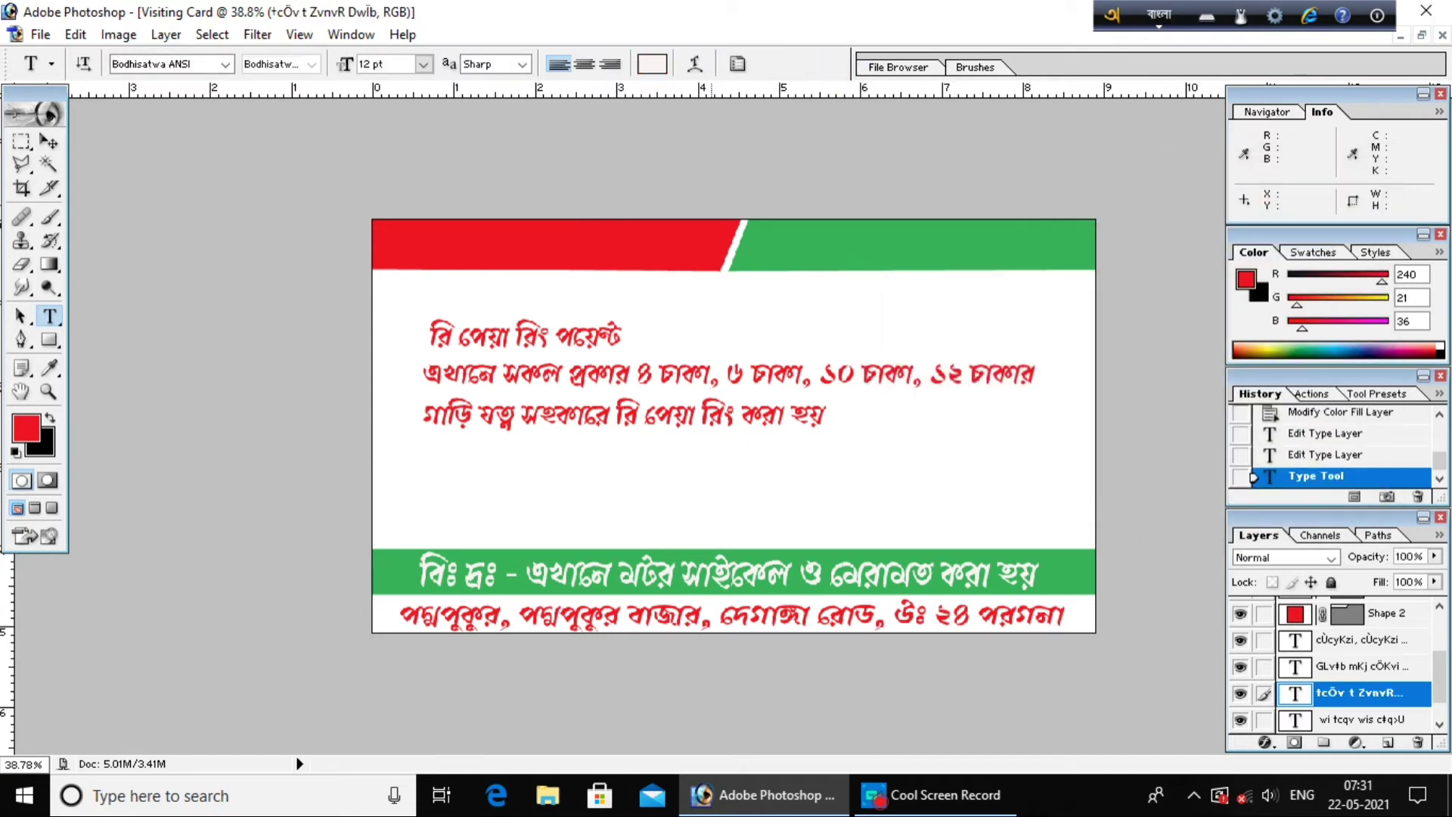
drag(1354, 693, 1353, 602)
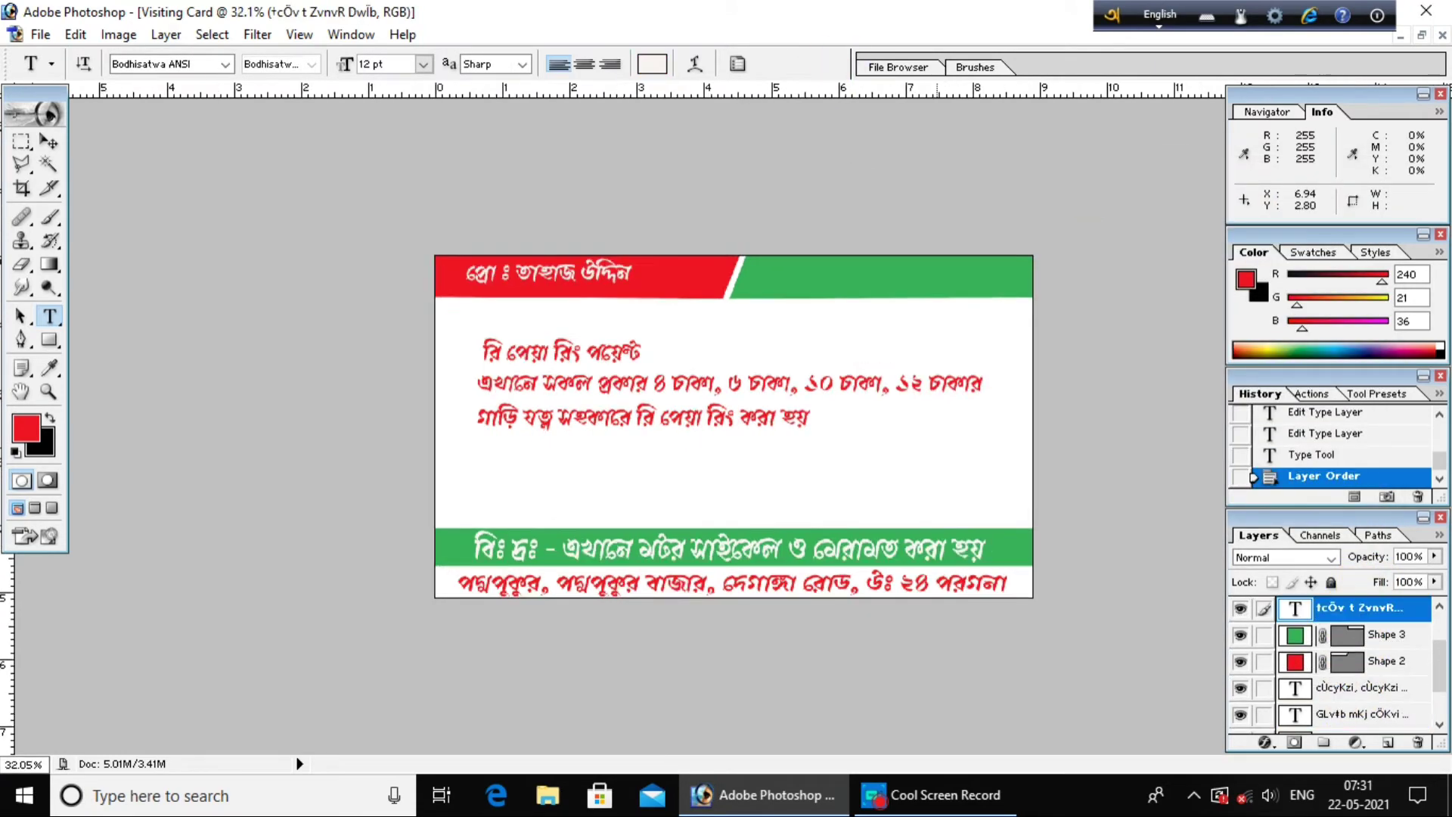
click(759, 250)
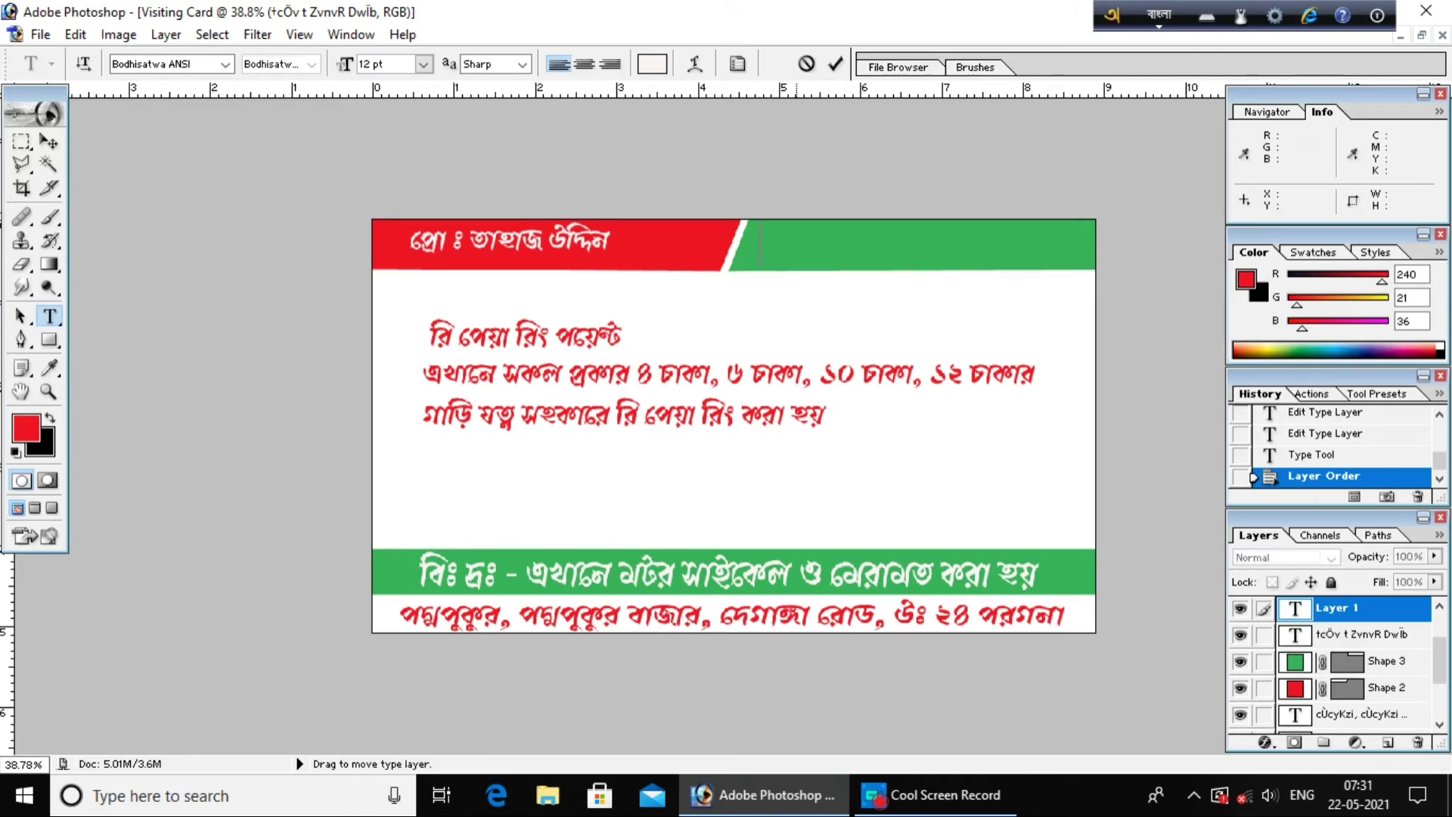
Type the Bengali contact label 'jogajog' with the shop's phone number in the green bar, then zoom out.
text(mo)
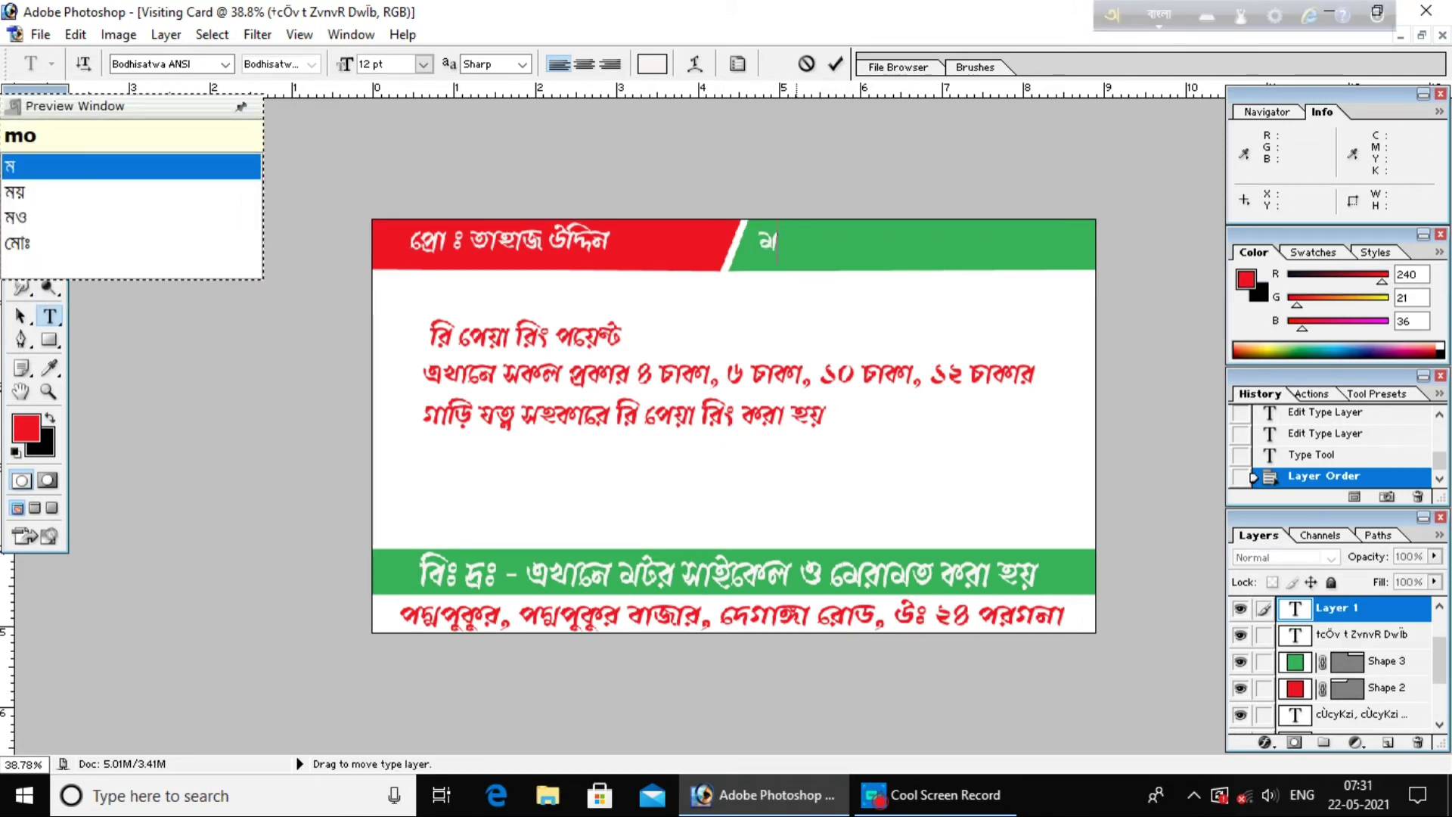
text(ba)
key(BackSpace)
key(BackSpace)
key(BackSpace)
key(BackSpace)
text(m)
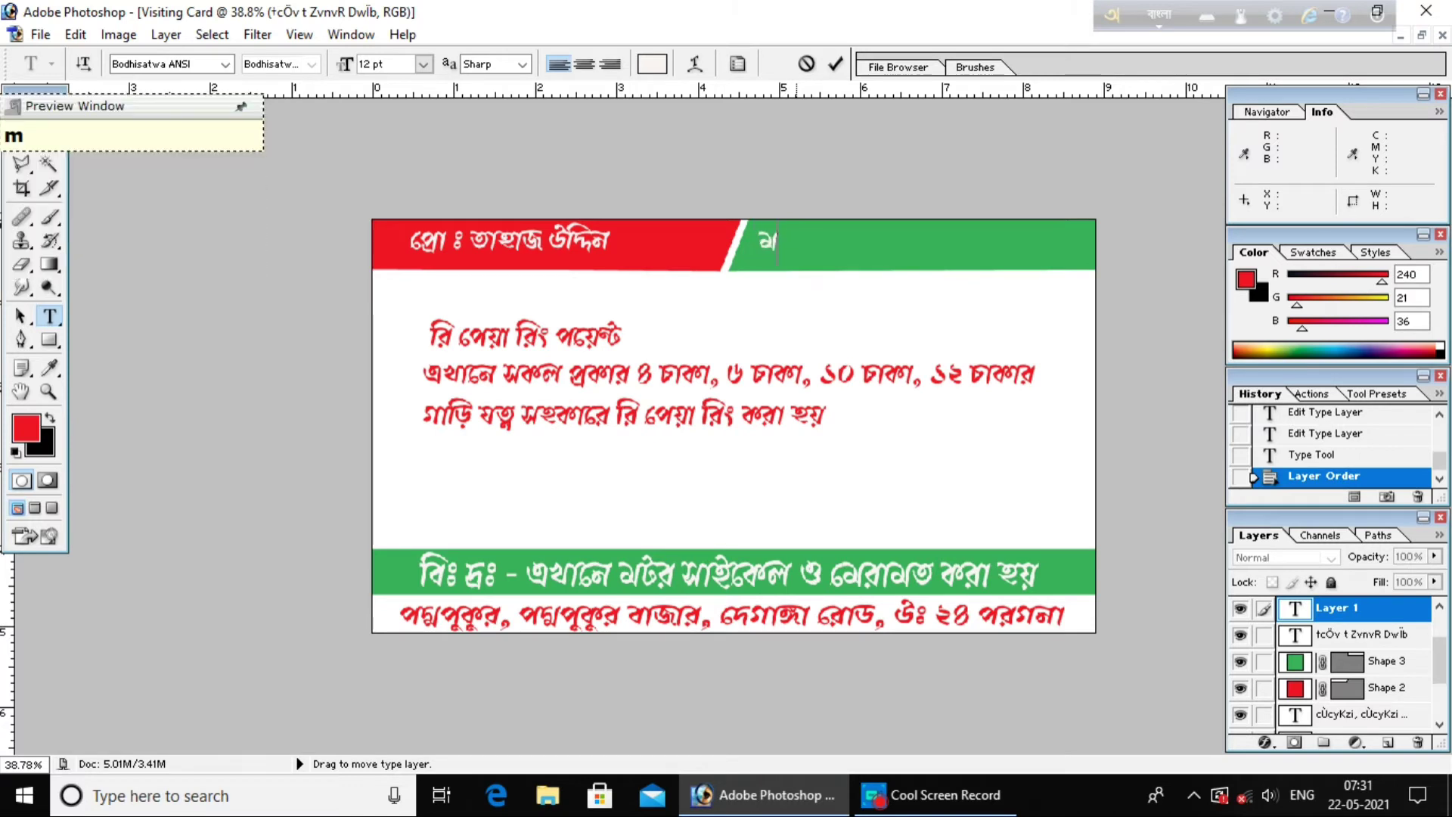
text(ob)
key(BackSpace)
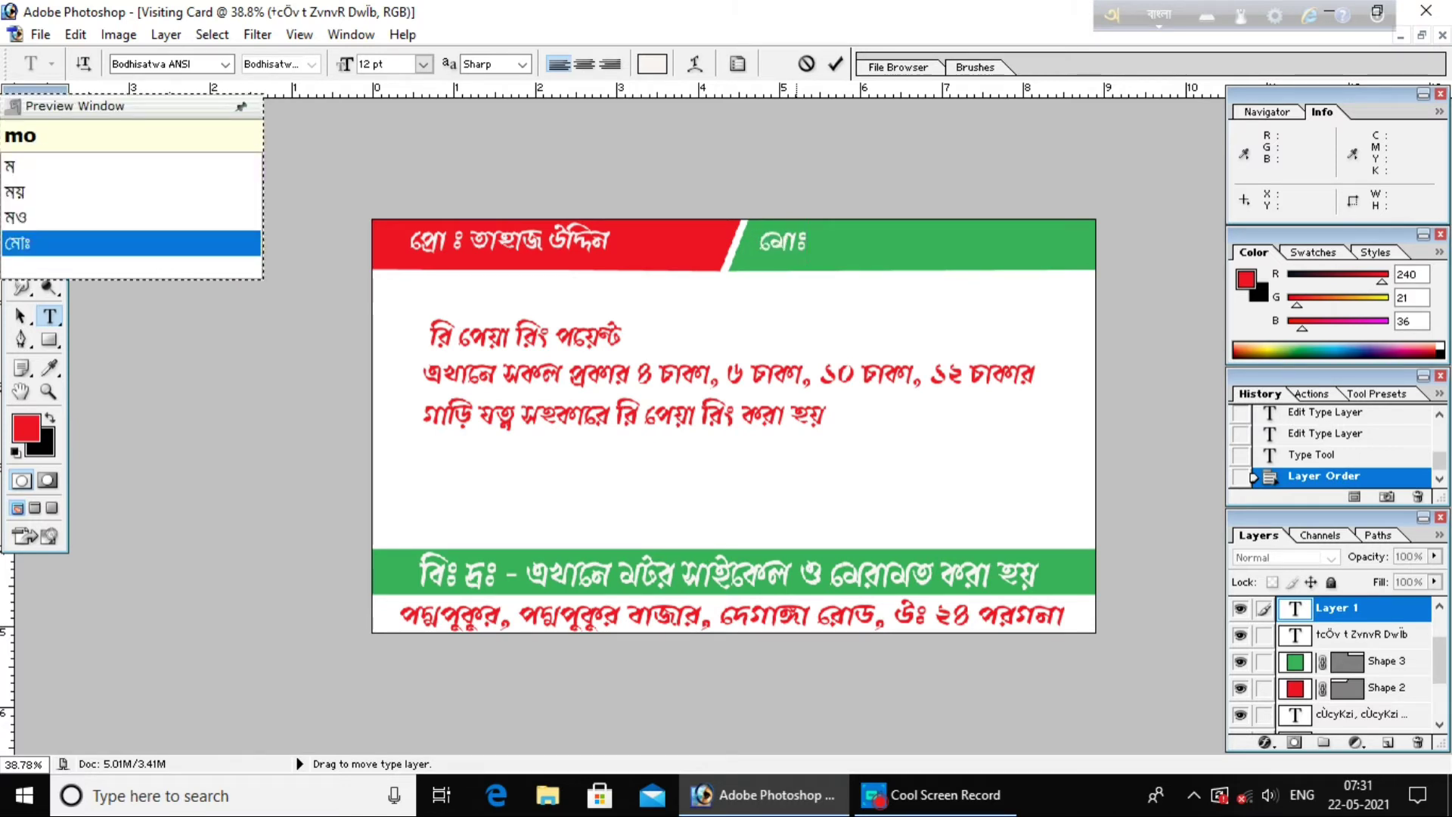
key(BackSpace)
key(BackSpace)
text(jo)
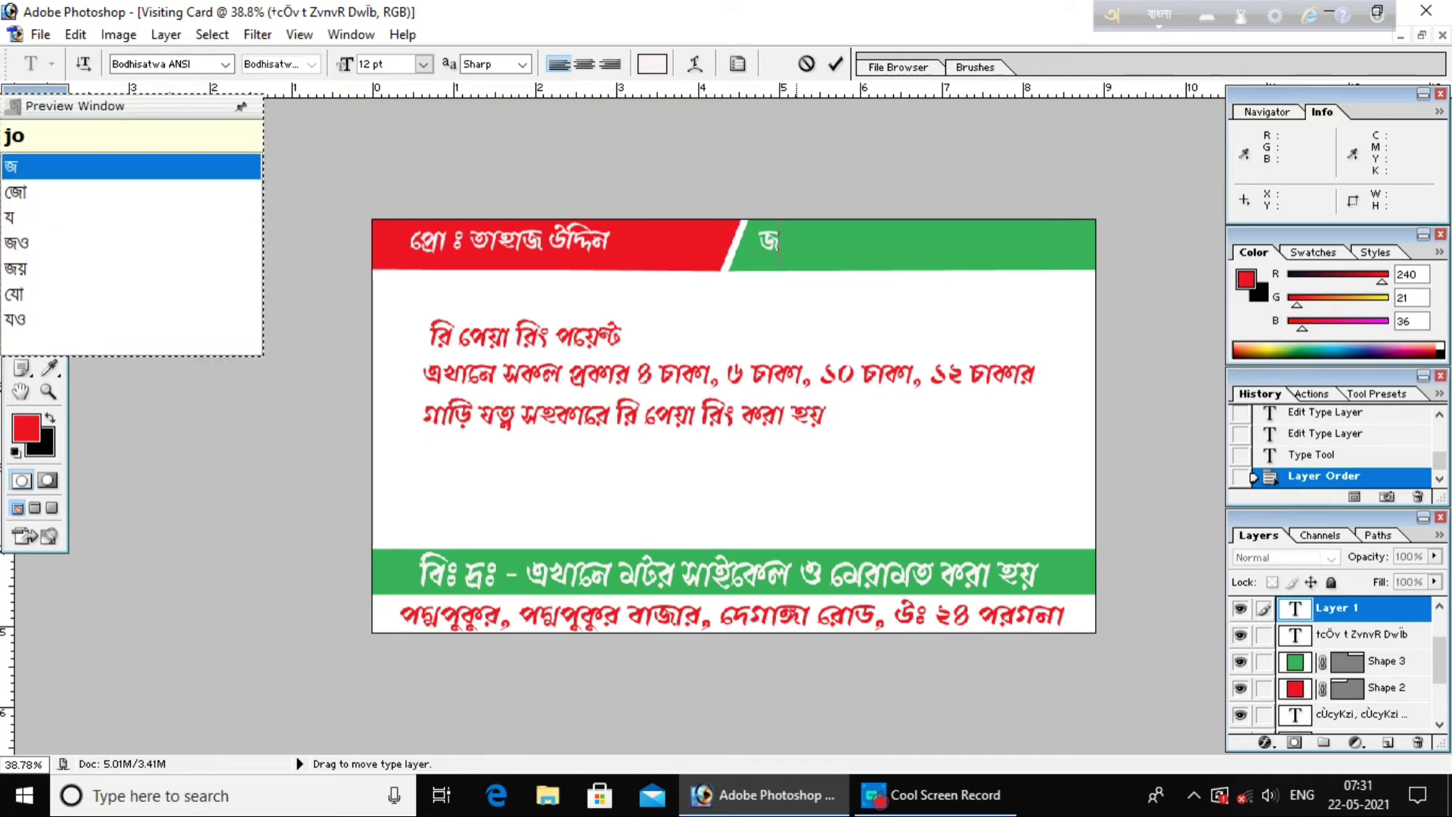
text(gajo)
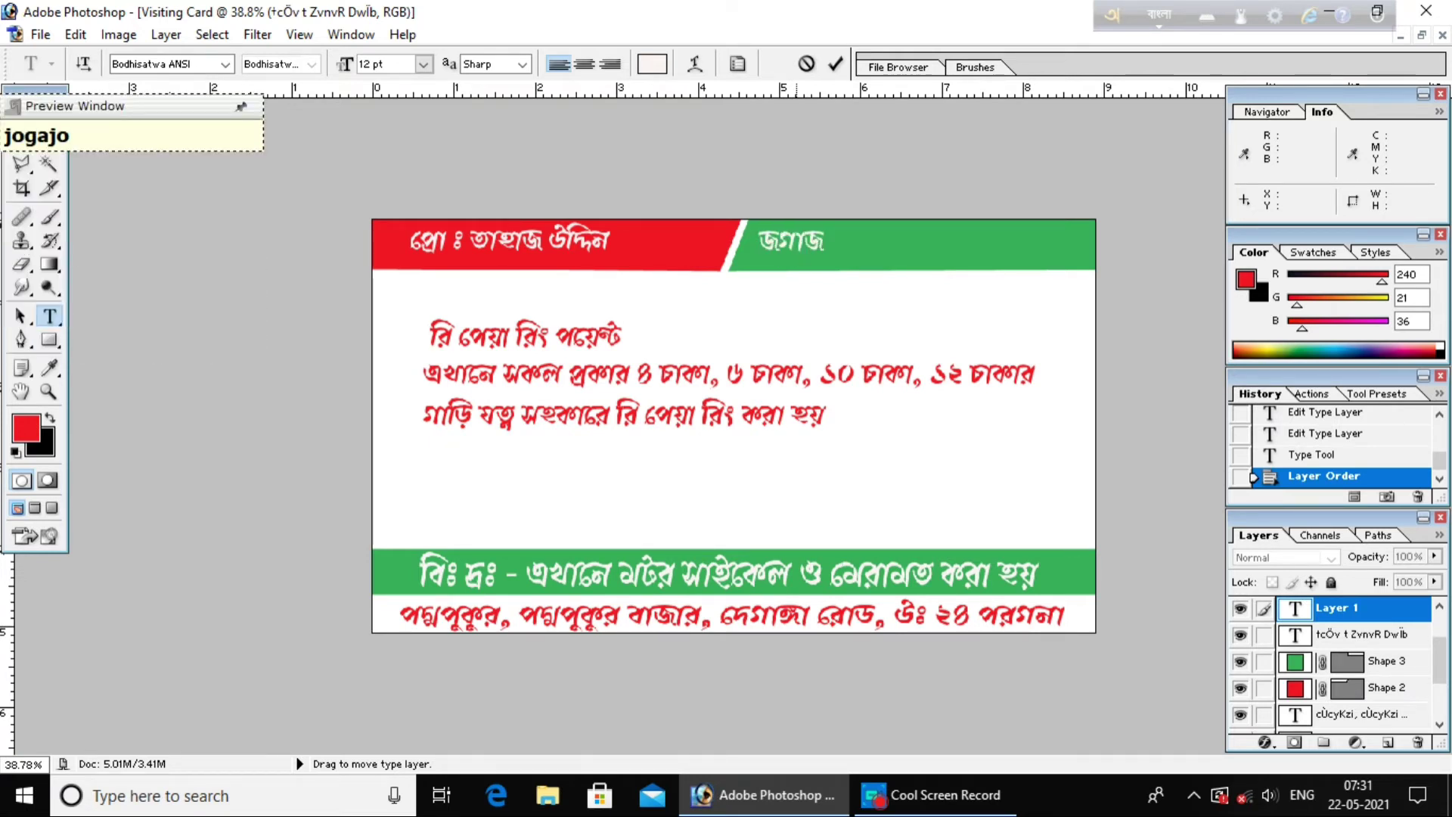
text(g : )
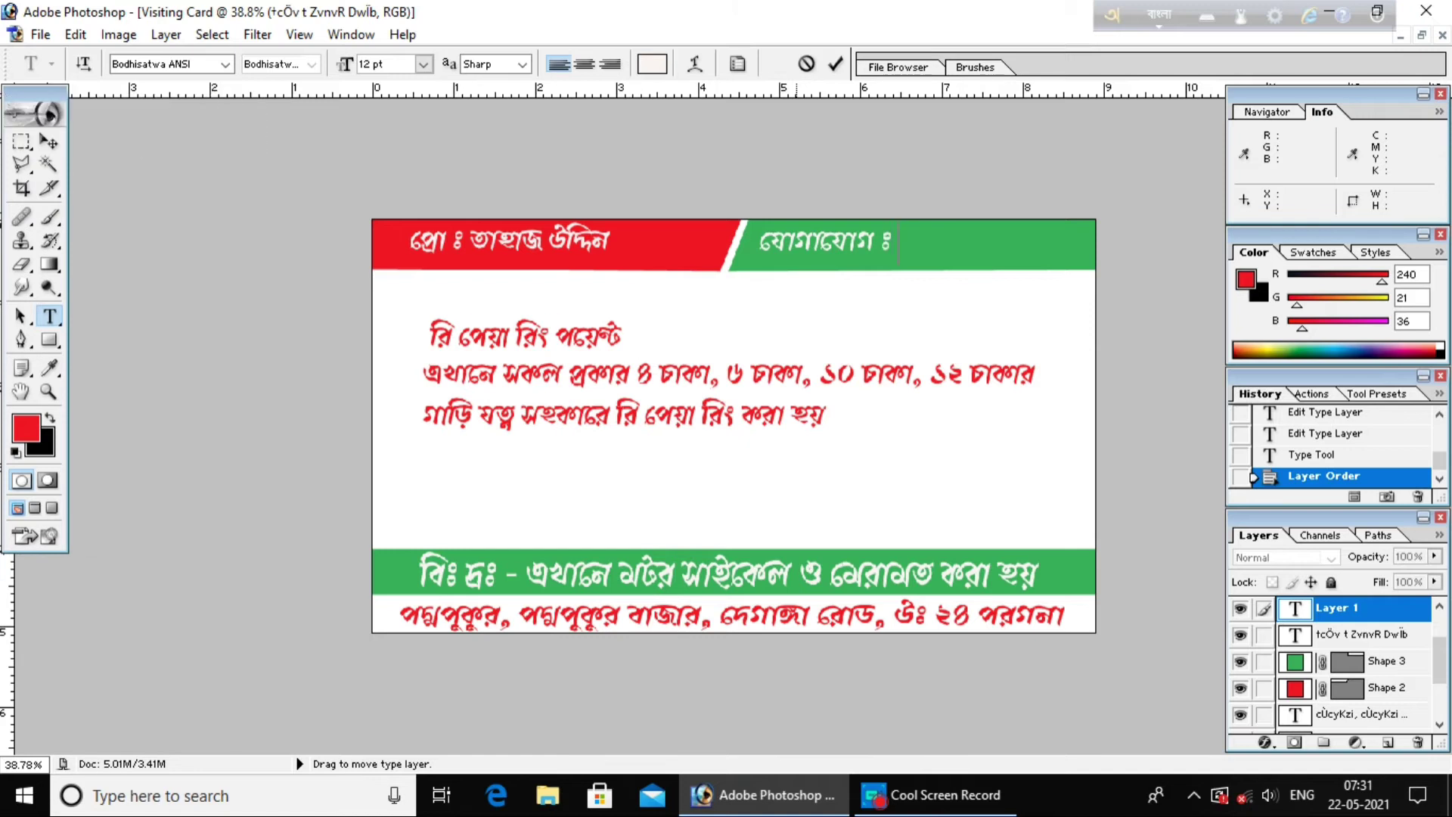
text(7)
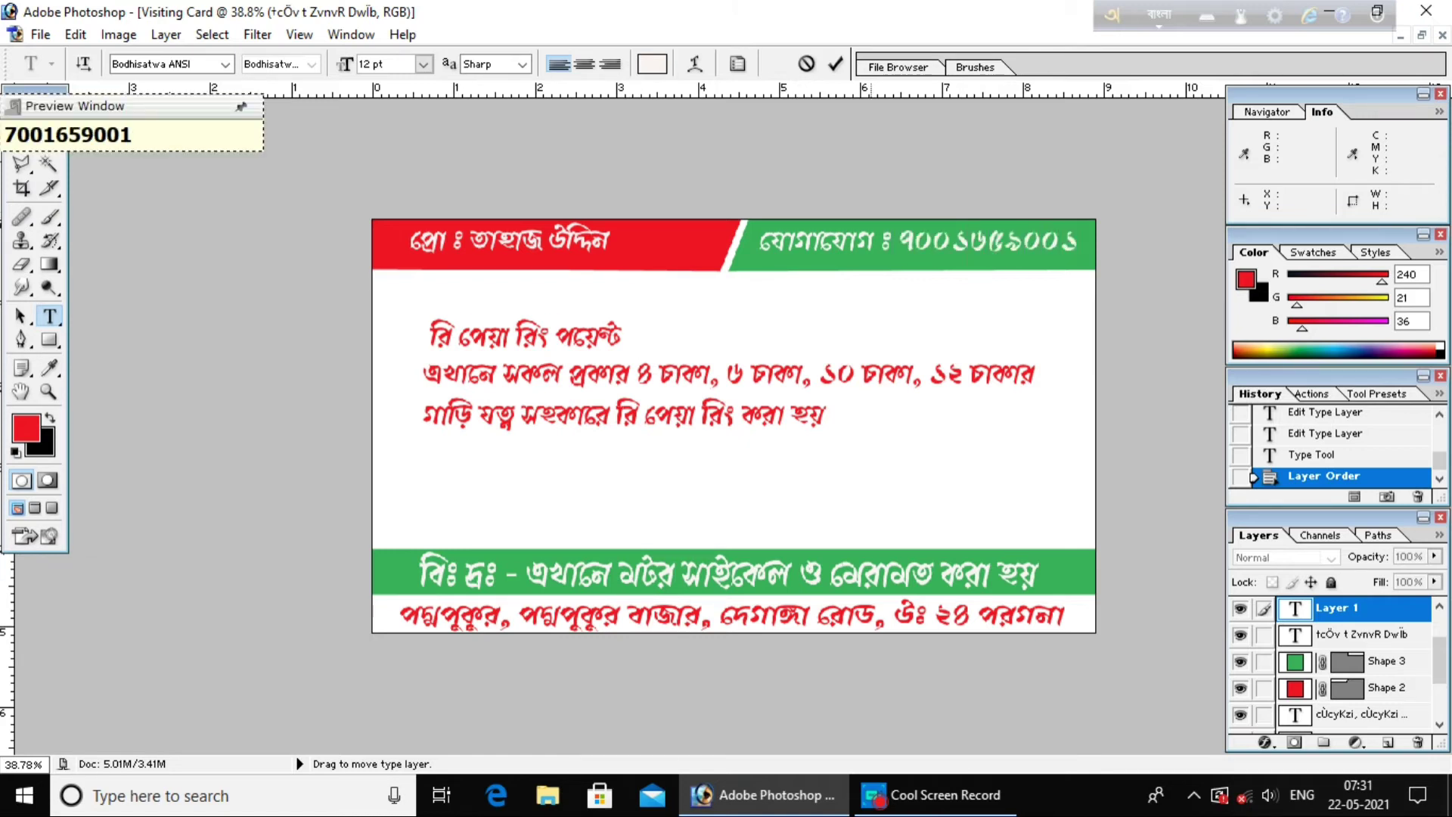
click(835, 64)
key(ctrl+0)
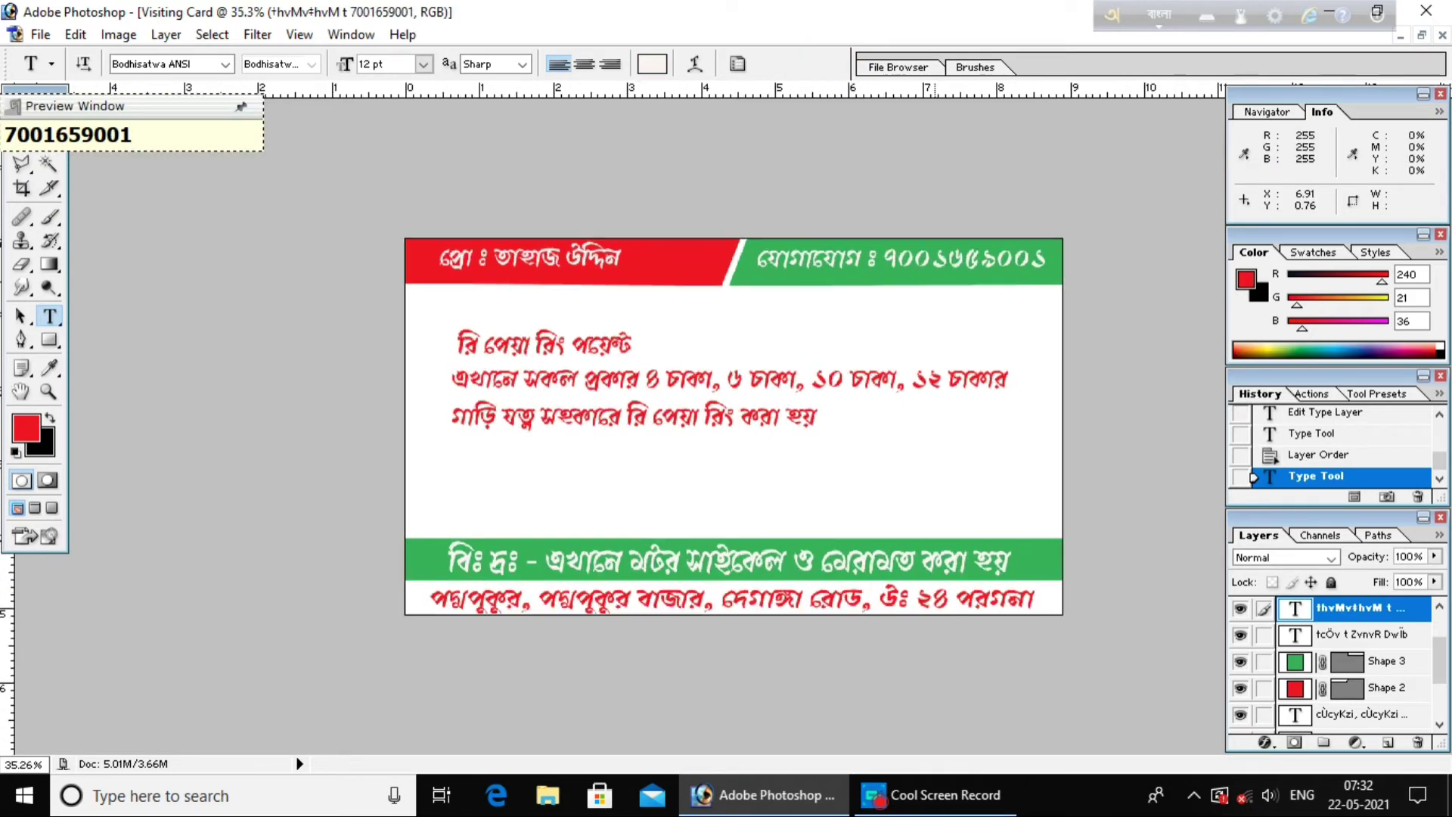
key(ctrl+0)
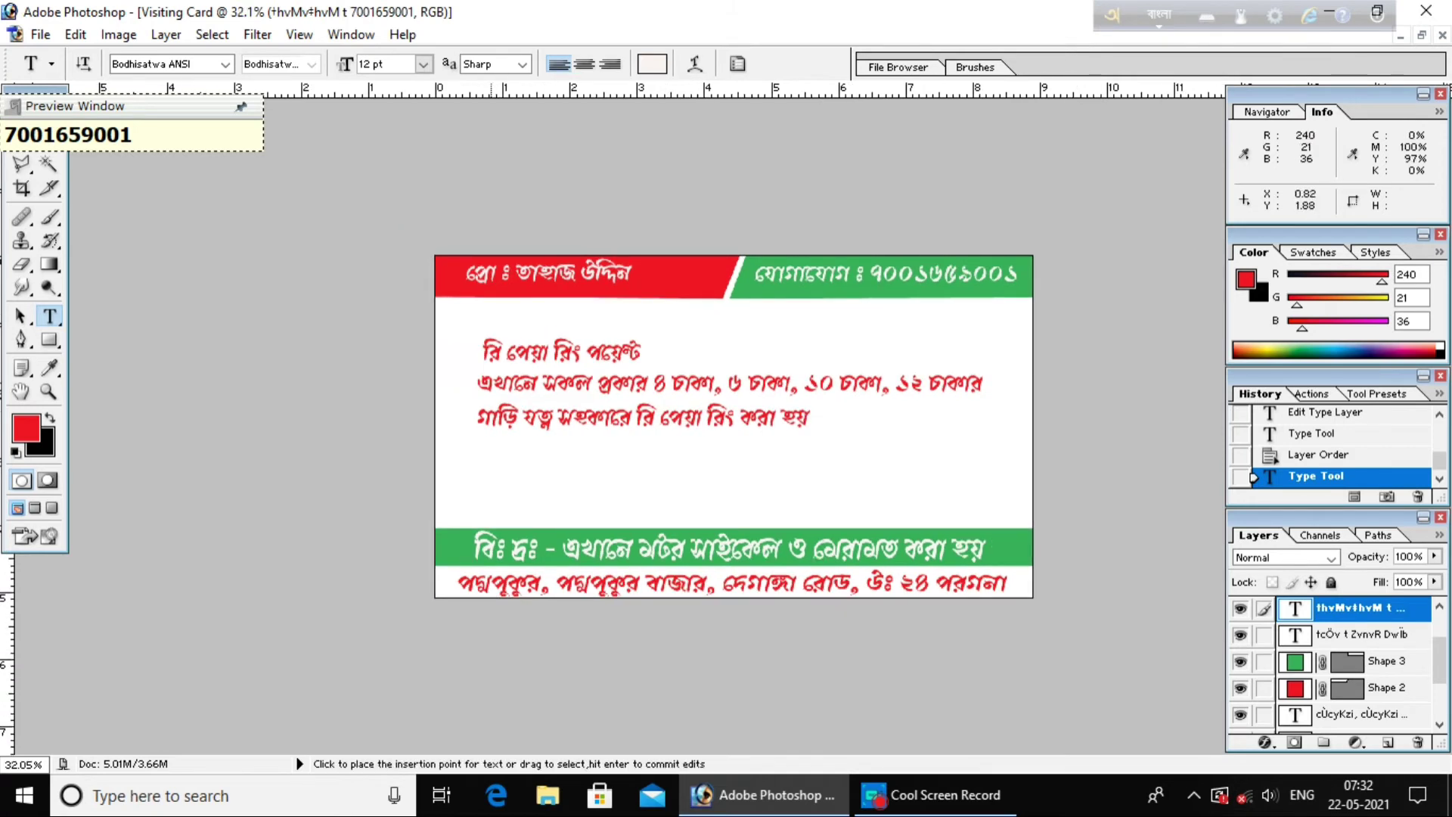
click(502, 342)
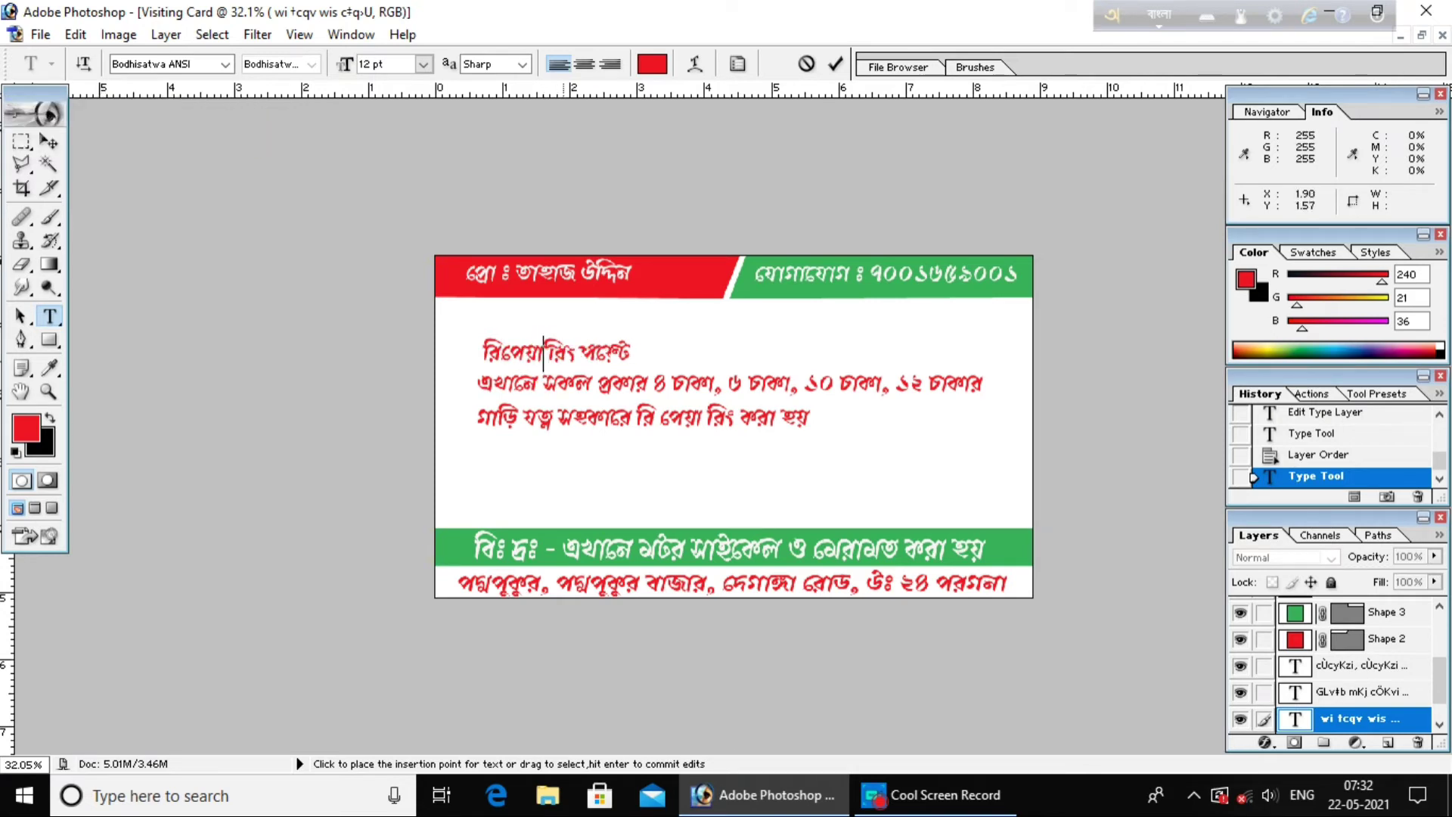
Remove the stray spaces so the heading reads রিপেয়ারিং পয়েন্ট.
key(Delete)
key(ctrl+Return)
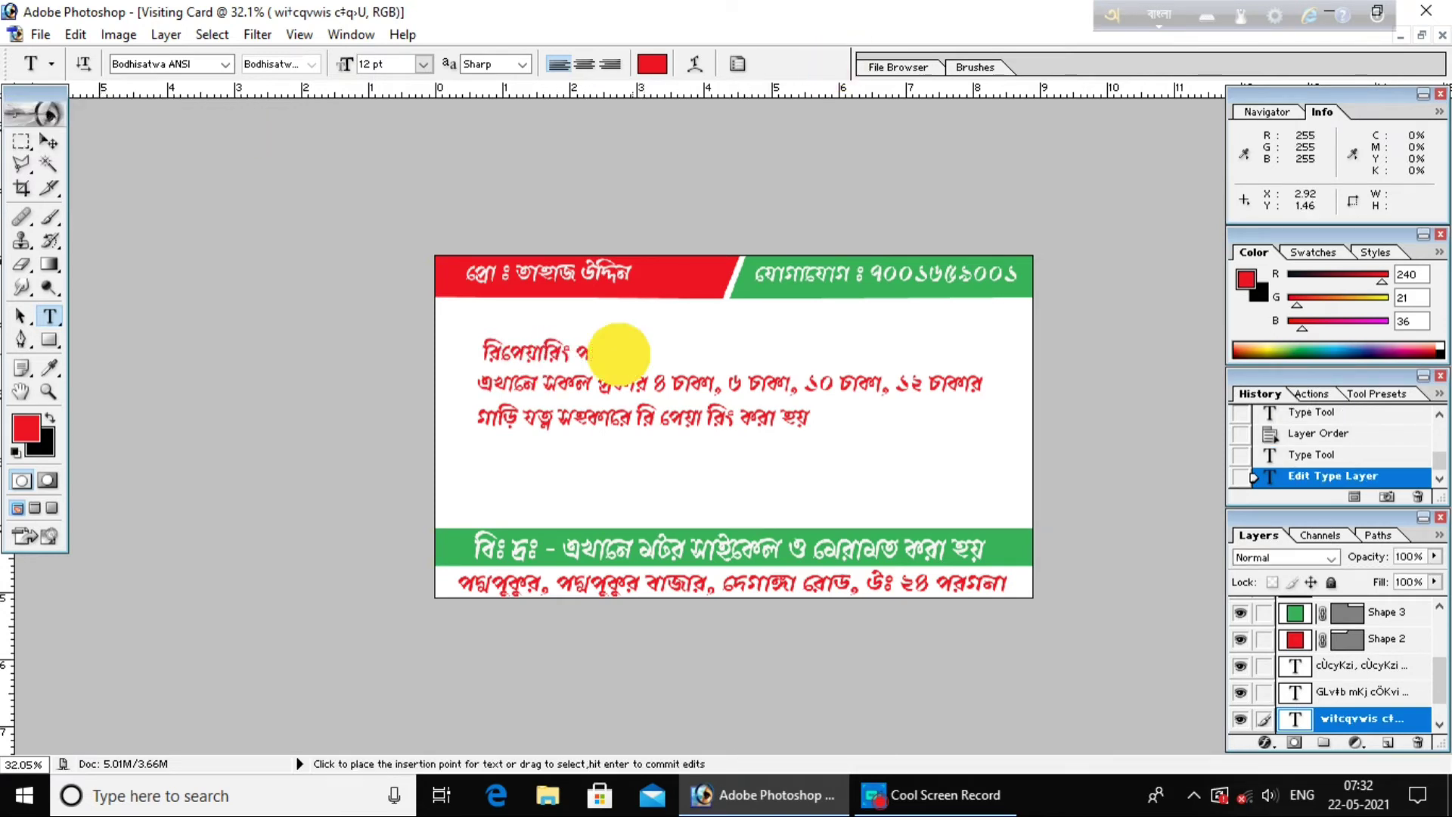
triple_click(615, 347)
key(BackSpace)
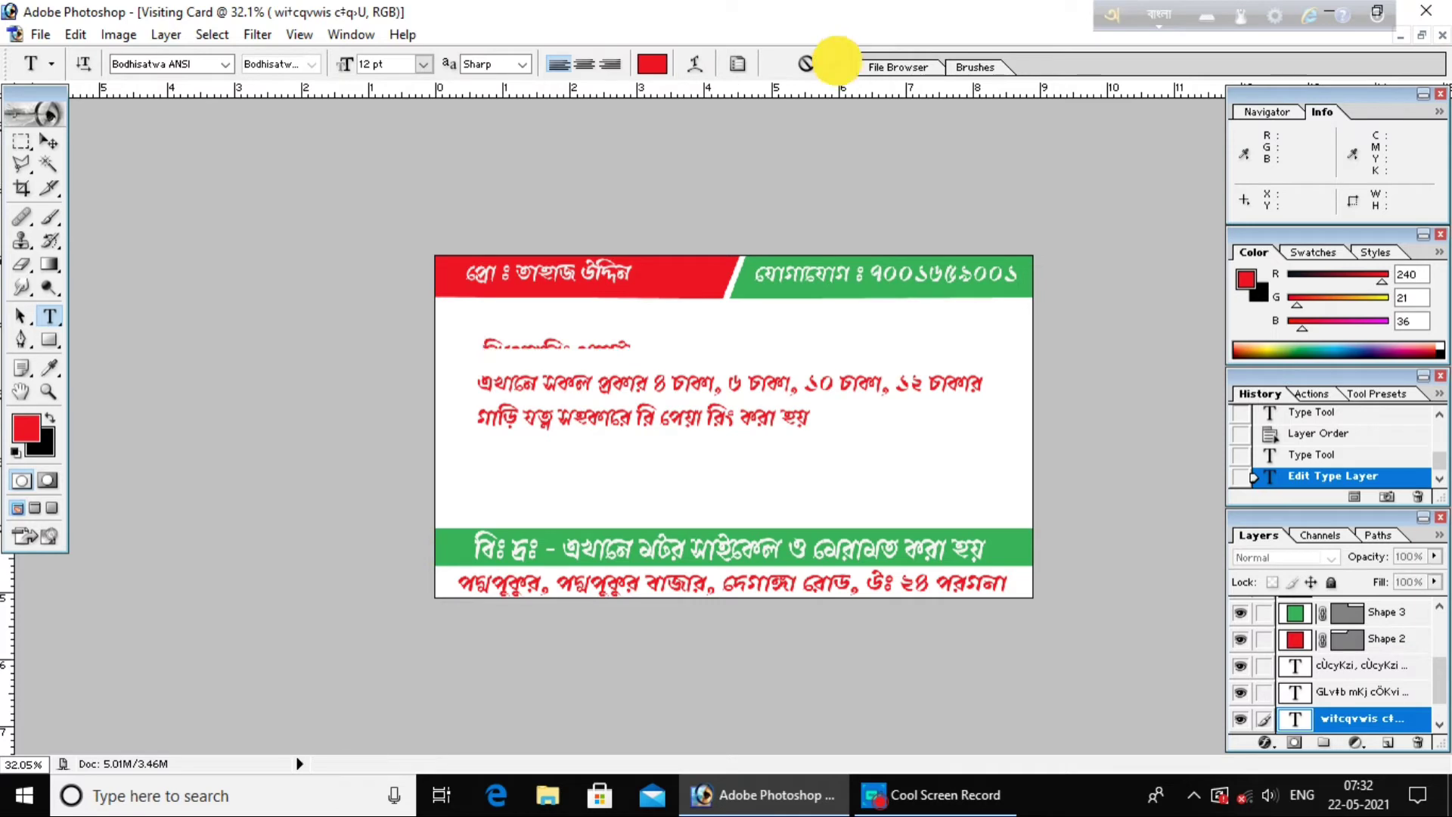
click(835, 62)
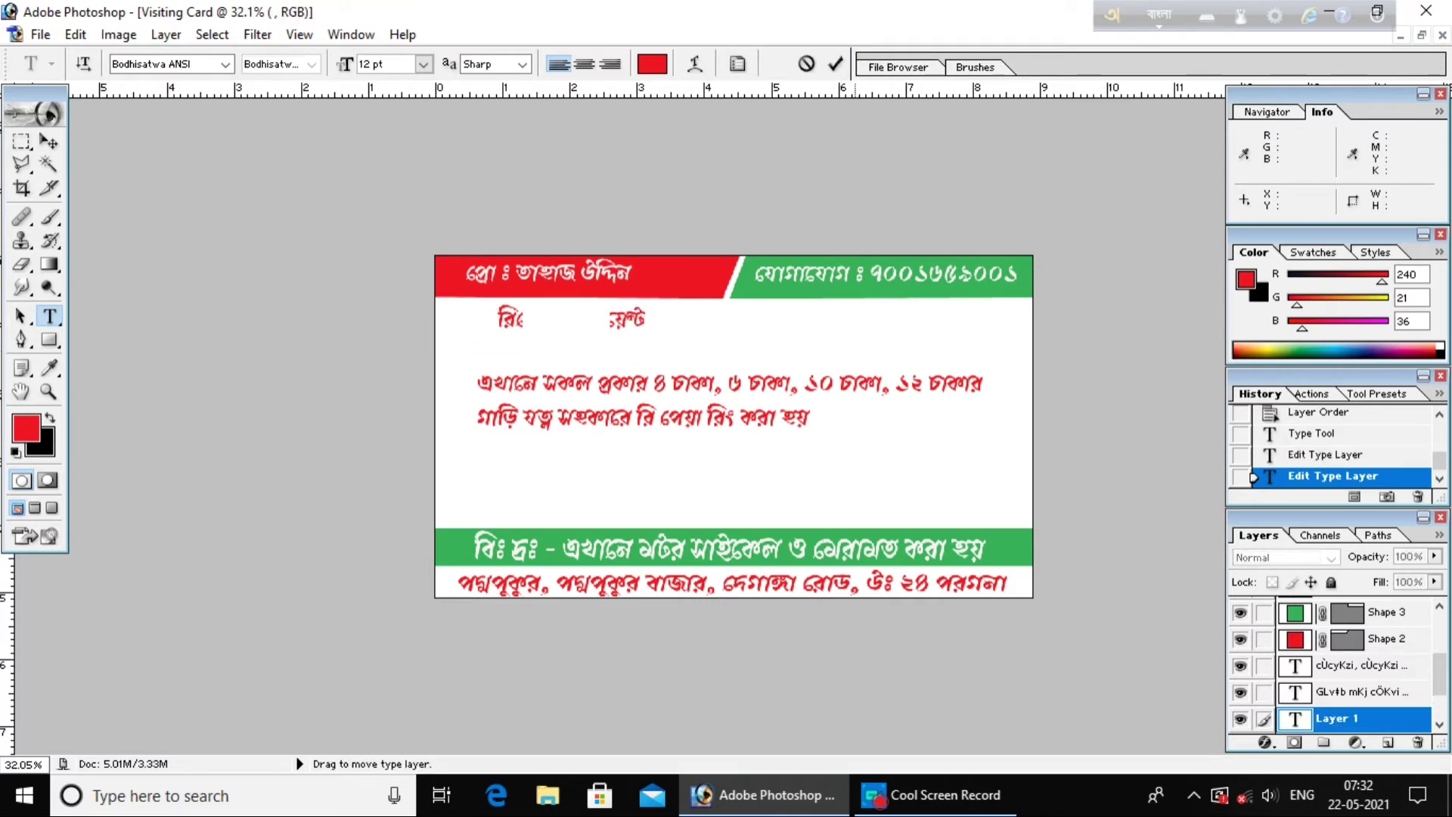
key(ctrl+Return)
Break the service paragraph after ৪ টাকা, so it wraps onto three lines.
click(720, 383)
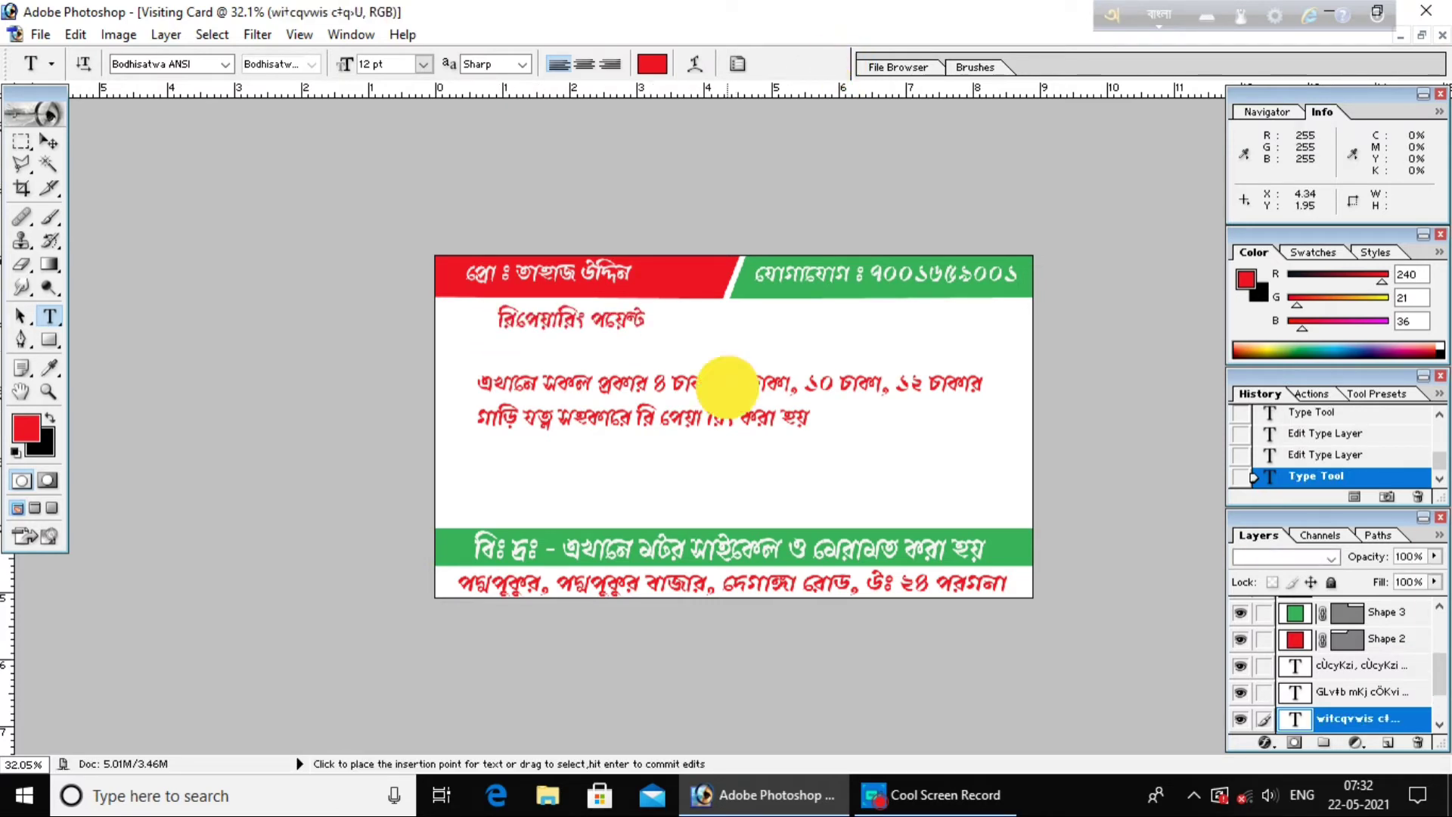
key(Return)
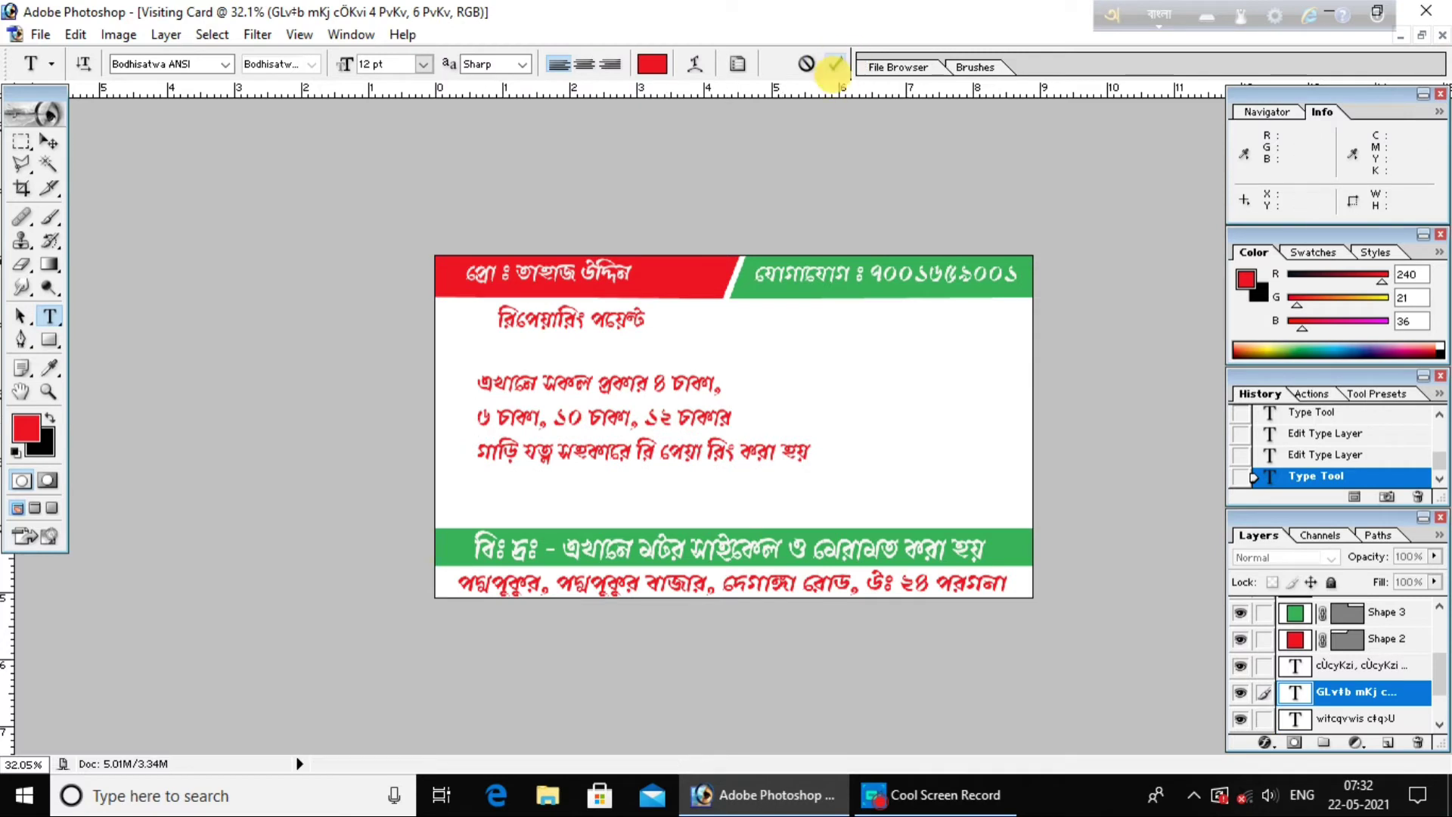
click(835, 62)
Shift the services paragraph down-left and scale the রিপেয়ারিং পয়েন্ট heading across most of the card.
key(v)
drag(613, 412, 586, 471)
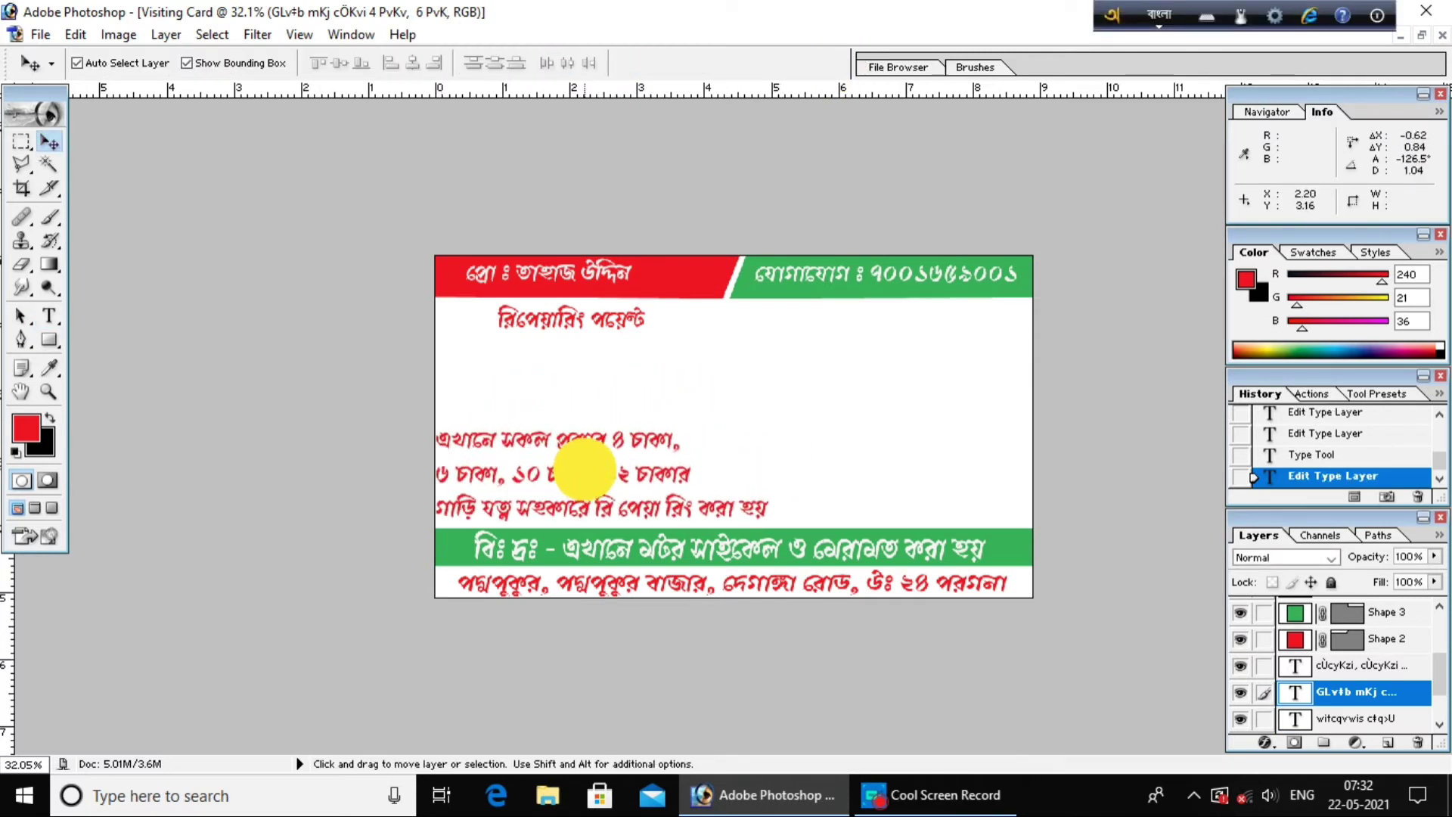
click(615, 315)
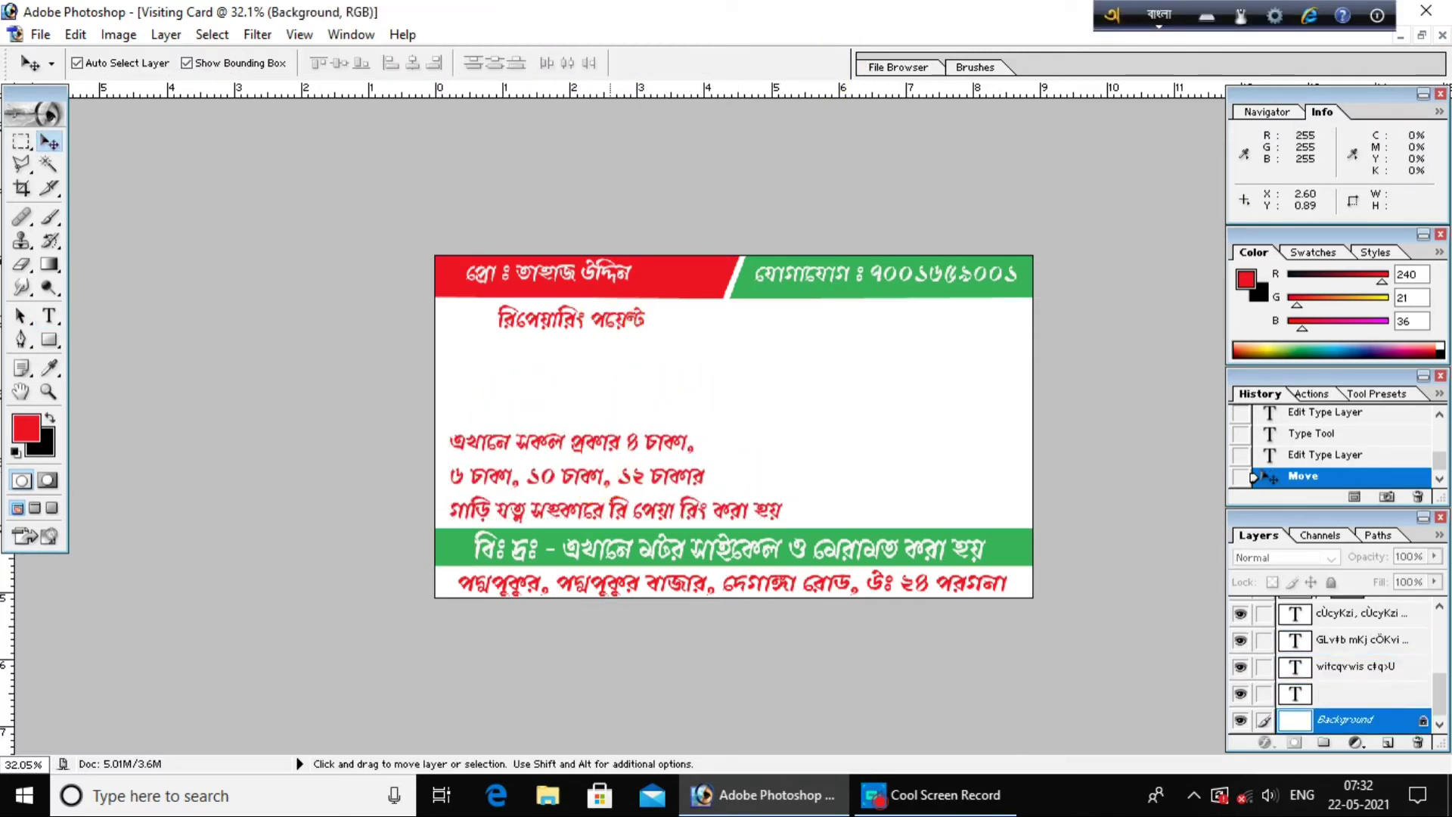
click(612, 326)
drag(645, 329, 974, 388)
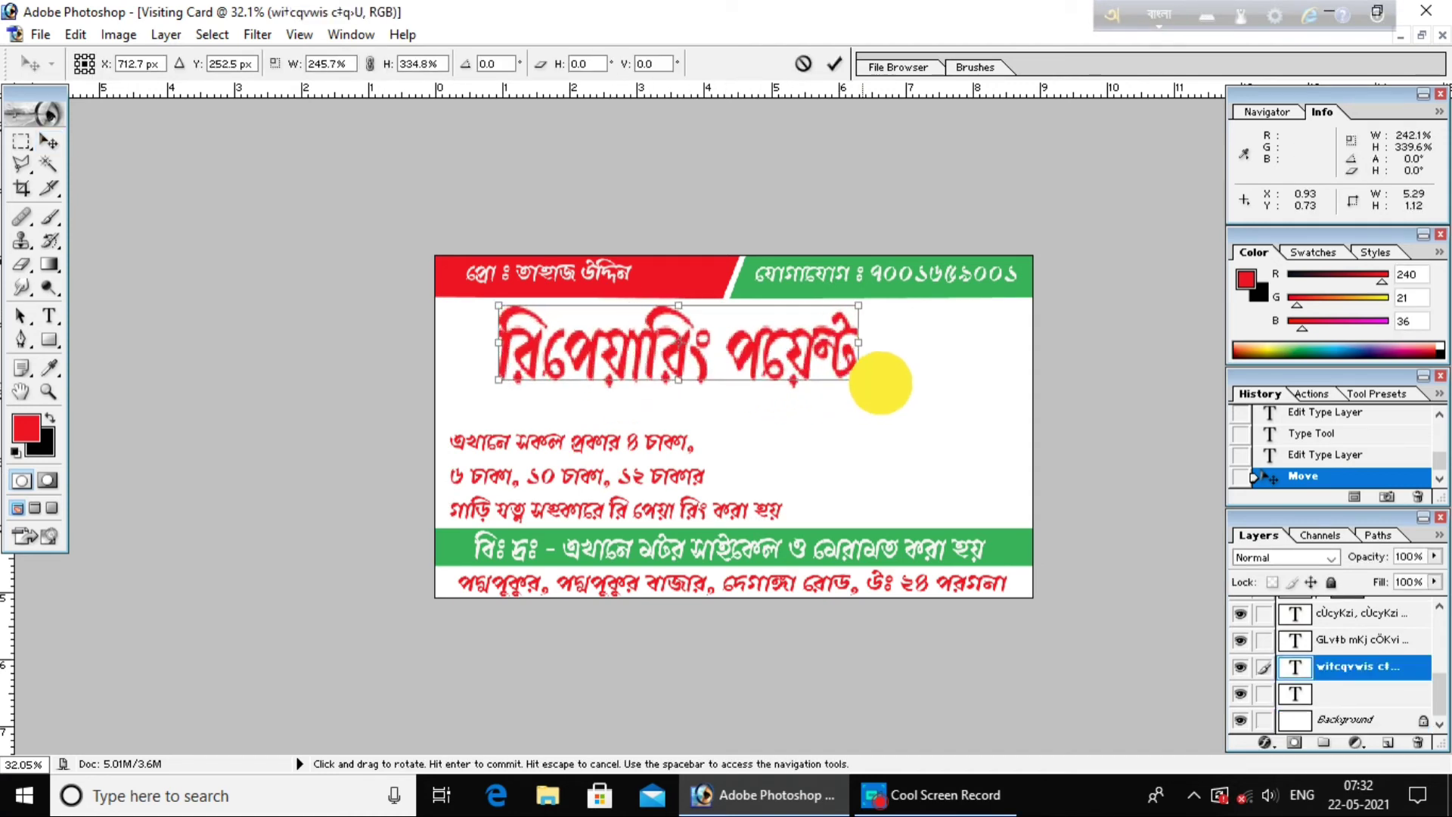
drag(834, 368, 810, 371)
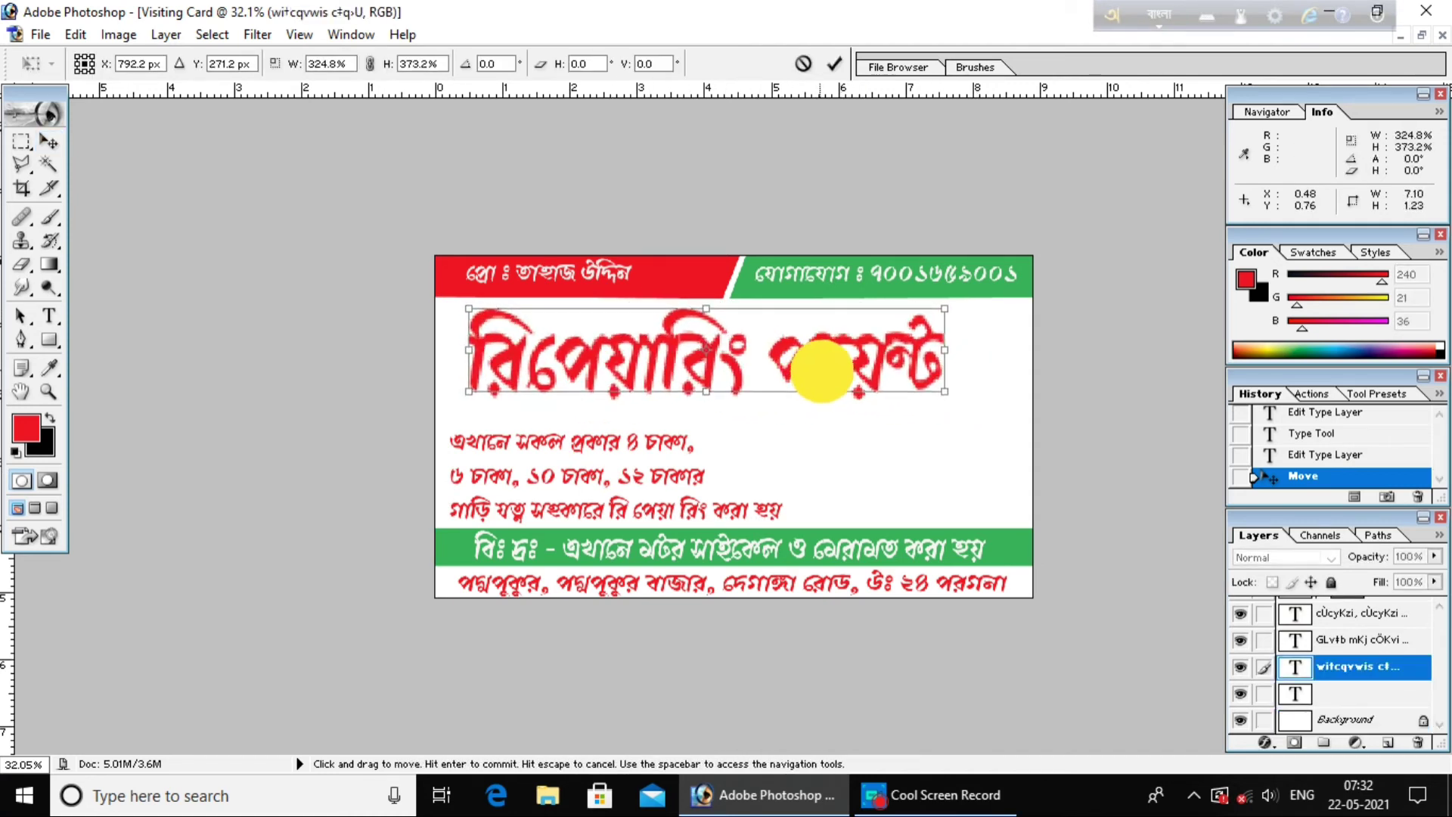
drag(950, 389, 969, 395)
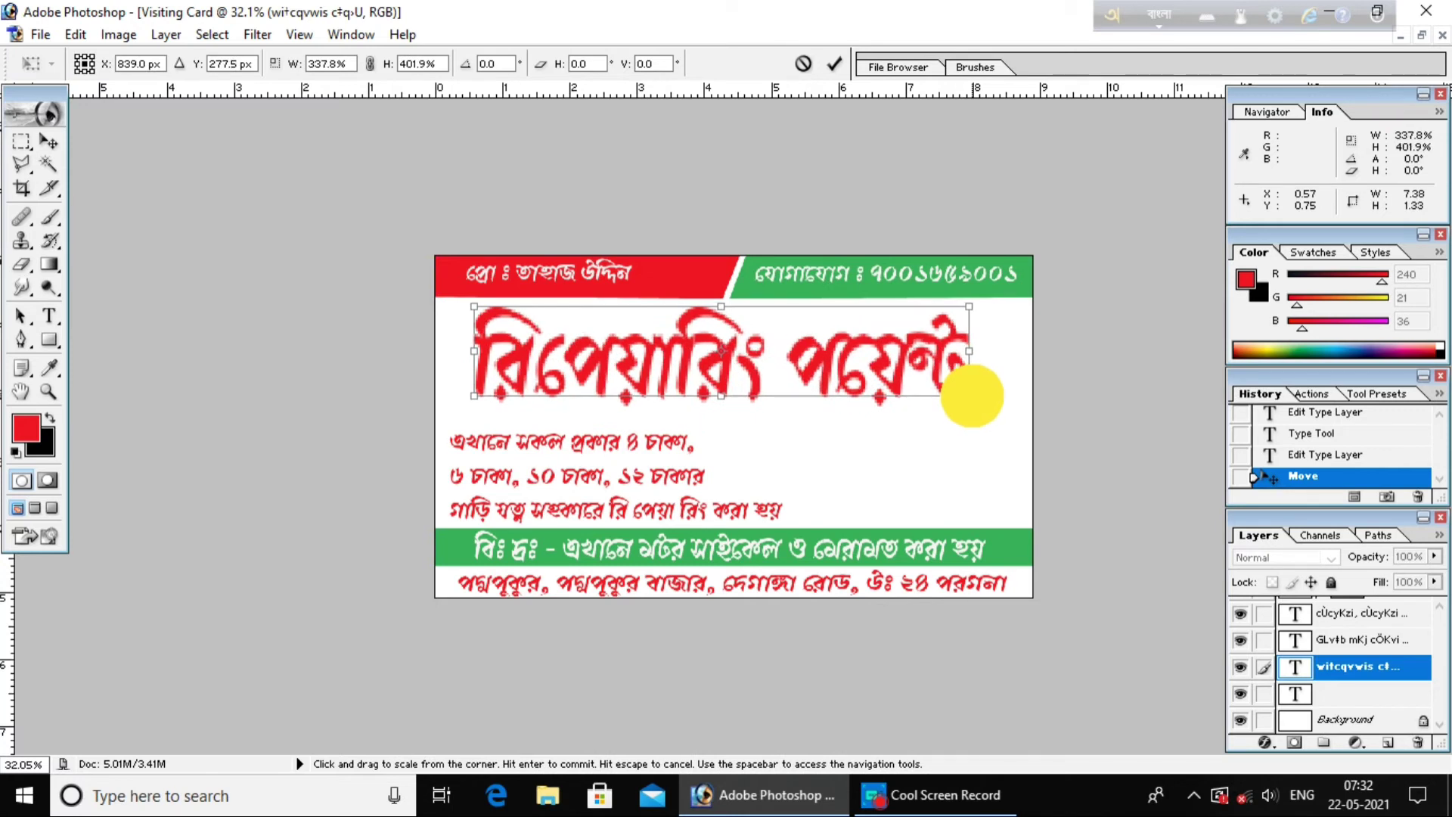
click(834, 63)
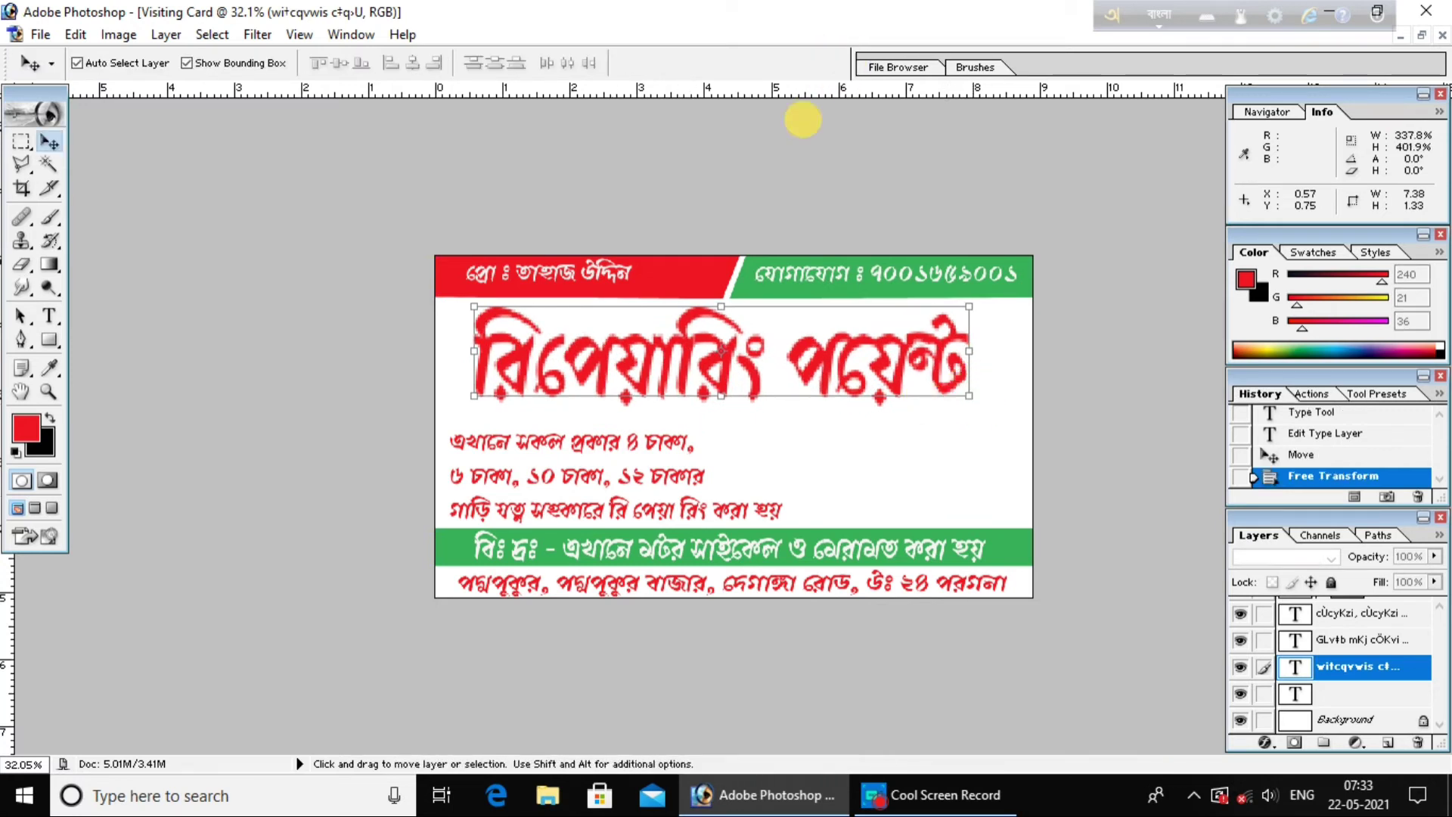
Move the services paragraph up to sit neatly beneath the enlarged heading.
click(610, 479)
key(Return)
click(615, 475)
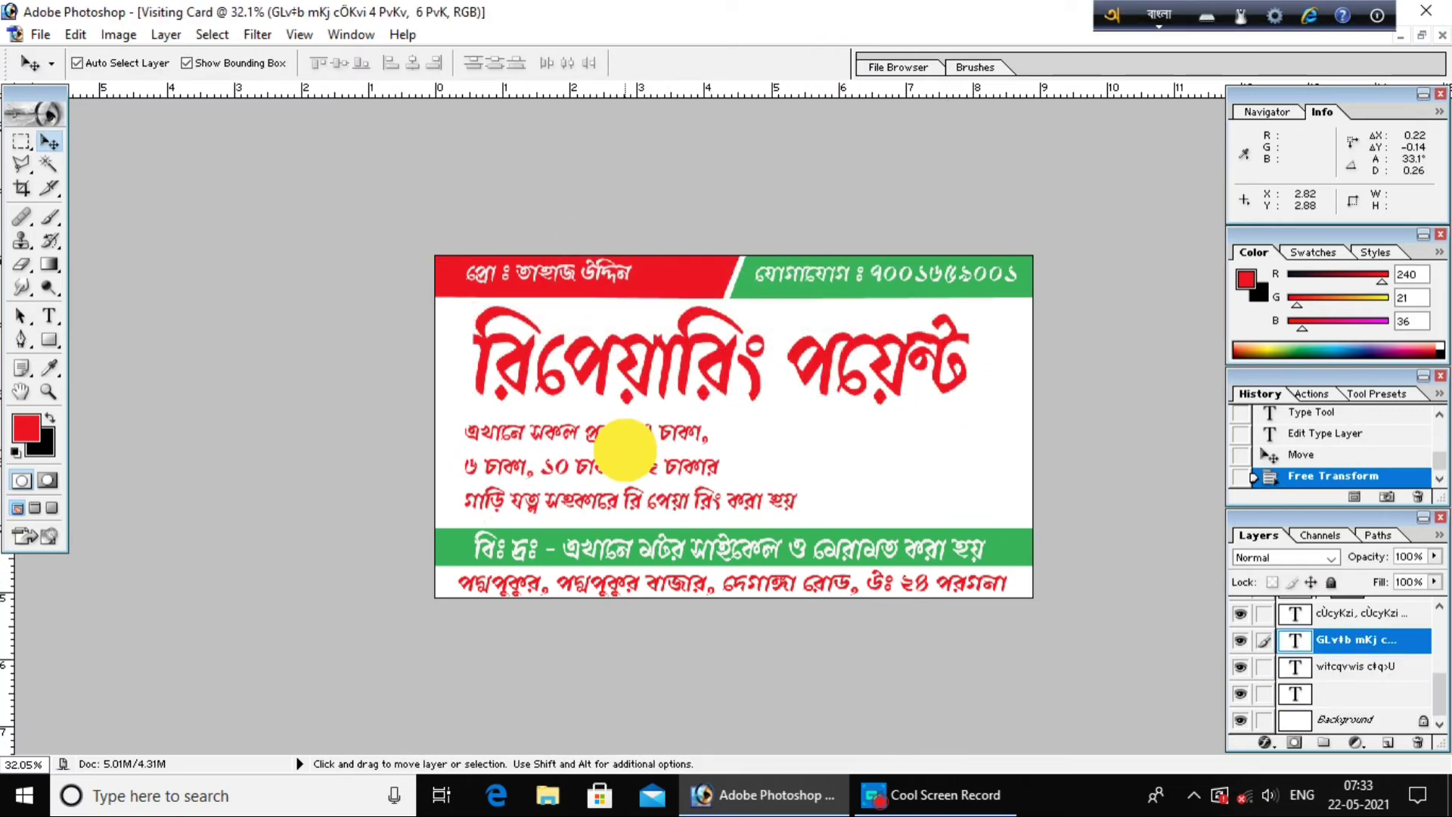
drag(626, 442, 639, 427)
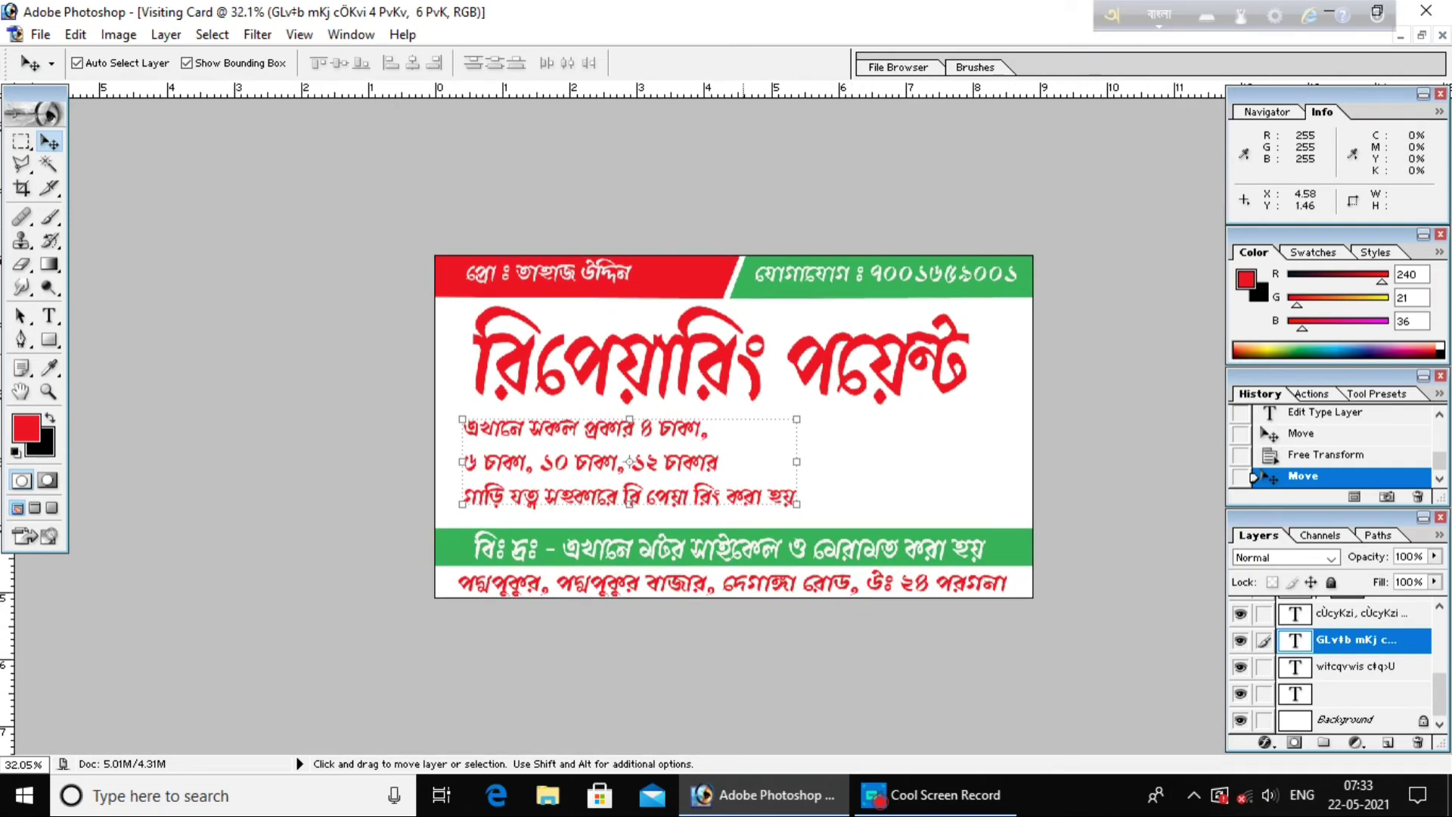
Select the proprietor's name in the red bar and apply the Kalpurush ANSI font.
key(t)
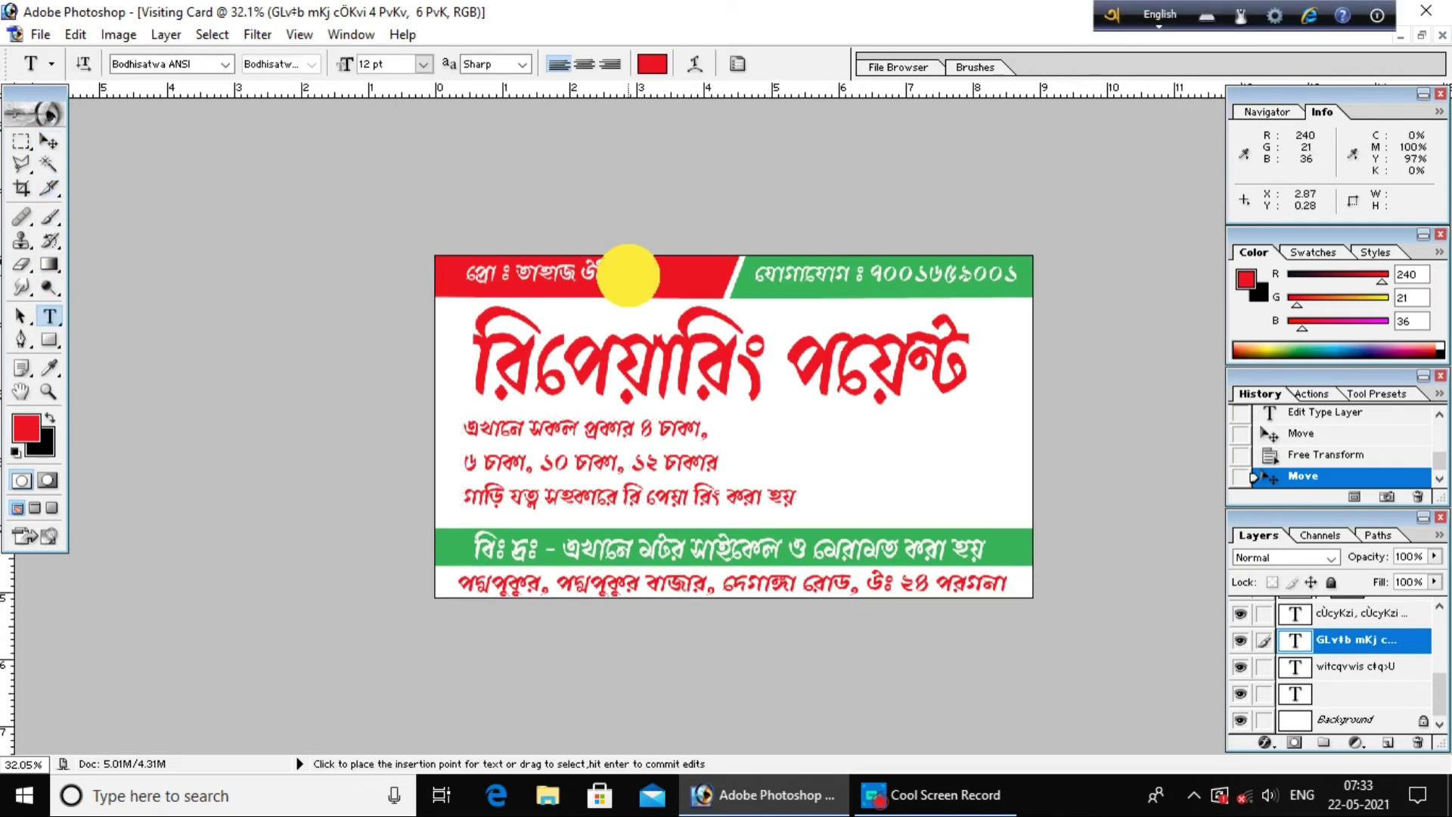
drag(631, 274, 457, 274)
click(225, 63)
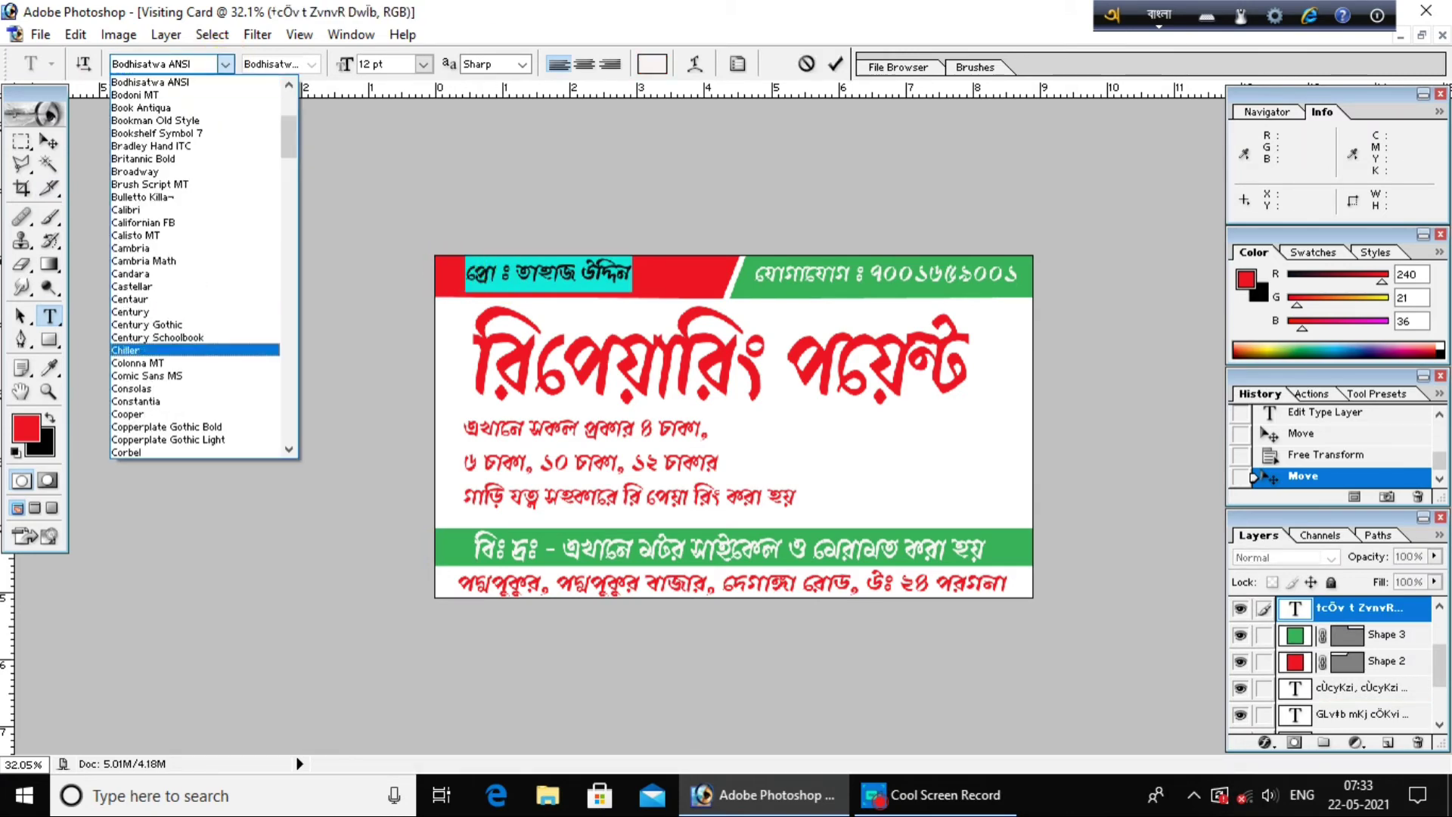
scroll(197, 257, down, 15)
scroll(220, 431, down, 3)
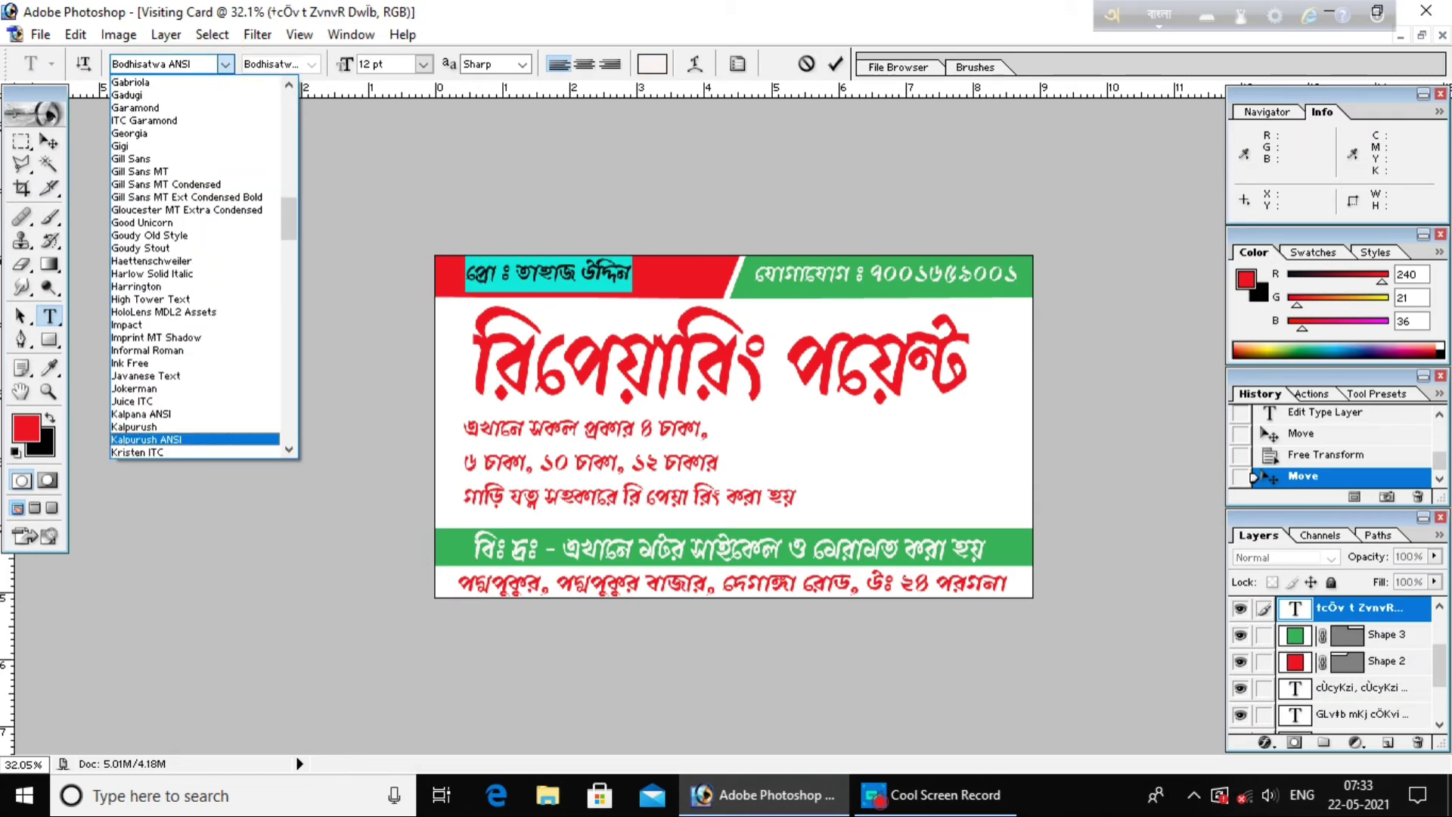
click(220, 431)
Switch the proprietor's name to Kalpana ANSI and commit the change.
click(225, 65)
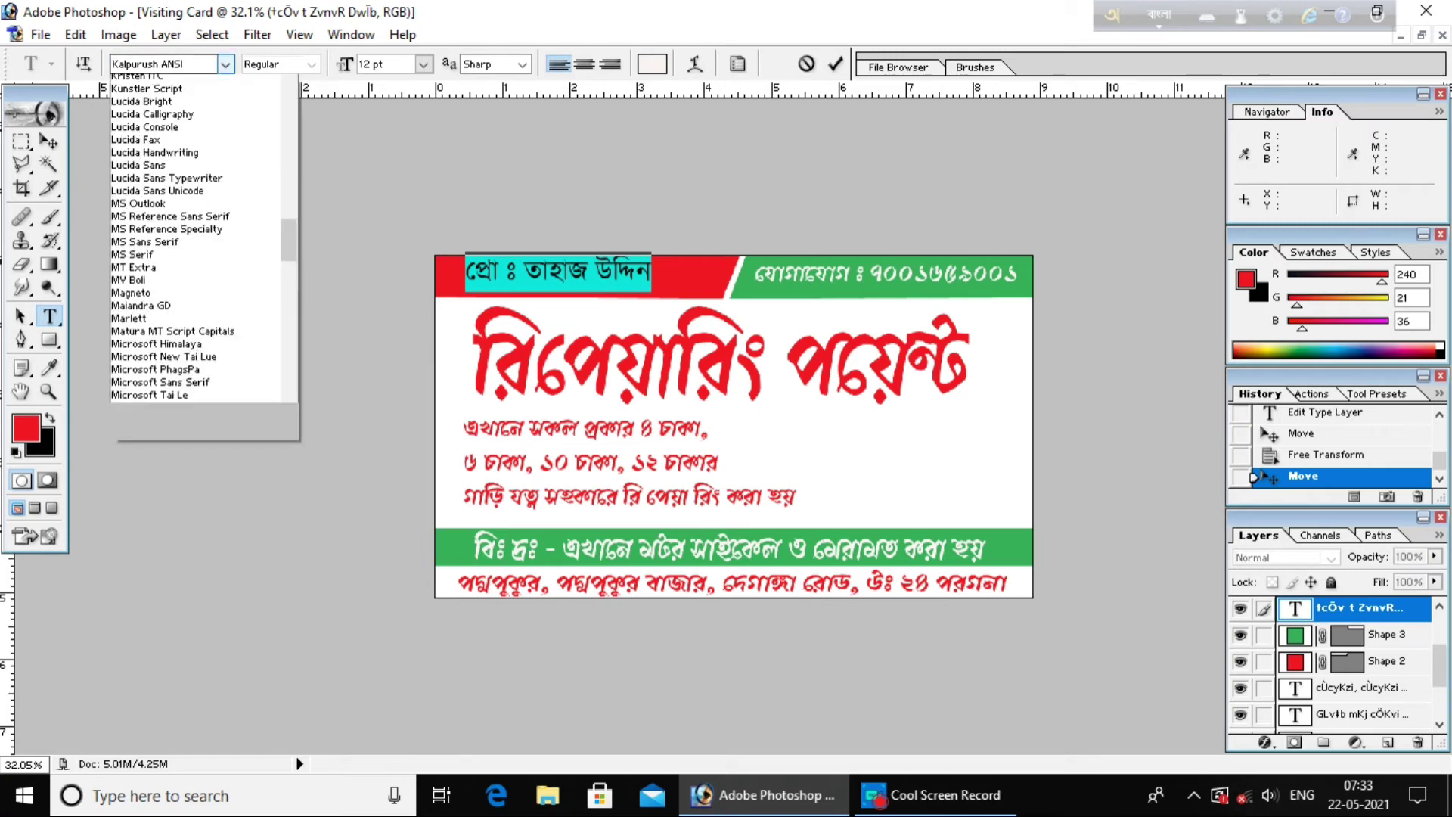
scroll(195, 265, down, 3)
scroll(195, 265, down, 3)
scroll(195, 265, down, 3)
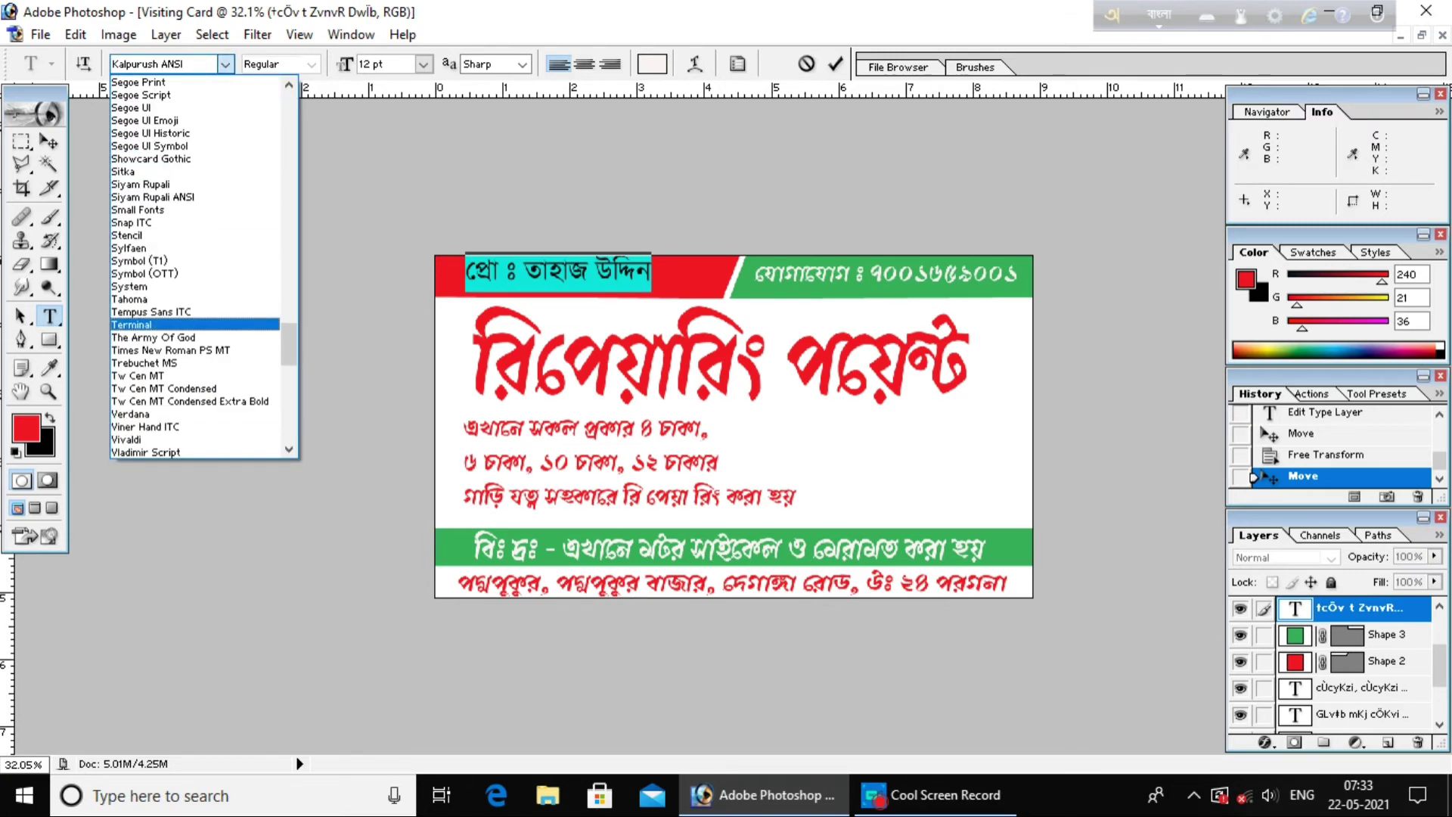
text(d)
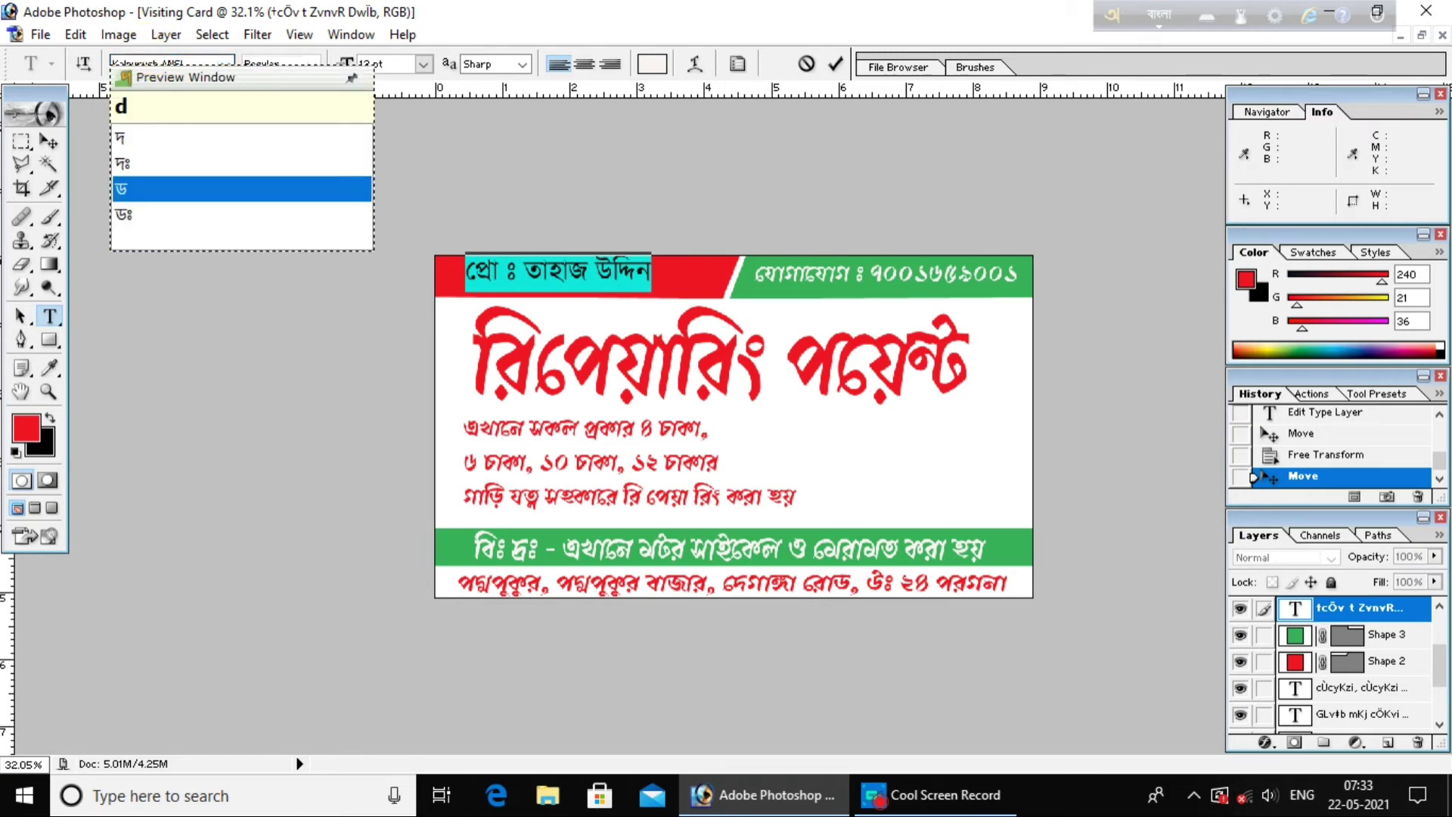
click(225, 64)
scroll(195, 96, up, 1)
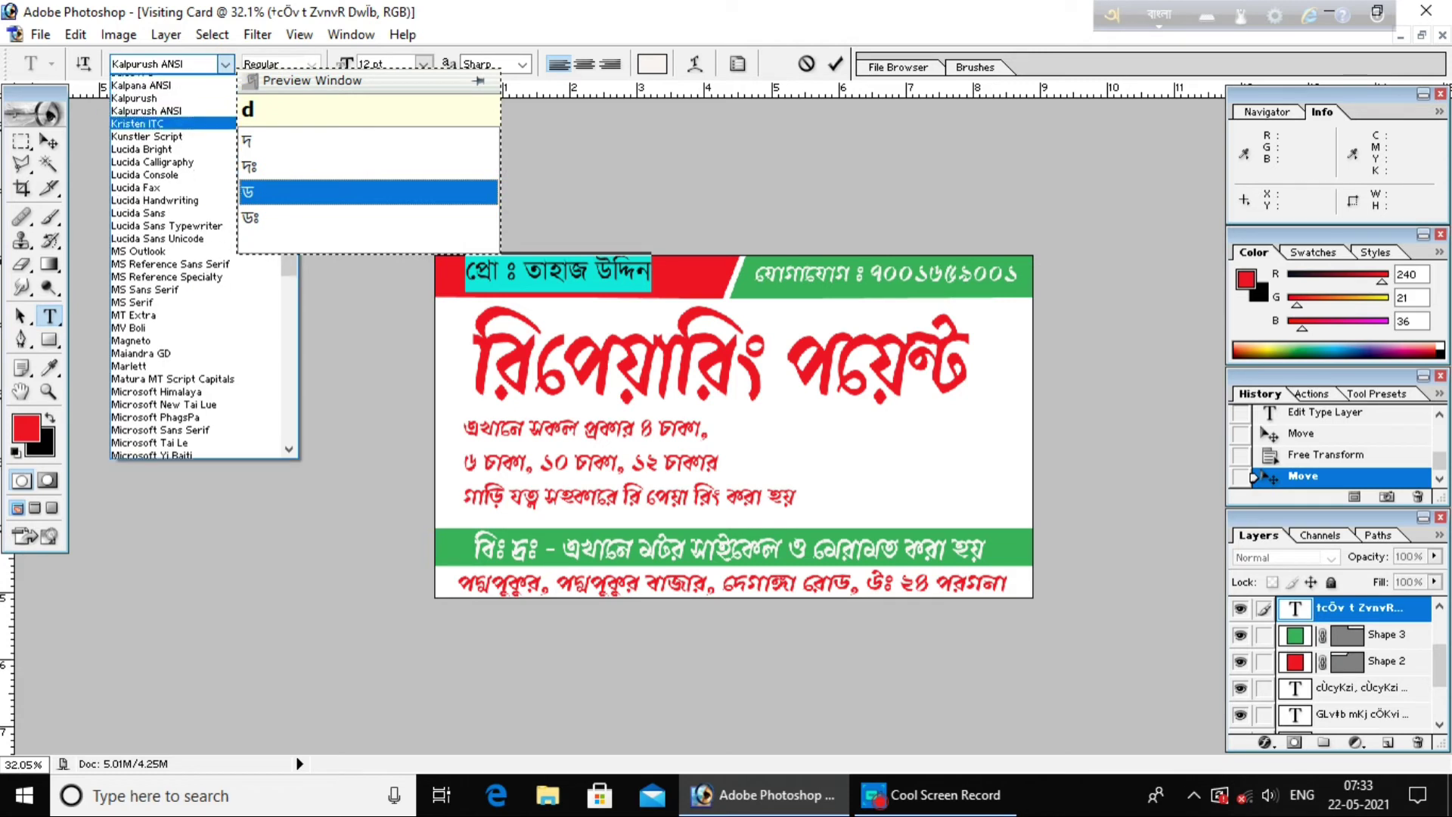
click(194, 96)
click(835, 64)
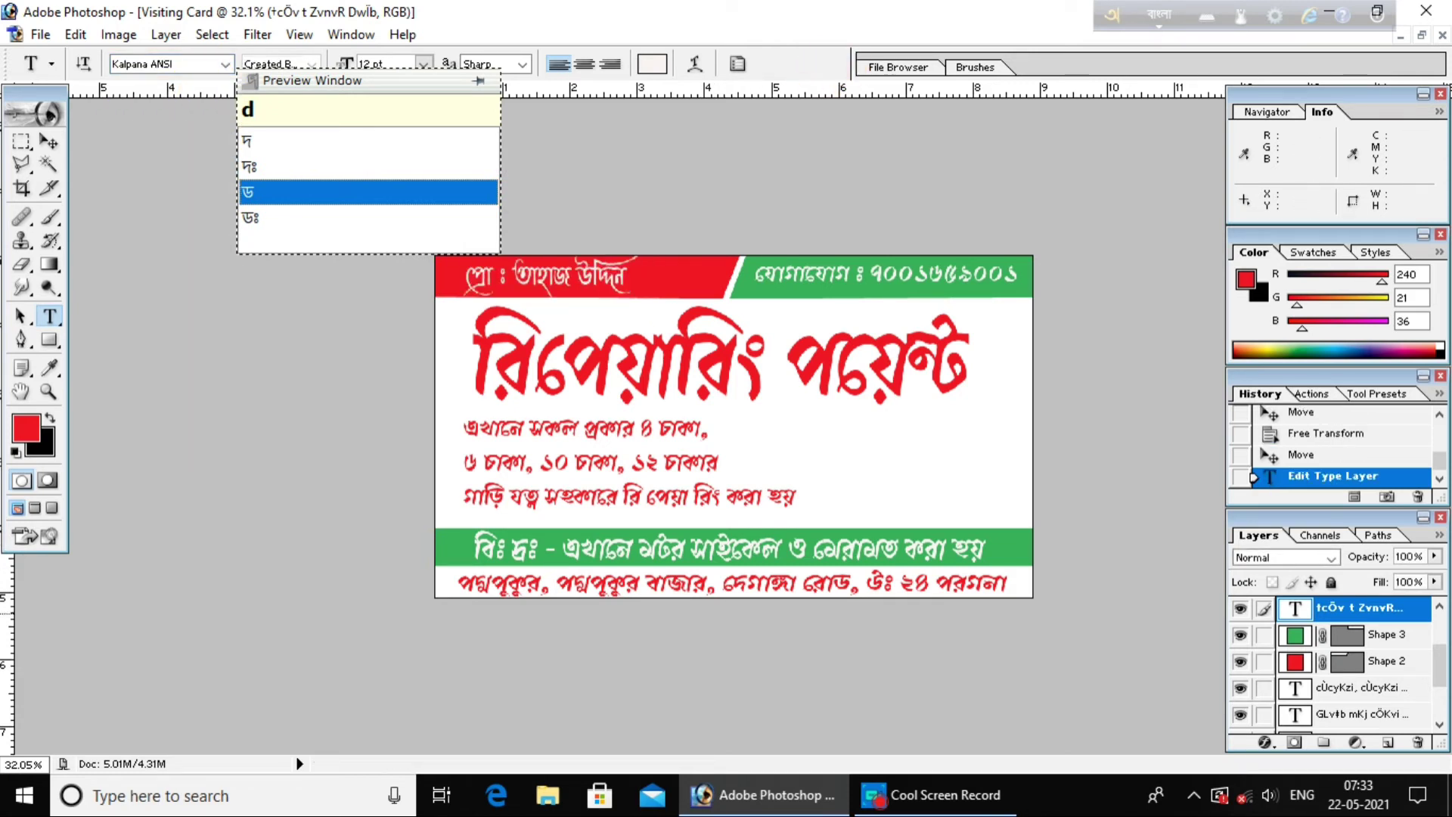
drag(475, 547, 875, 572)
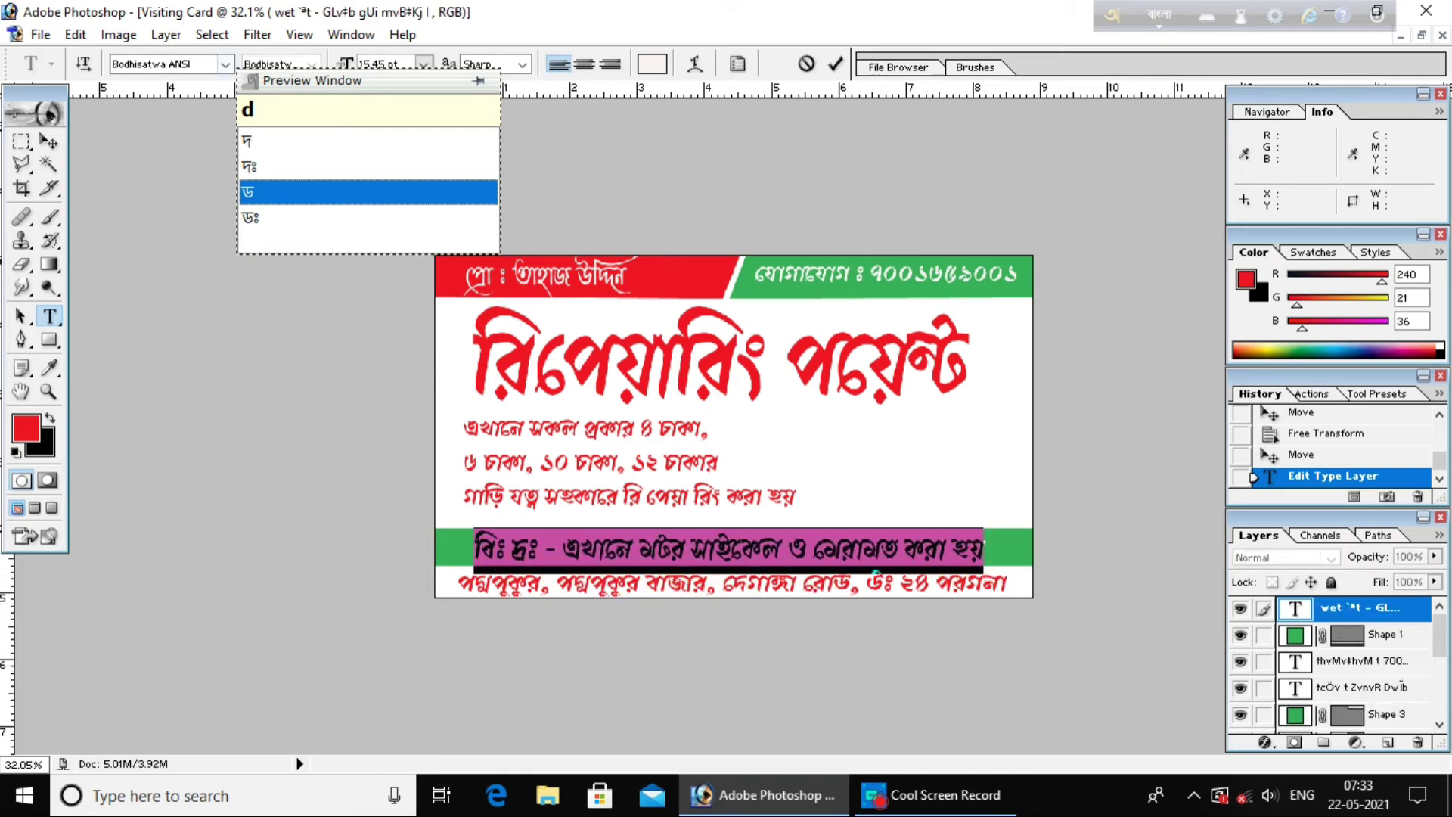
Set the green-bar notice text to the Kalpana ANSI font.
click(225, 65)
scroll(195, 363, down, 5)
scroll(196, 363, down, 5)
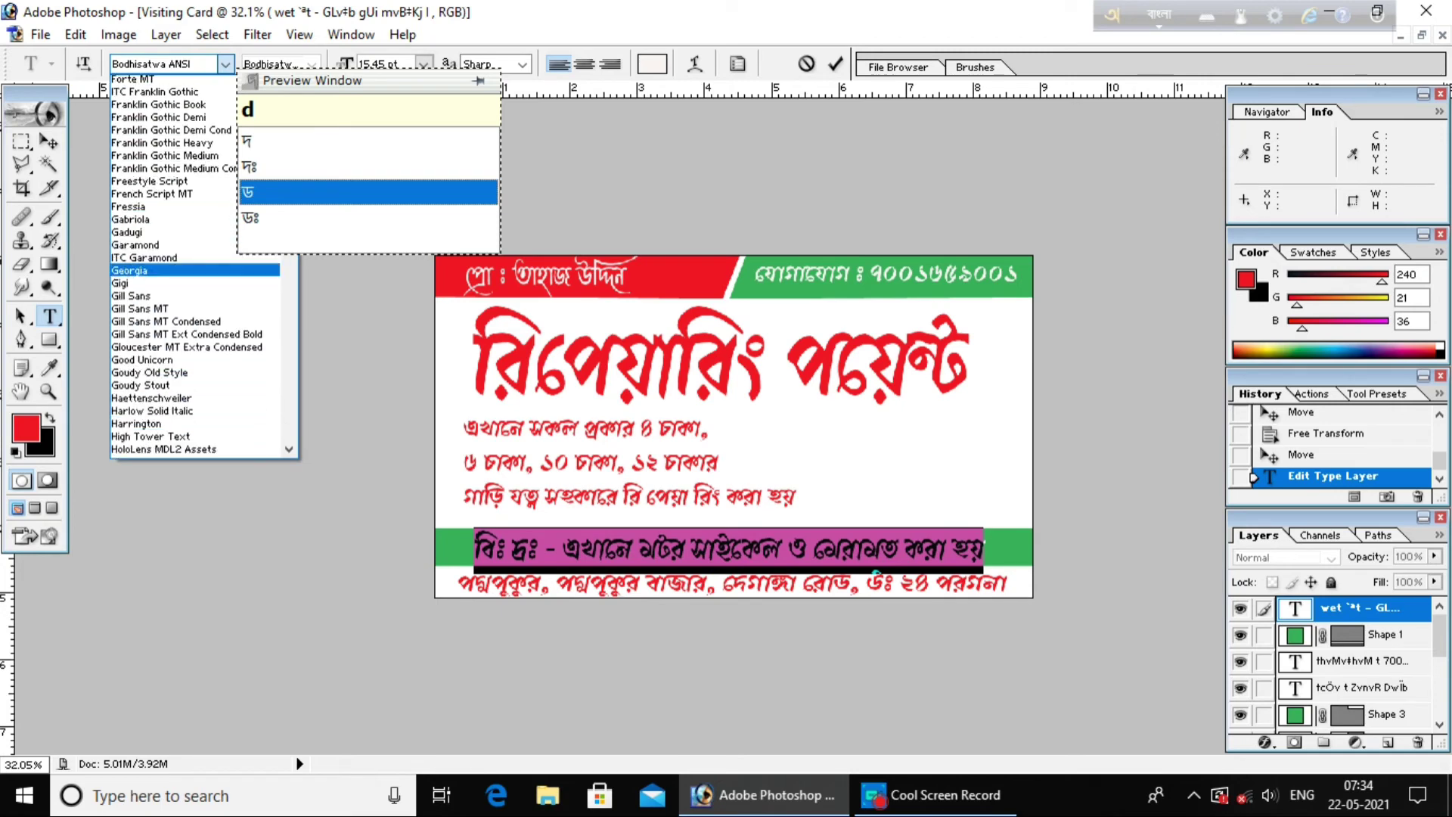
scroll(195, 363, down, 5)
click(151, 376)
click(835, 64)
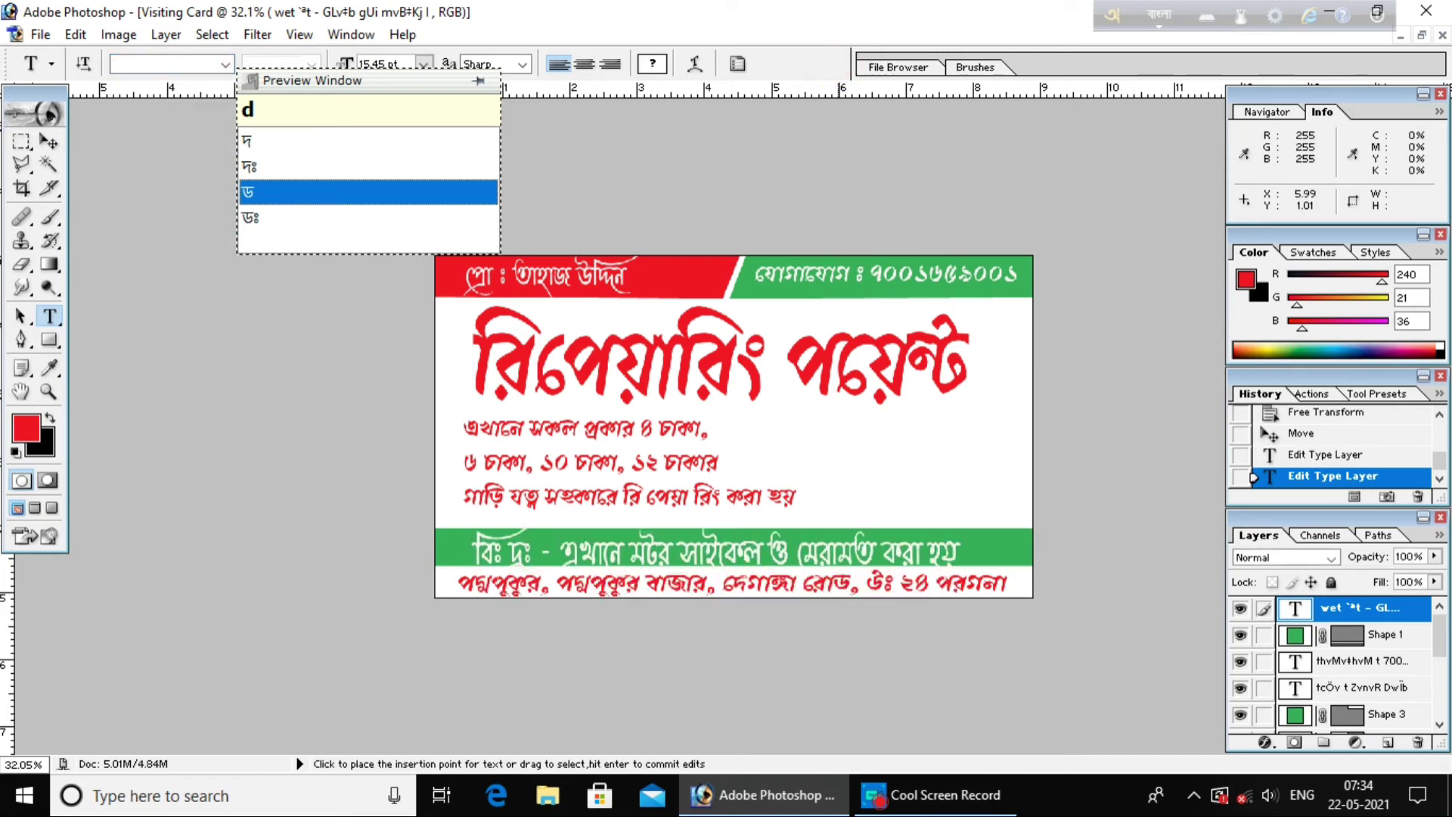
Set the large রিপেয়ারিং পয়েন্ট heading to the Monalisha ANSI font.
drag(499, 363, 983, 363)
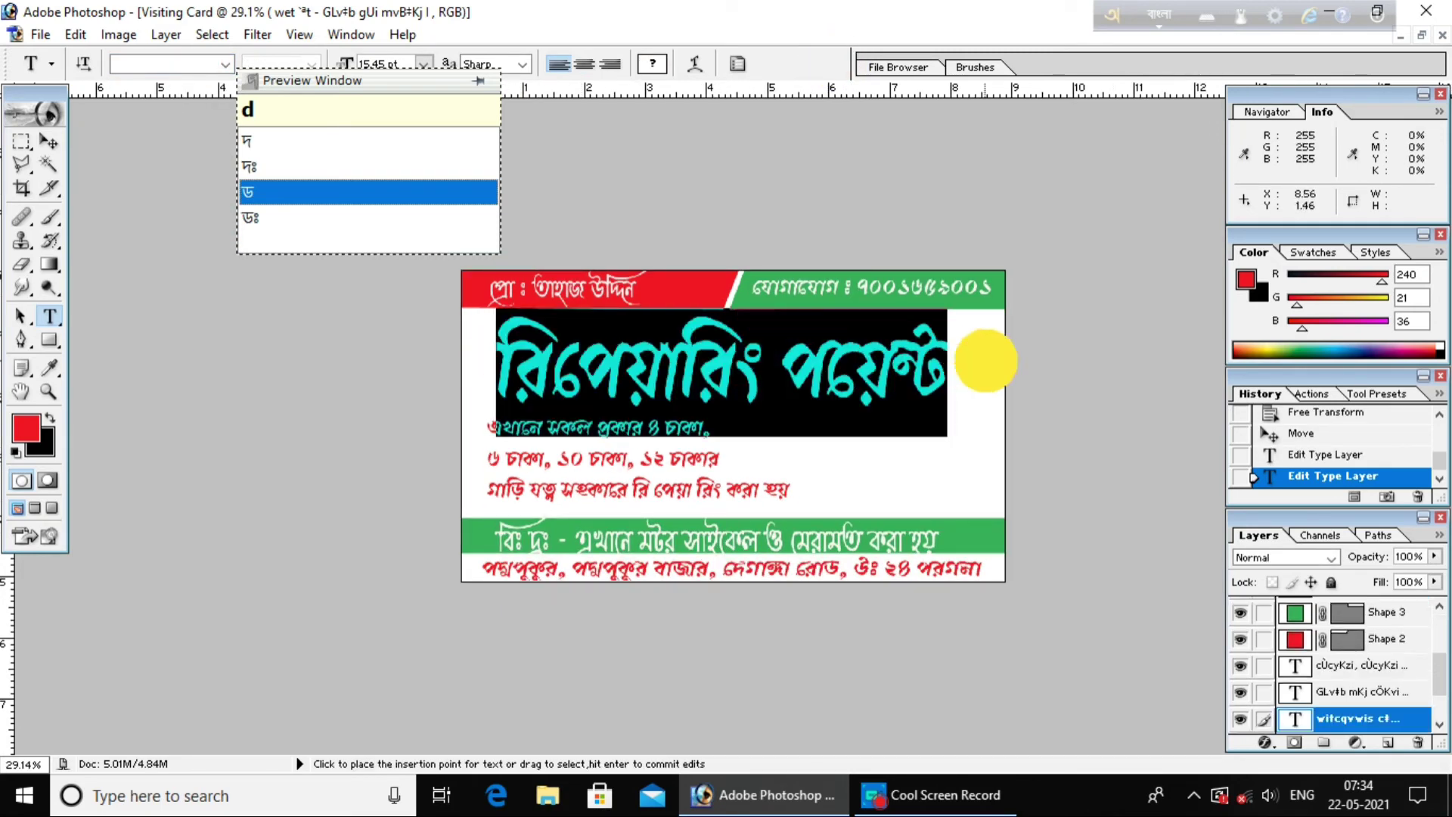
click(224, 64)
scroll(190, 285, down, 6)
scroll(189, 286, down, 6)
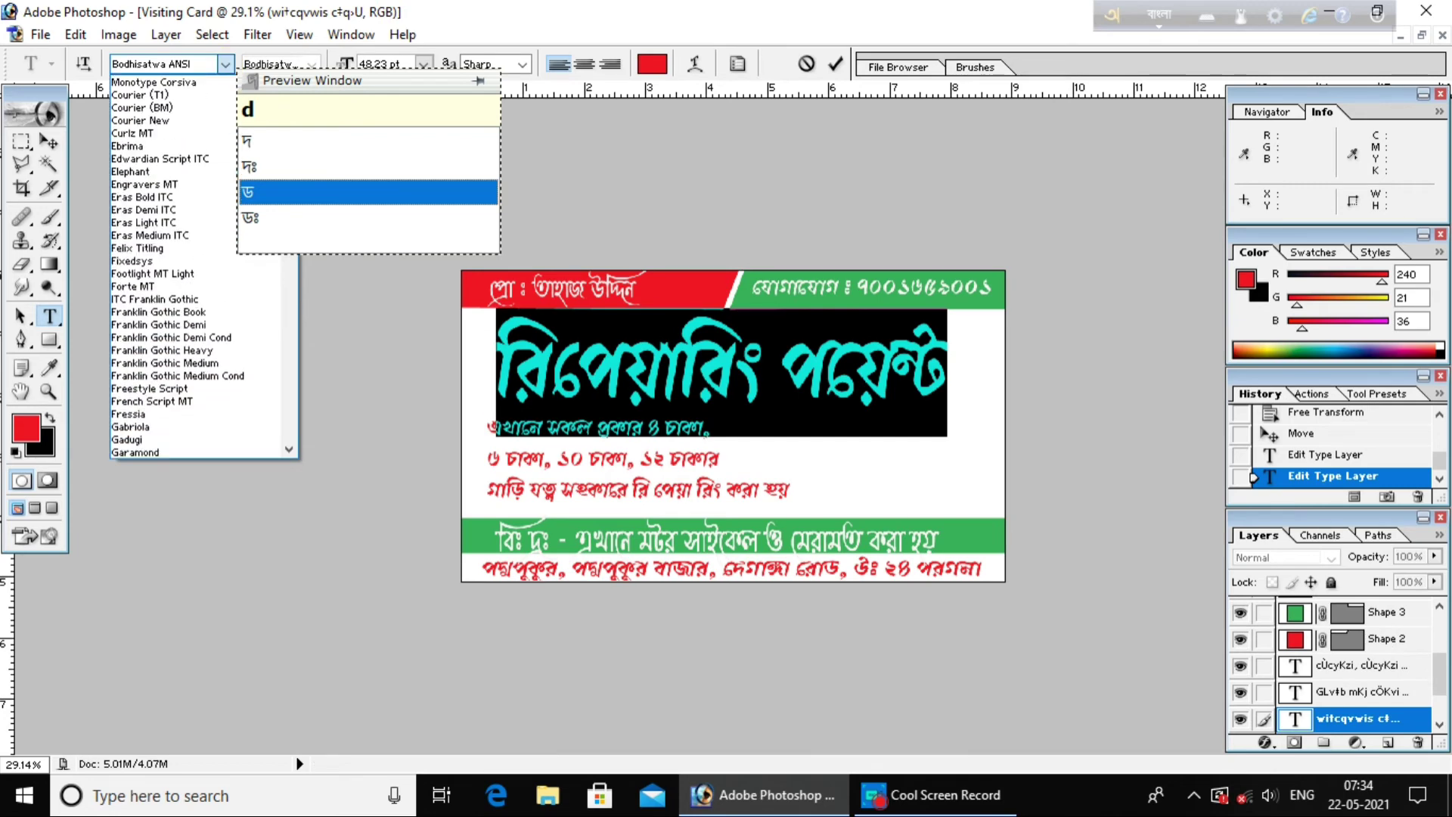
scroll(189, 286, down, 6)
scroll(189, 286, down, 6)
scroll(189, 285, down, 3)
scroll(189, 318, down, 2)
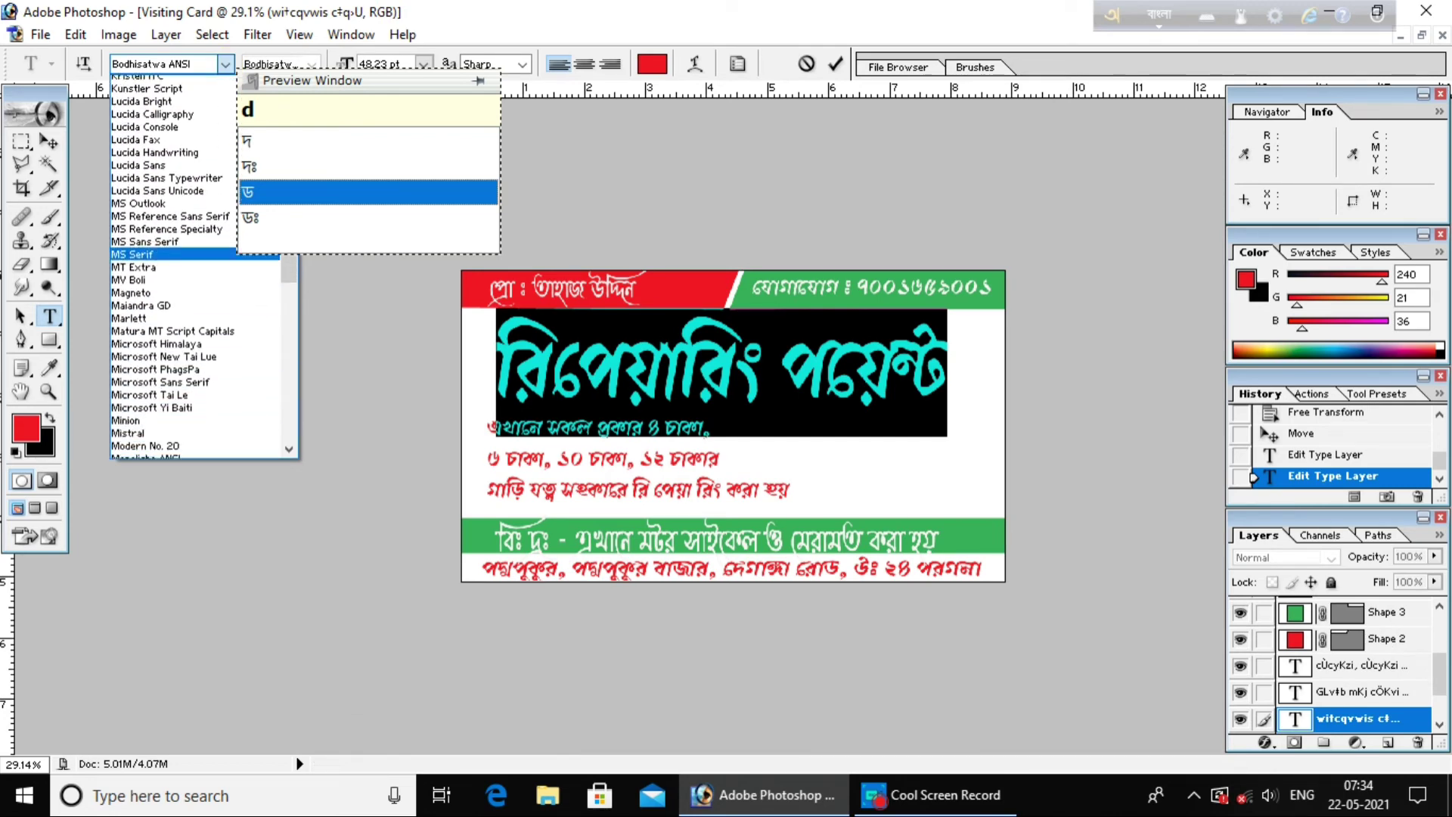
scroll(189, 363, down, 2)
scroll(189, 363, down, 1)
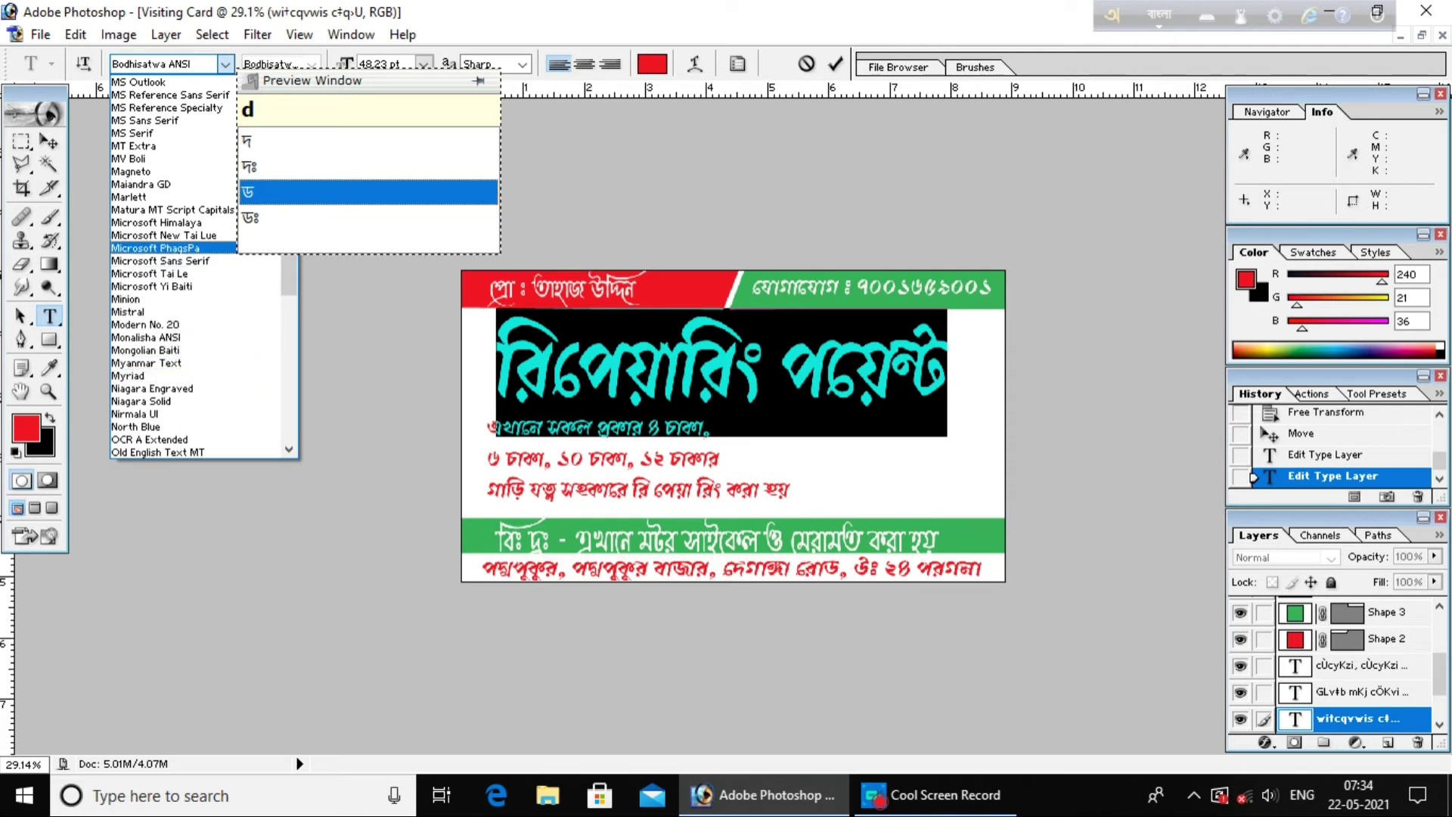
scroll(174, 249, down, 1)
click(207, 298)
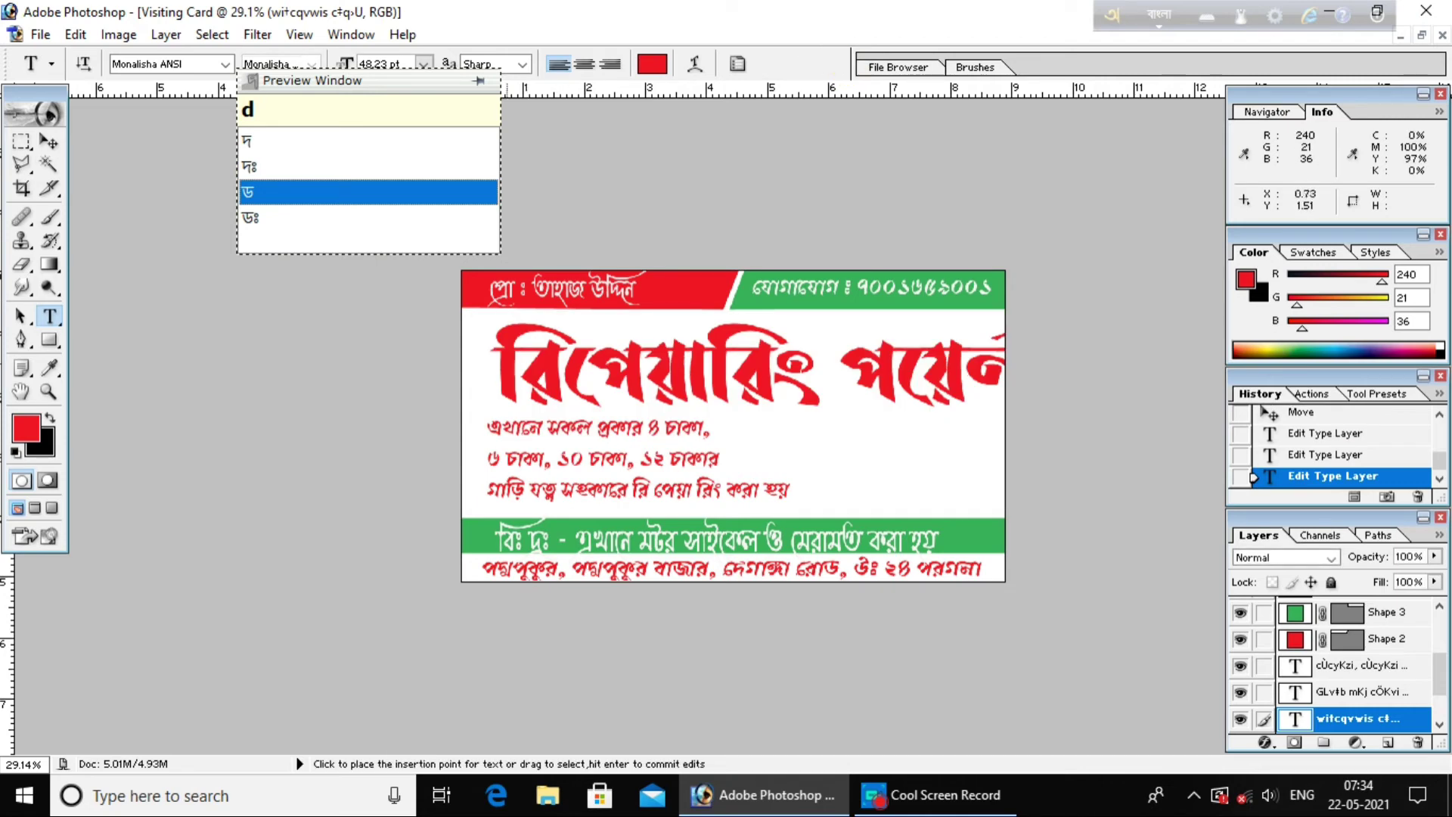
click(48, 142)
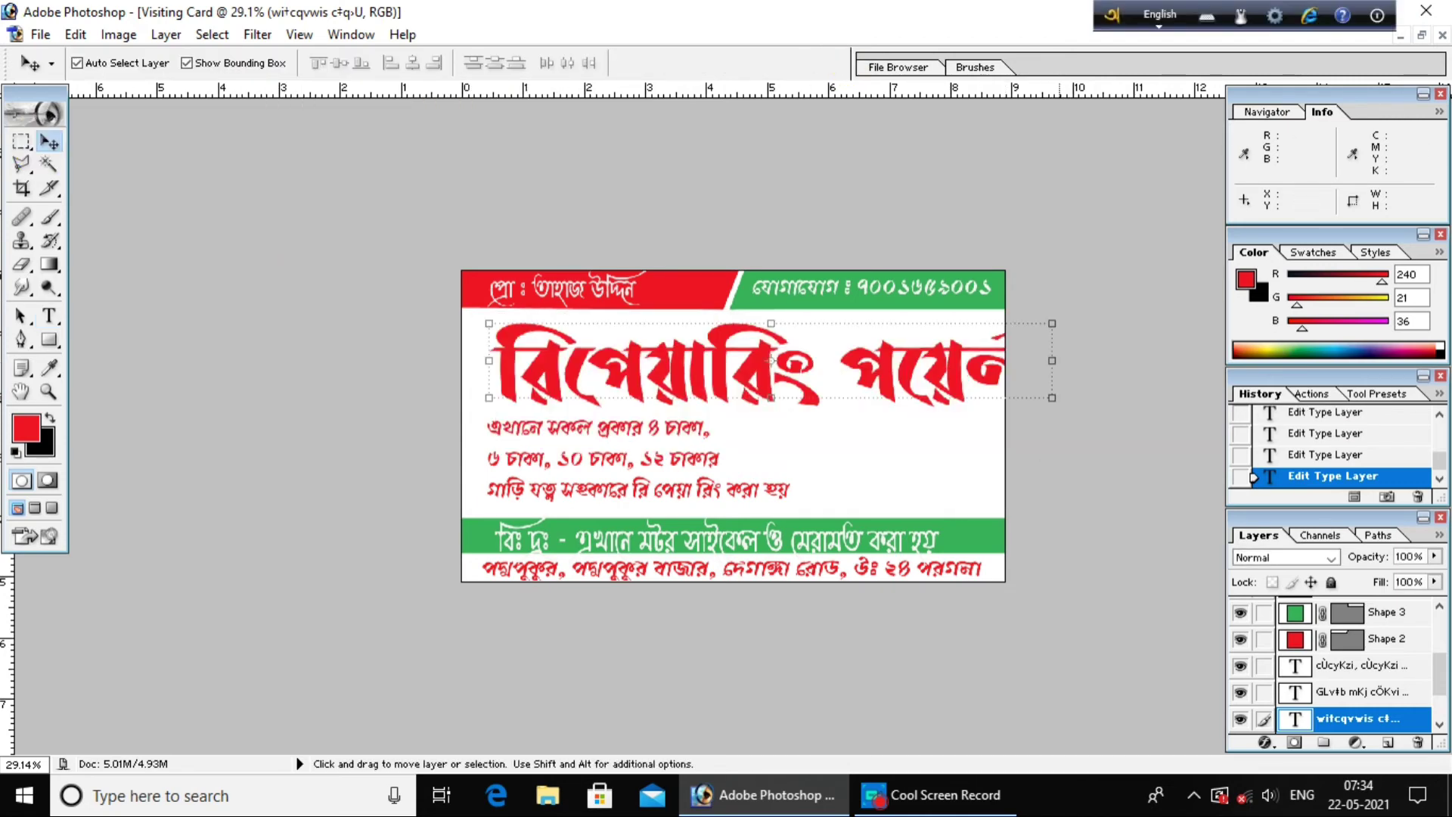
Scale the Monalisha ANSI heading down to fit within the card's width, then zoom in.
drag(1052, 397, 960, 385)
key(Return)
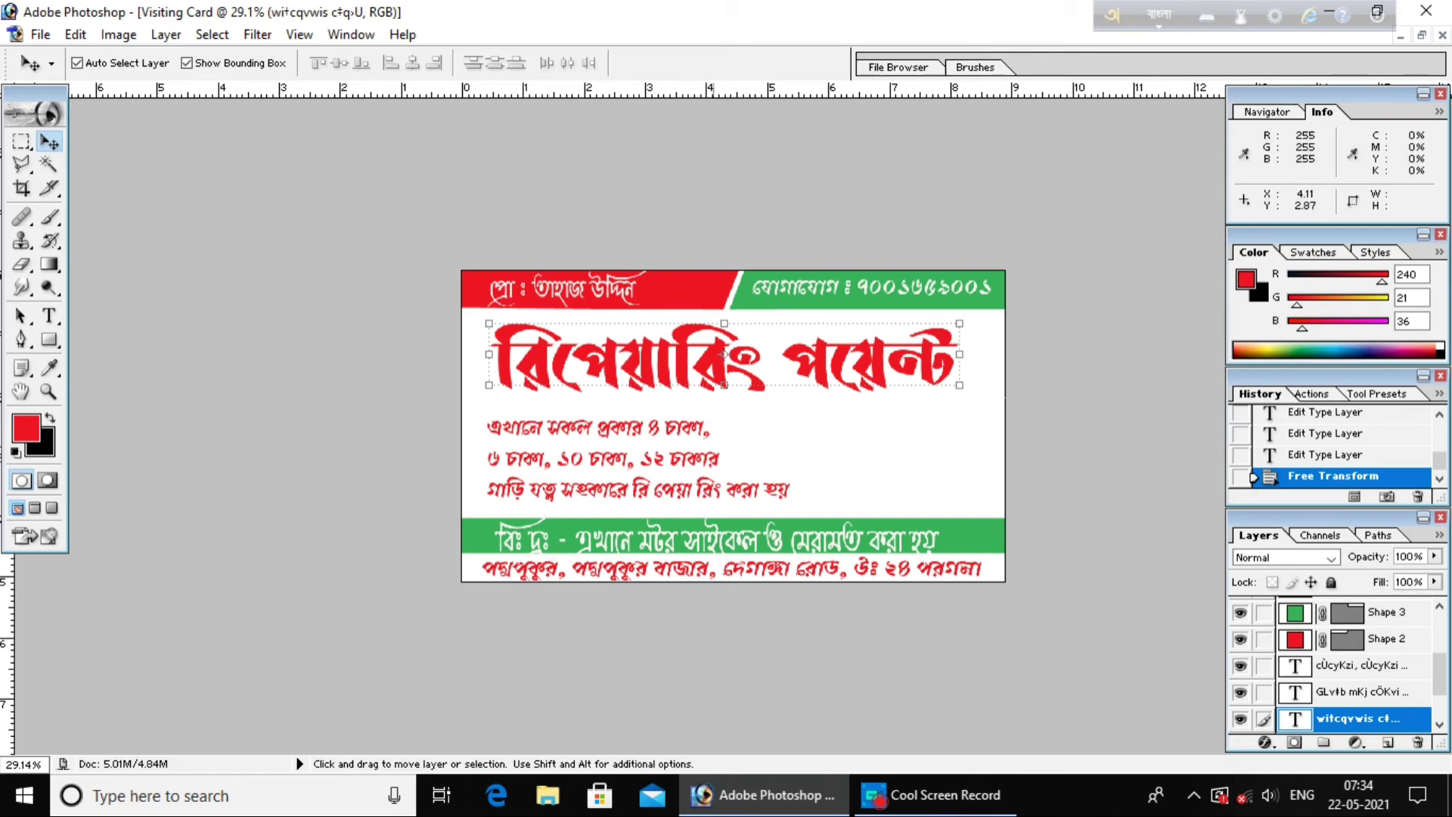
key(ctrl+plus)
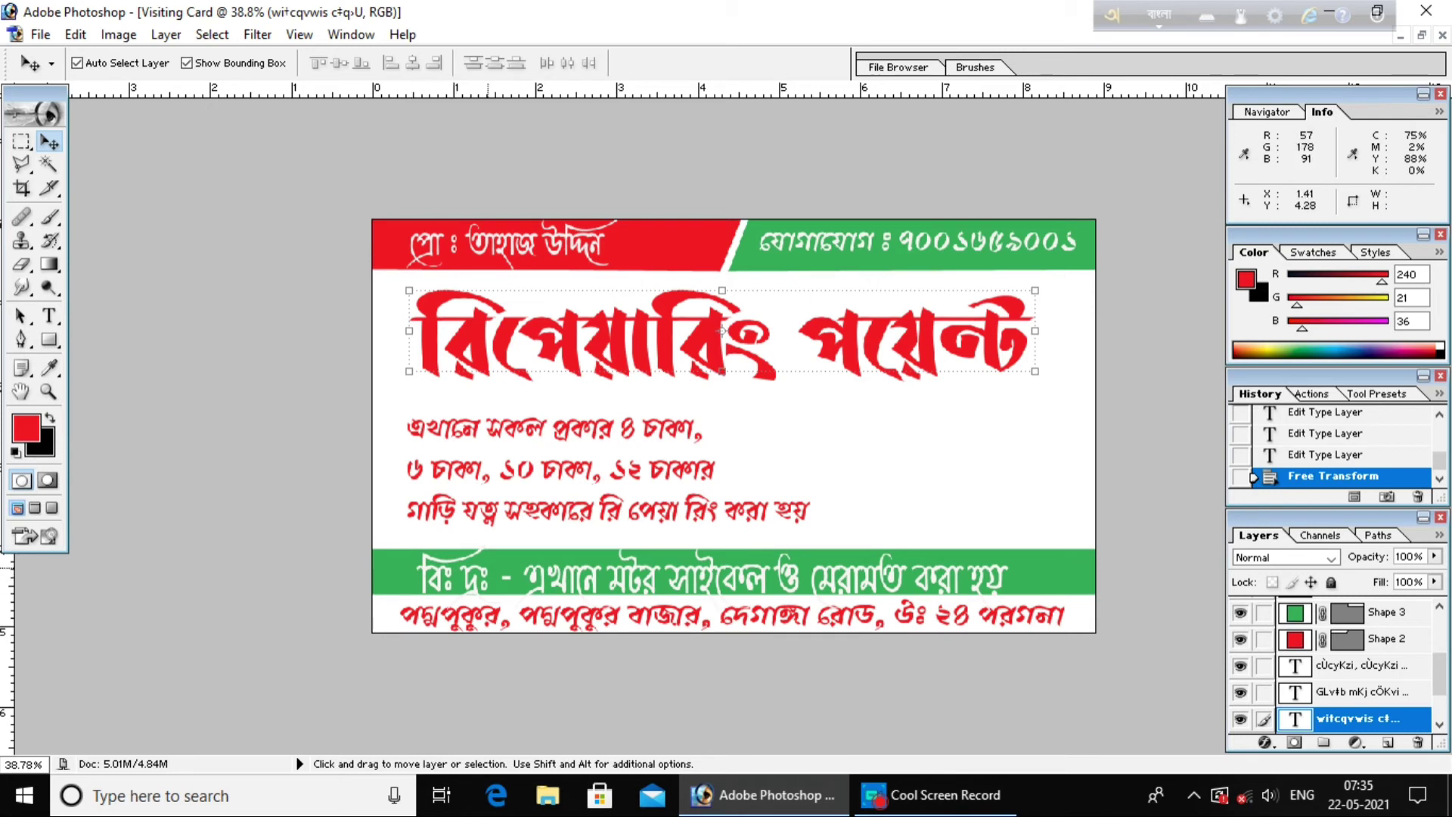
Nudge the green-bar notice up, squash it to 75% height and stretch it across the band.
click(544, 580)
click(1377, 649)
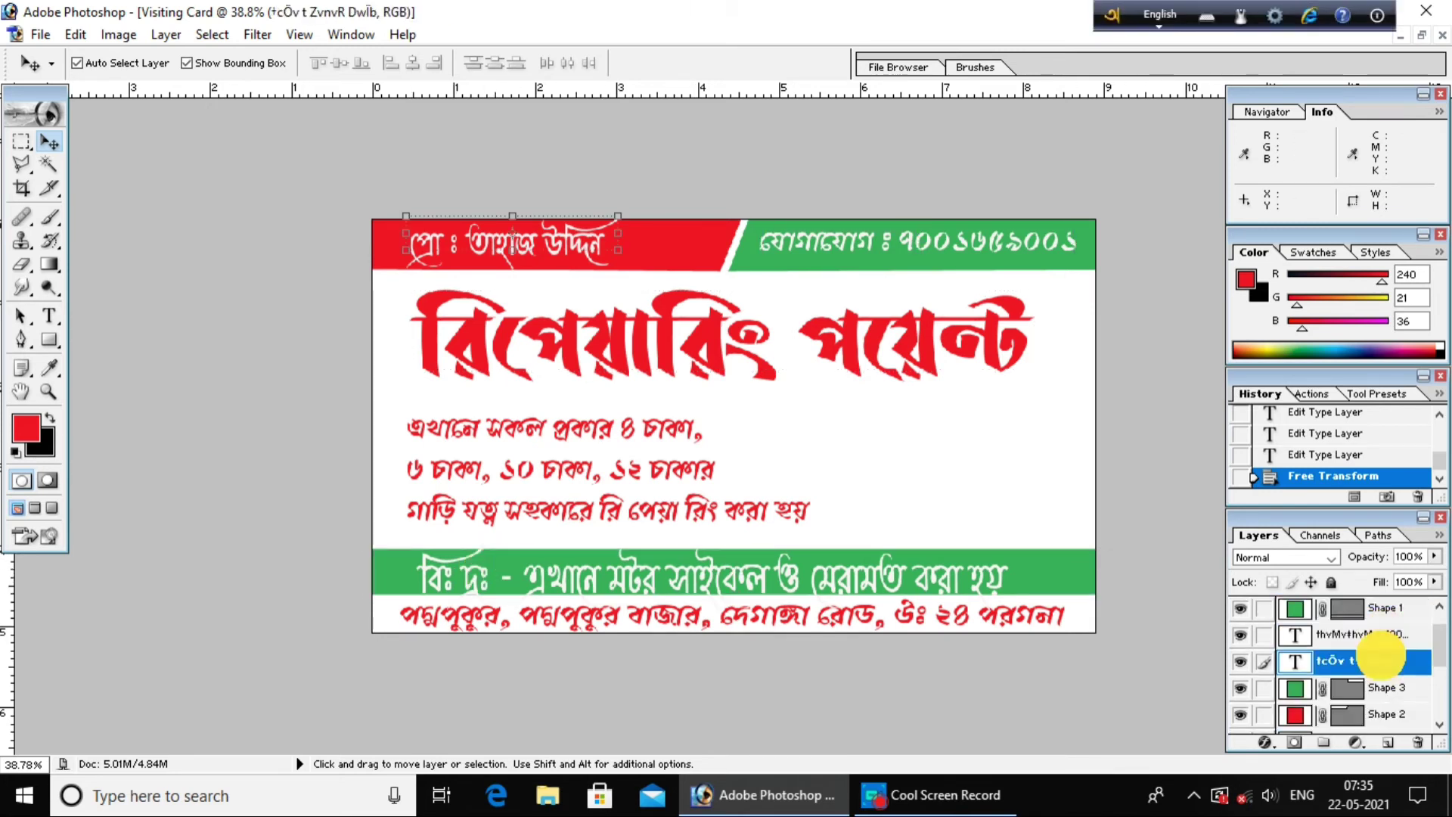
key(shift+Up)
key(shift+Up)
key(shift+Up)
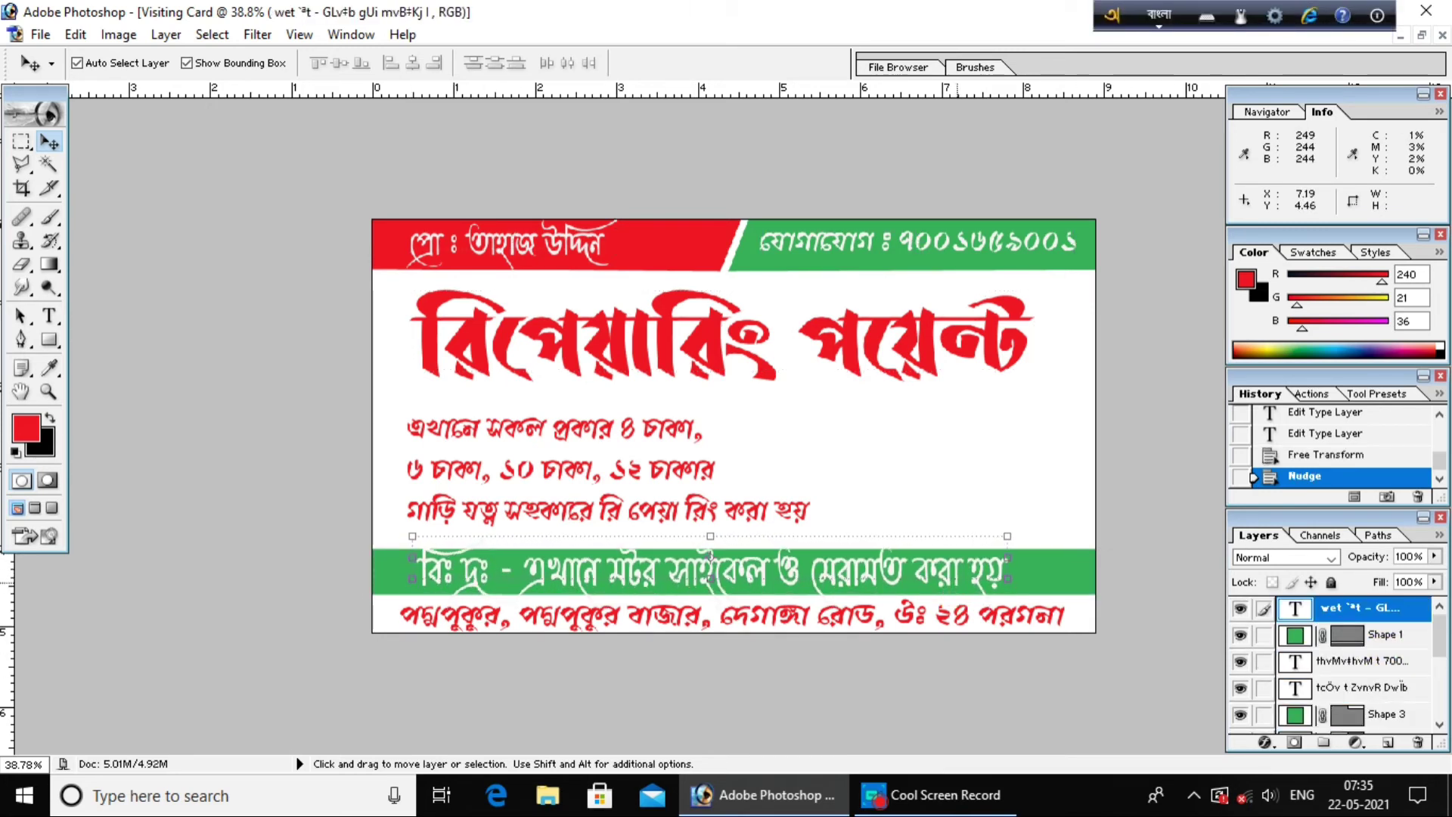
key(ctrl+t)
drag(710, 535, 710, 561)
drag(1007, 564, 1060, 565)
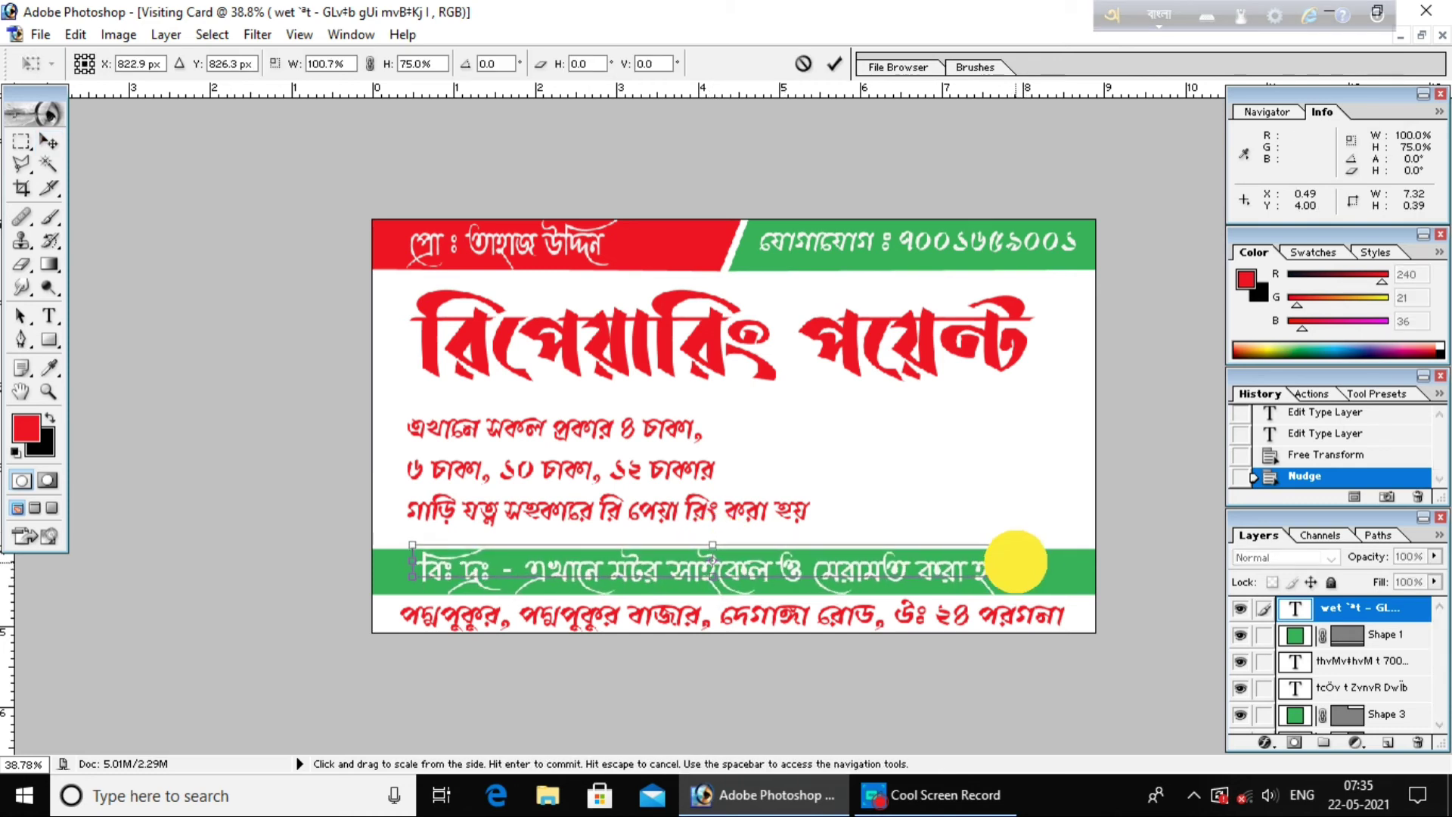
drag(412, 564, 393, 563)
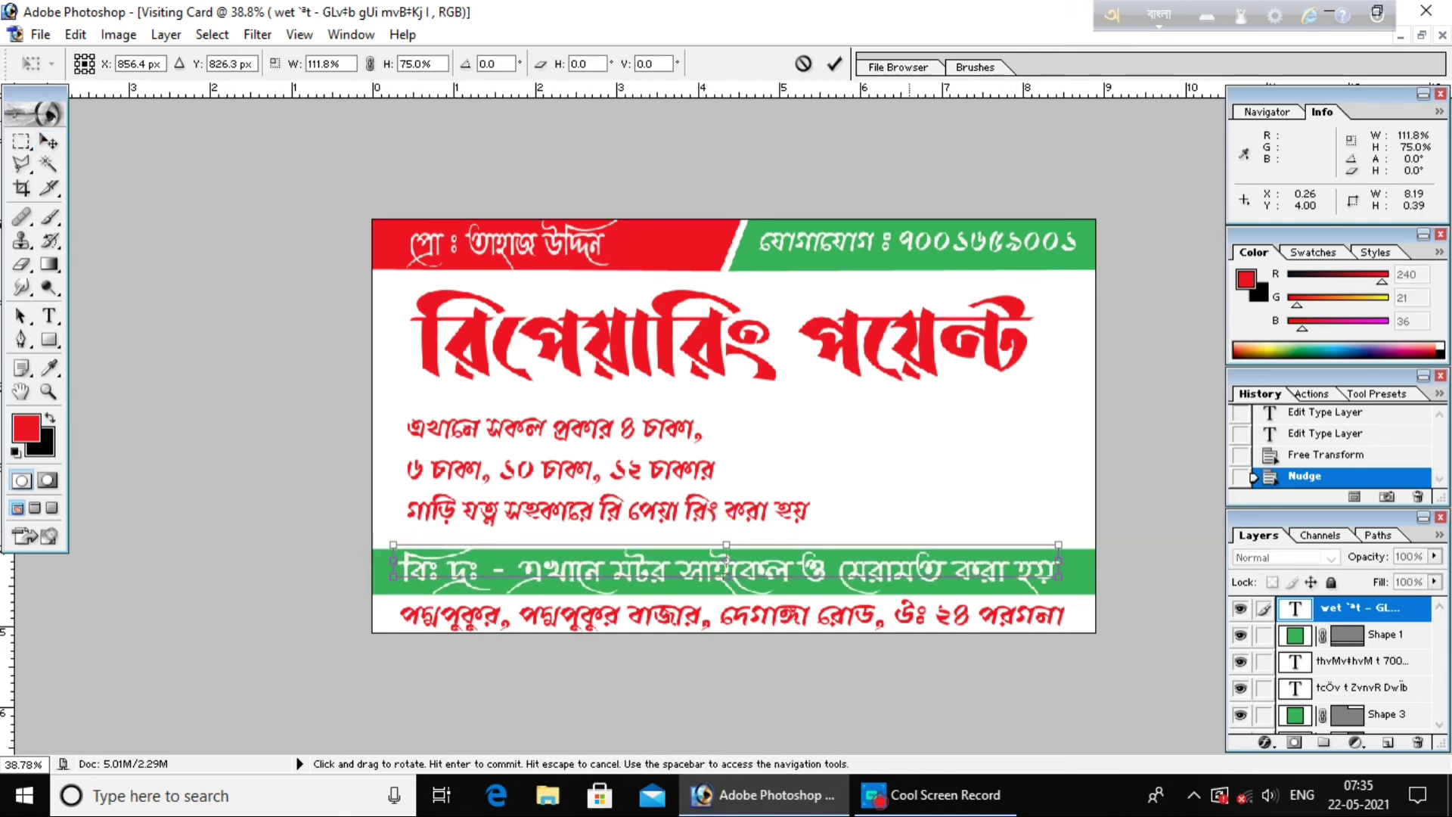
click(834, 64)
Recolour the রিপেয়ারিং পয়েন্ট heading text to blue 1F73D2.
scroll(726, 563, down, 3)
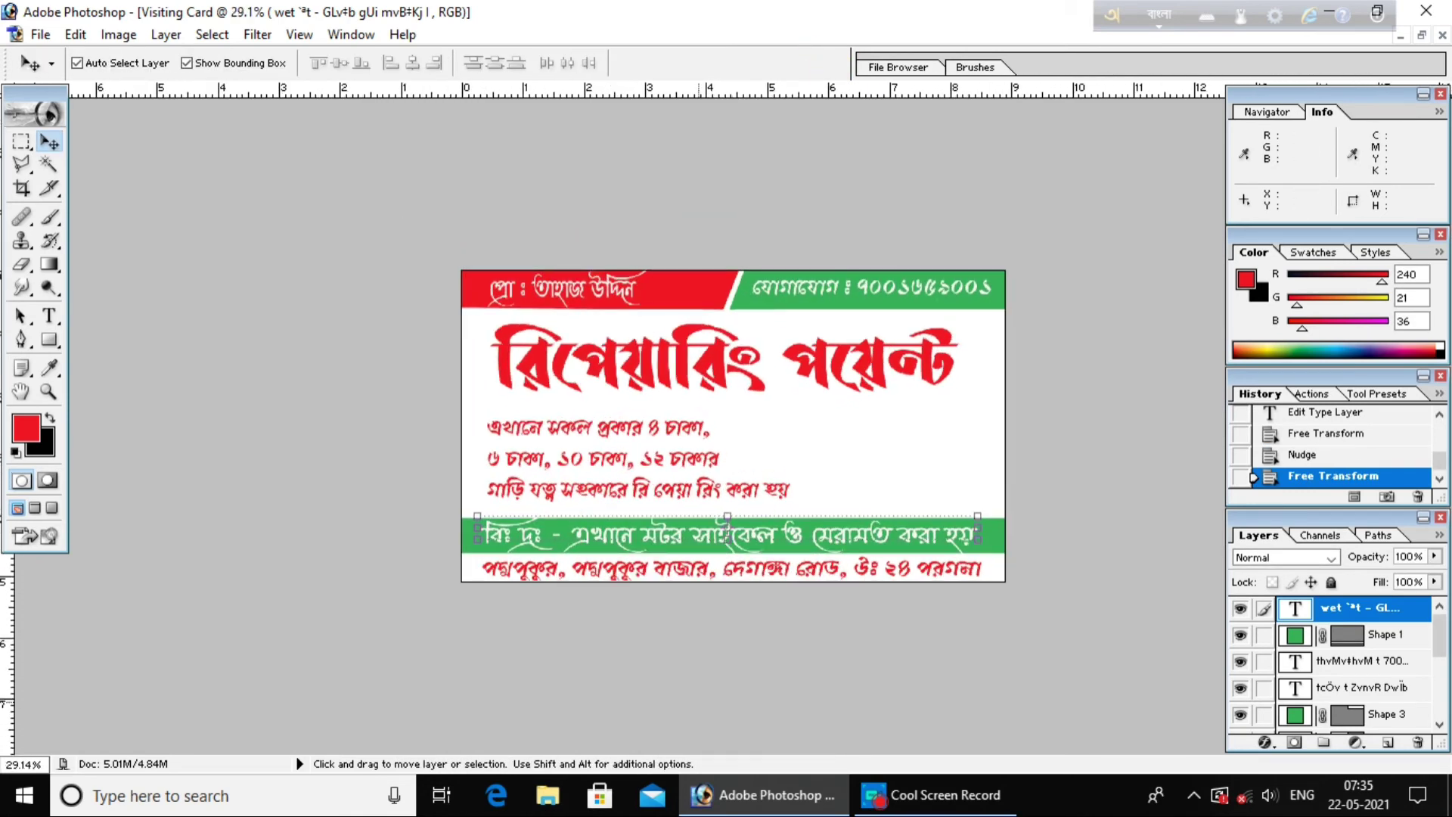
key(t)
drag(493, 355, 1063, 366)
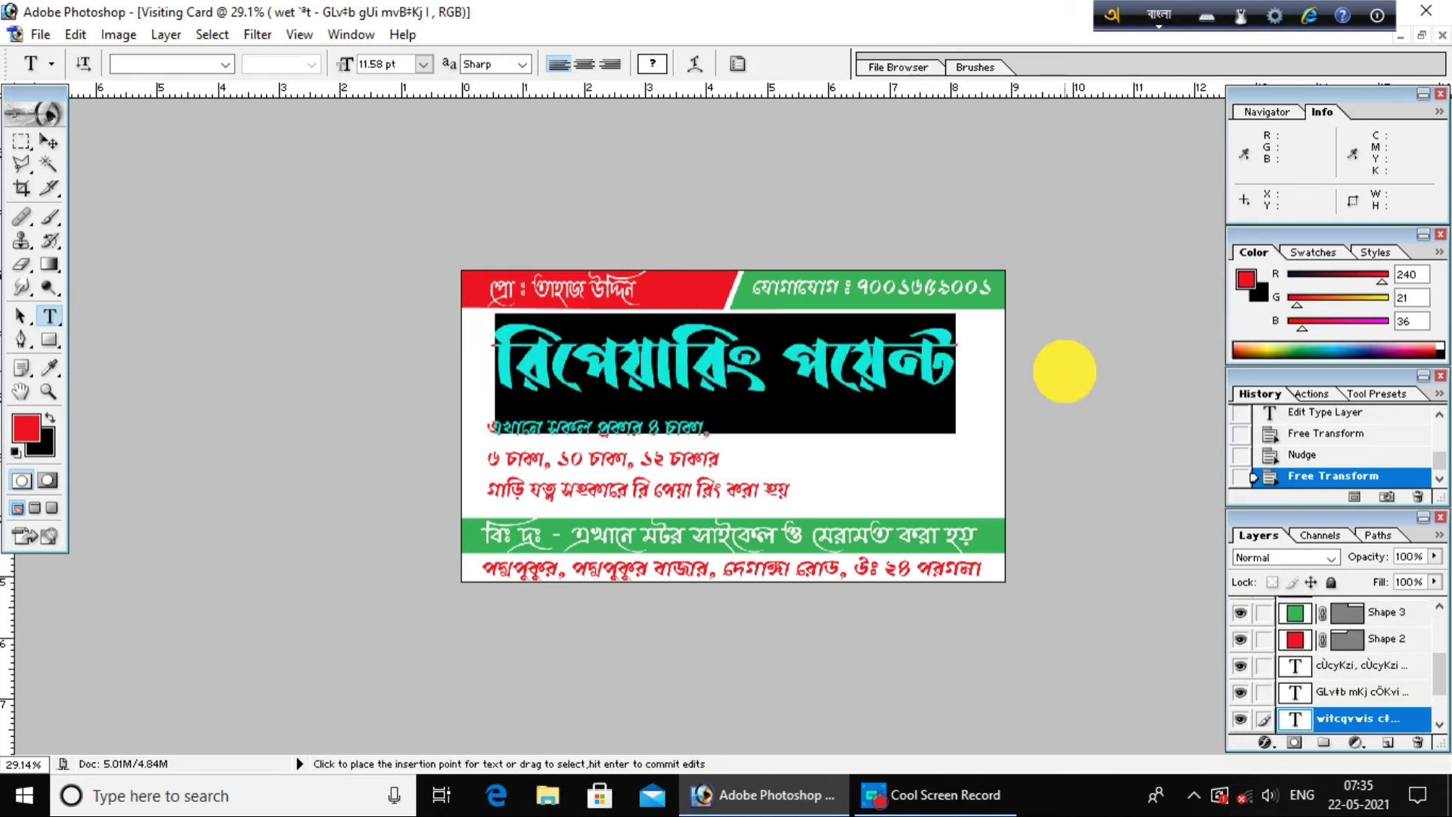
click(652, 63)
click(1170, 333)
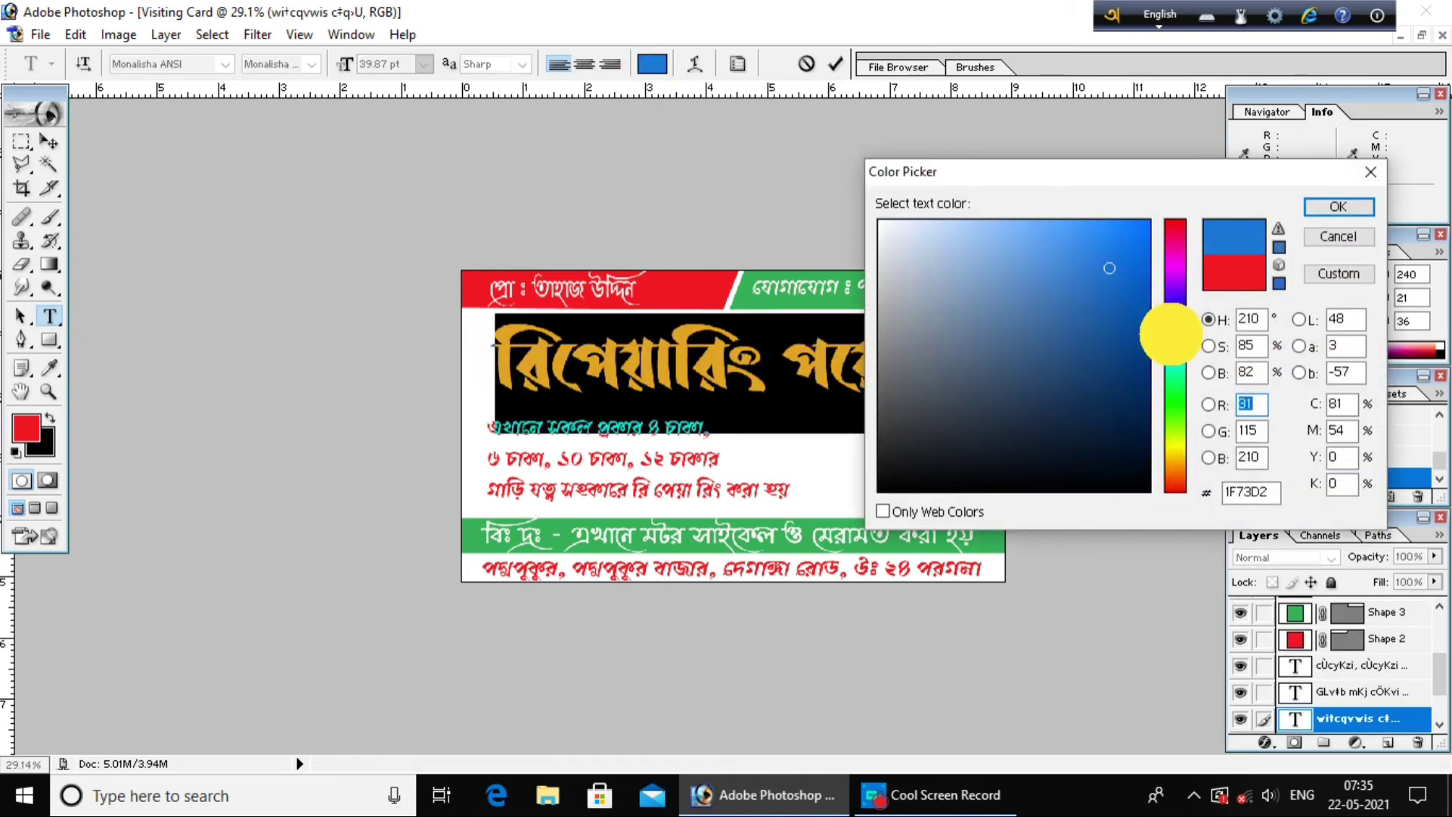
key(Return)
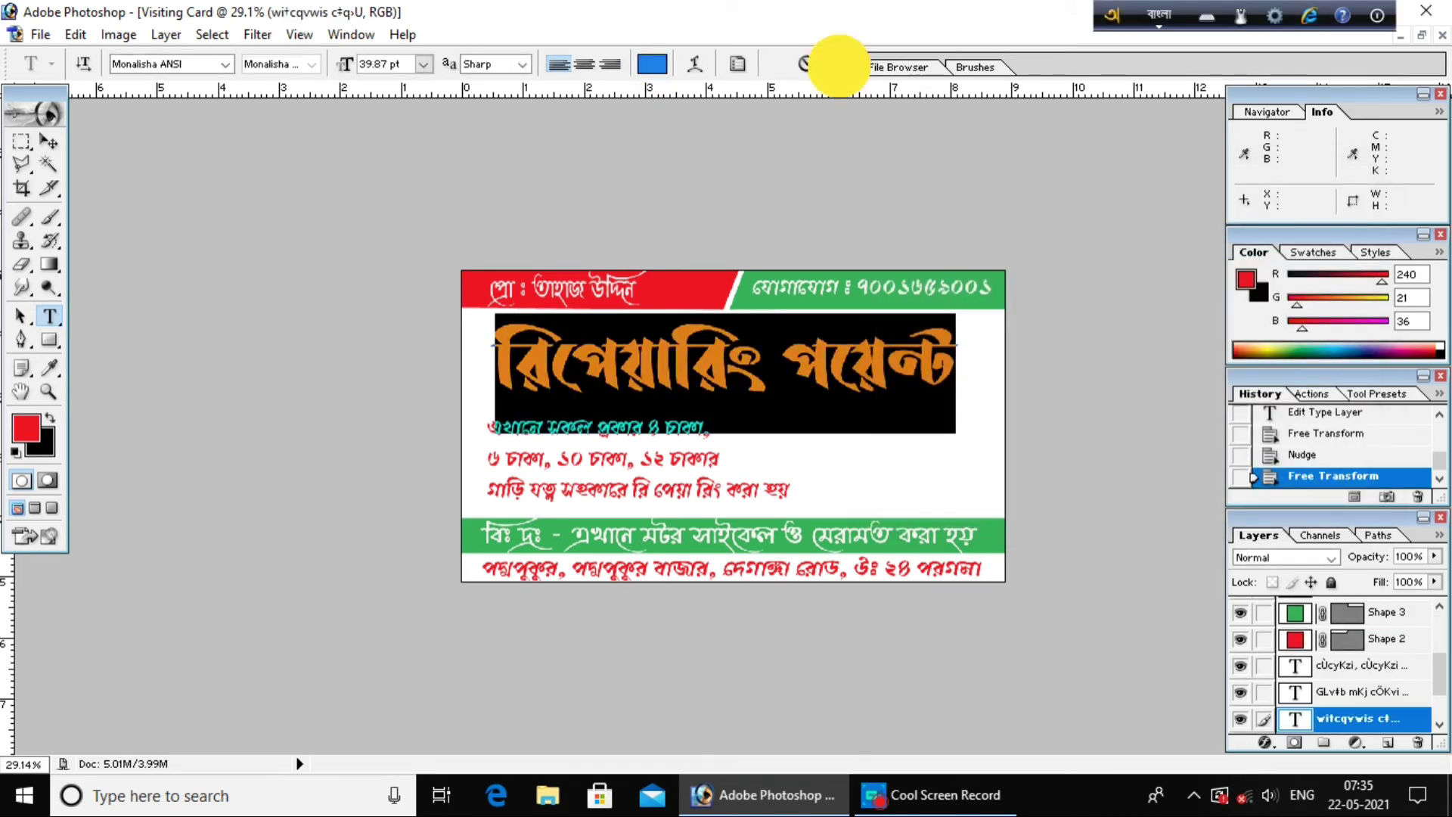
click(835, 64)
drag(495, 356, 972, 404)
click(1415, 718)
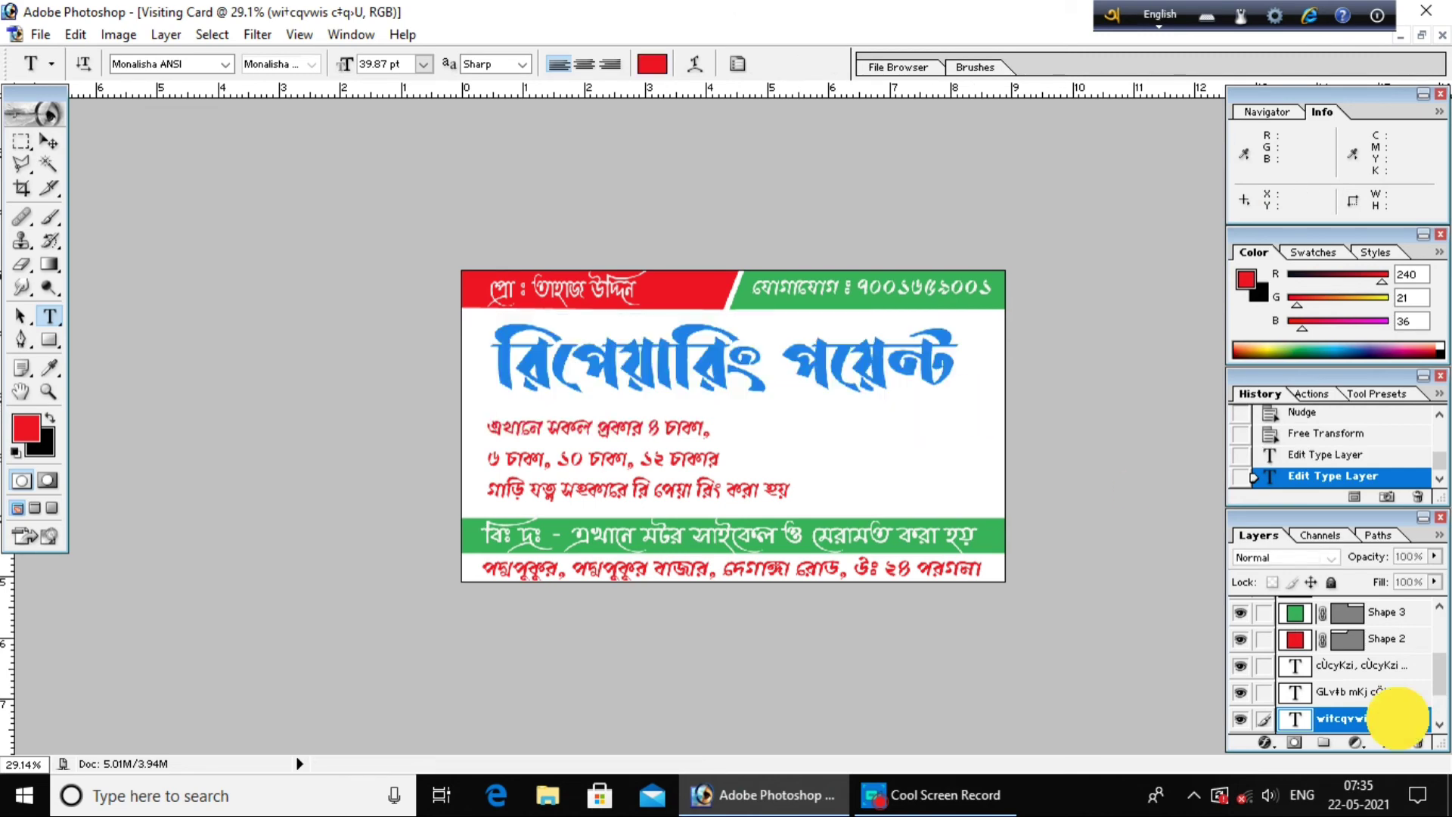
Give the heading a drop shadow and a 7 px near-white stroke.
double_click(1418, 718)
click(960, 278)
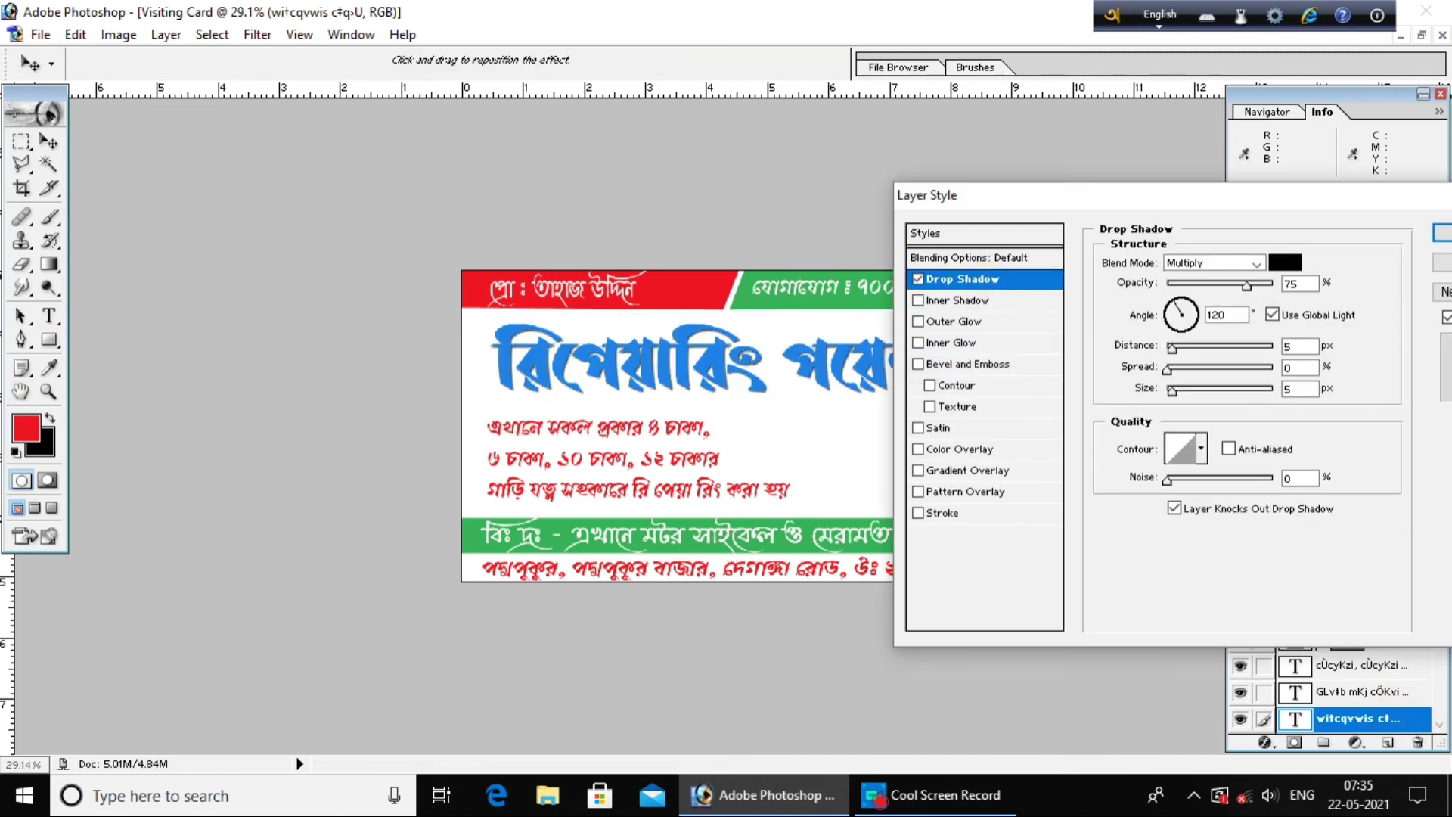
click(919, 513)
click(1150, 386)
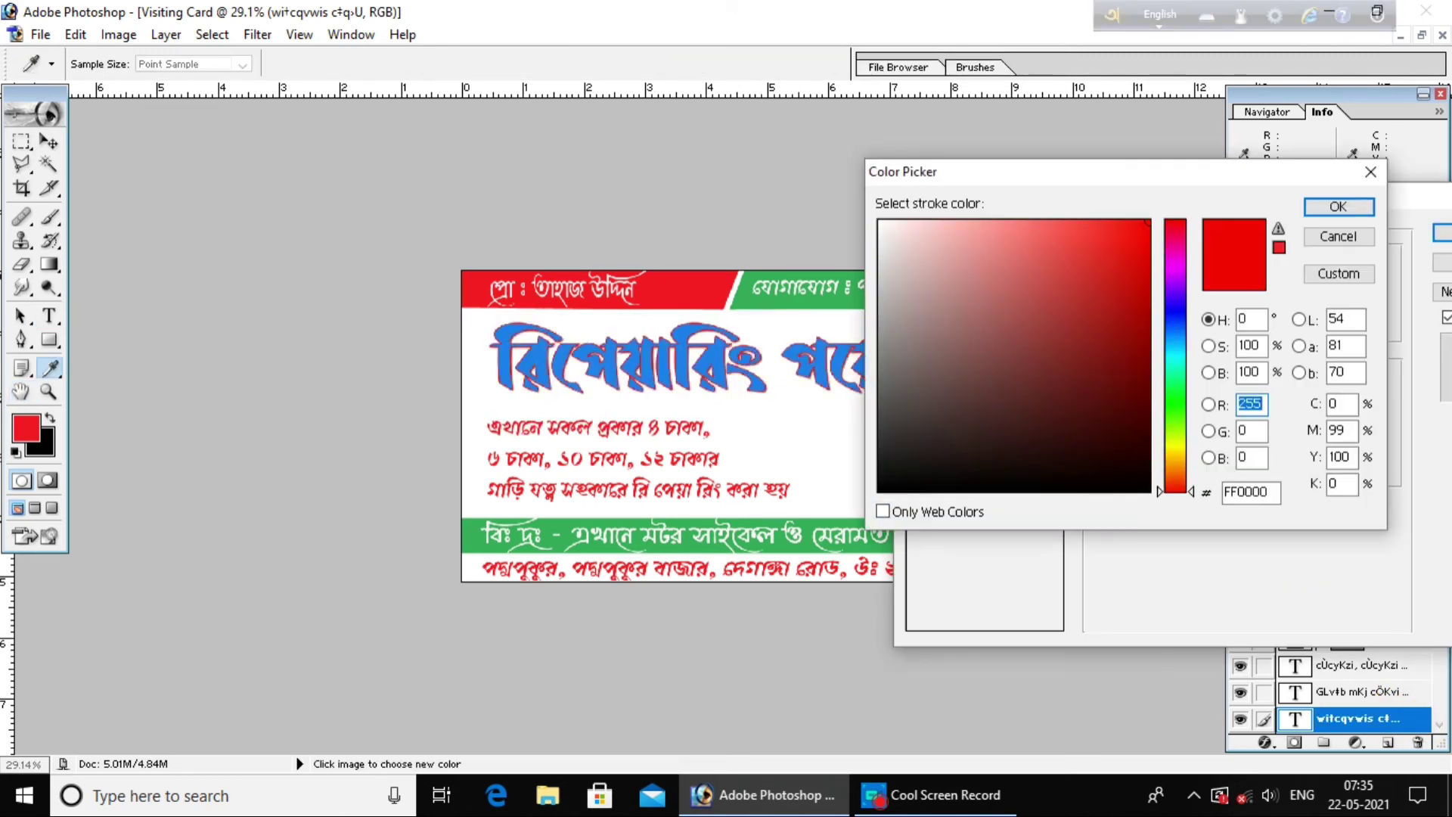
click(887, 223)
key(Return)
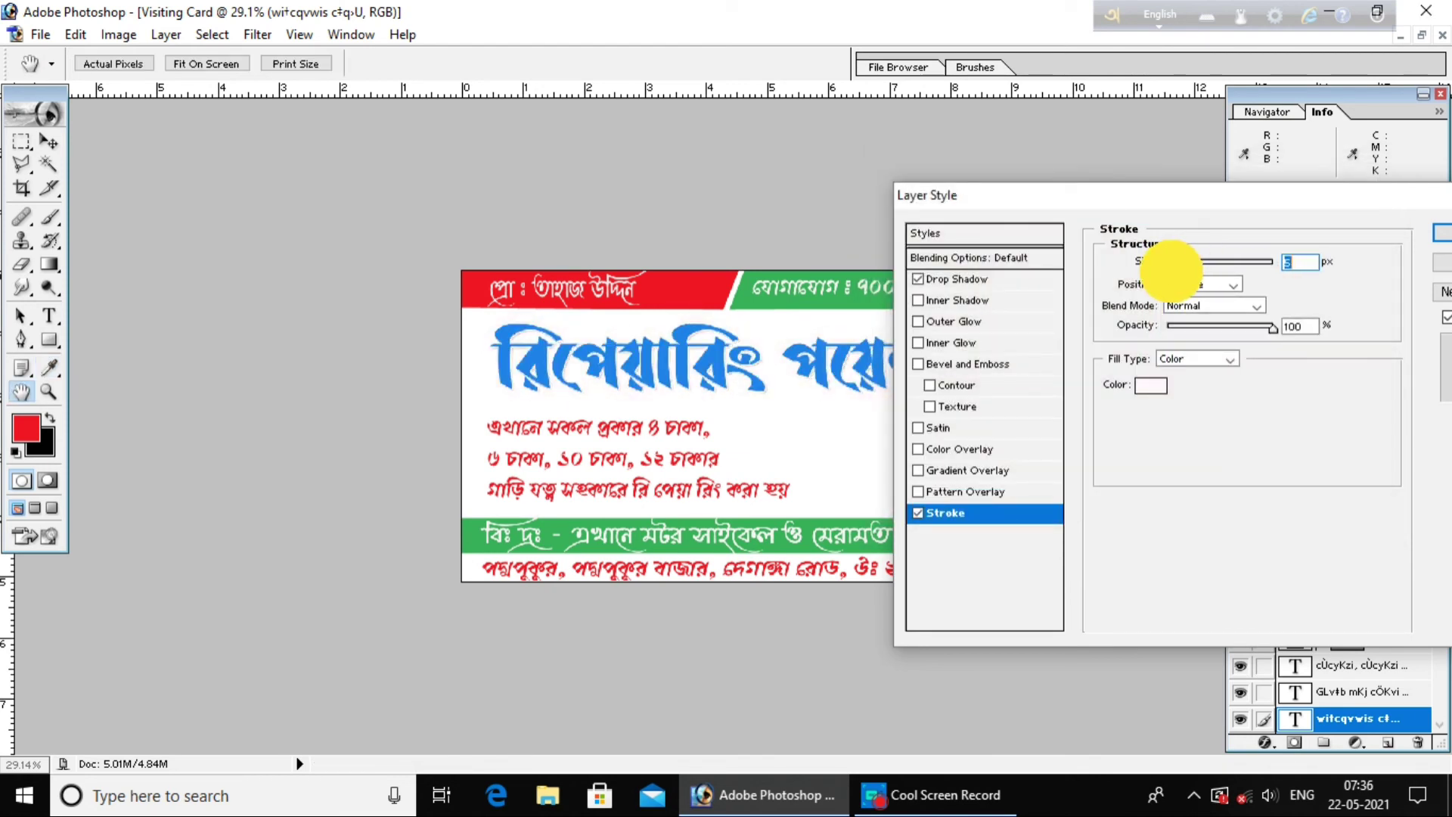
click(968, 278)
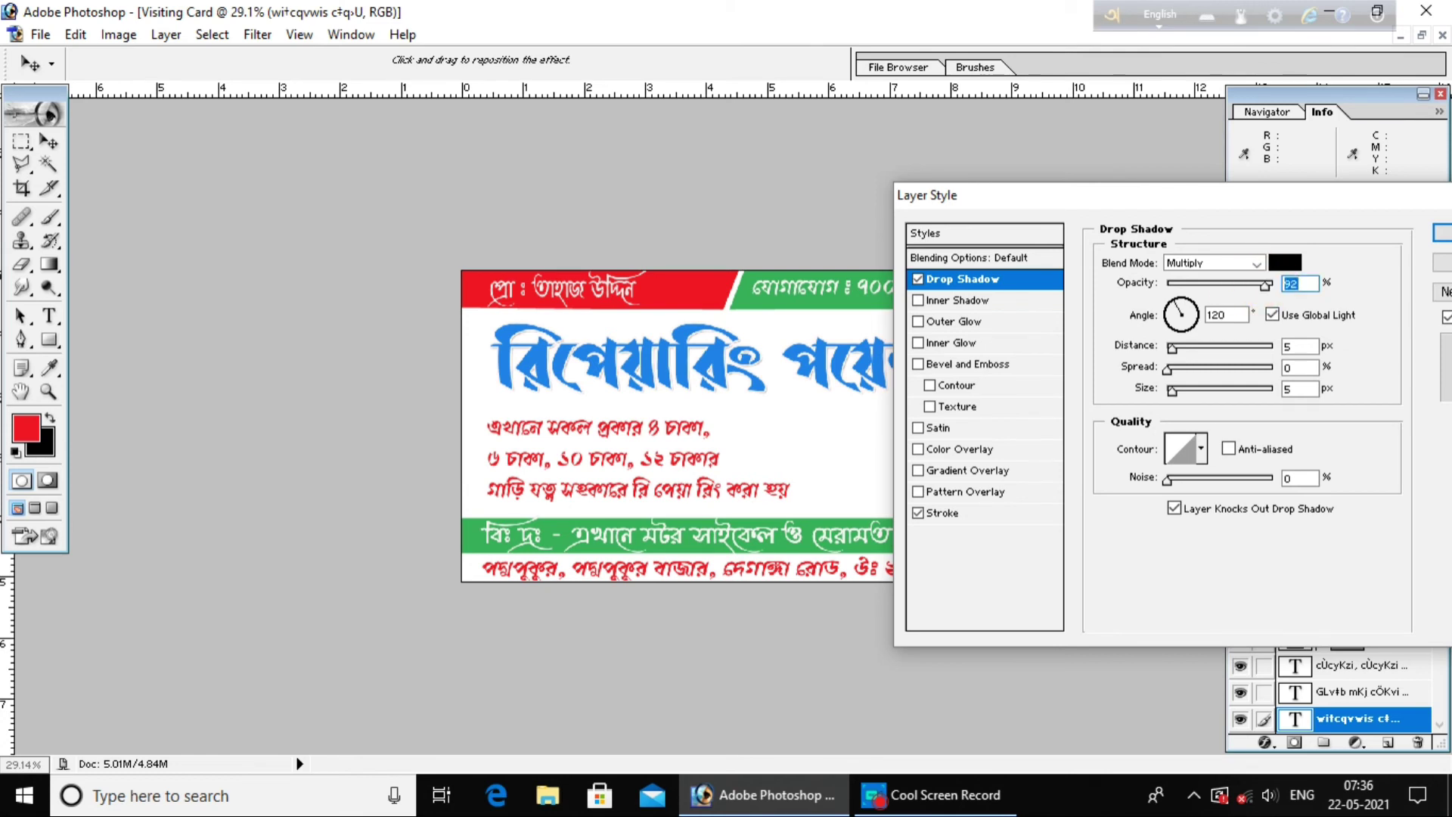
mouse_move(1172, 347)
mouse_down()
mouse_move(1187, 347)
mouse_move(1181, 387)
mouse_up()
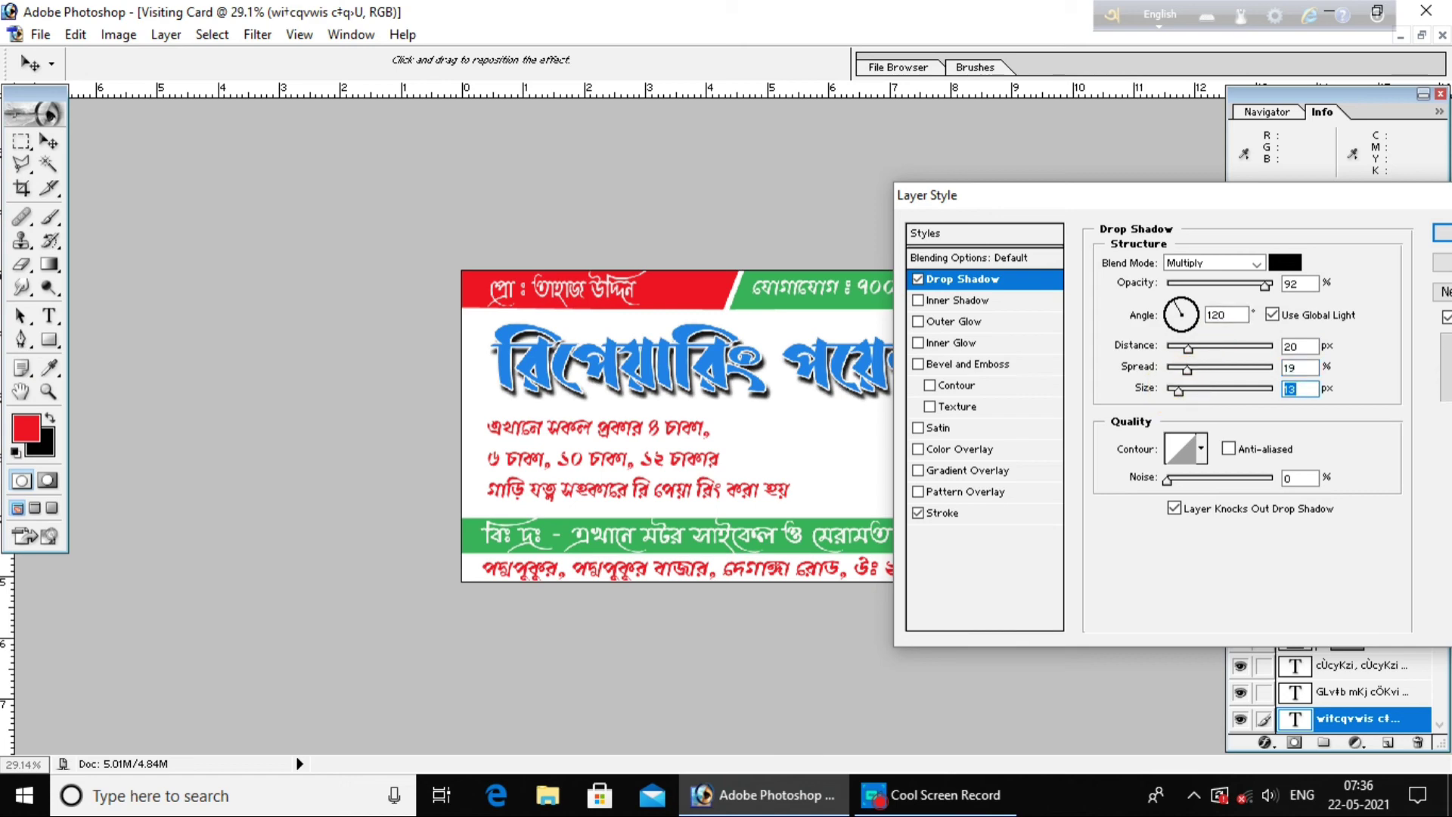
click(946, 513)
drag(1172, 264, 1175, 261)
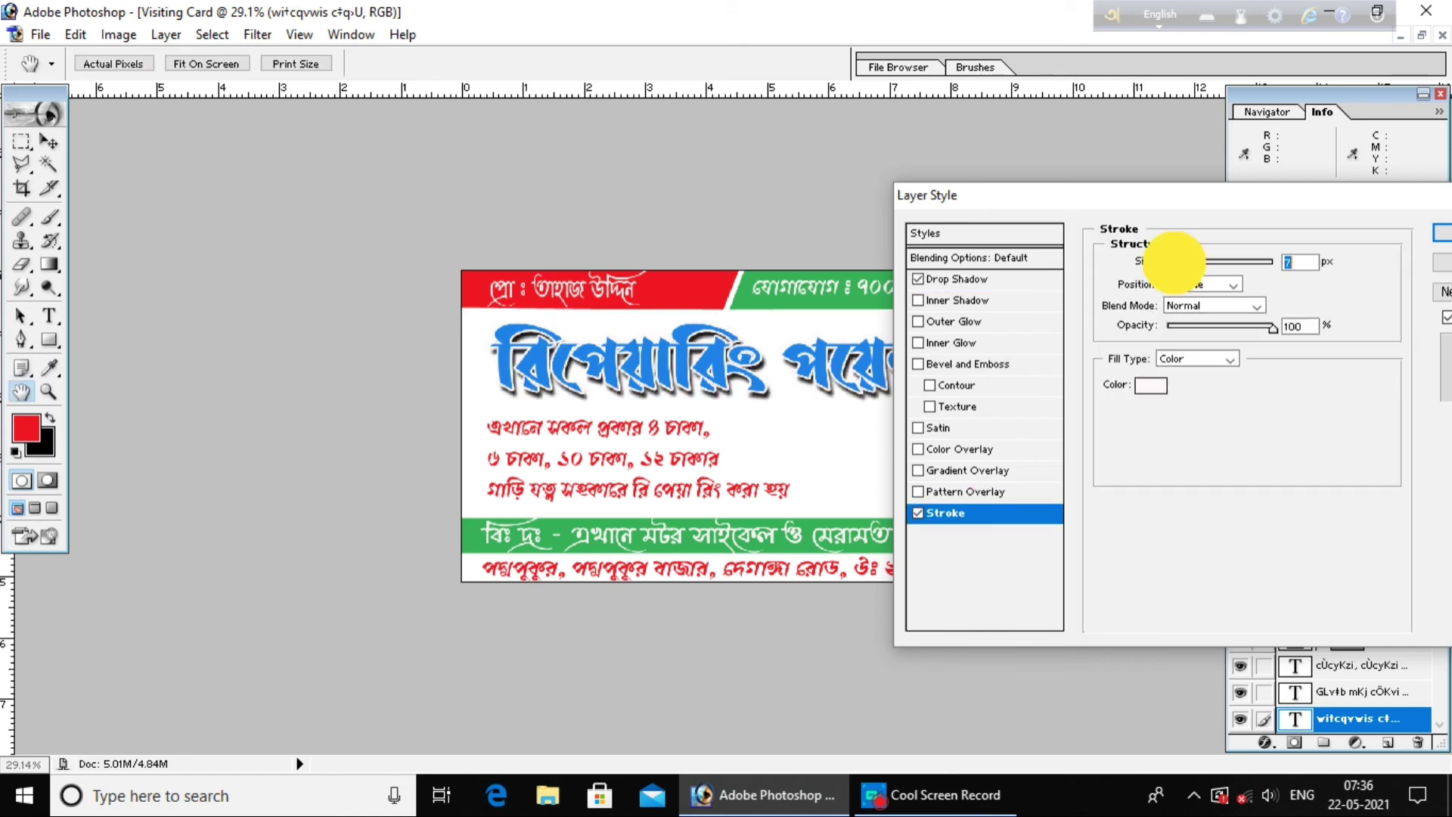
key(Return)
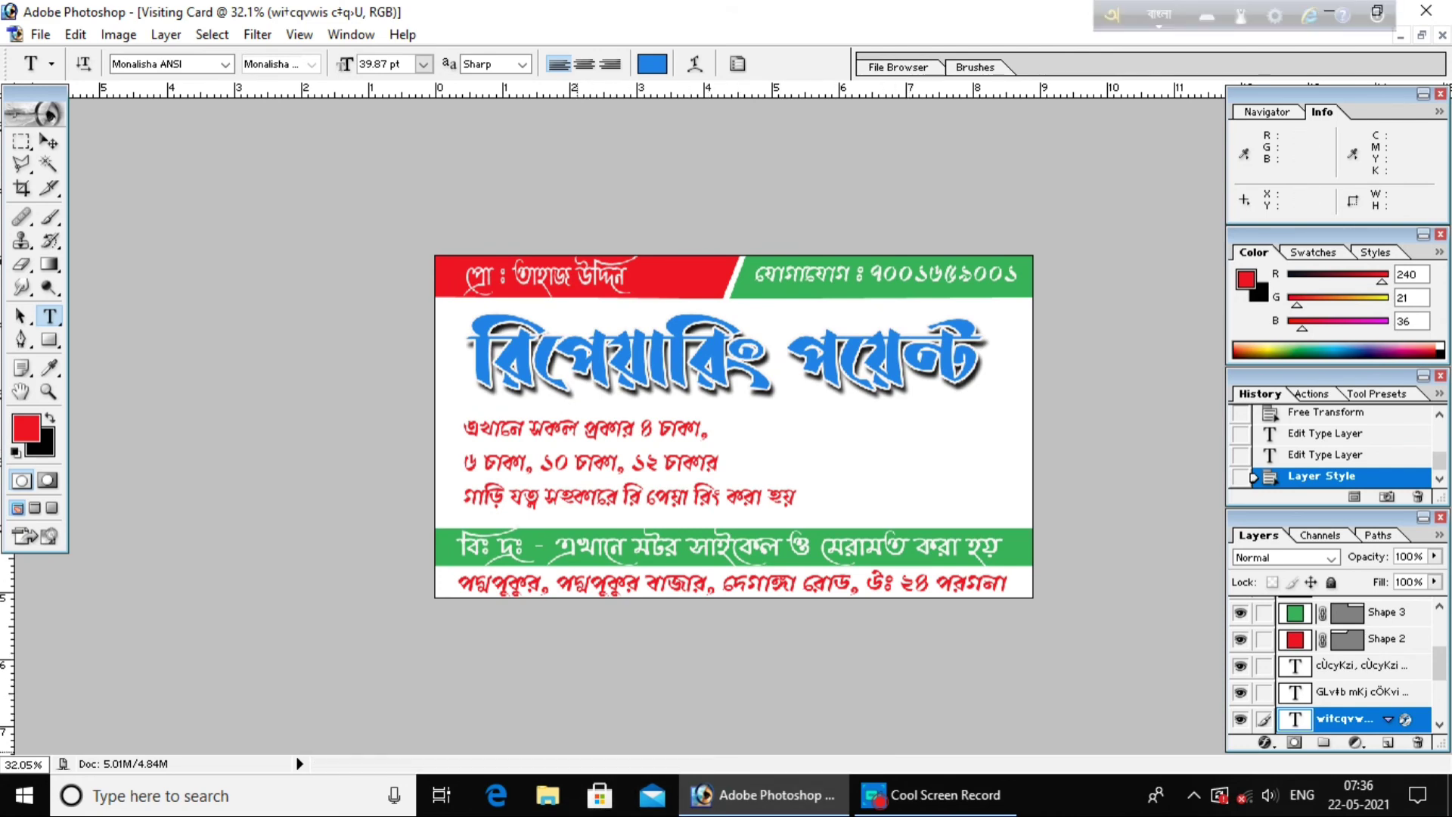
Open the green Car.png from E:\PNG\Car in Photoshop.
click(547, 794)
click(83, 568)
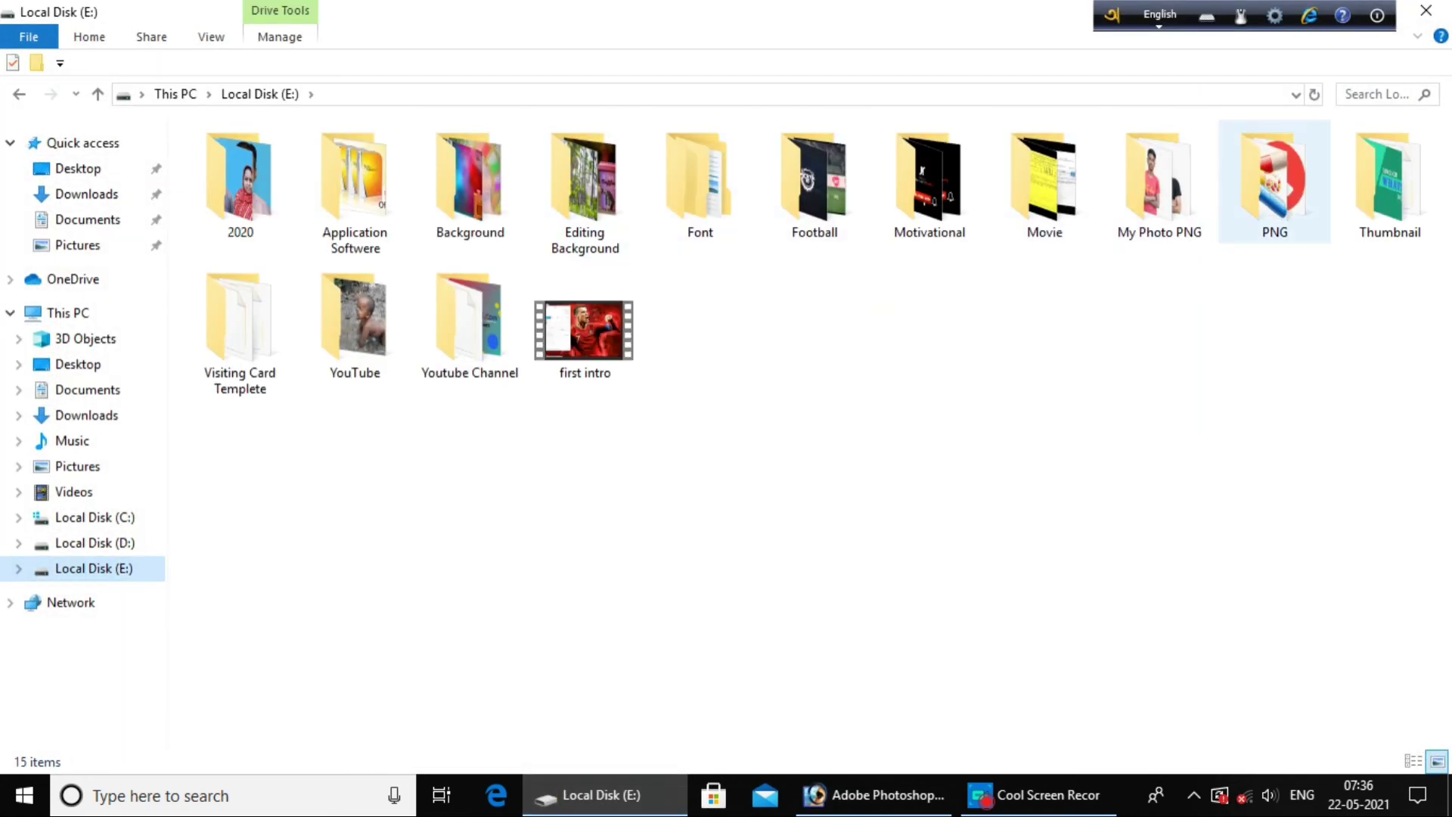
double_click(1276, 181)
double_click(241, 182)
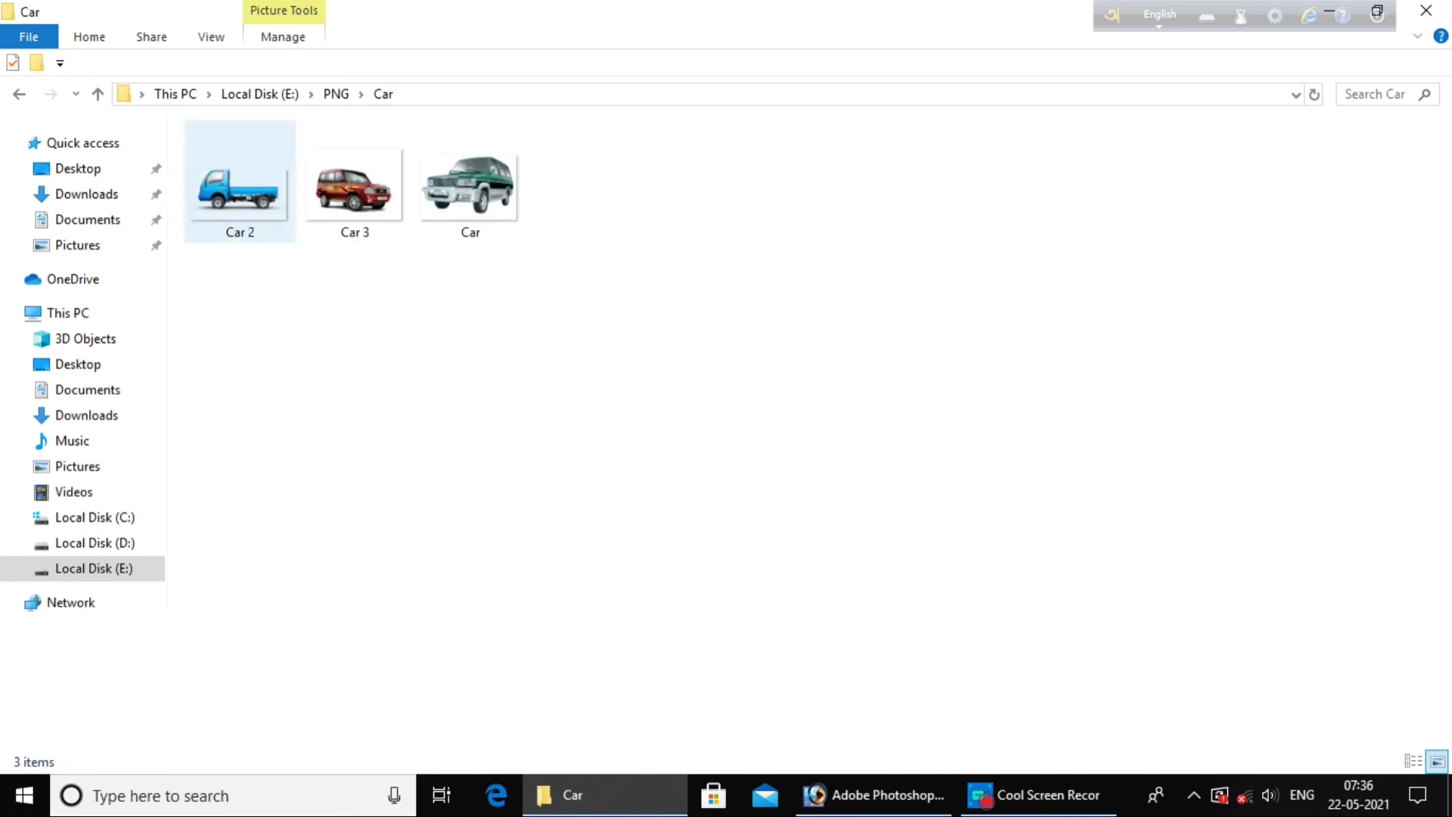
drag(469, 182, 778, 558)
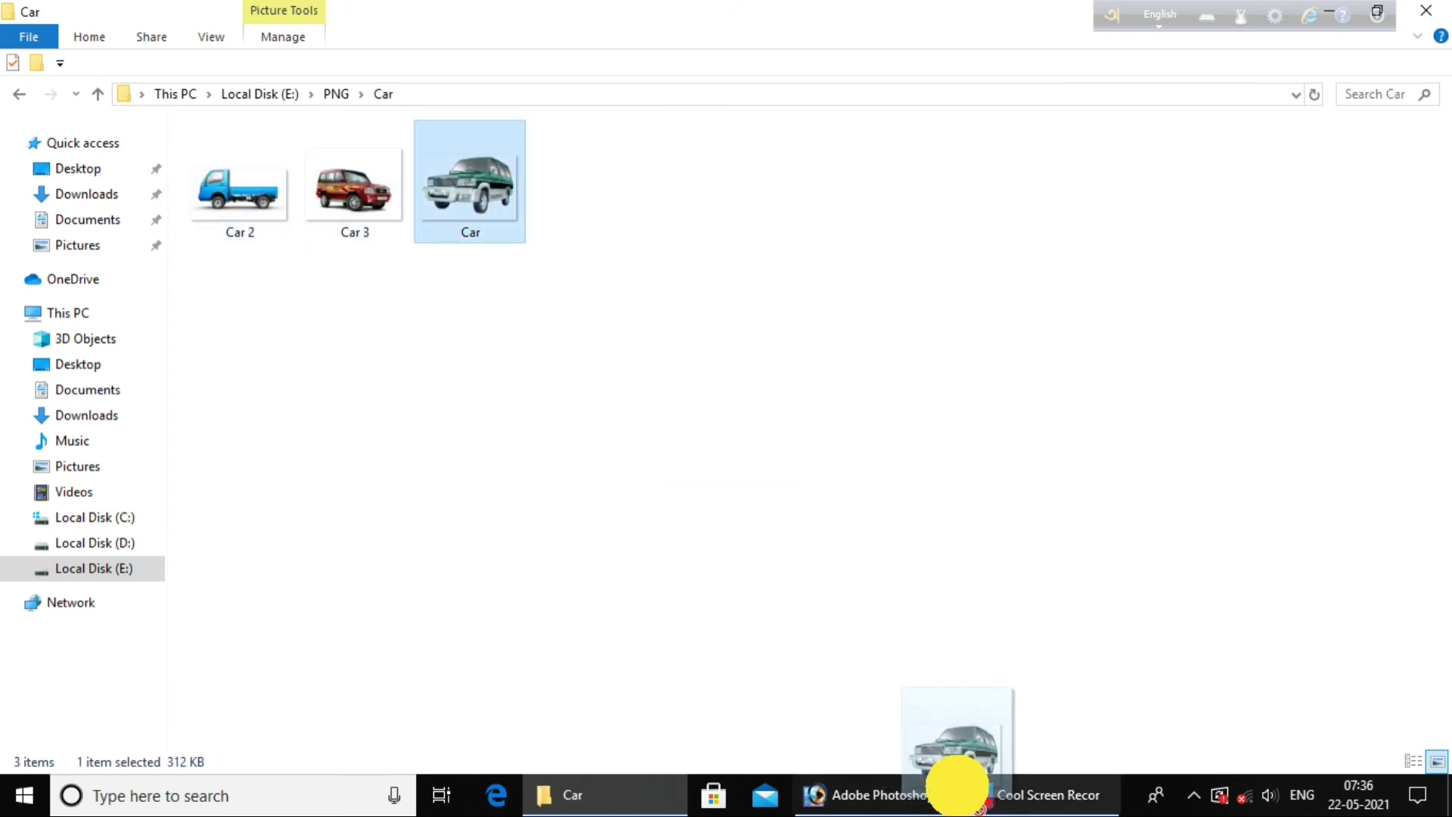
Place the green car on the card, shrunk beside the text, then open the blue truck image.
key(v)
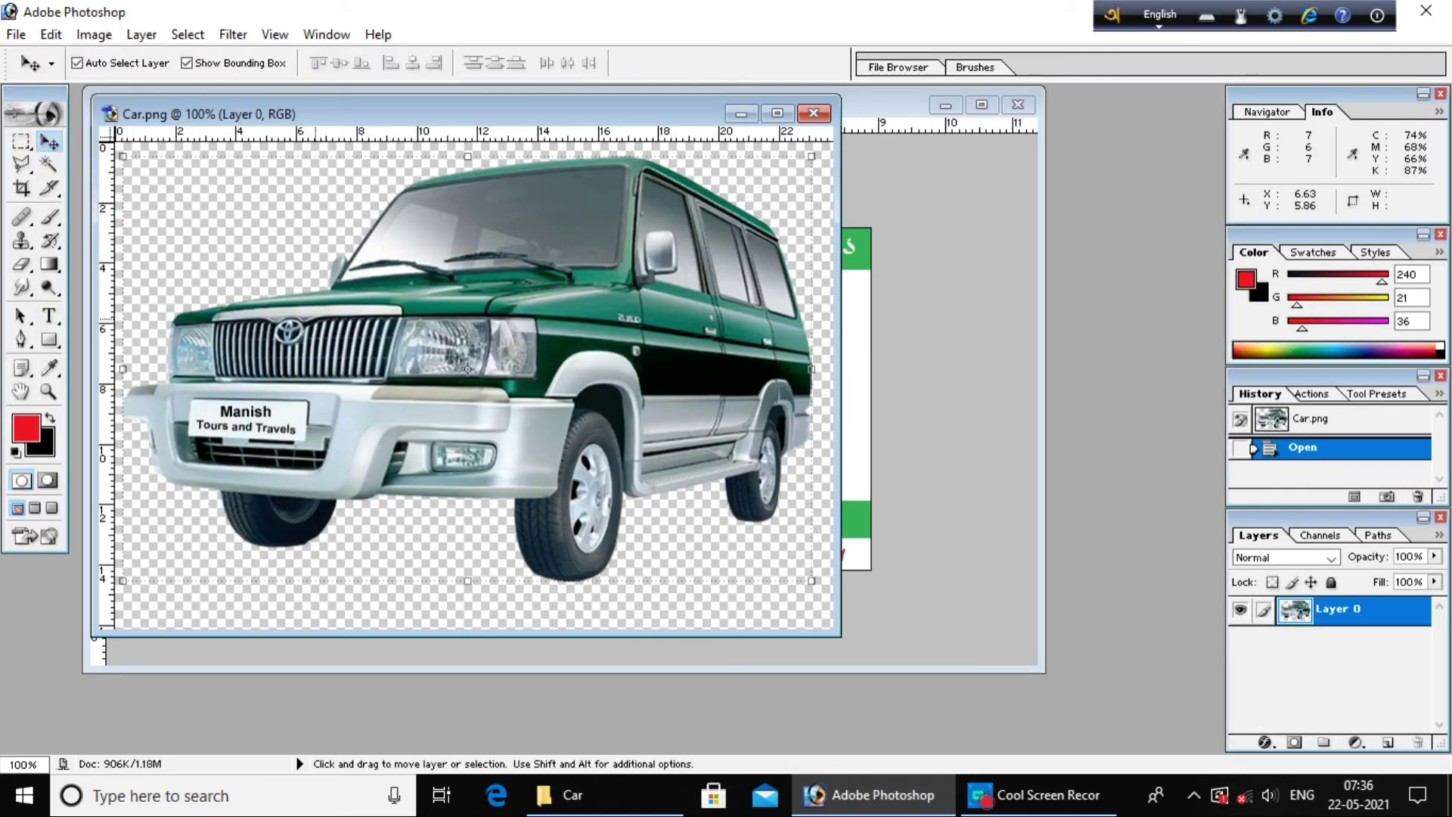
mouse_move(469, 355)
mouse_down()
mouse_move(868, 529)
mouse_move(696, 429)
mouse_up()
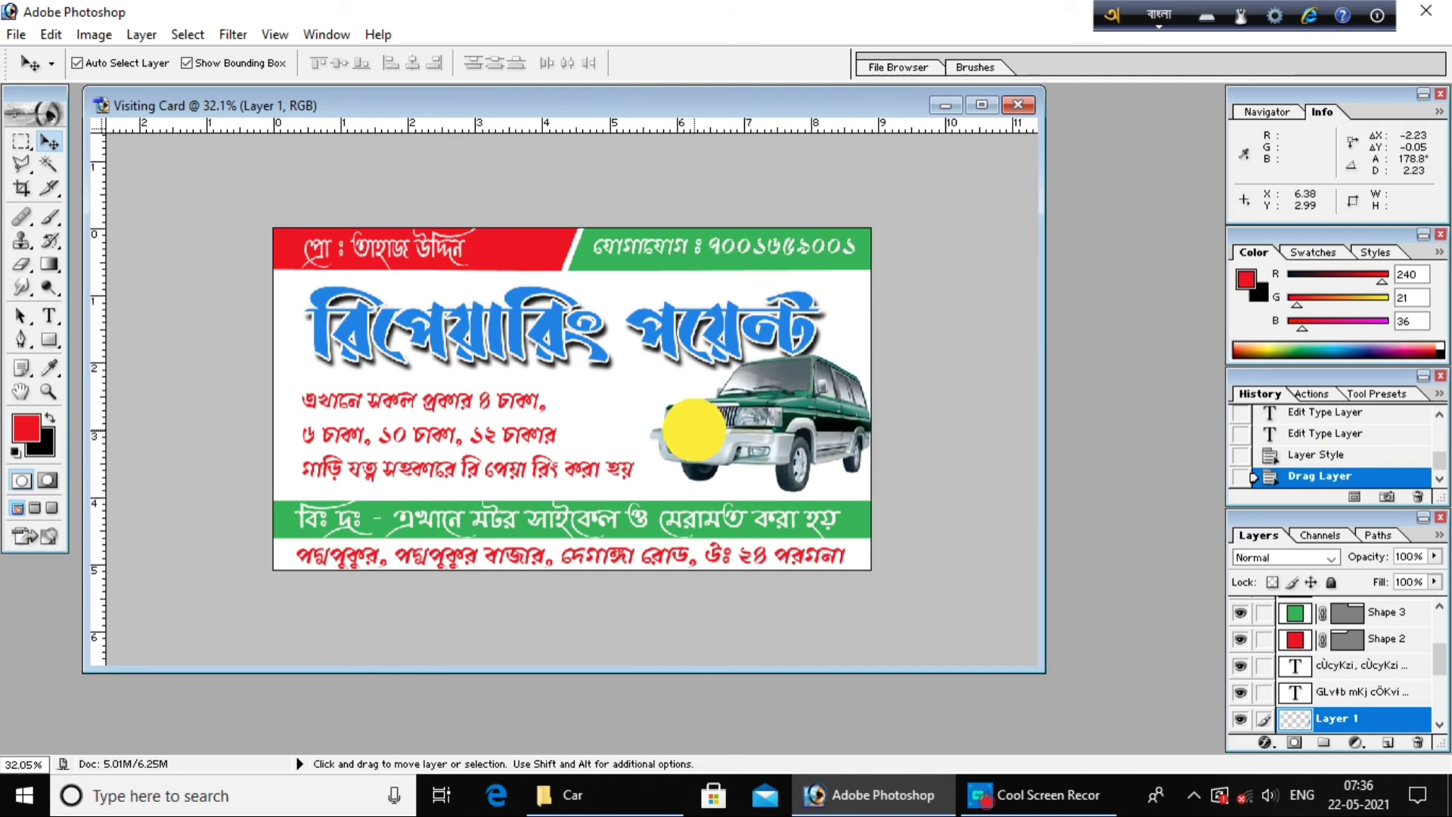
key(ctrl+t)
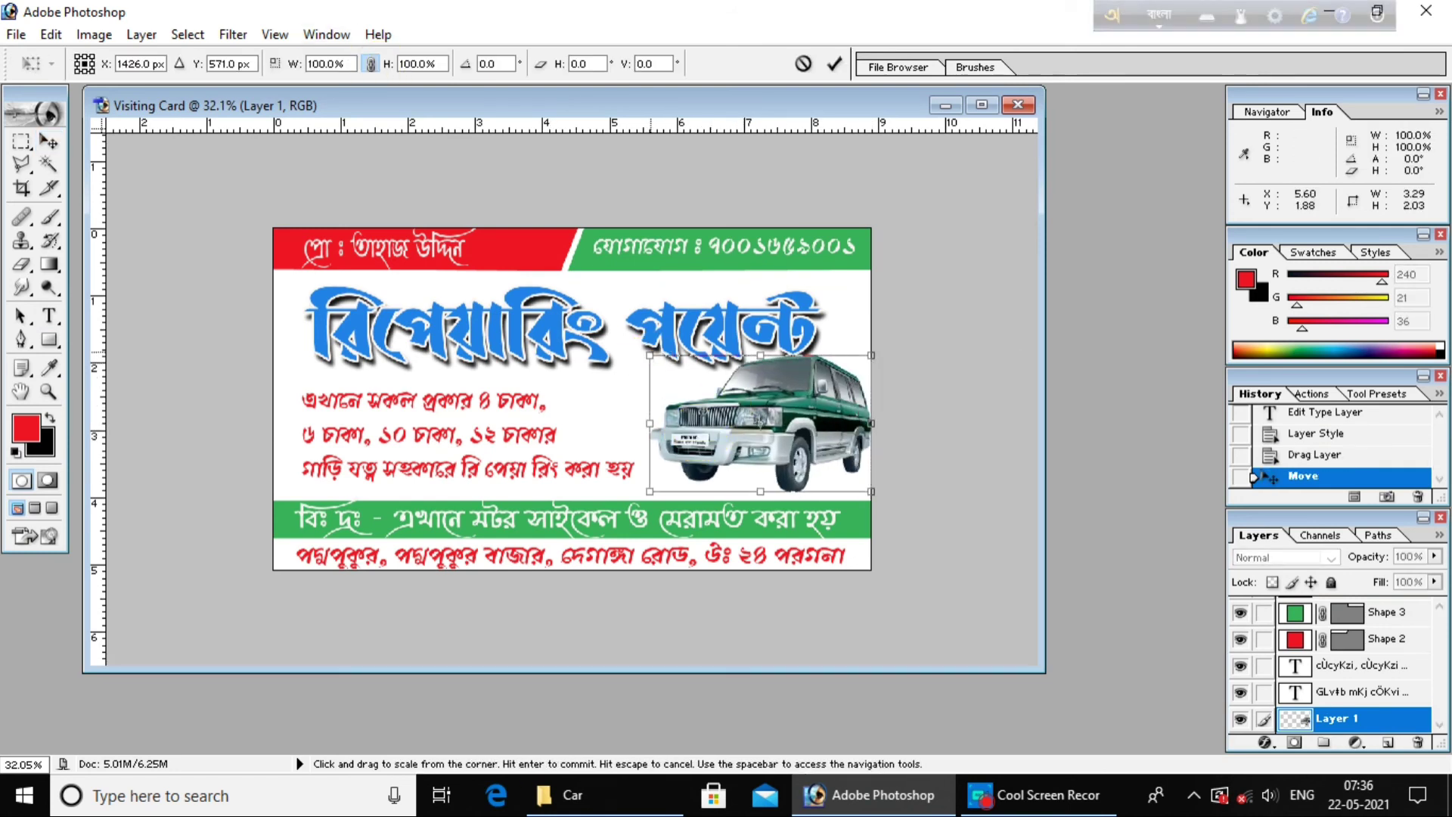
drag(650, 355, 692, 371)
double_click(810, 453)
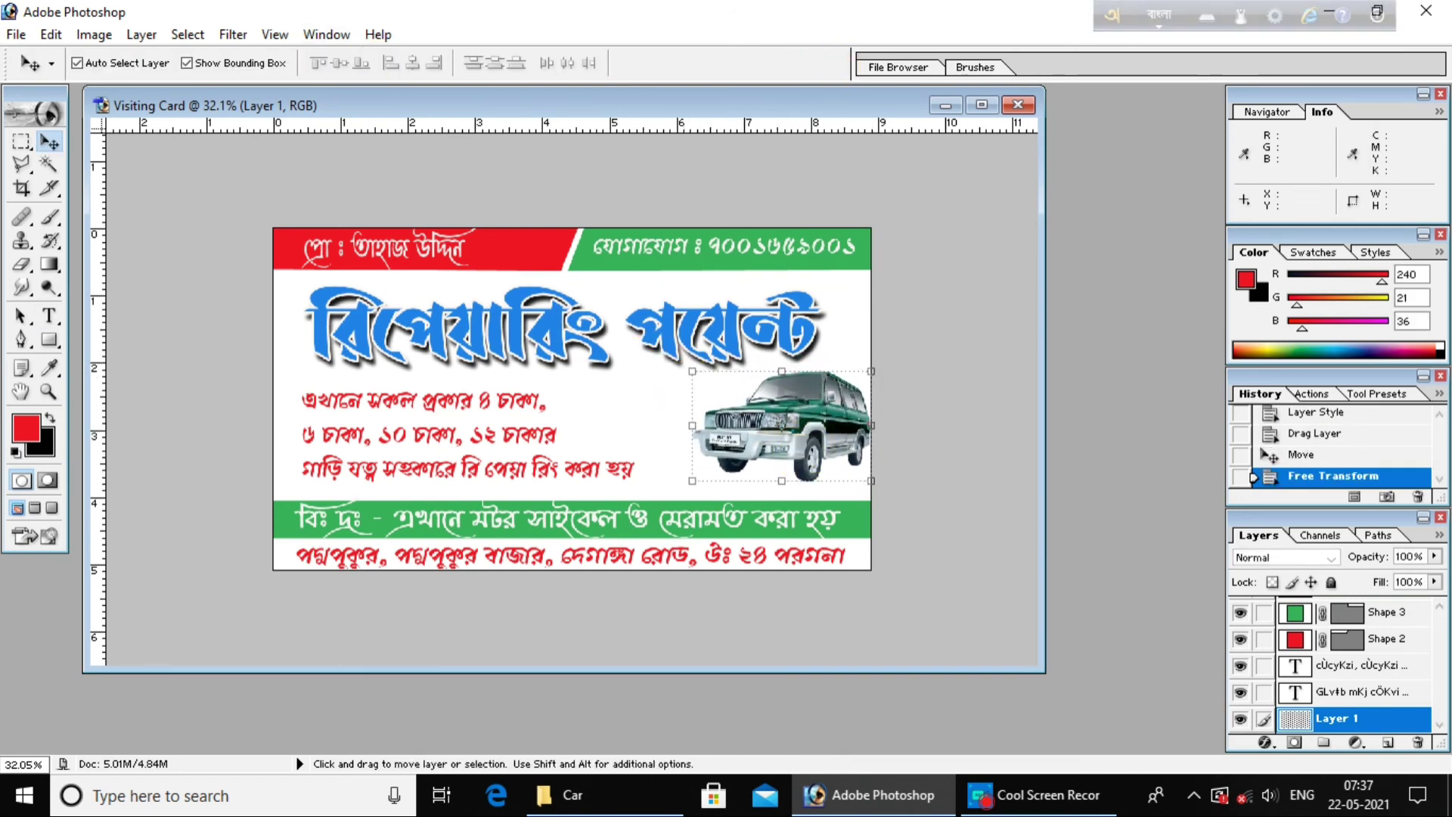
click(573, 794)
drag(243, 185, 673, 489)
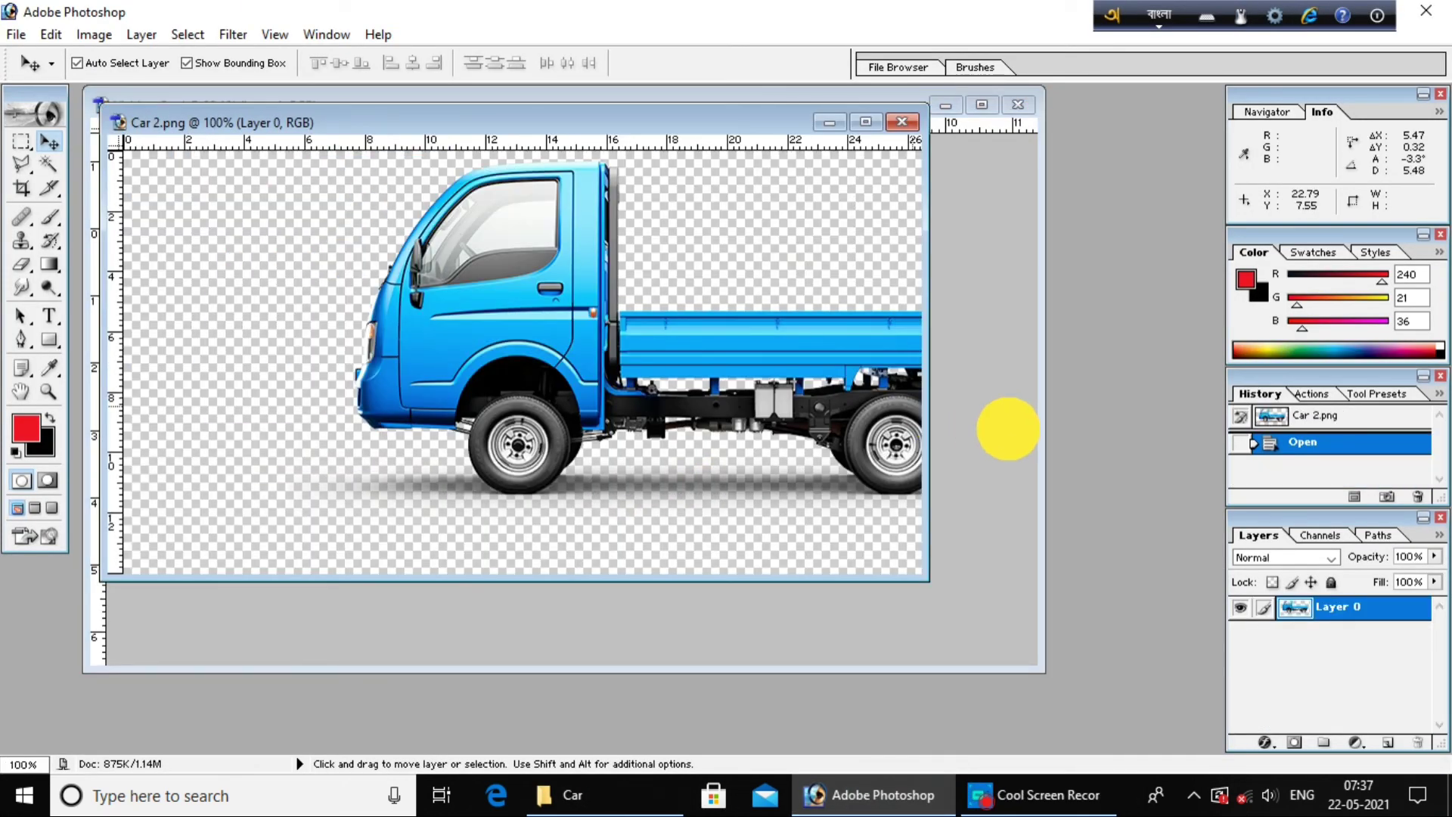
Add the blue truck behind the green car and arrange both vehicles on the card's right.
drag(796, 425, 973, 421)
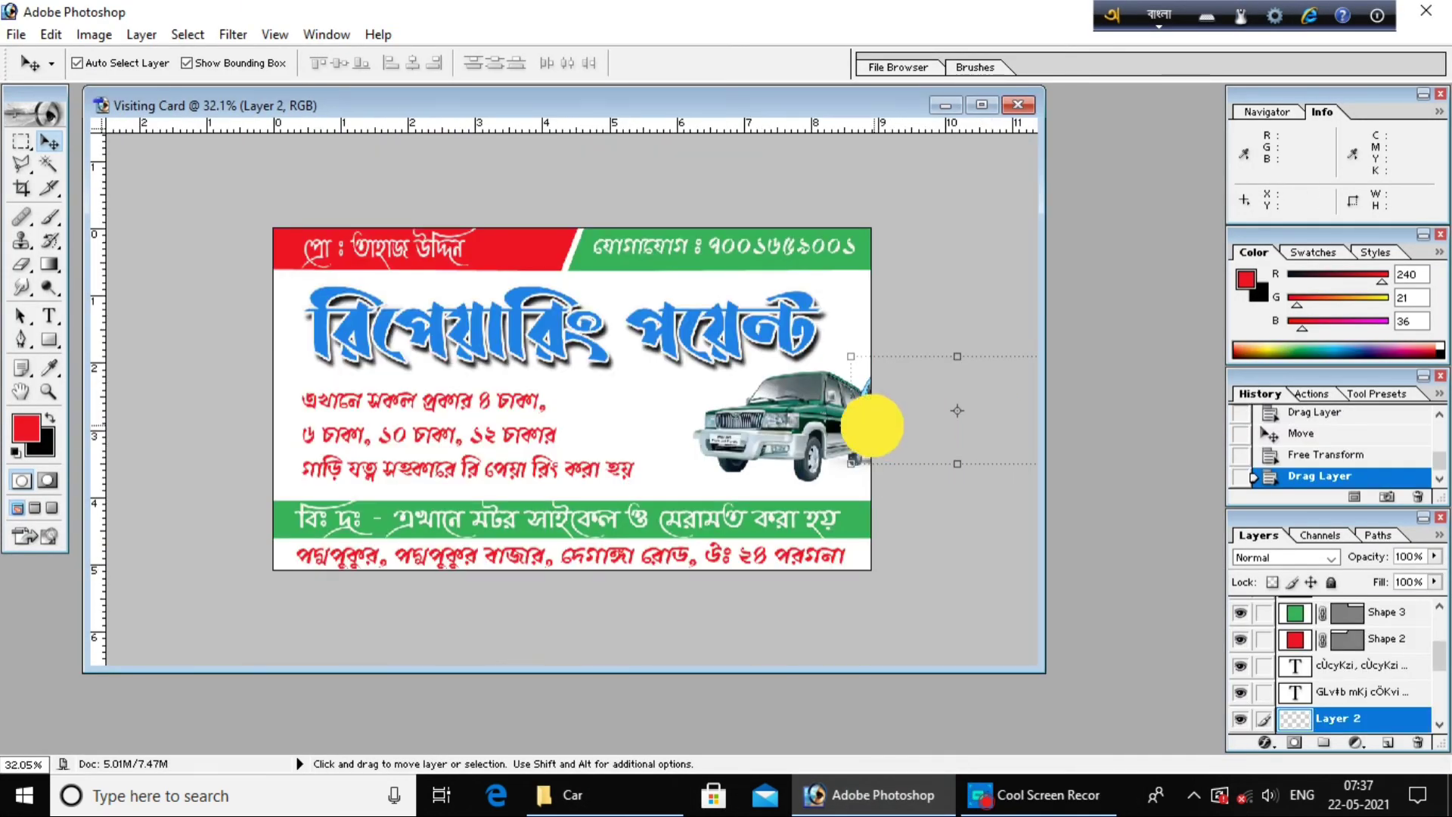
drag(872, 425, 631, 425)
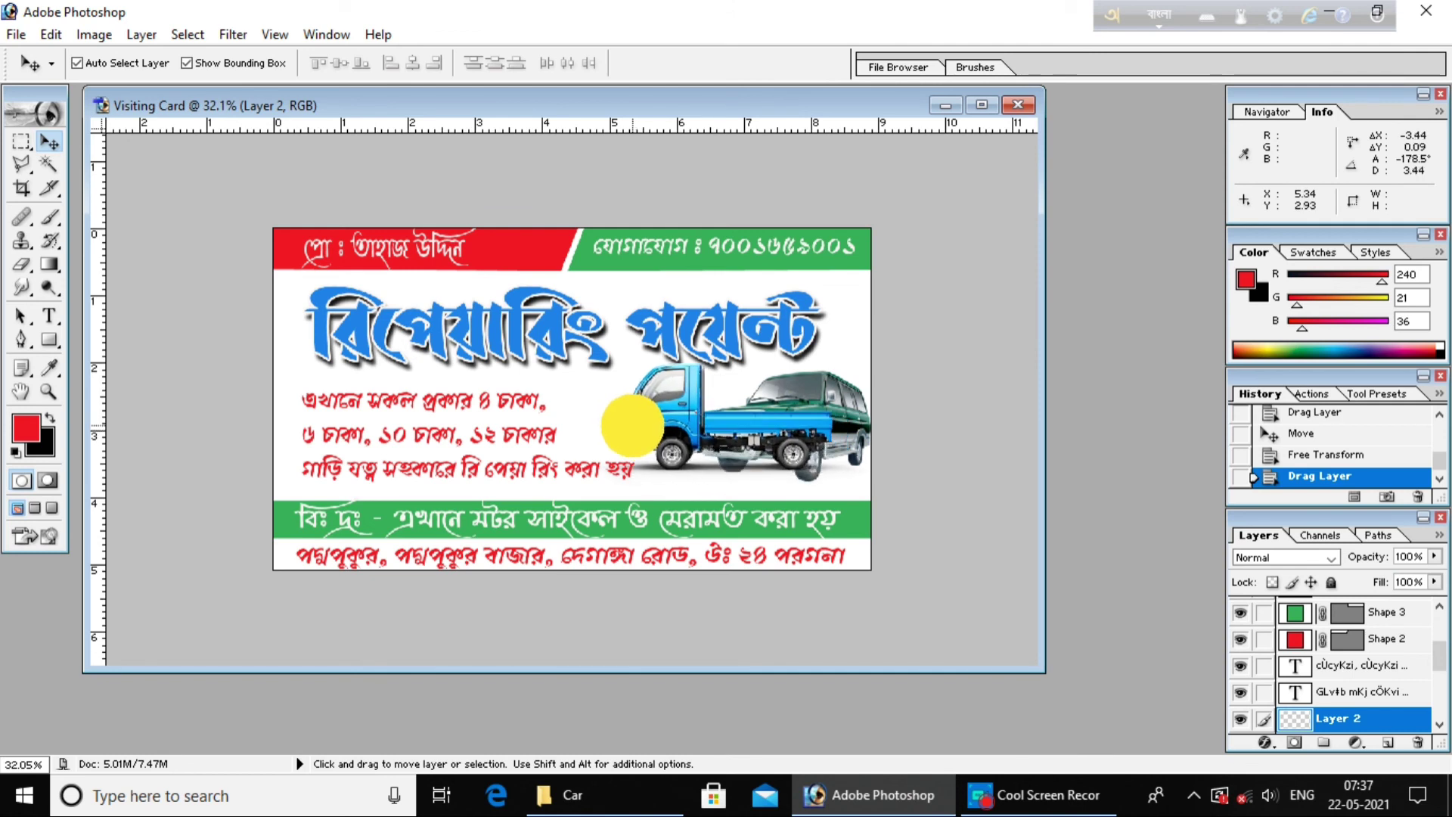
drag(632, 425, 624, 426)
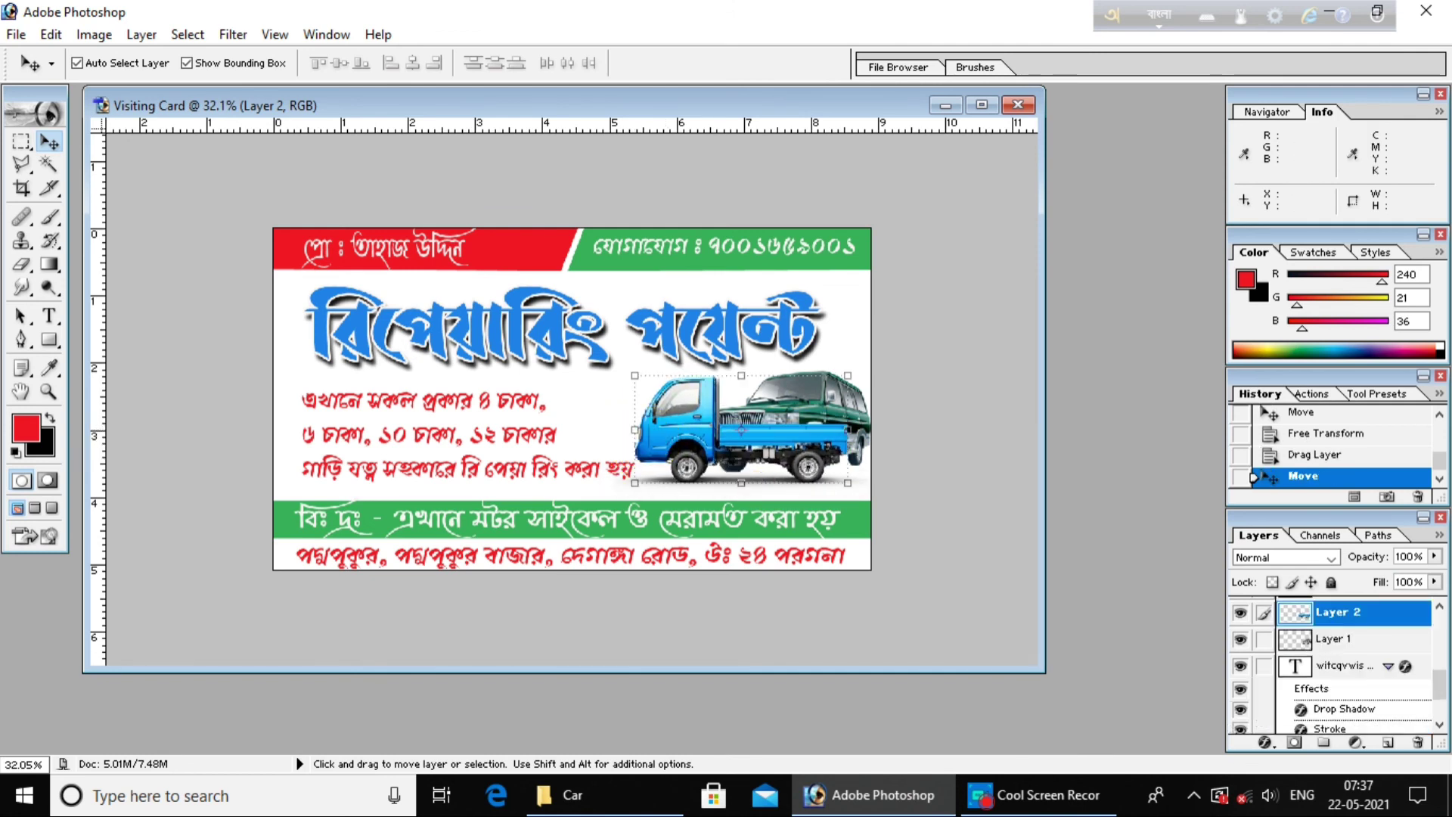
drag(1353, 609, 1354, 652)
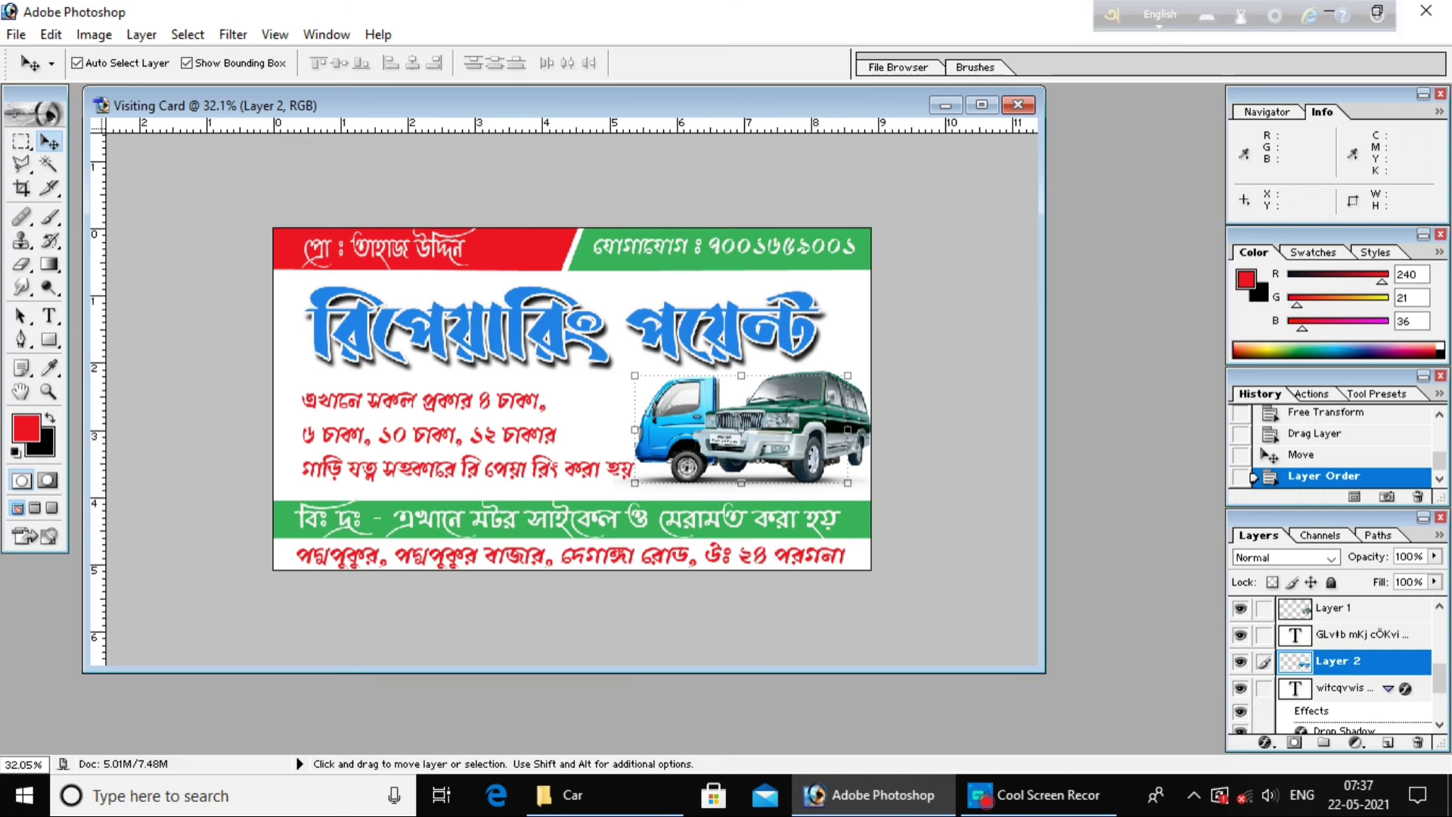
click(1335, 607)
mouse_move(771, 385)
mouse_down()
mouse_move(787, 453)
mouse_move(807, 415)
mouse_move(809, 394)
mouse_move(756, 424)
mouse_up()
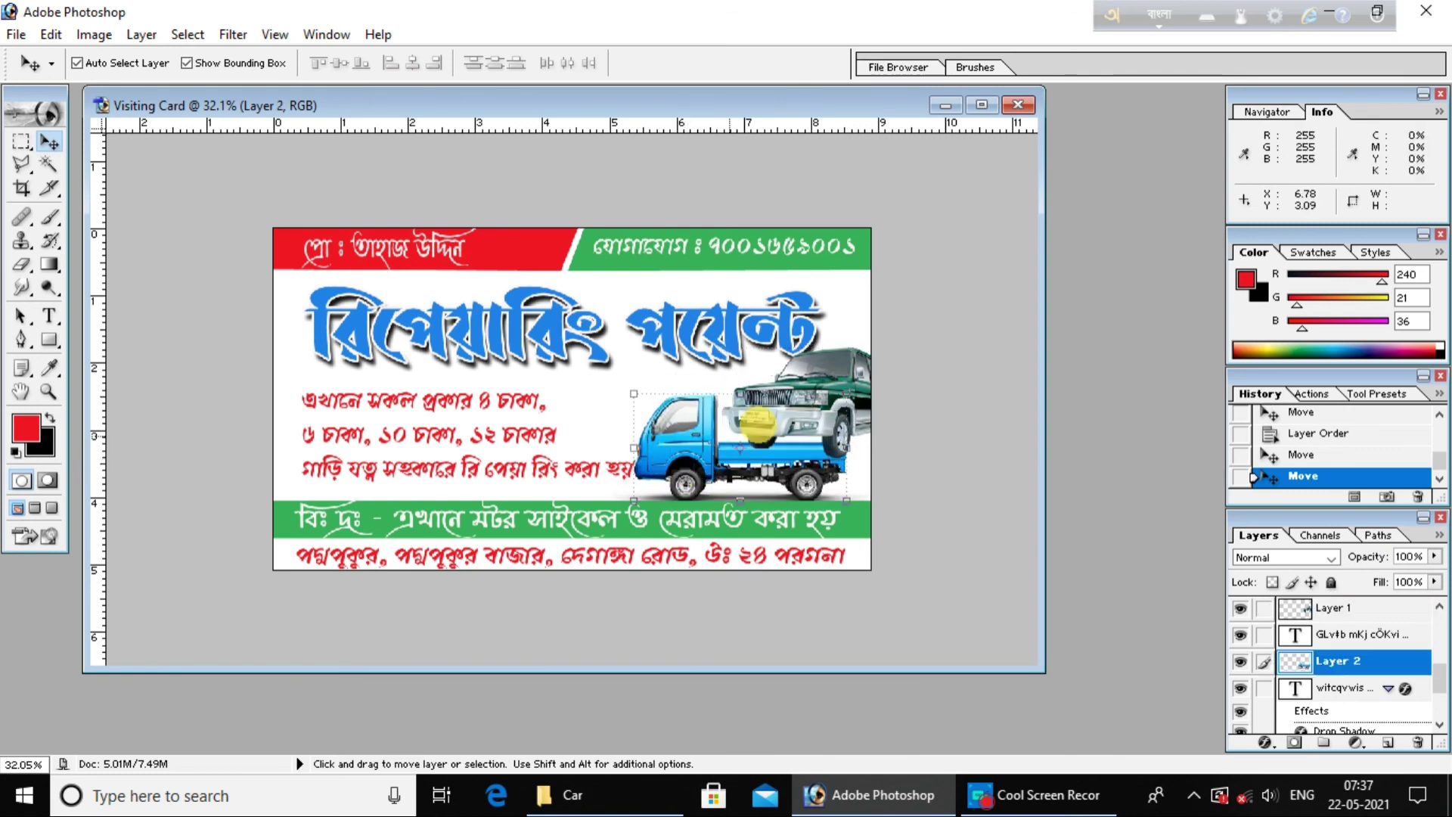
key(ctrl+t)
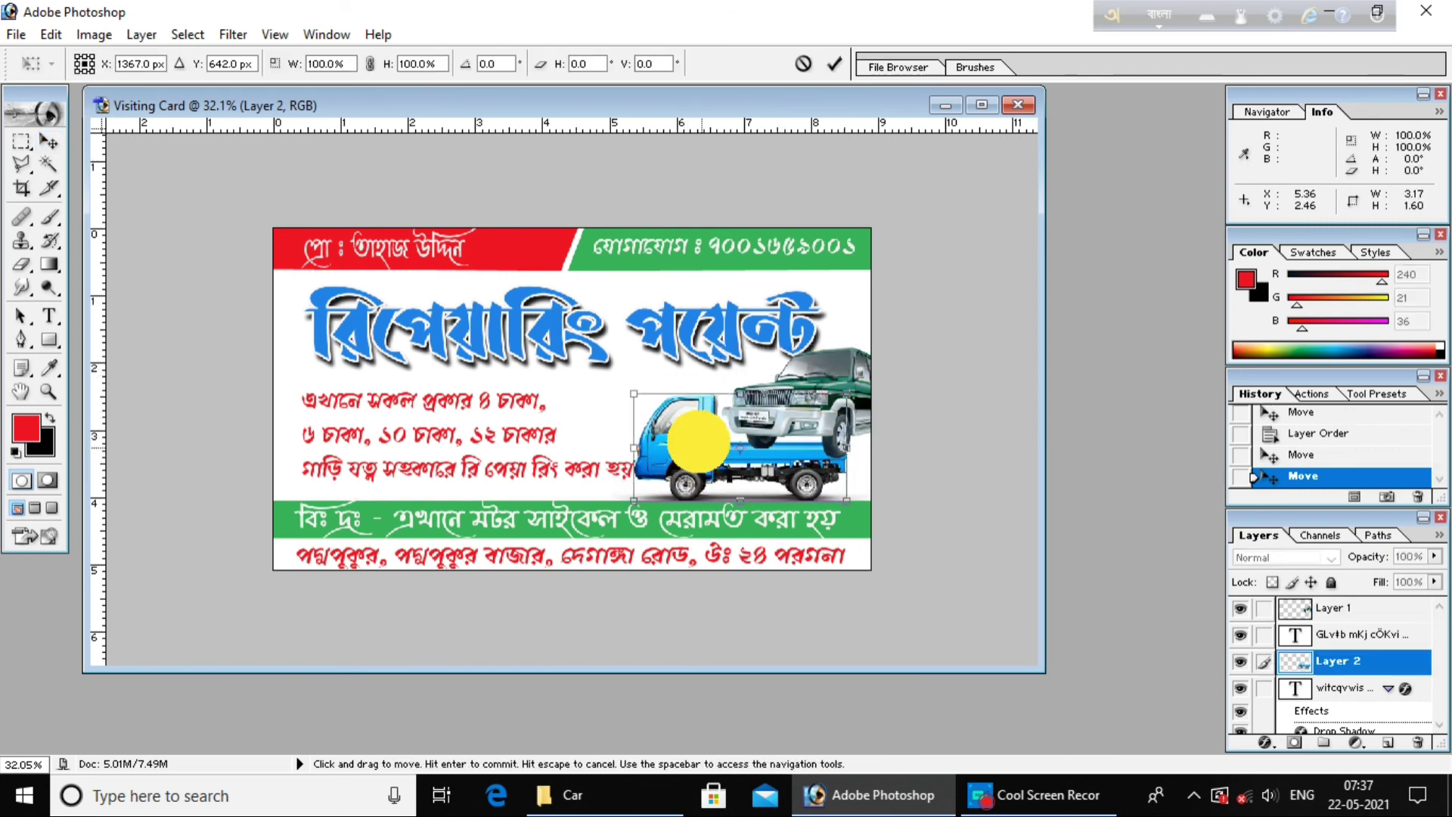
drag(698, 440, 661, 401)
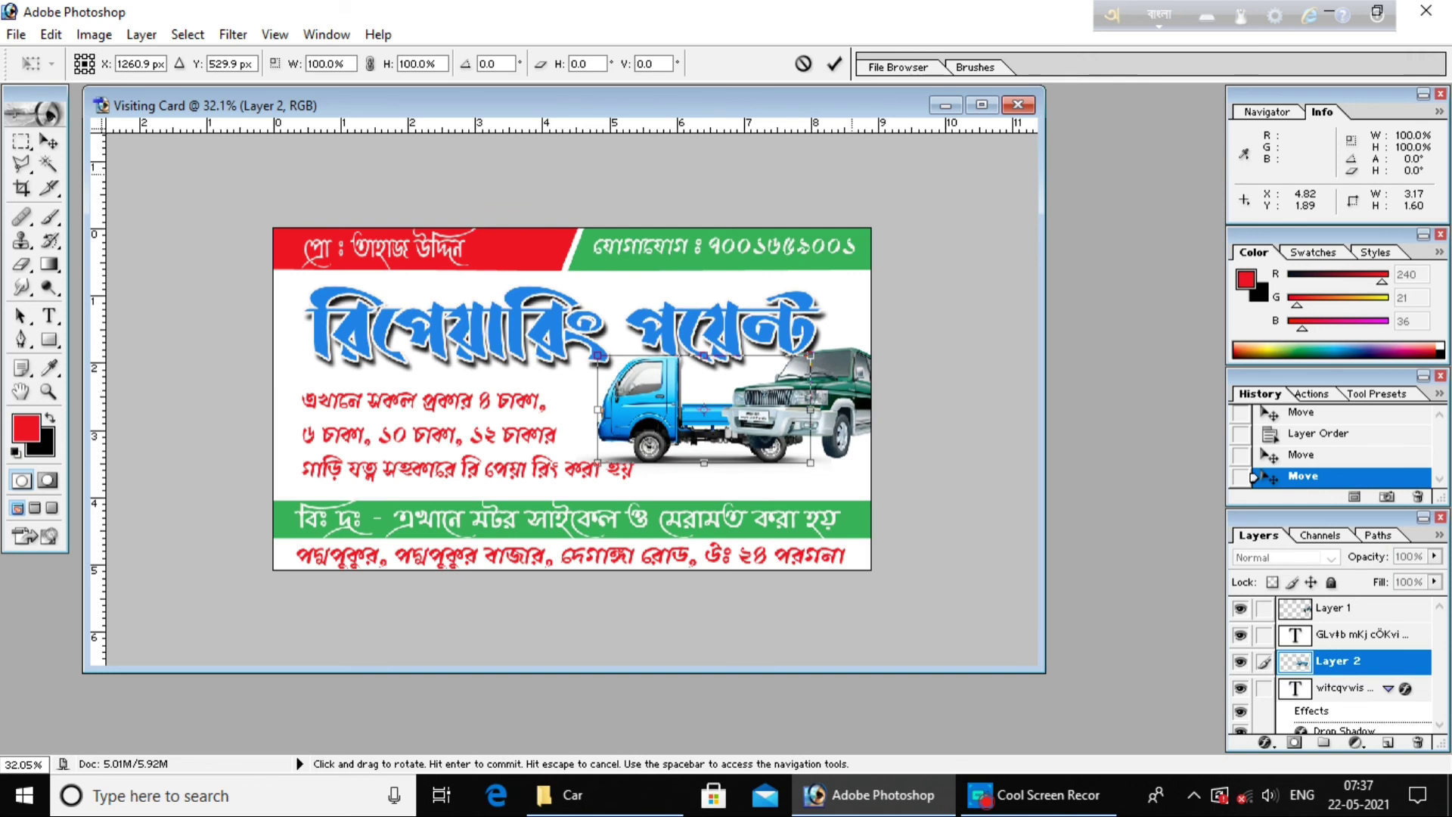
click(835, 387)
click(835, 65)
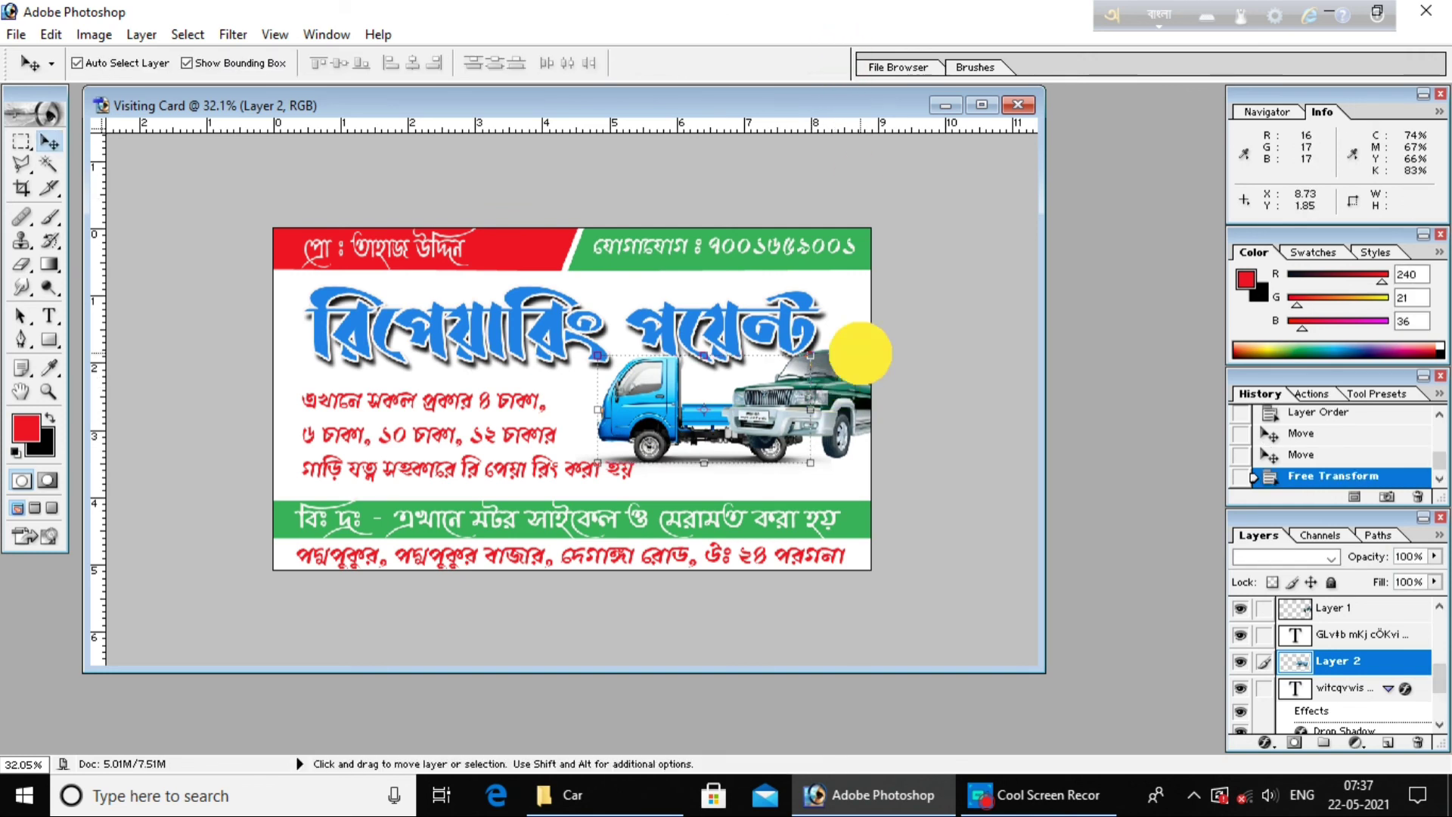
drag(864, 395, 839, 429)
Save the card as JPEG 'Visiting Card copy' at maximum quality, then minimize Photoshop.
click(981, 106)
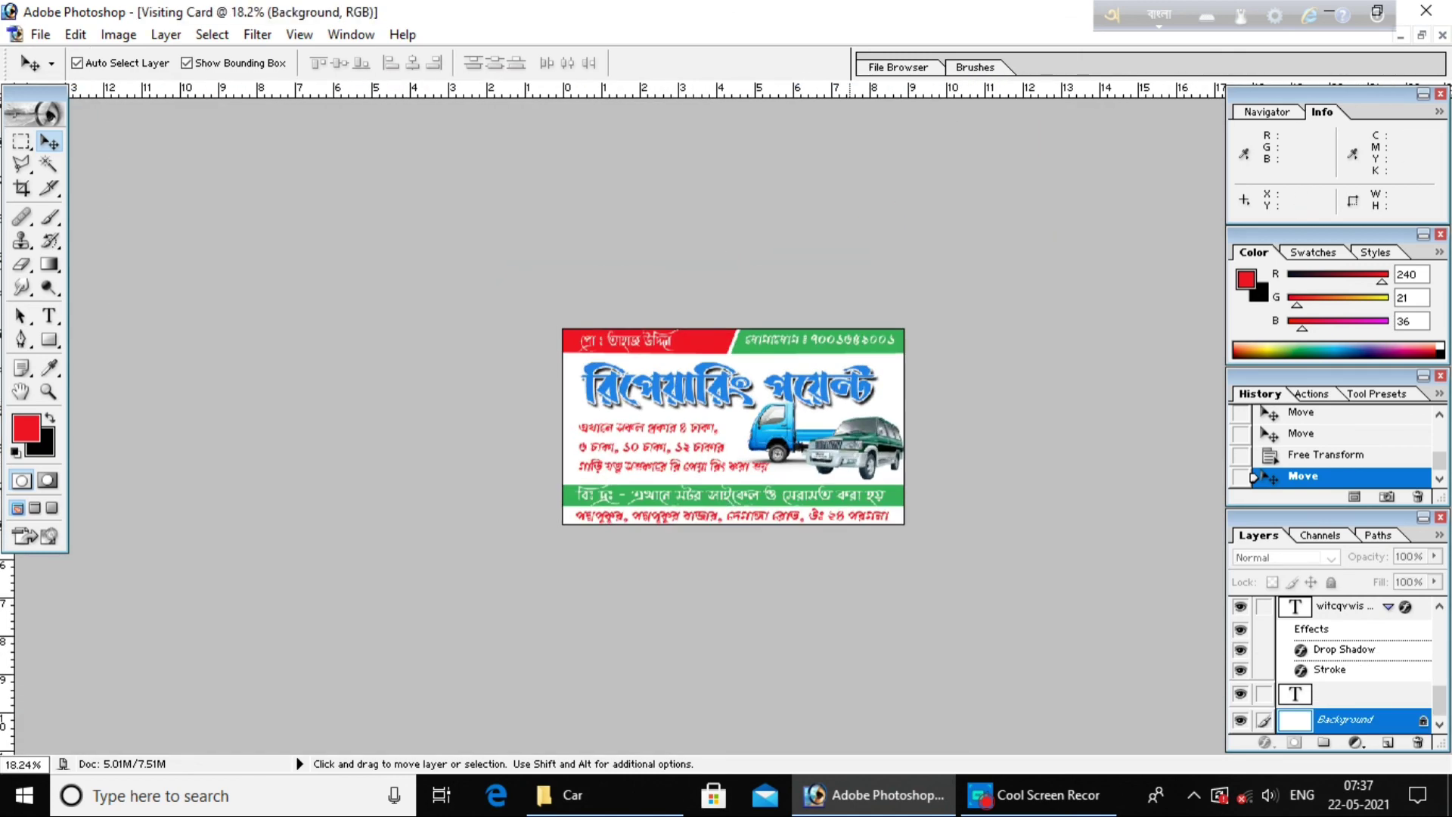
key(ctrl+shift+s)
click(705, 450)
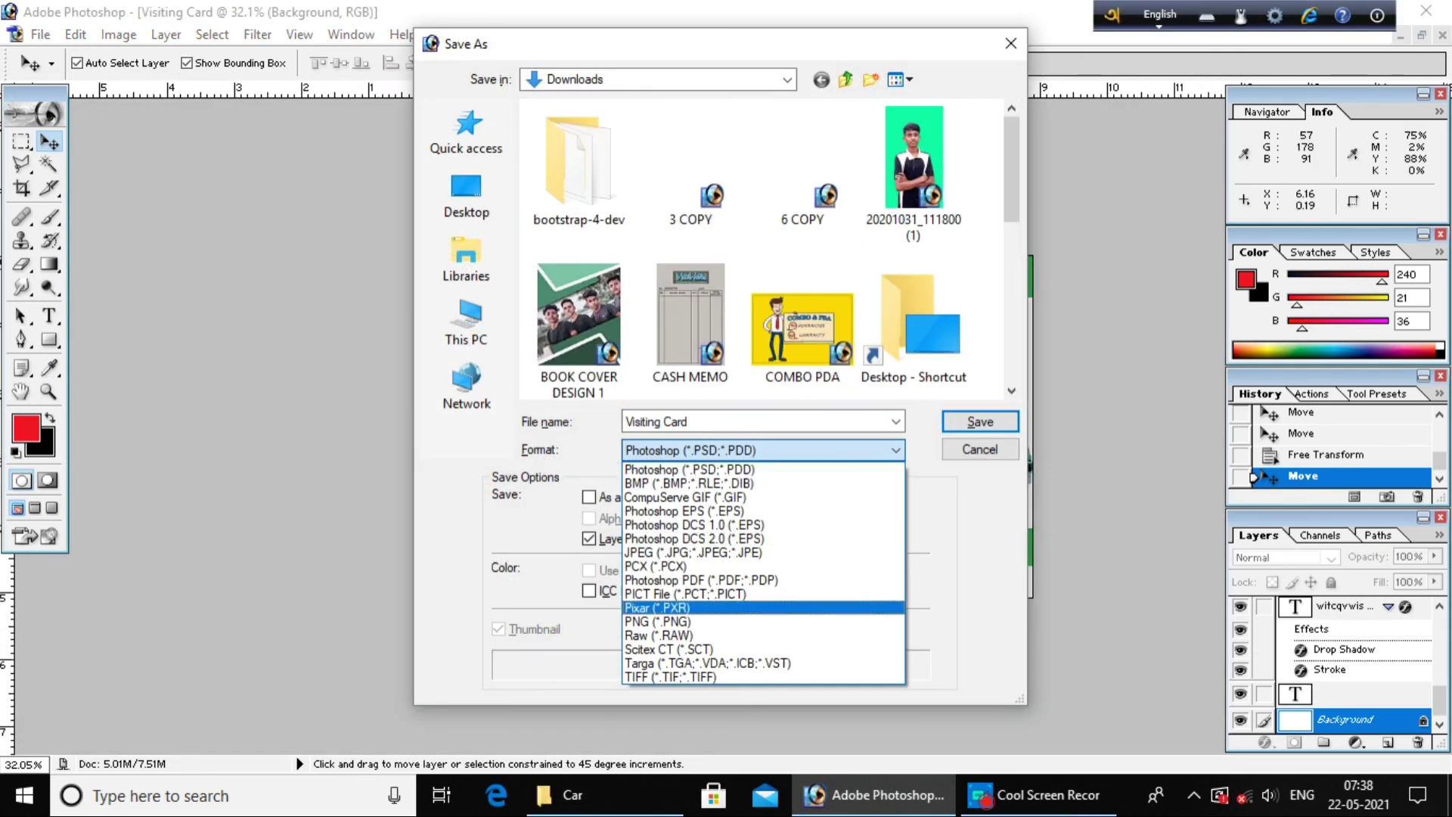
click(643, 551)
click(980, 421)
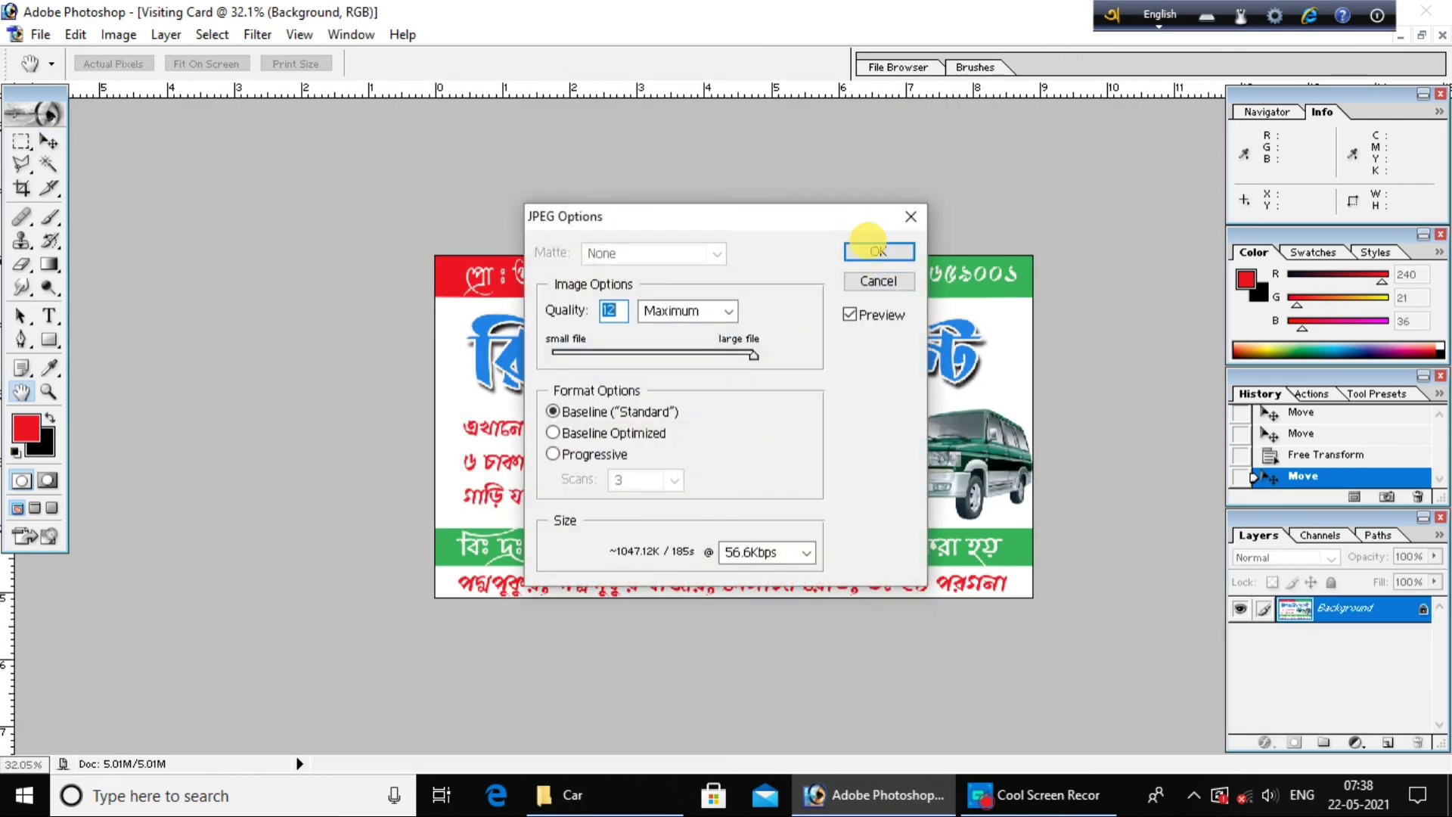
click(870, 249)
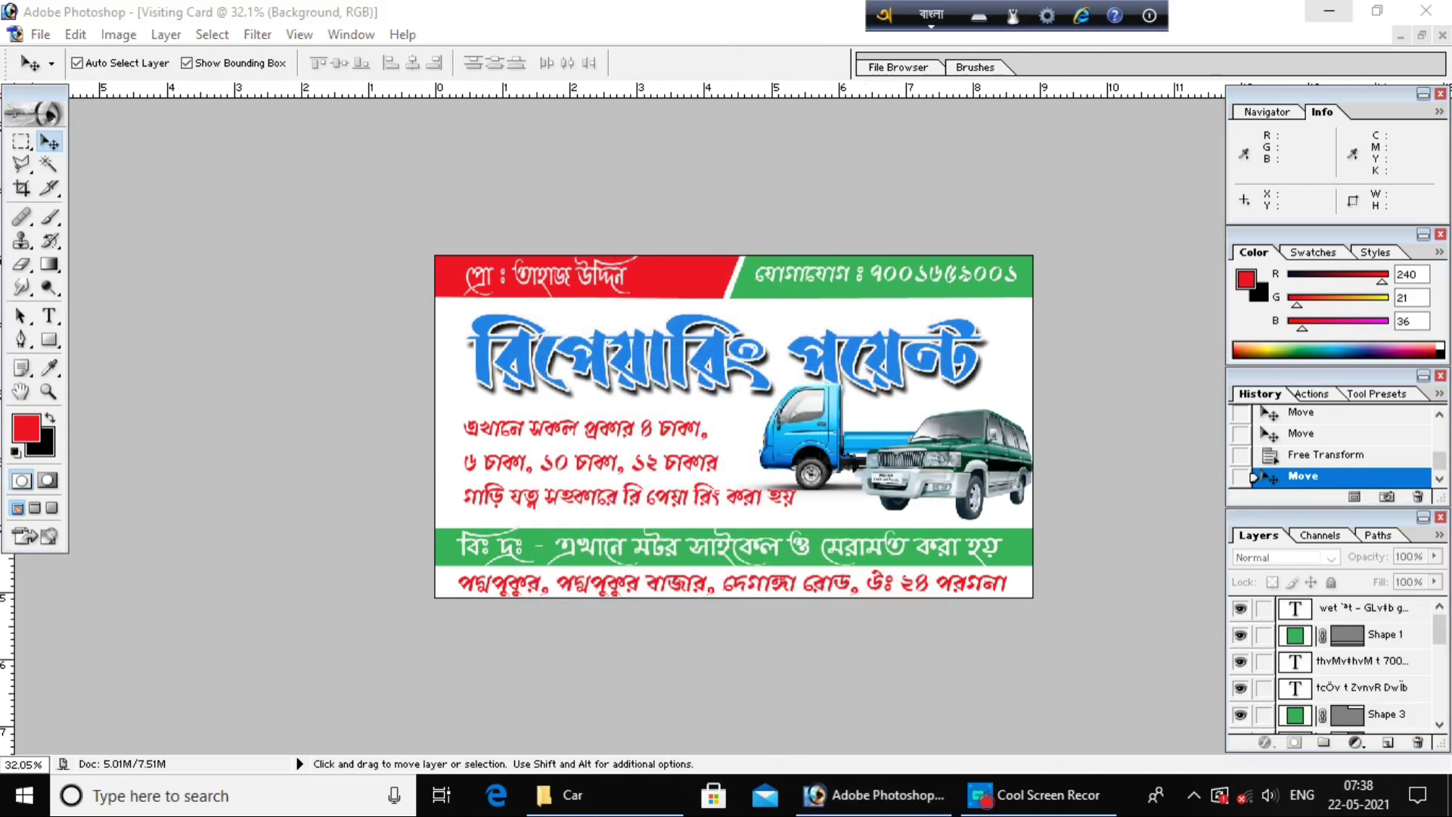
click(1328, 10)
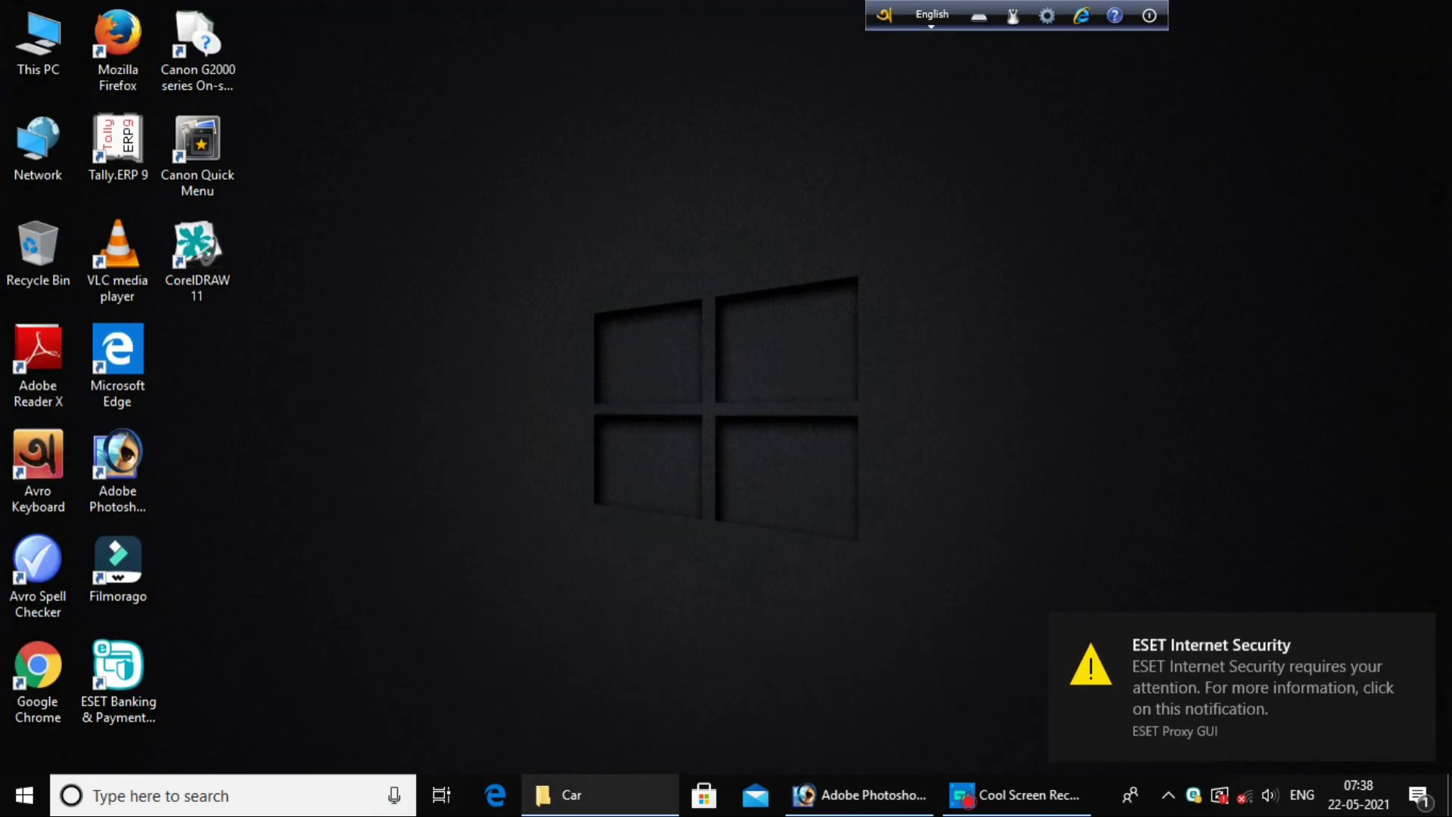
Close the Car folder and open Visiting Card copy from Downloads in Photos.
key(alt+Tab)
key(alt+F4)
click(538, 799)
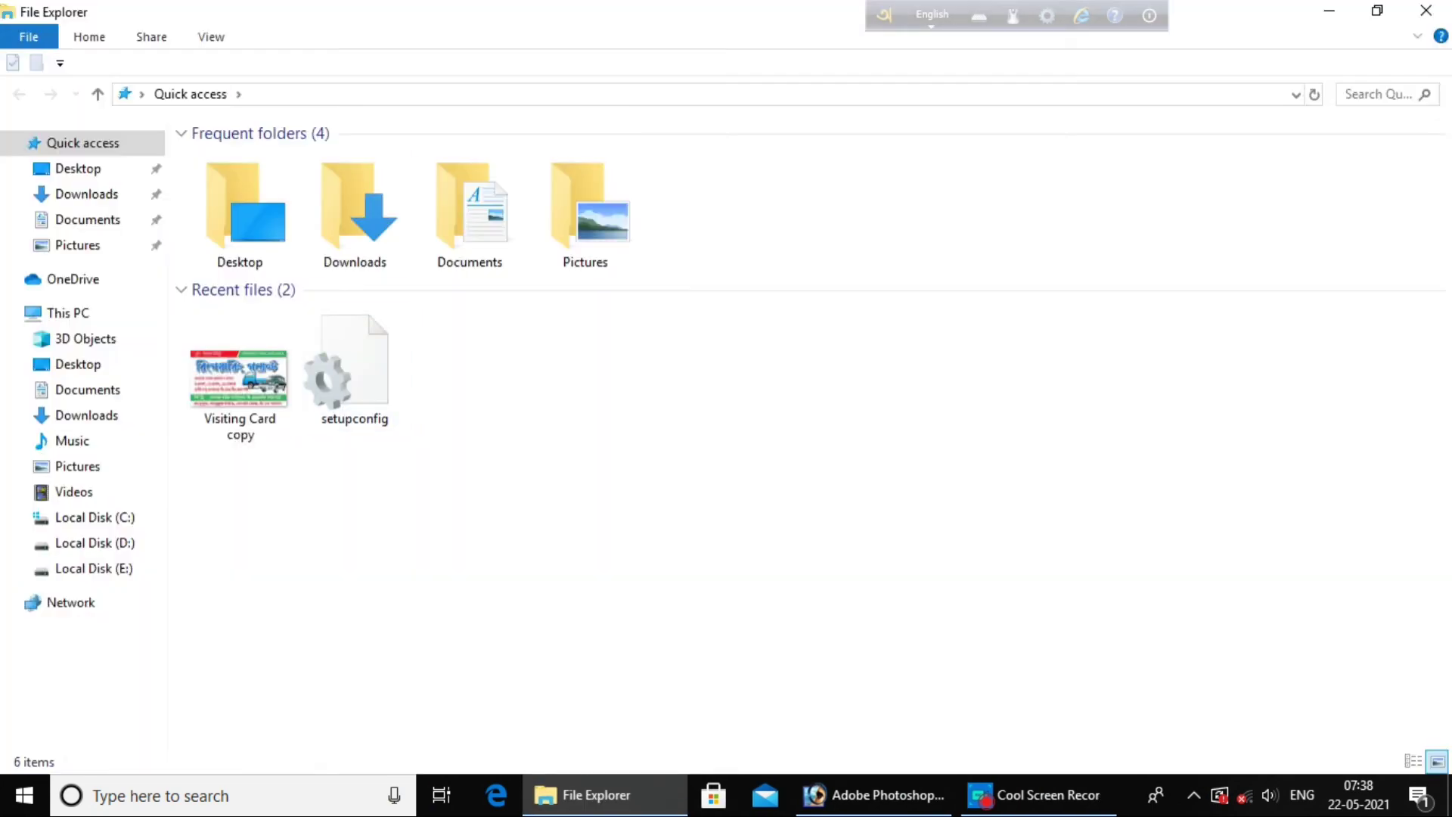
click(357, 229)
double_click(357, 229)
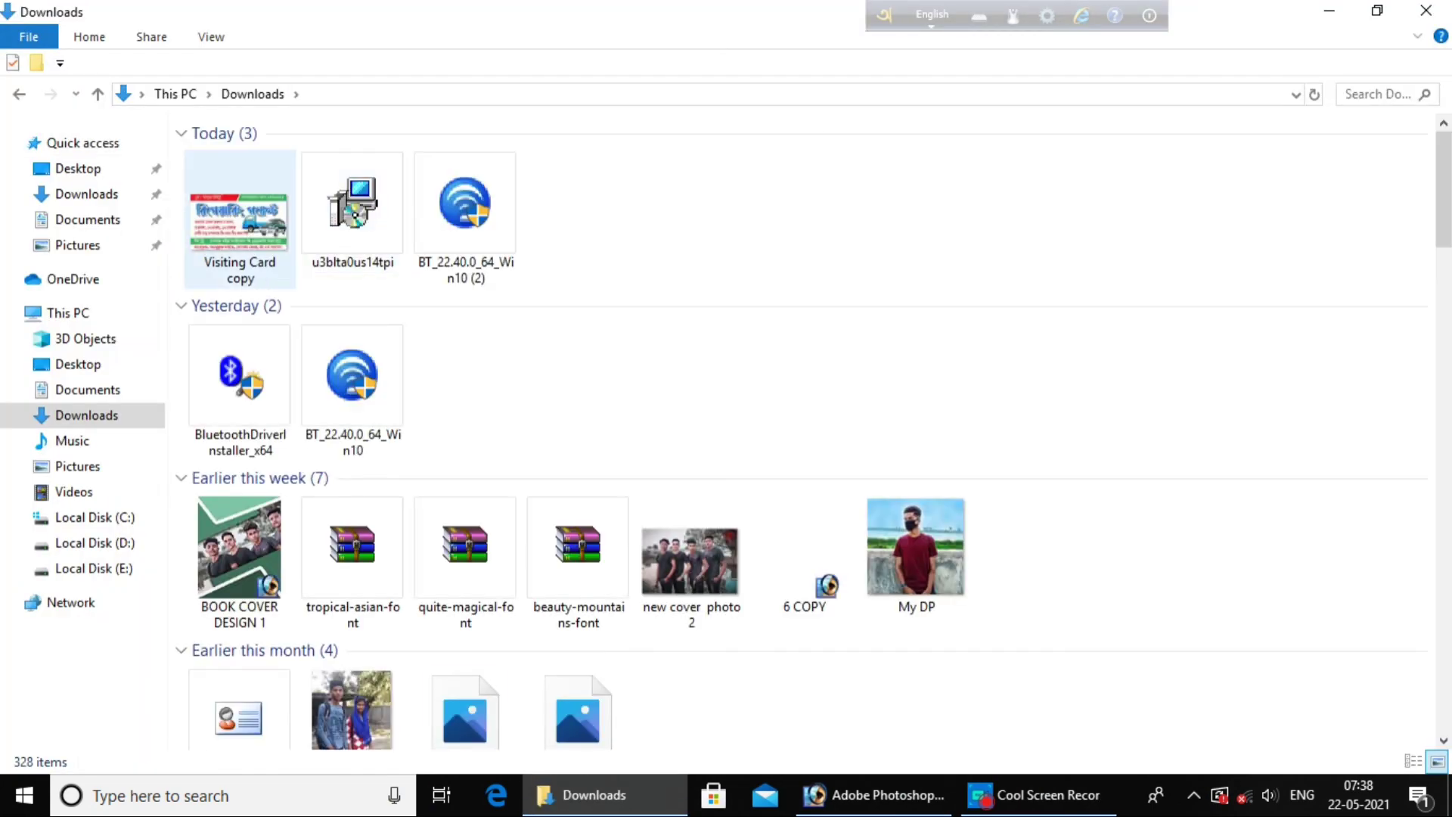
double_click(240, 212)
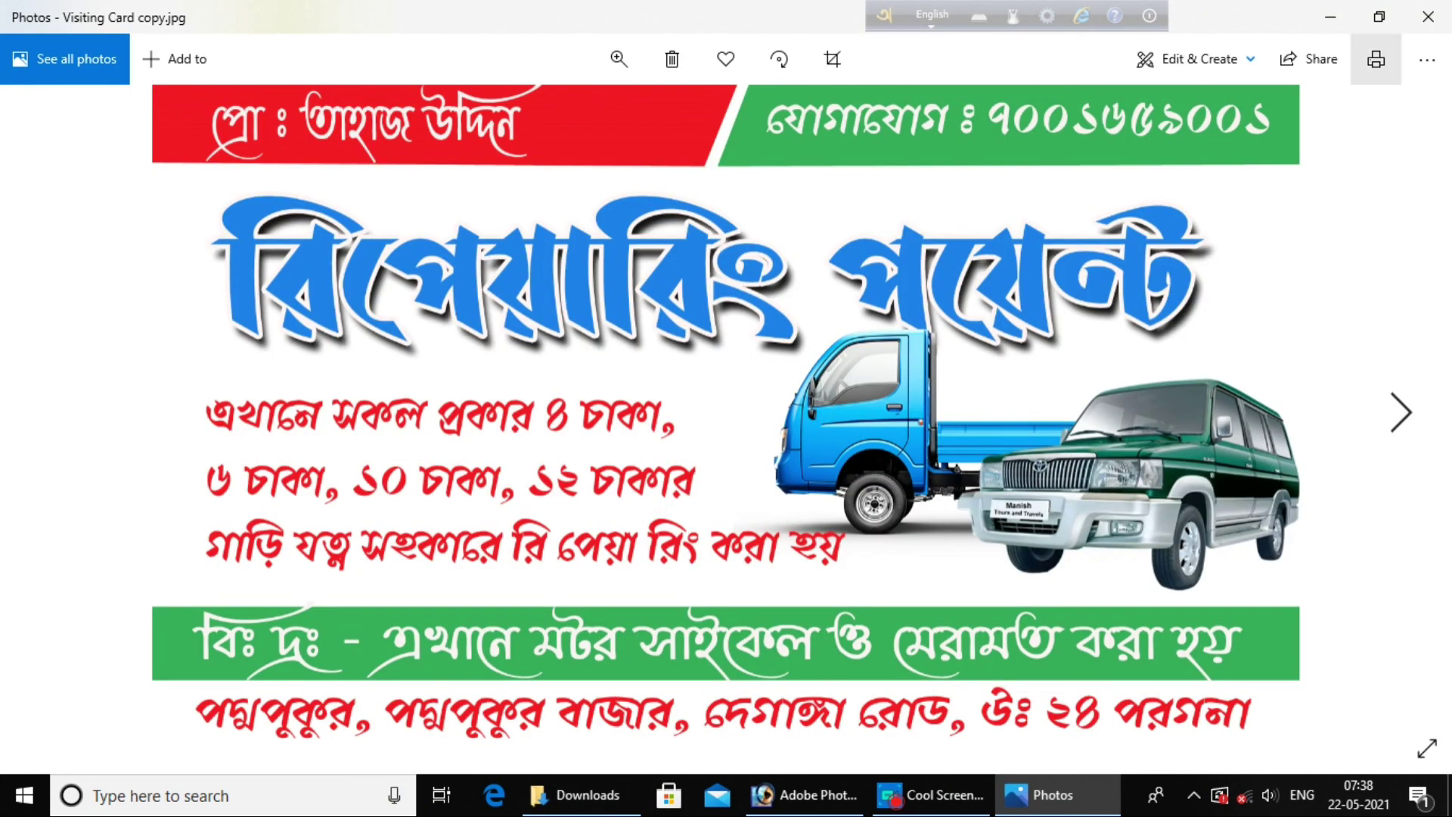
Close Photos and File Explorer, then refresh the desktop.
click(1428, 17)
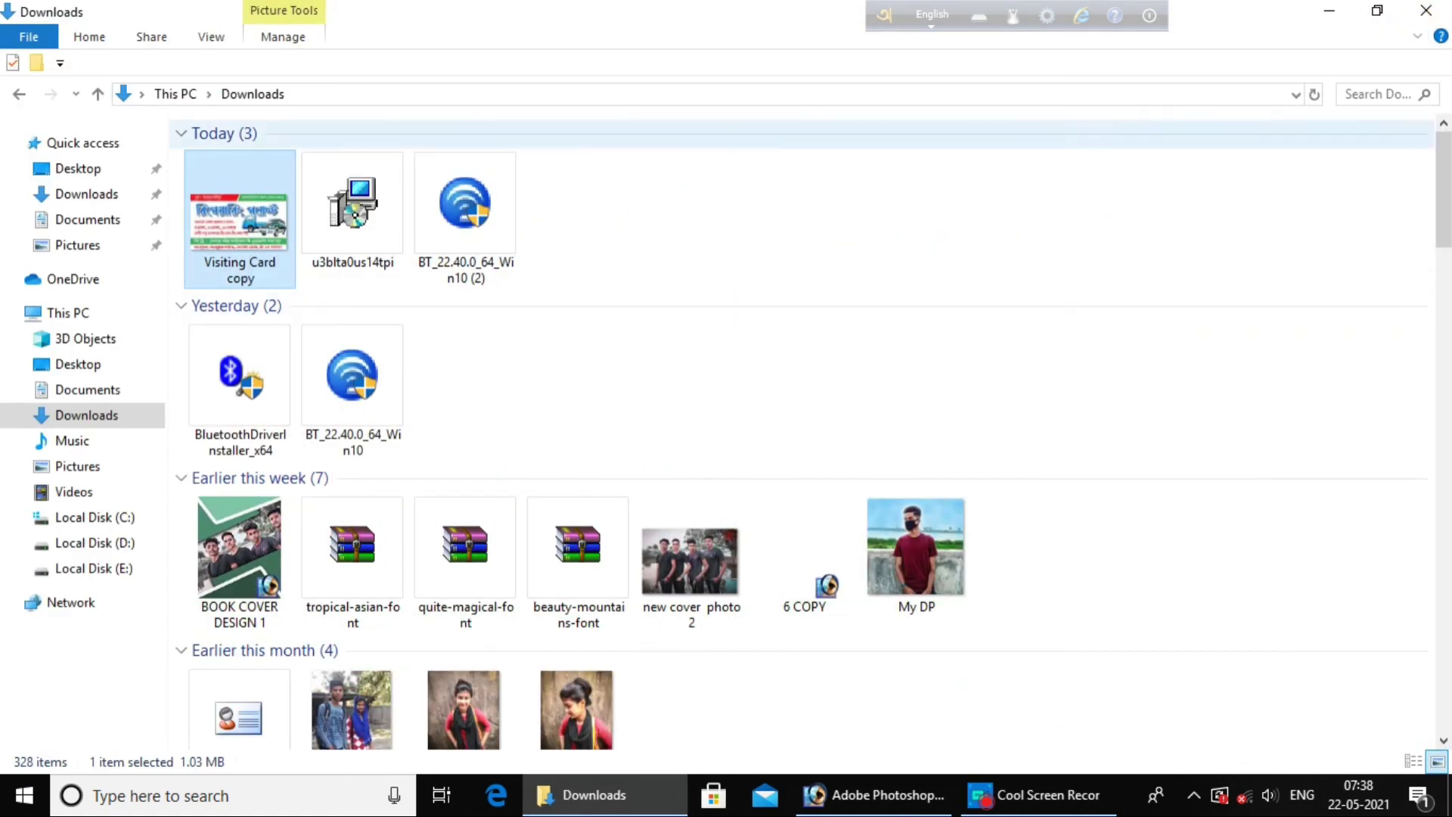
click(1431, 11)
right_click(862, 209)
right_click(771, 159)
click(832, 225)
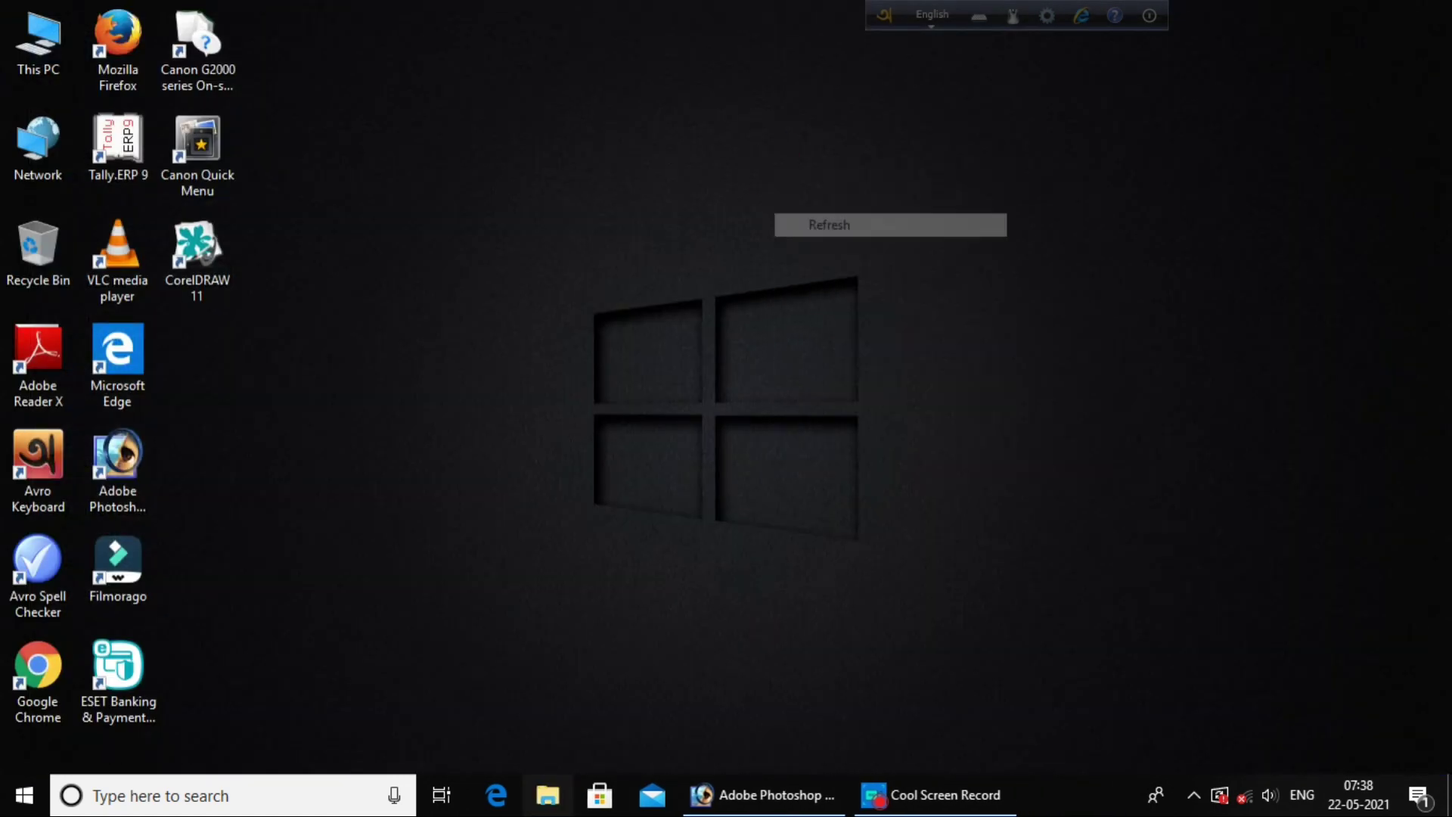
right_click(730, 345)
click(764, 410)
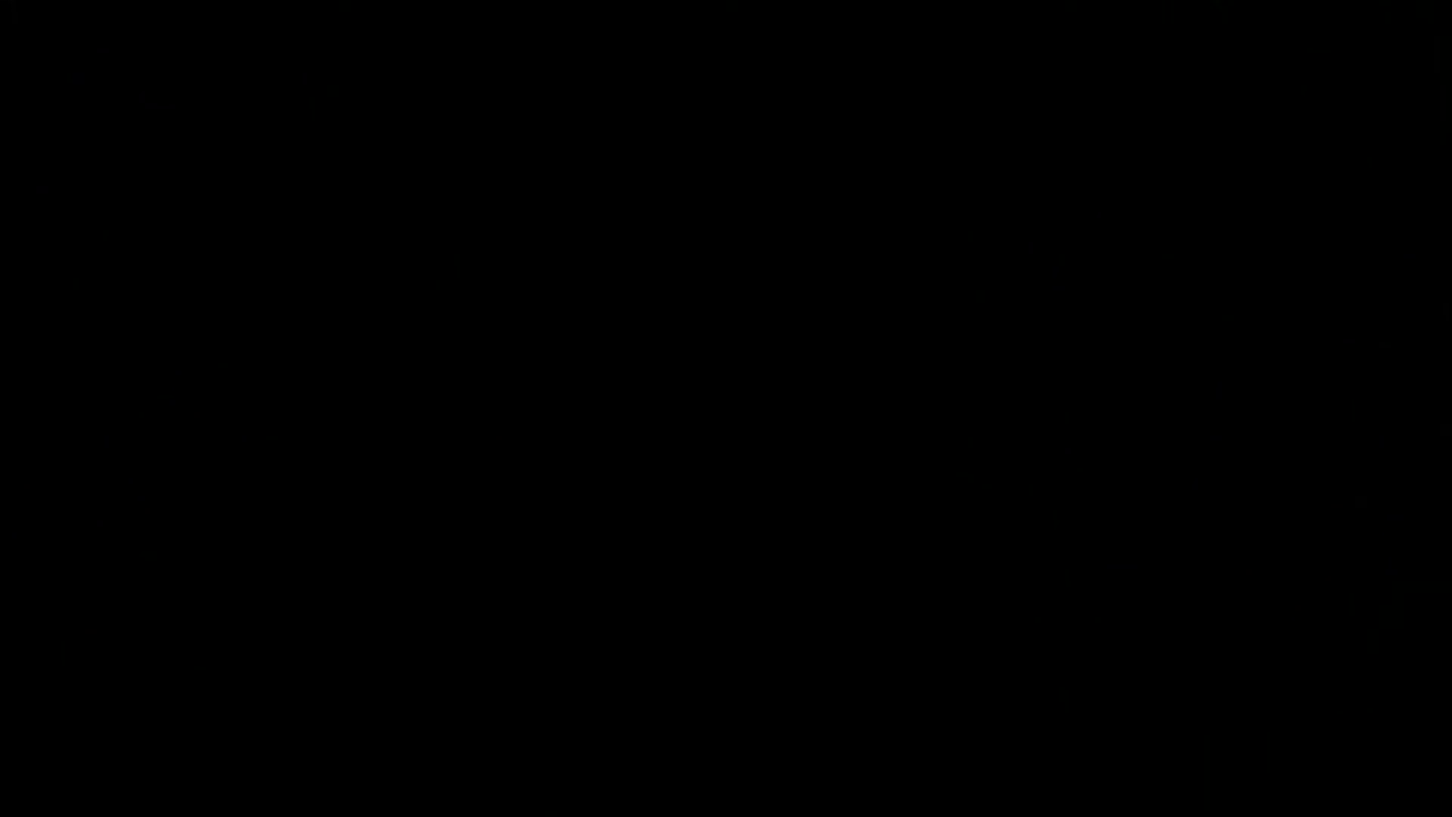